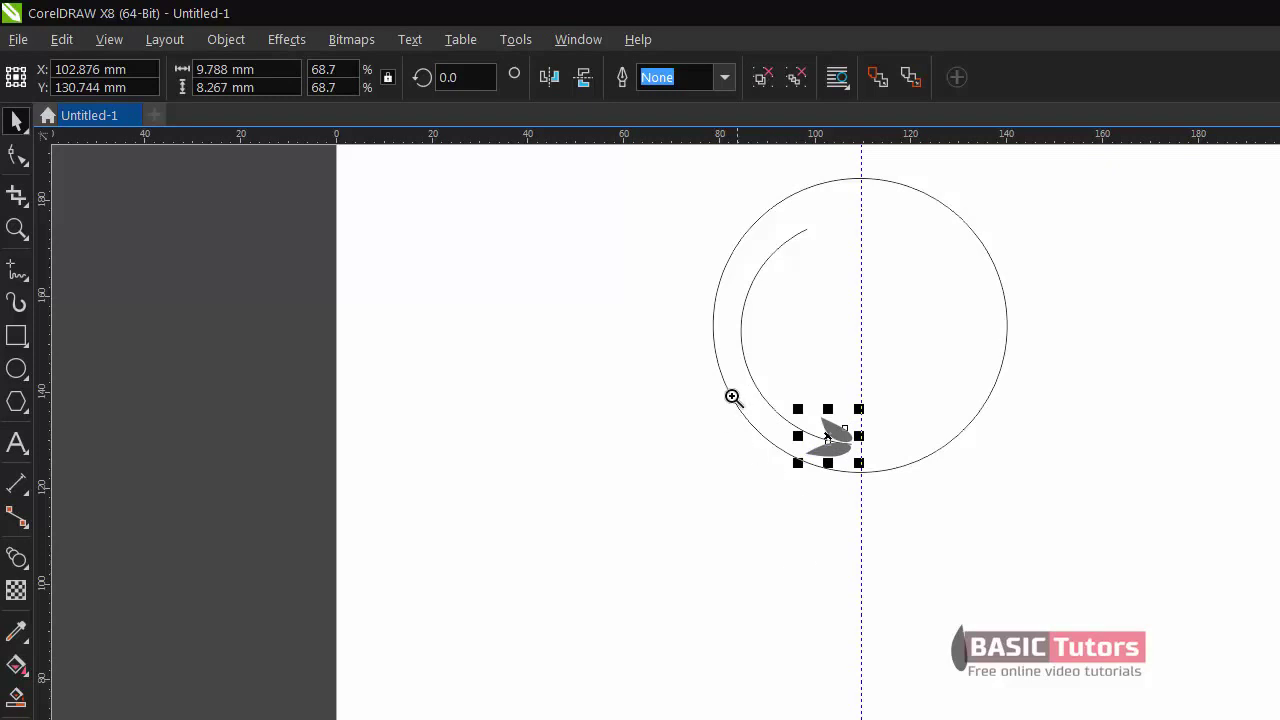
- Shrink the leaf pair to about 8.6 by 7.3 mm and align it with the lower end of the inner arc
drag(728, 376, 937, 538)
drag(805, 471, 808, 477)
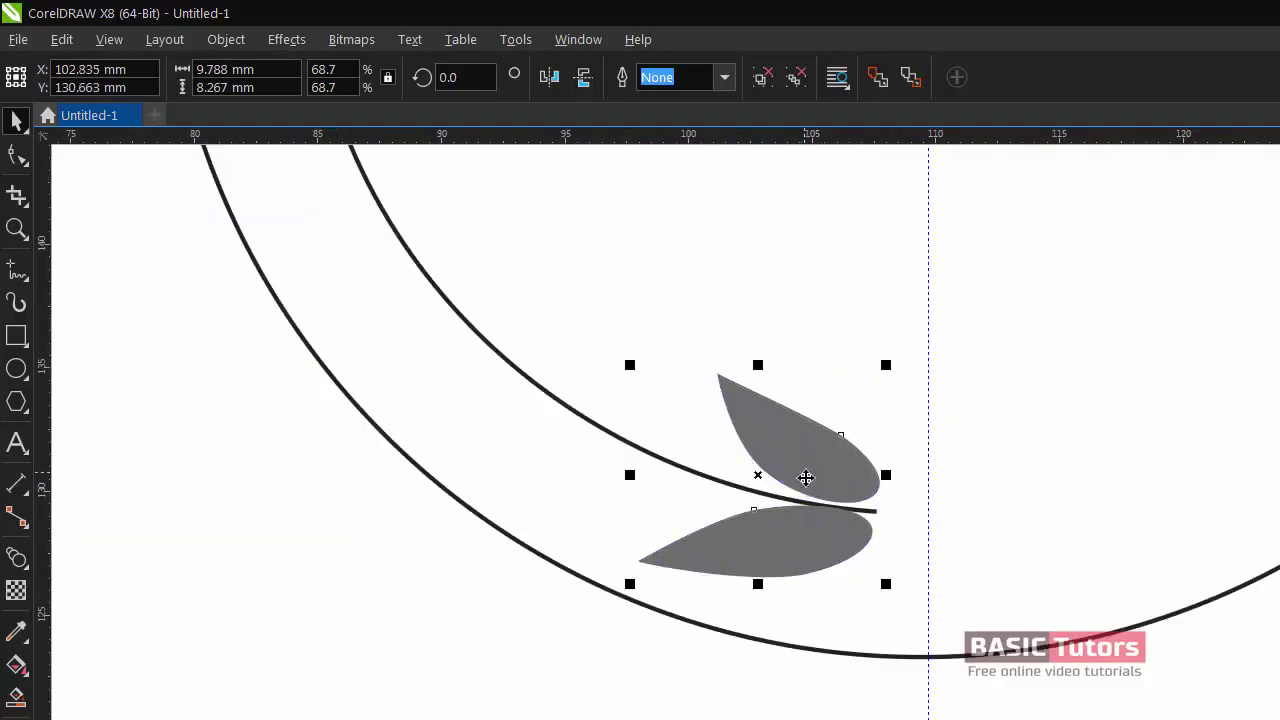
key(Down)
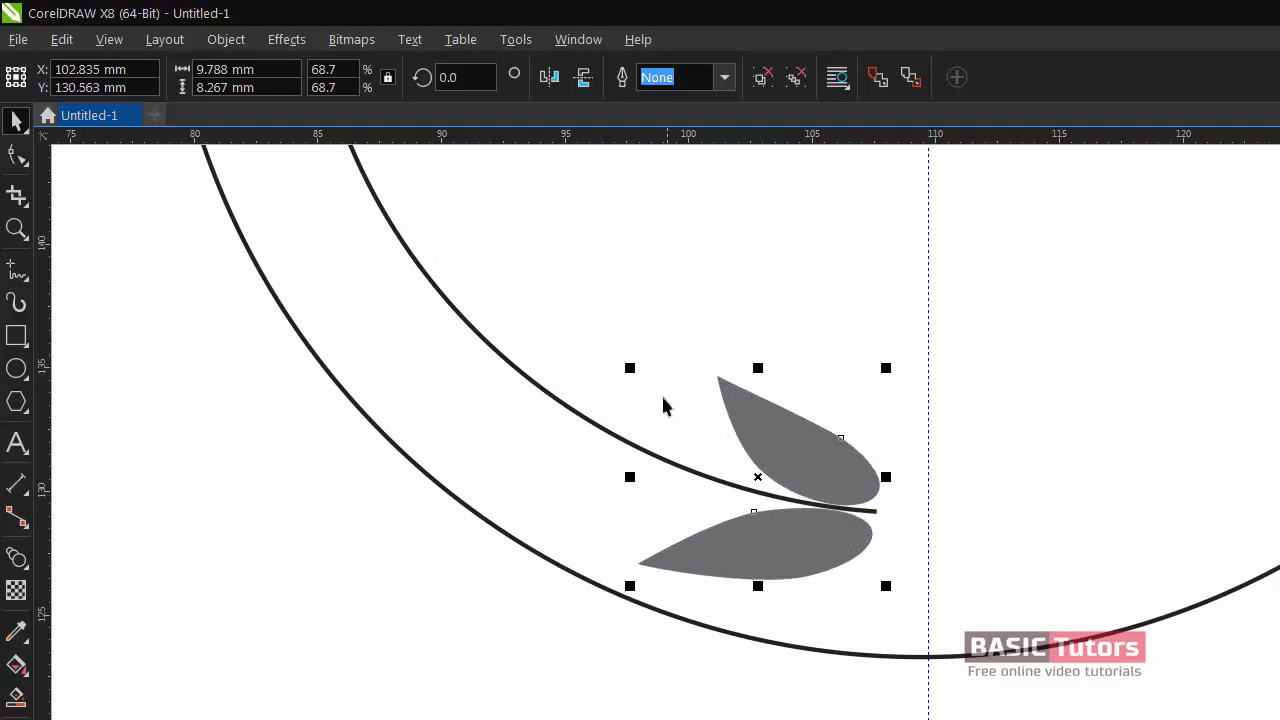
drag(630, 367, 644, 380)
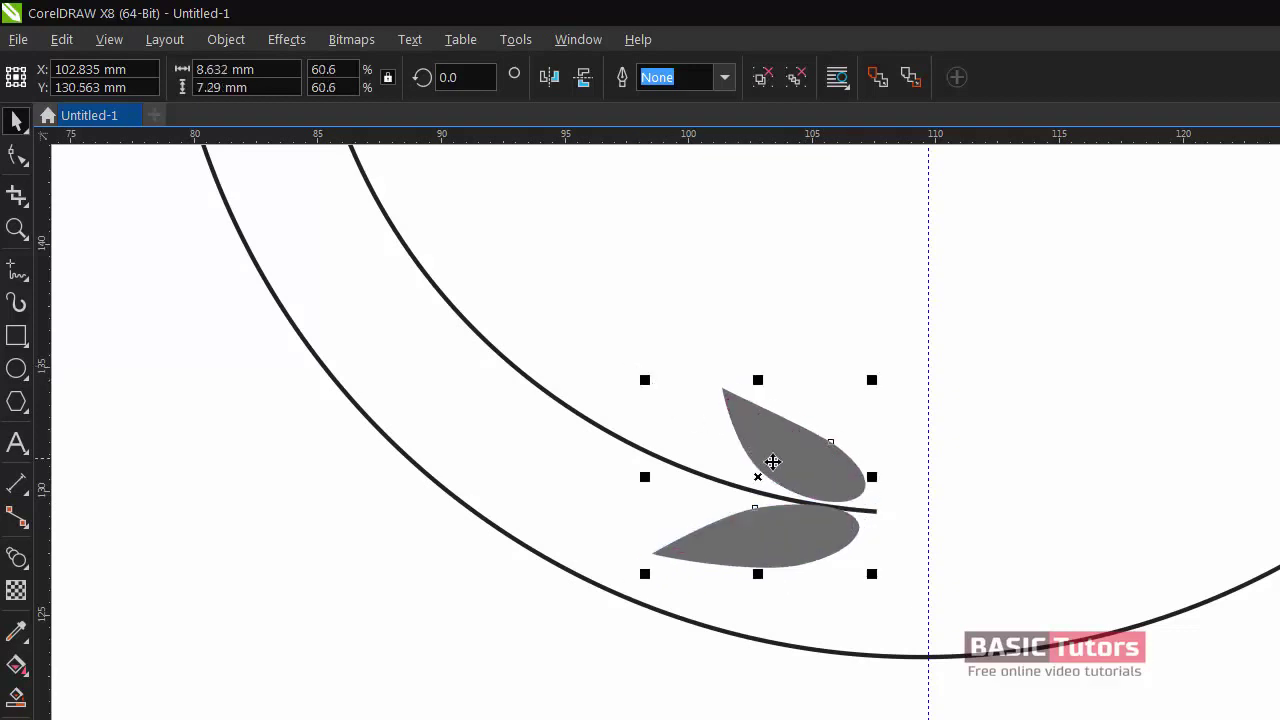
drag(772, 458, 794, 482)
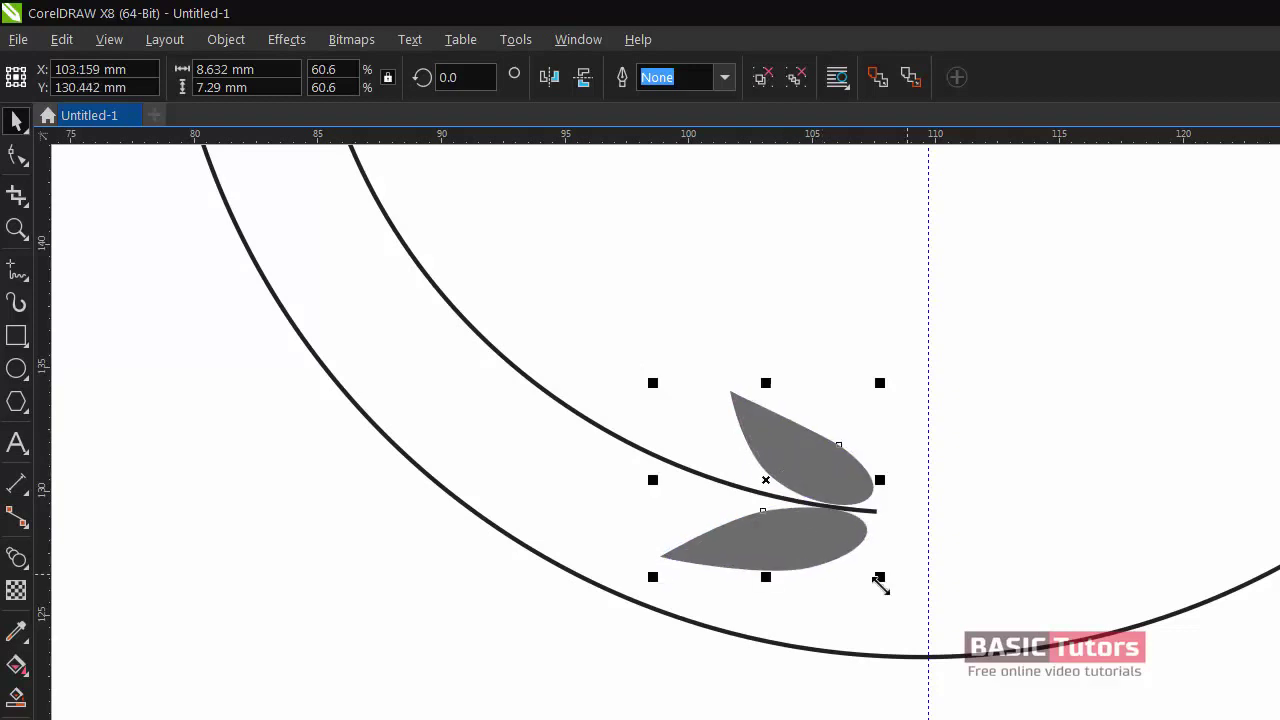
- Move the leaf pair's rotation centre onto the arc where the two leaf bases meet
click(805, 427)
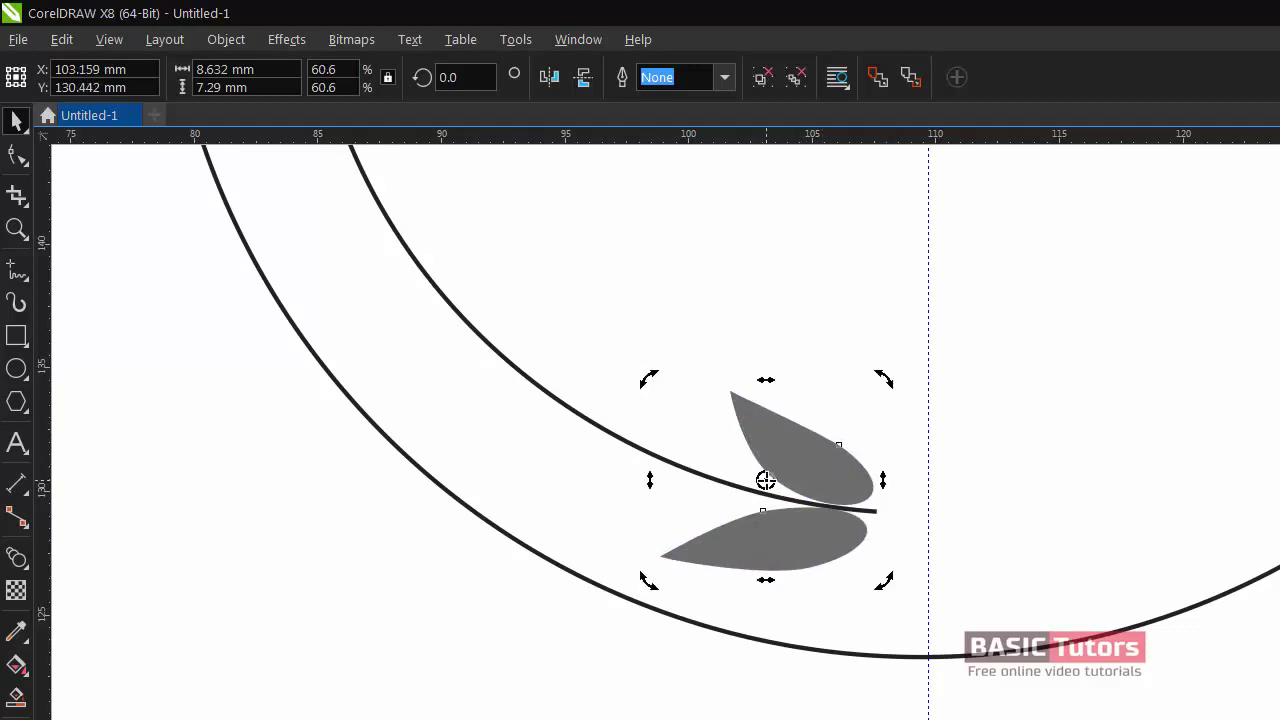
drag(765, 481, 832, 507)
click(668, 702)
scroll(668, 702, down, 4)
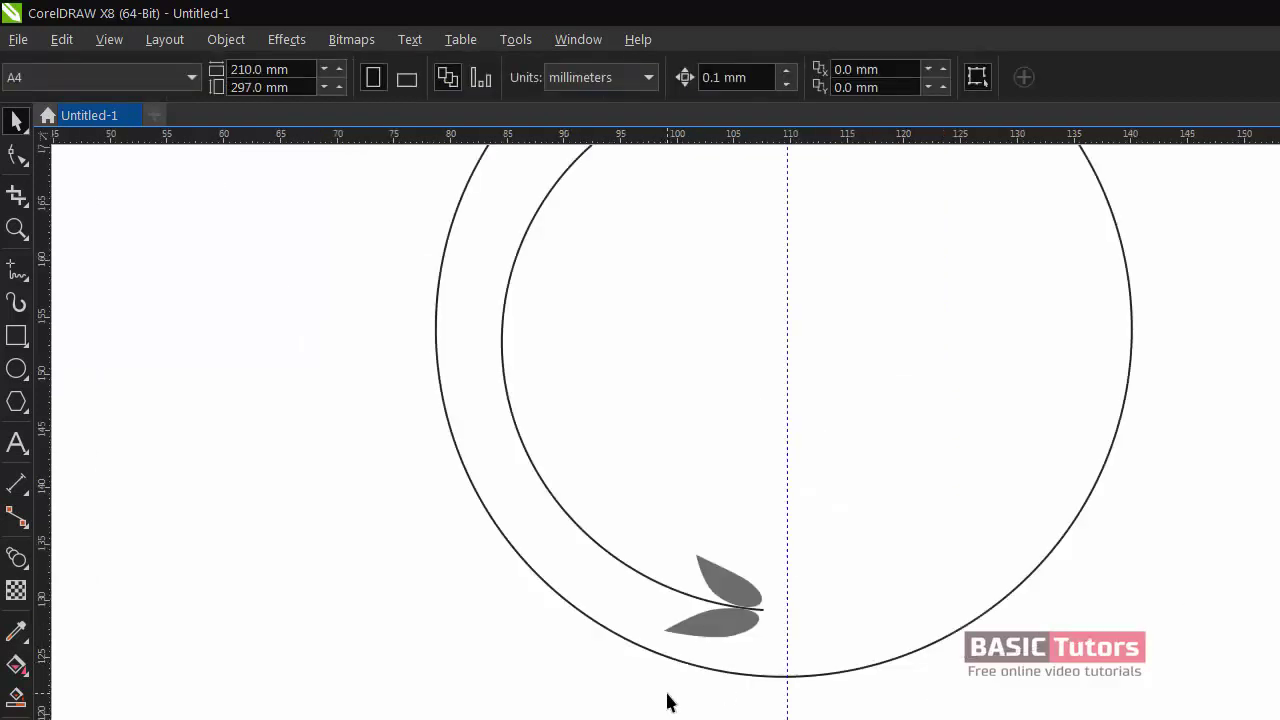
- Duplicate the leaf pair near the arc's upper end and rotate the copy to about 247.6° to follow the curve
click(710, 642)
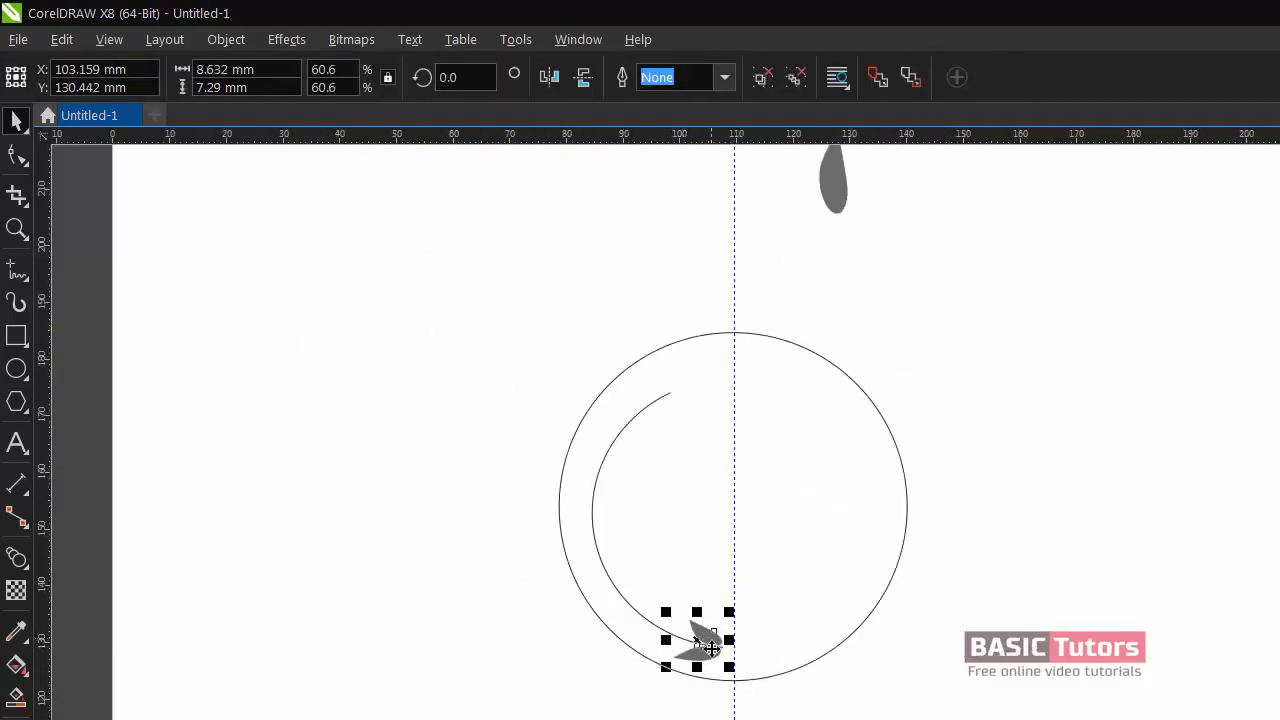
drag(710, 646, 607, 440)
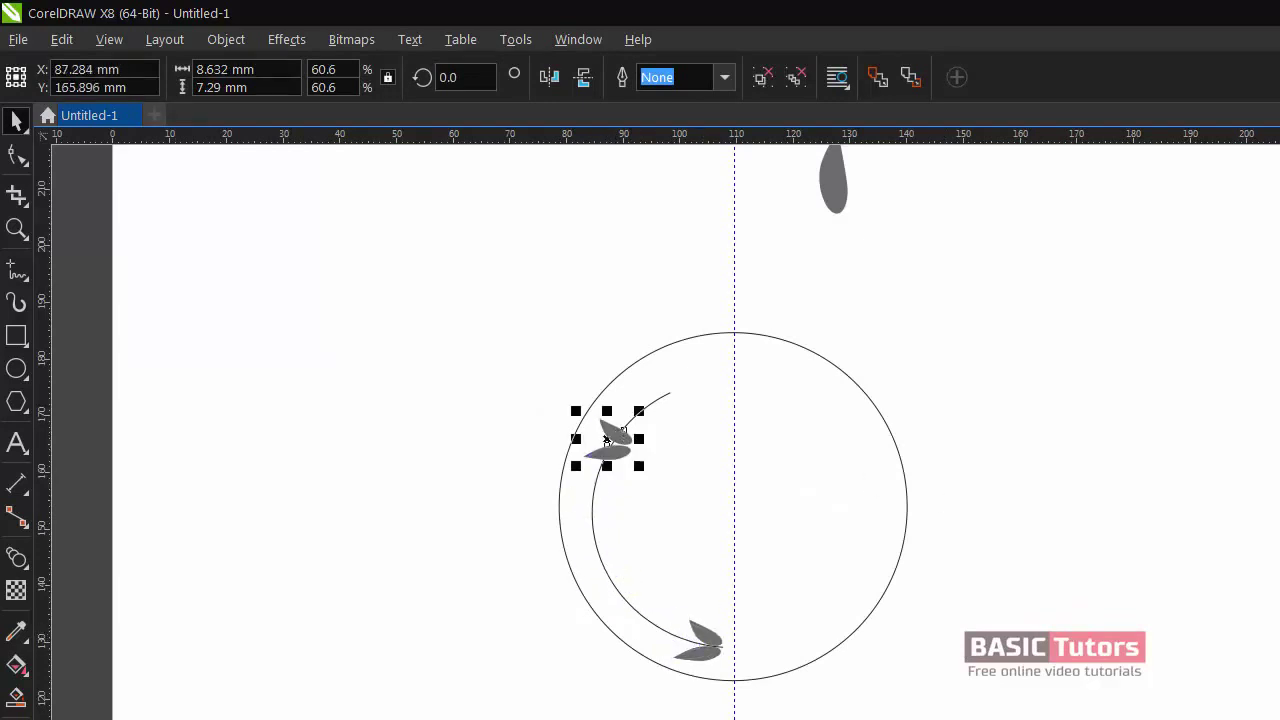
scroll(607, 440, down, 2)
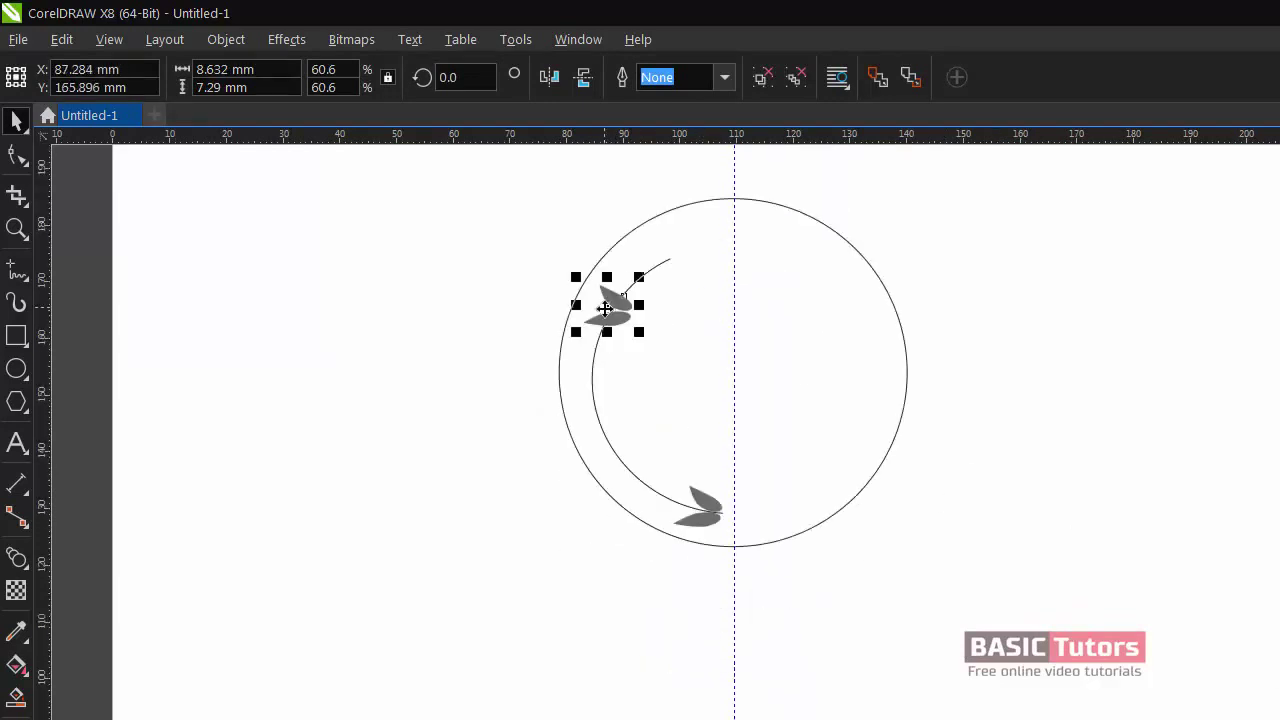
click(606, 309)
drag(643, 270, 662, 357)
click(632, 348)
drag(636, 307, 668, 268)
- Refine the upper leaf pair's rotation to about 218.2° and position its base on the arc's upper tip
key(F2)
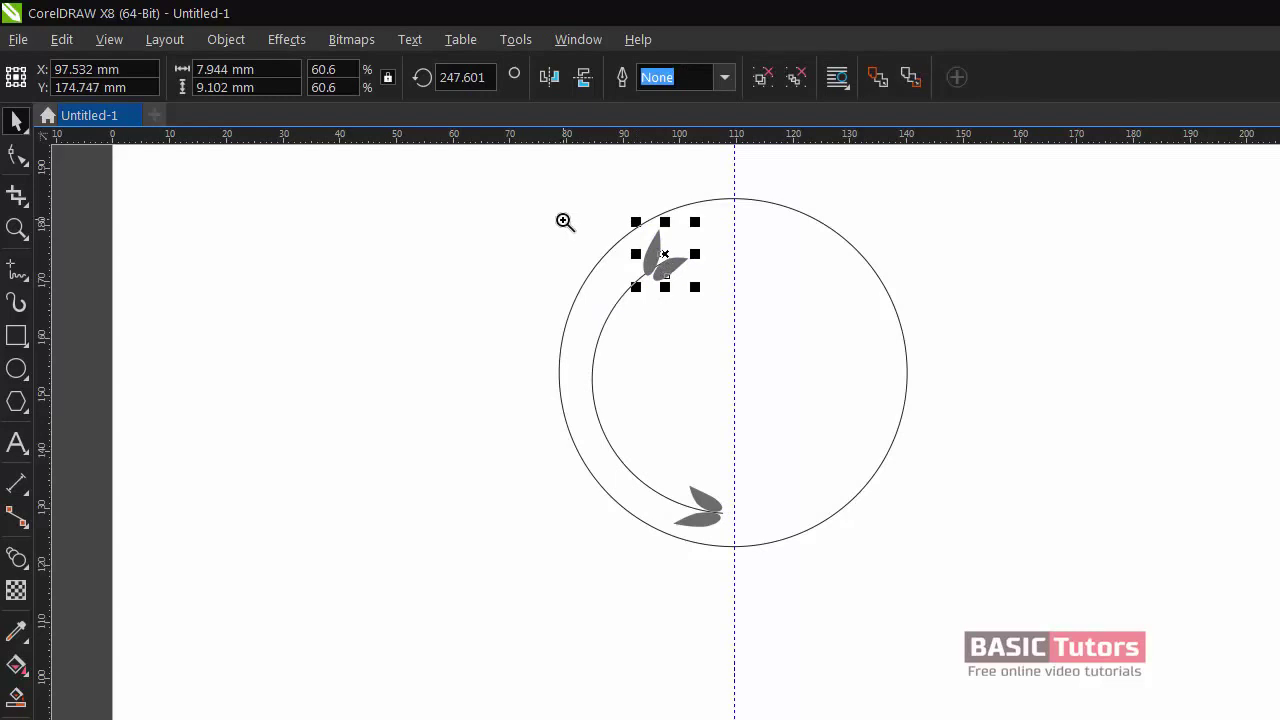
drag(563, 220, 773, 356)
click(780, 326)
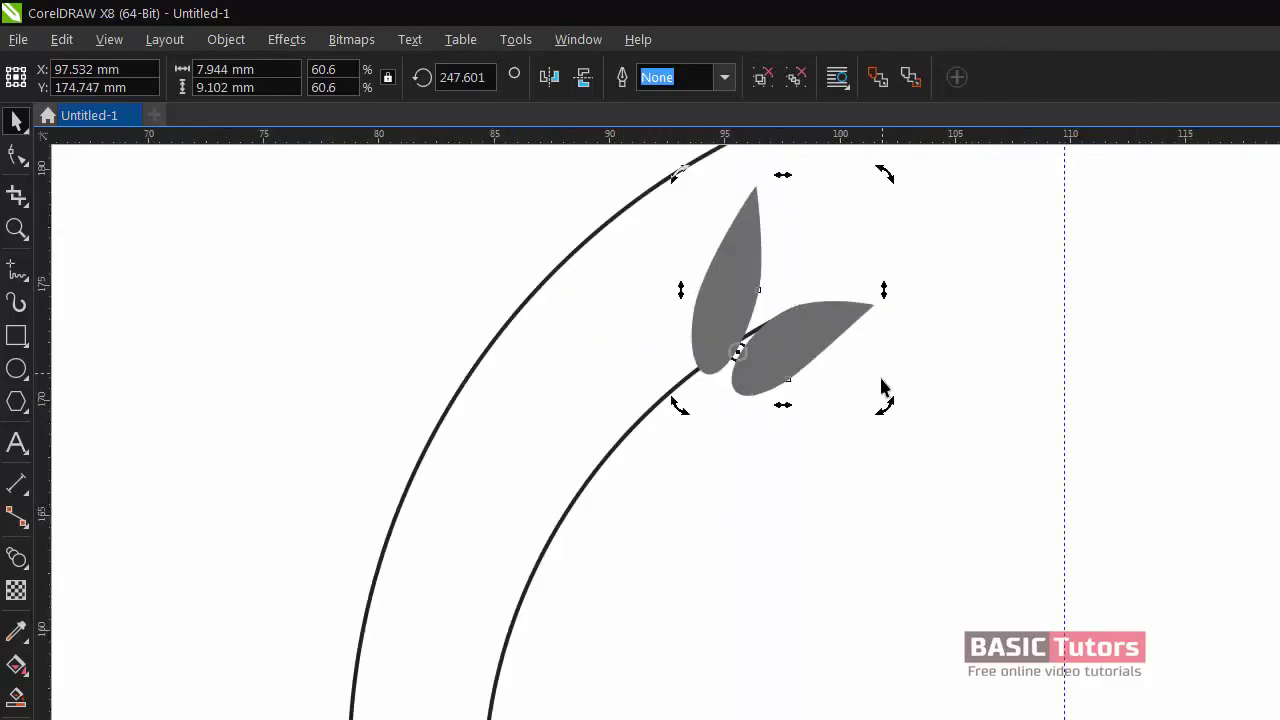
drag(884, 406, 803, 442)
click(757, 406)
click(776, 382)
drag(776, 383, 798, 354)
click(798, 356)
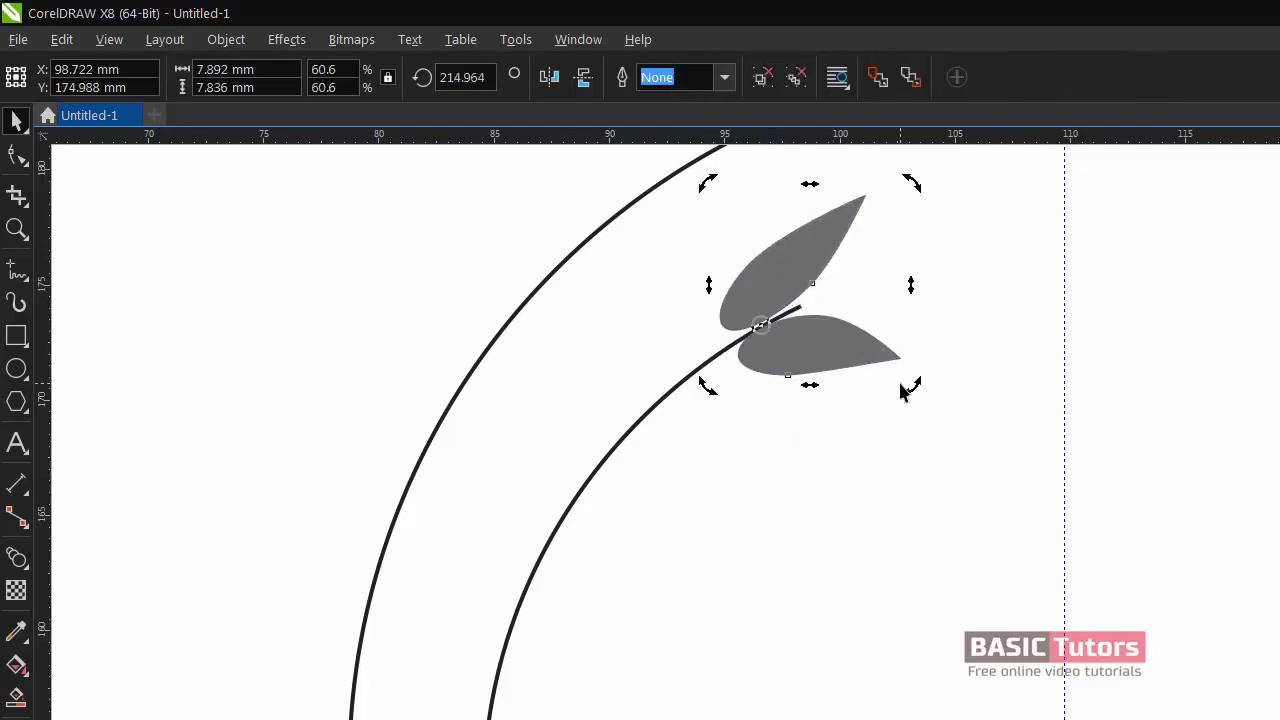
drag(910, 385, 918, 381)
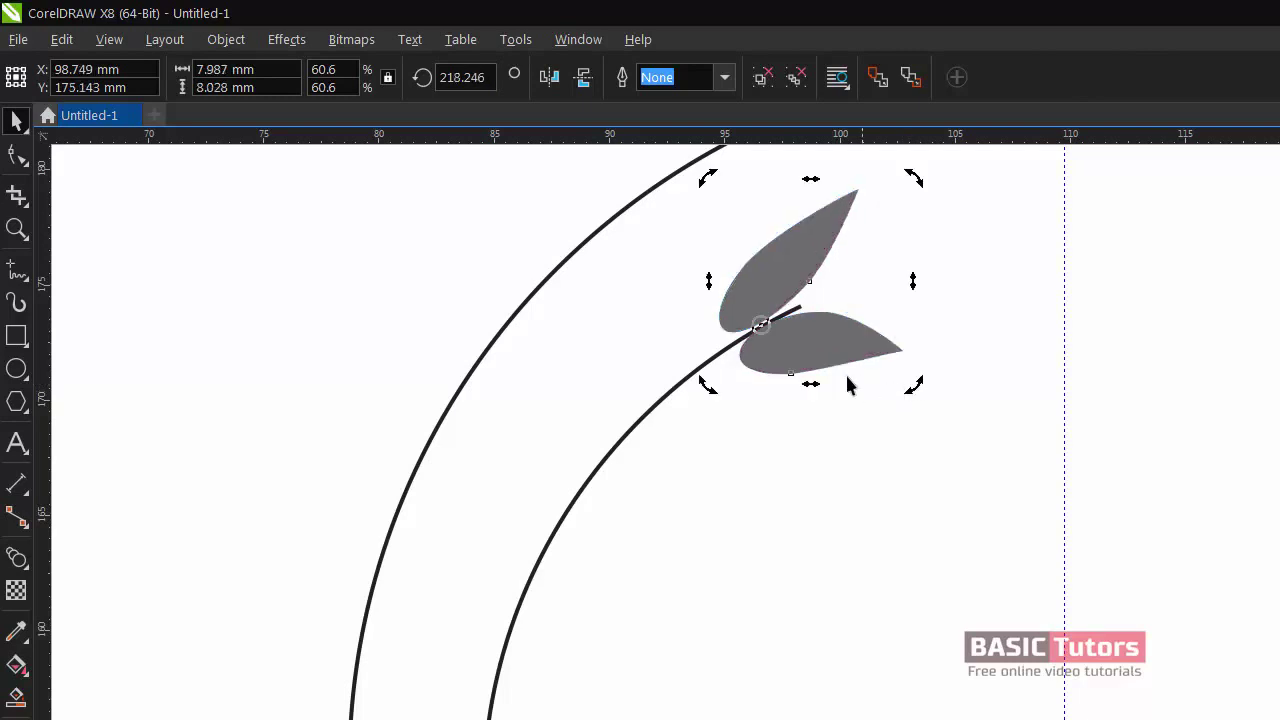
mouse_move(813, 356)
mouse_down()
mouse_move(843, 338)
mouse_move(820, 349)
mouse_up()
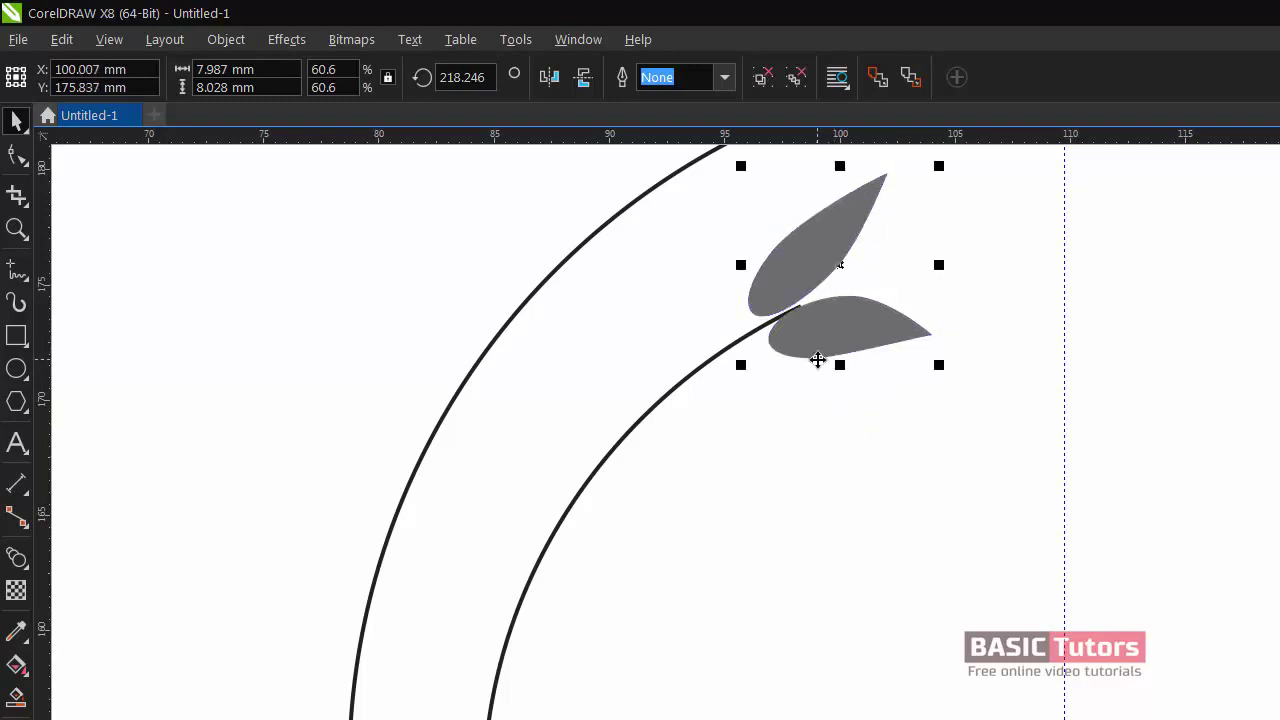
scroll(817, 360, down, 2)
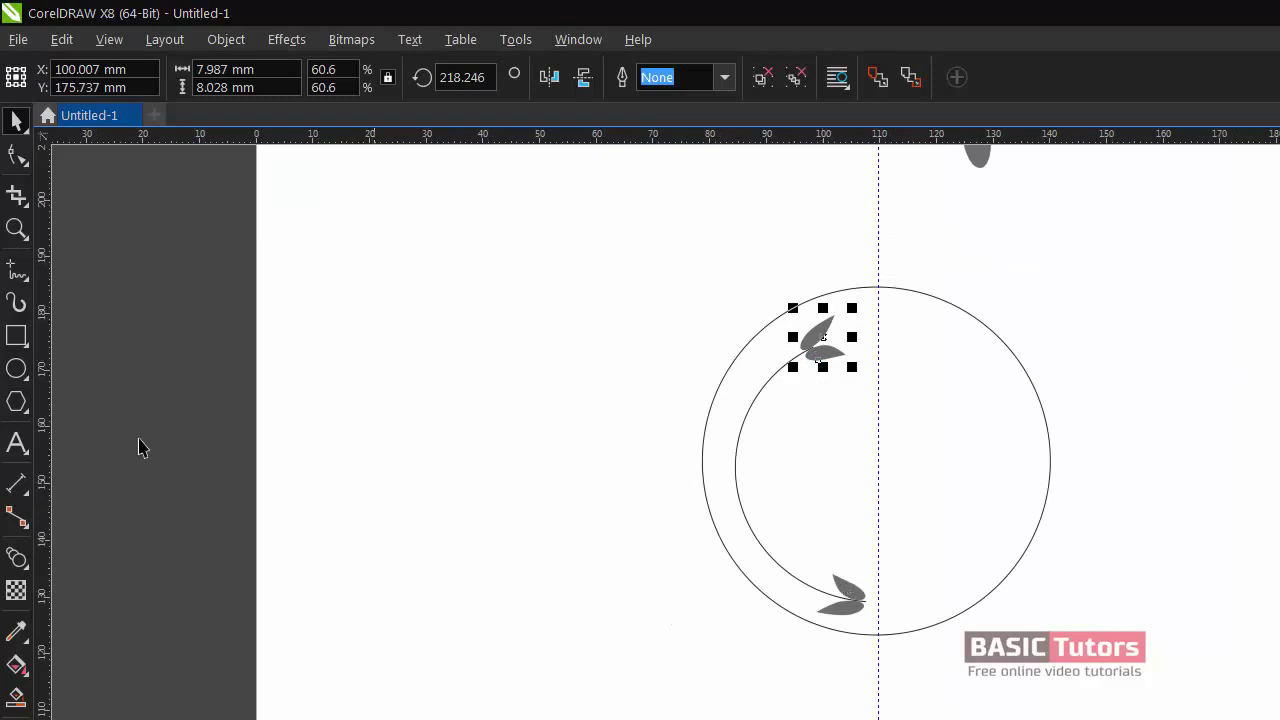
- Blend the upper leaf pair into the lower one and attach the blend to the inner arc as its path
click(16, 557)
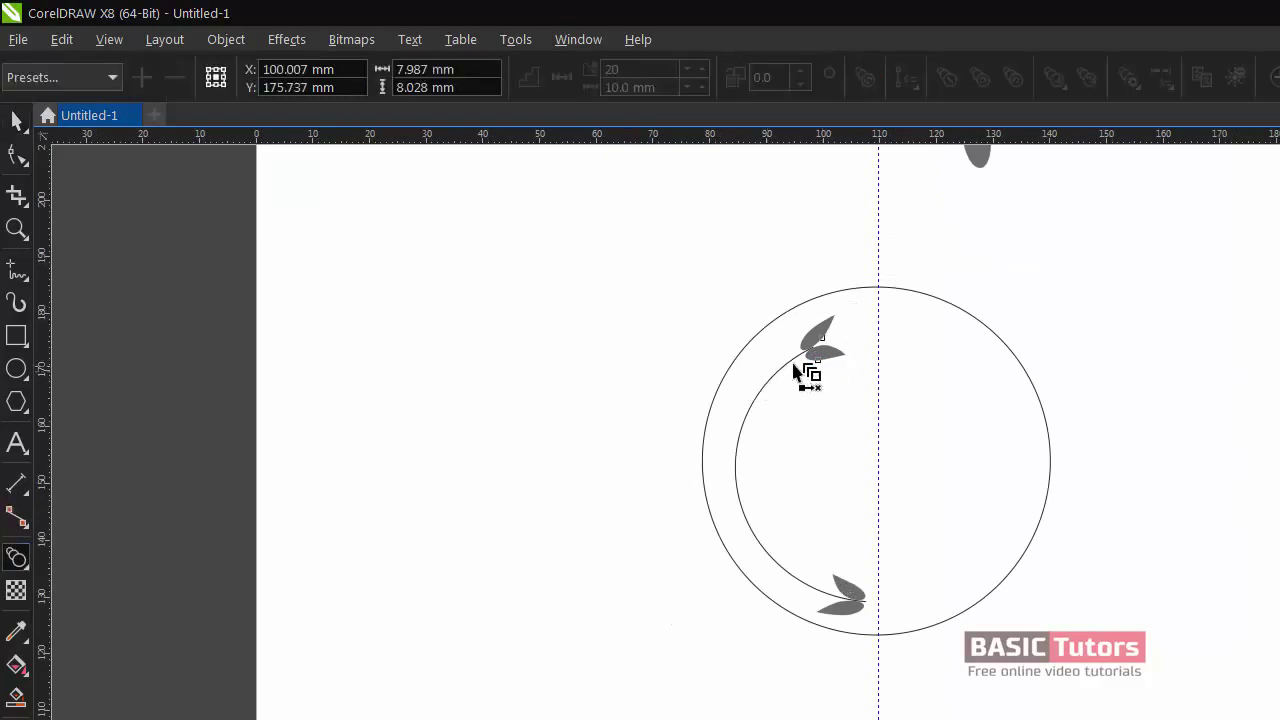
drag(818, 356, 848, 601)
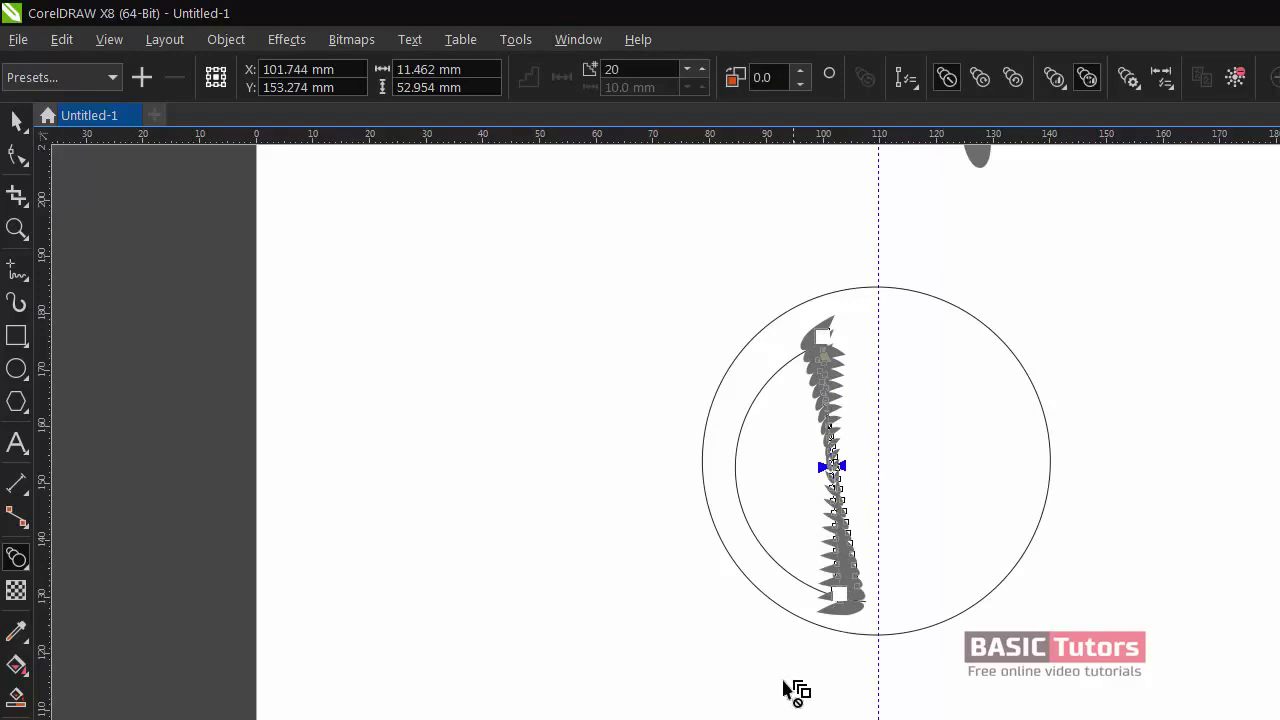
click(906, 84)
click(955, 108)
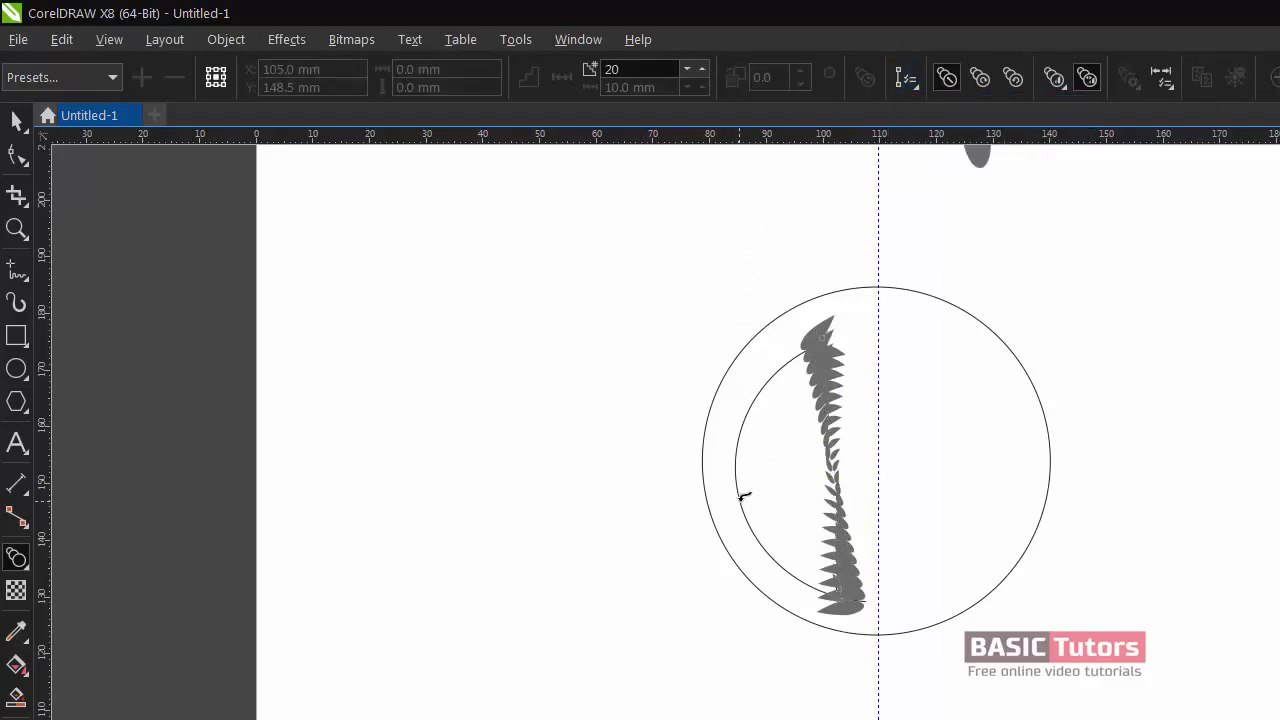
click(741, 497)
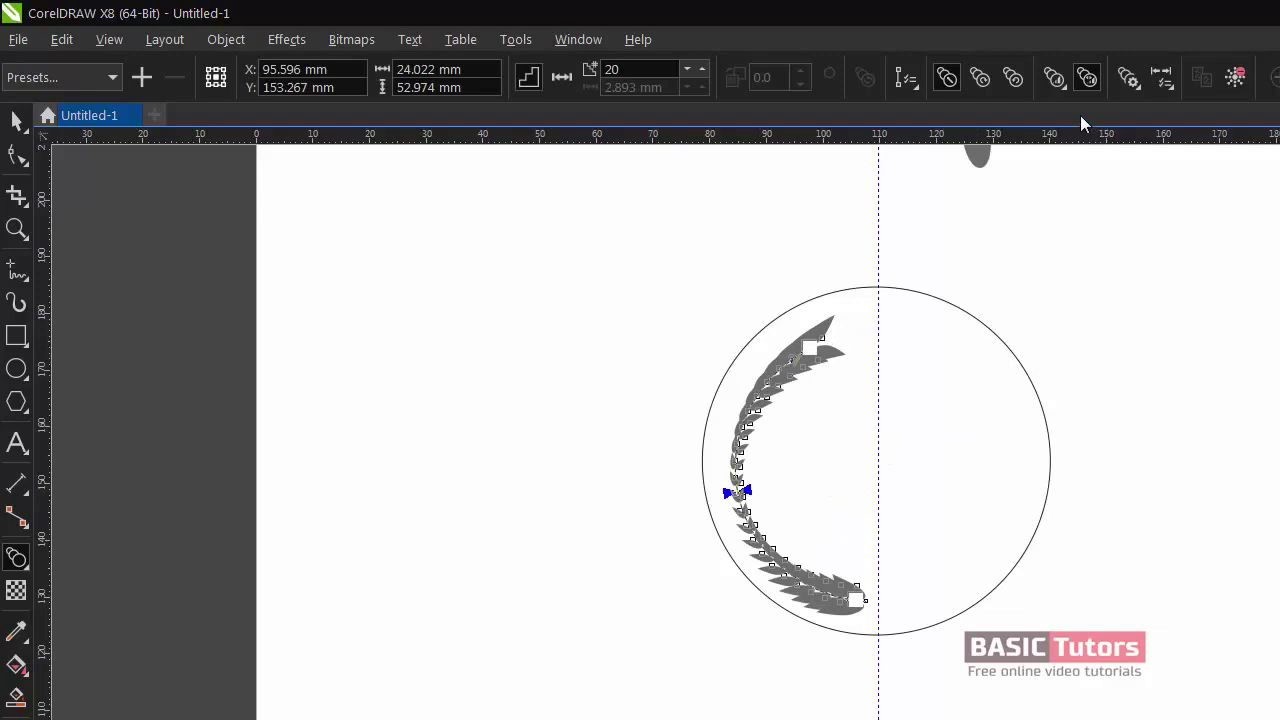
- Rotate all the blended leaves along the path and set the blend to 8 steps
click(1128, 80)
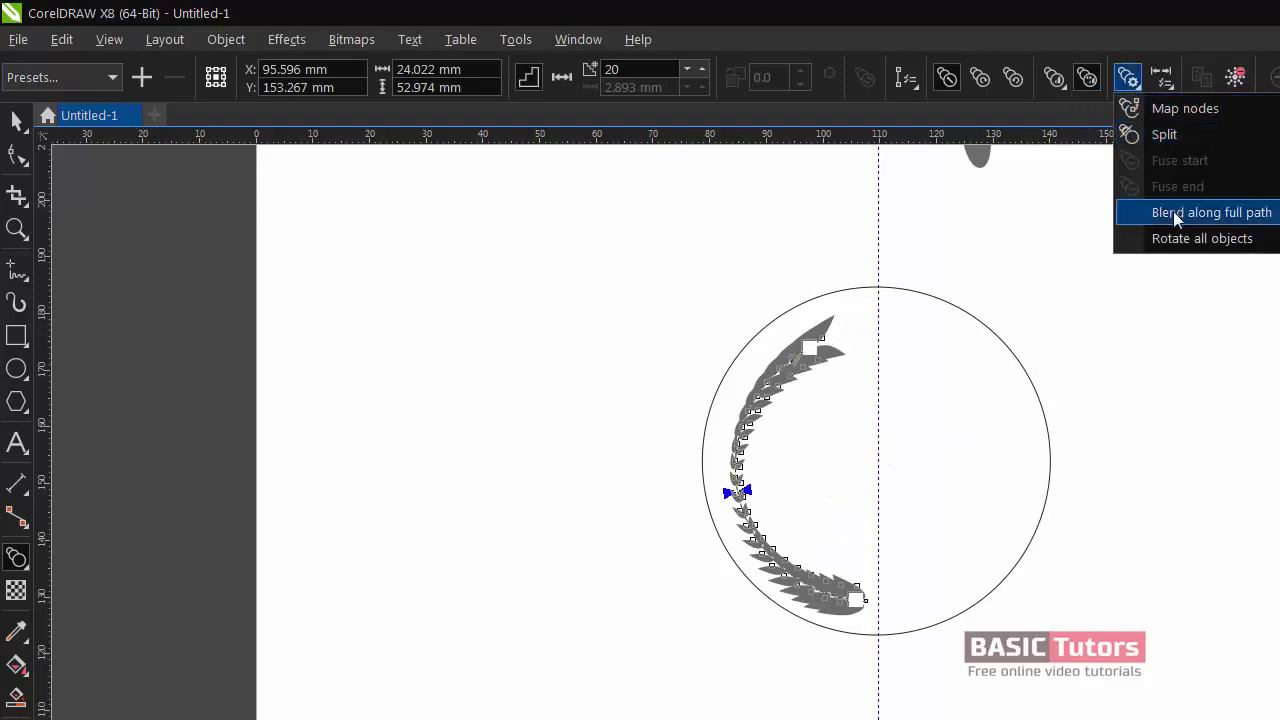
click(1167, 236)
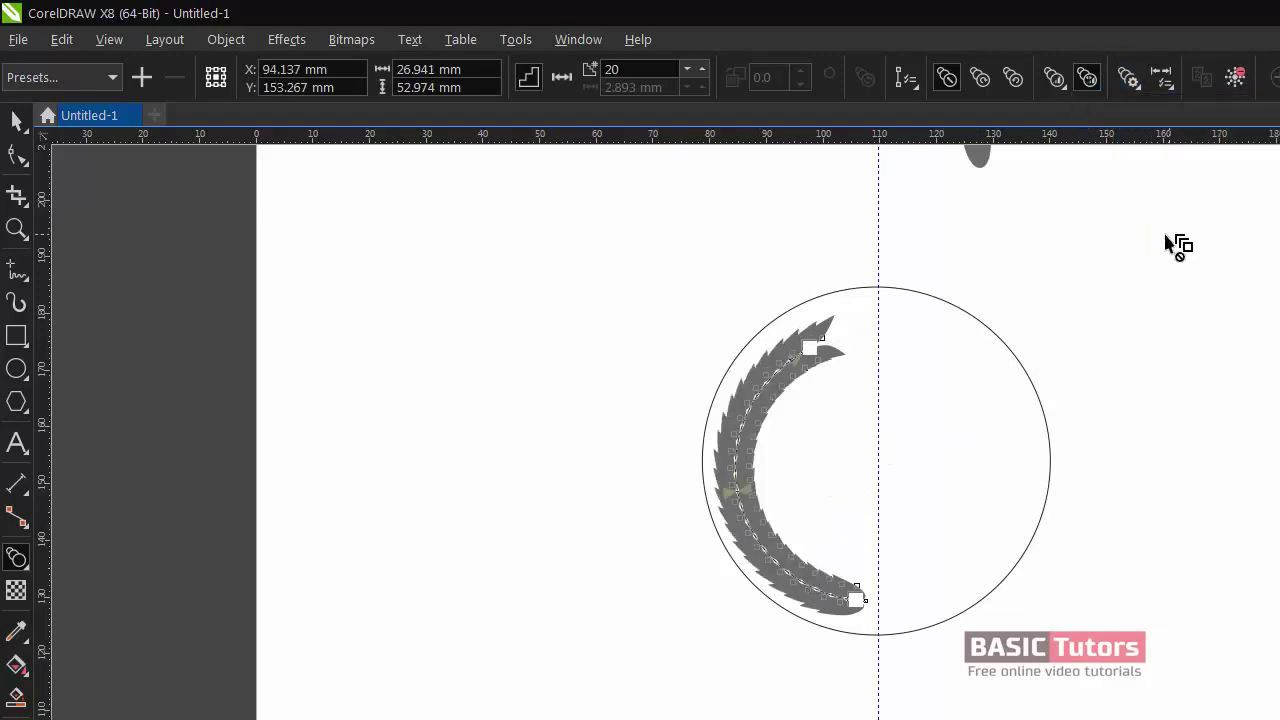
double_click(640, 69)
text(8)
key(Return)
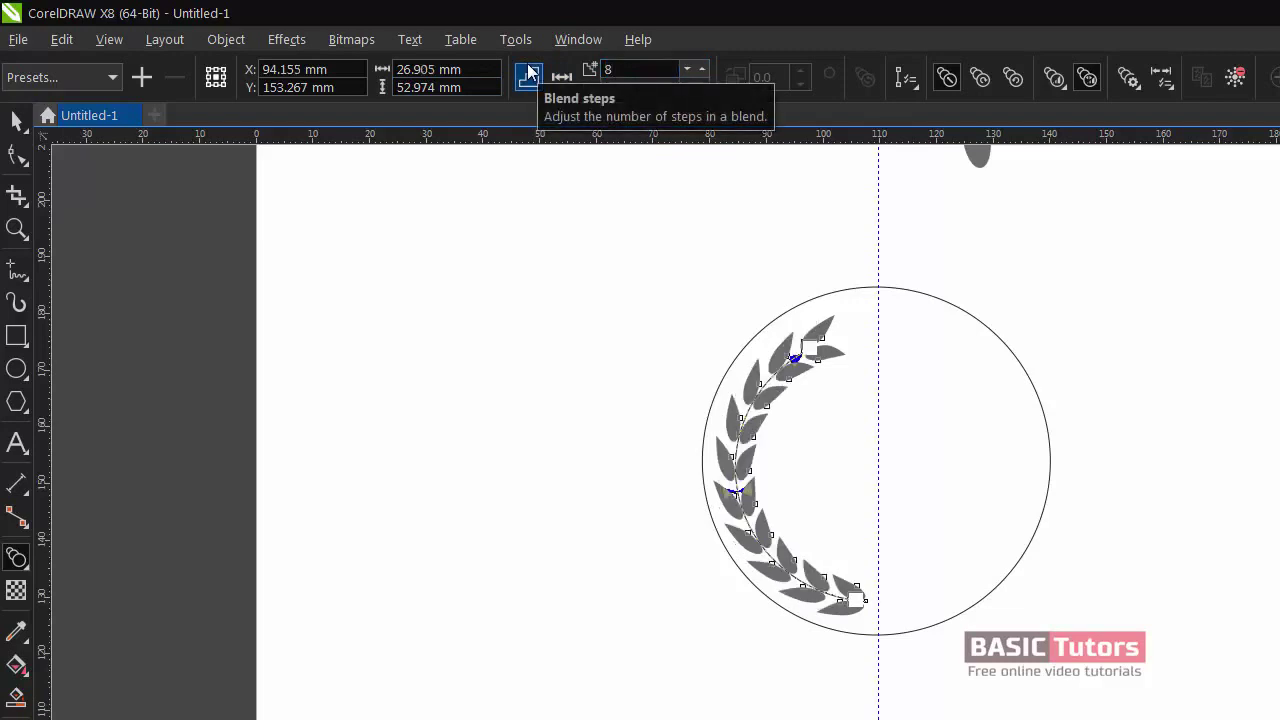
click(16, 120)
click(285, 286)
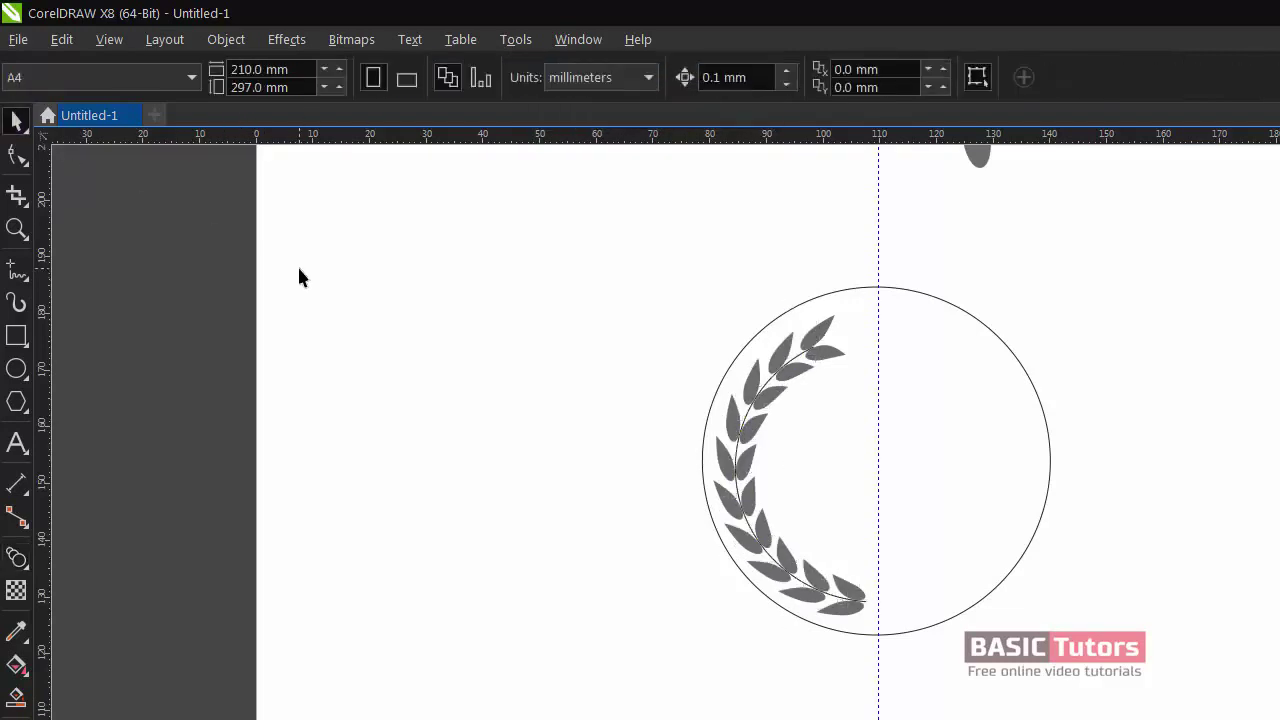
- Draw a circle about 2.5 mm in diameter on the vertical guideline beside the wreath's lower end
click(16, 368)
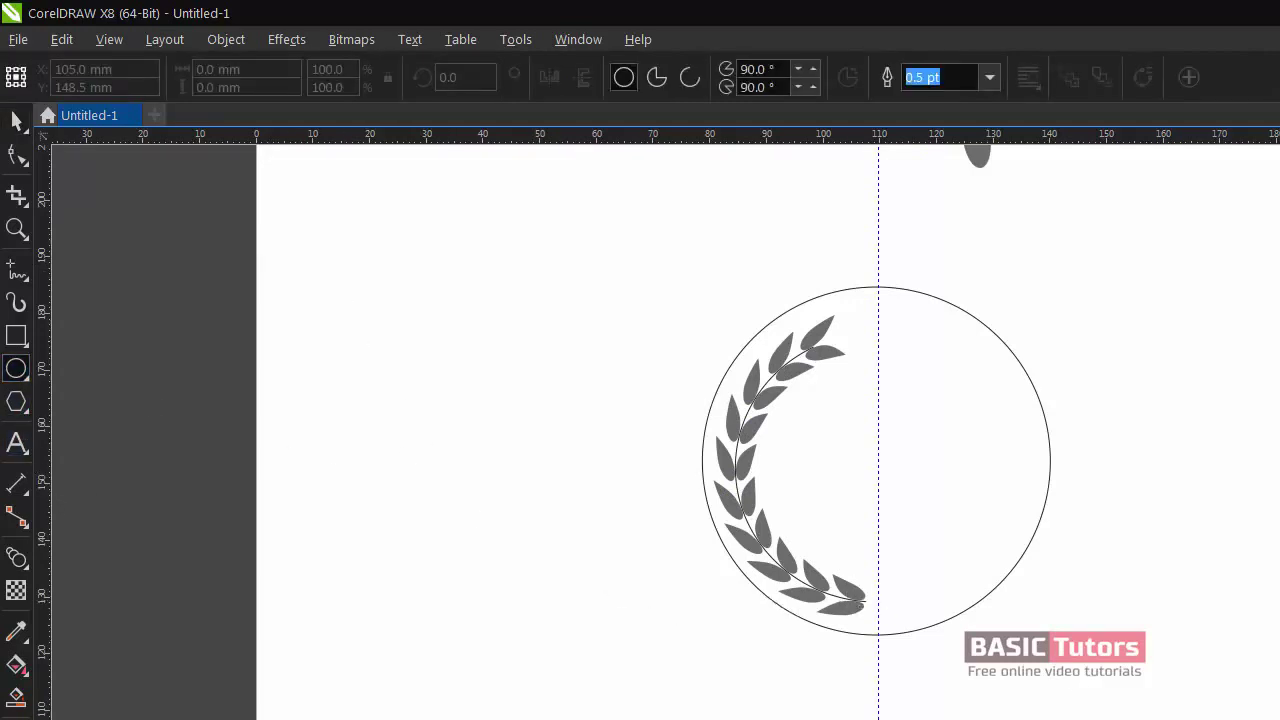
scroll(665, 432, right, 3)
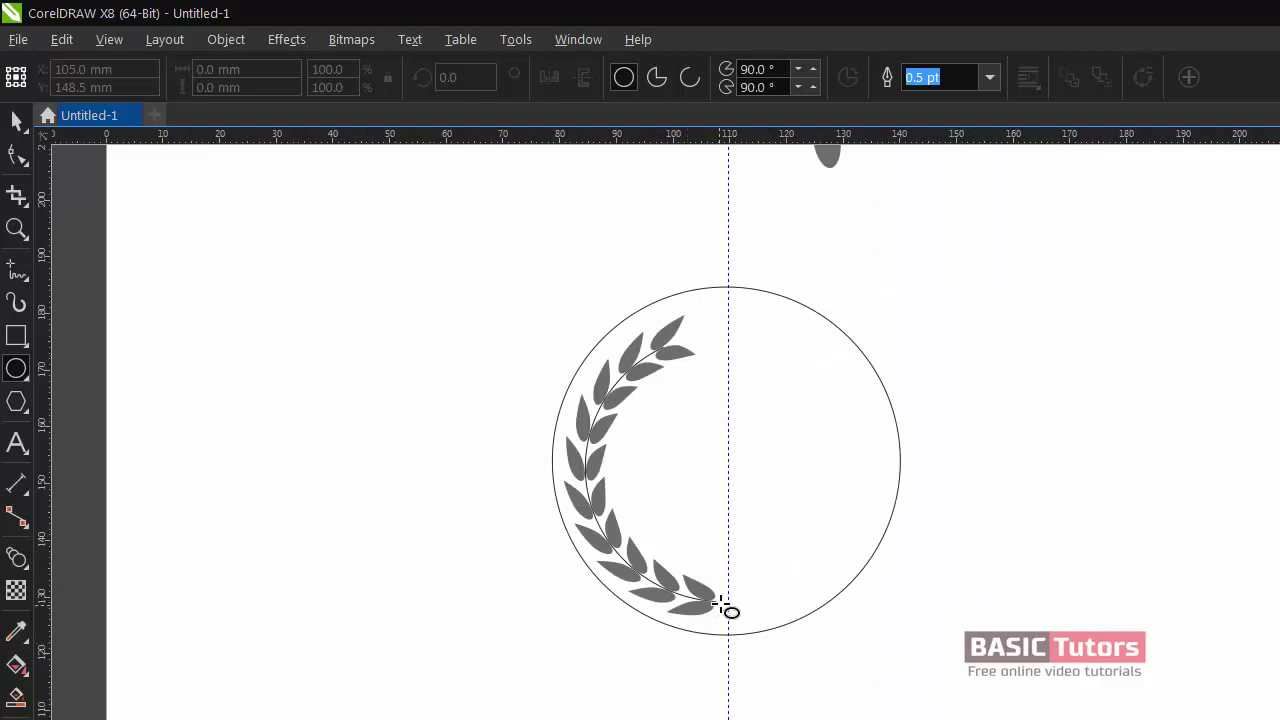
drag(721, 599, 731, 609)
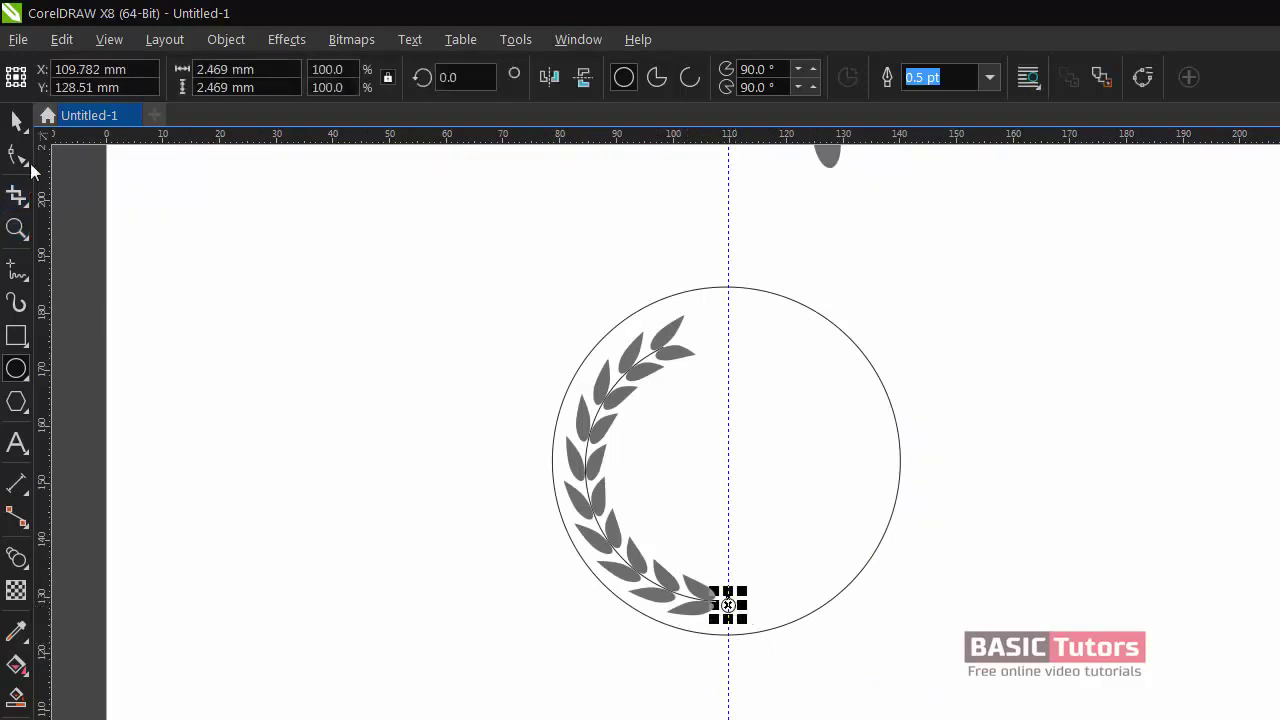
click(20, 117)
click(268, 391)
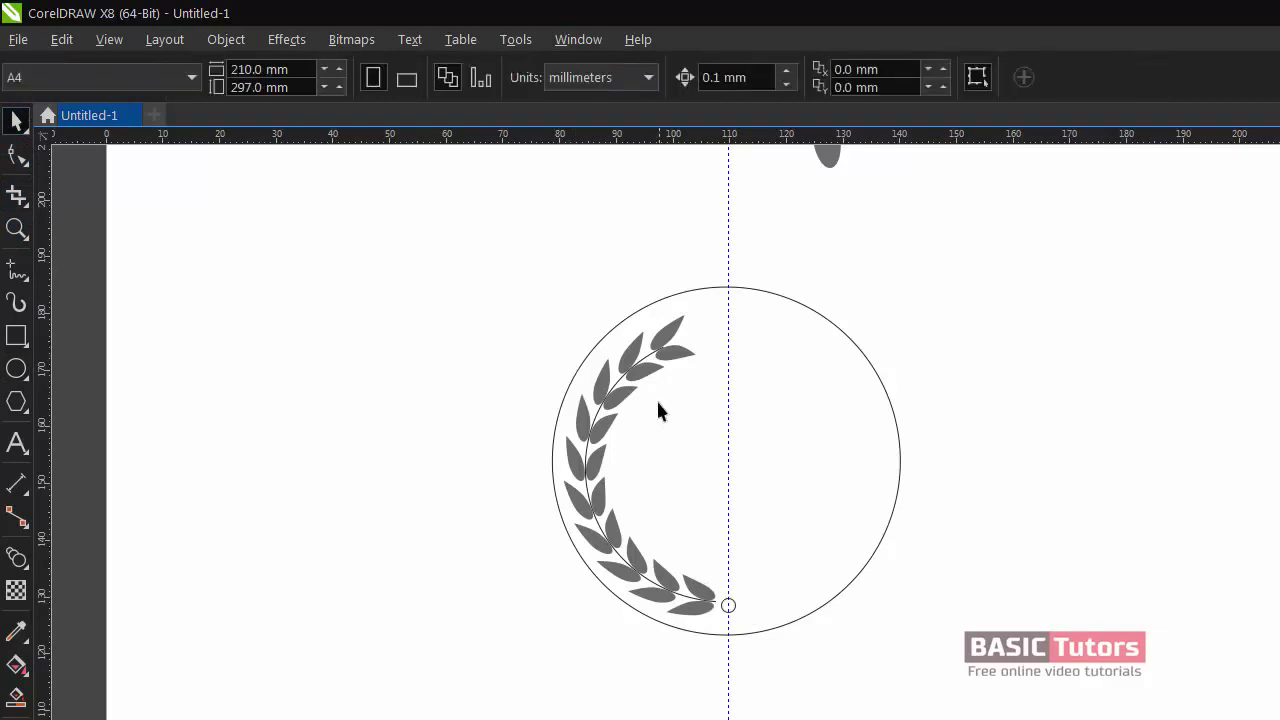
- Shrink the spare single leaf to about 6.6 by 3.1 mm, rotated to about 8.4°, and place it at the branch's upper tip
click(670, 358)
click(830, 160)
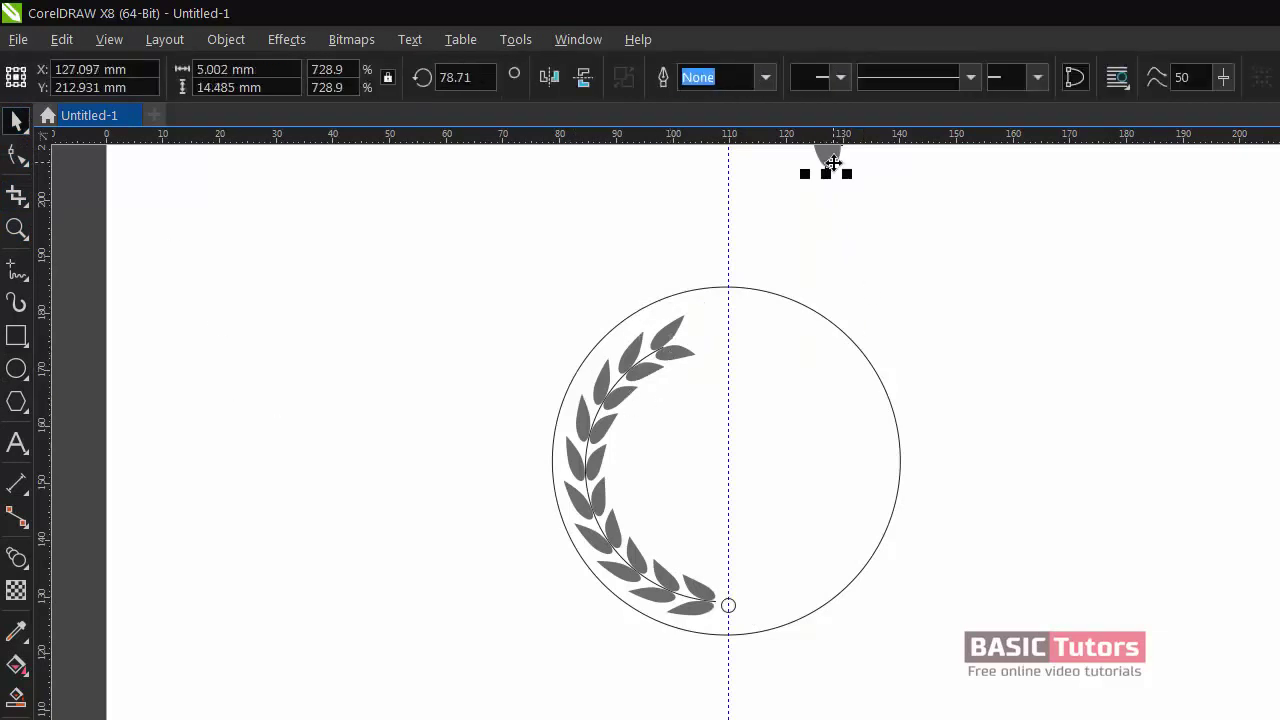
drag(830, 160, 819, 233)
click(817, 210)
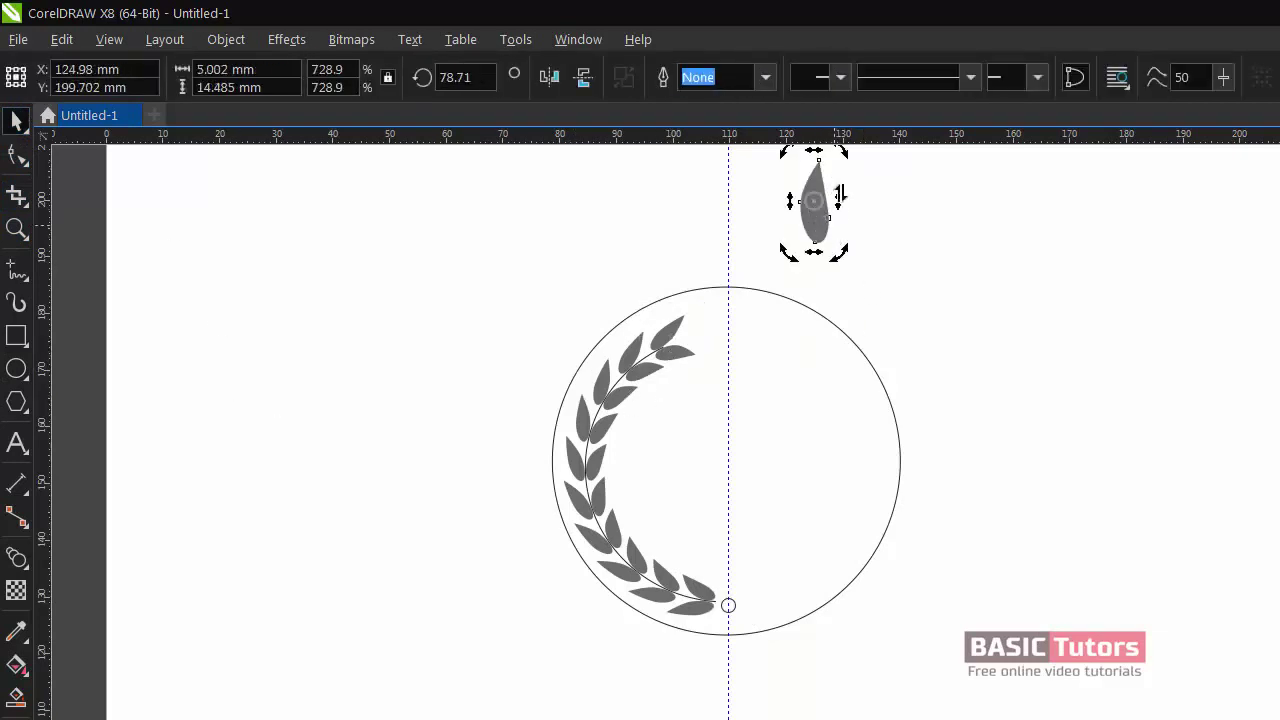
drag(845, 152, 910, 222)
key(ctrl+z)
click(813, 197)
click(823, 192)
click(909, 222)
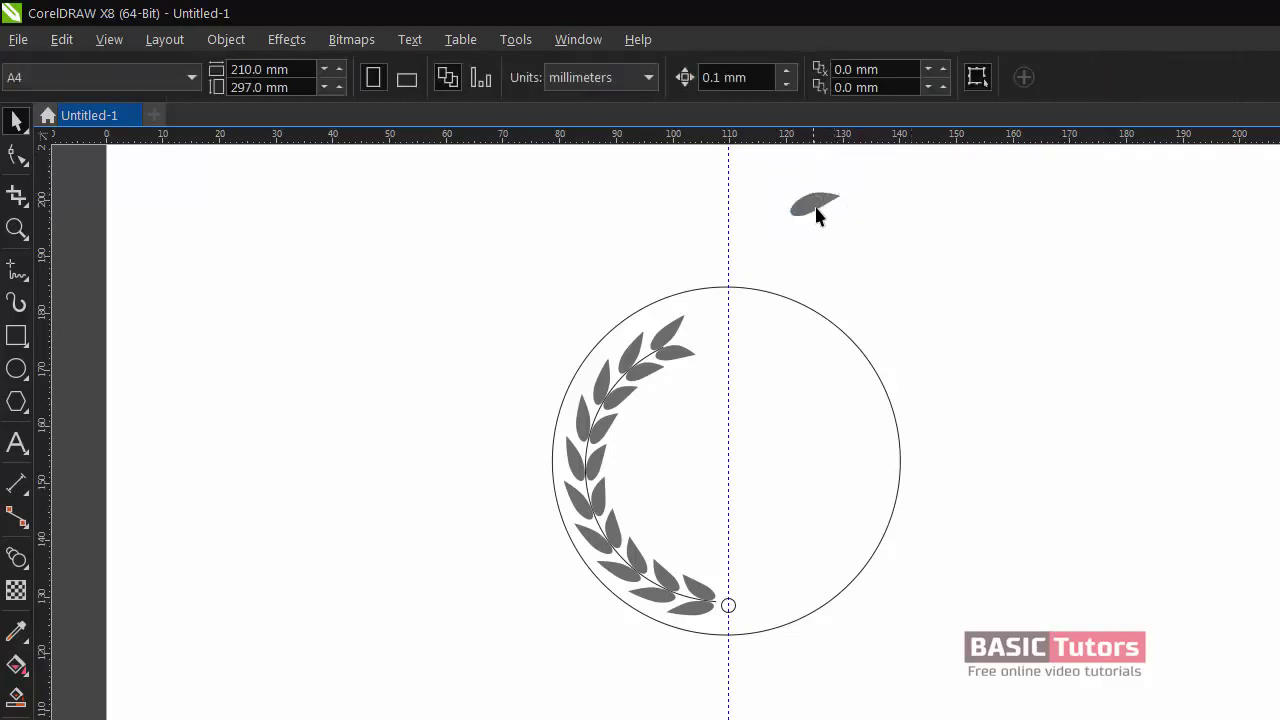
drag(818, 210, 692, 345)
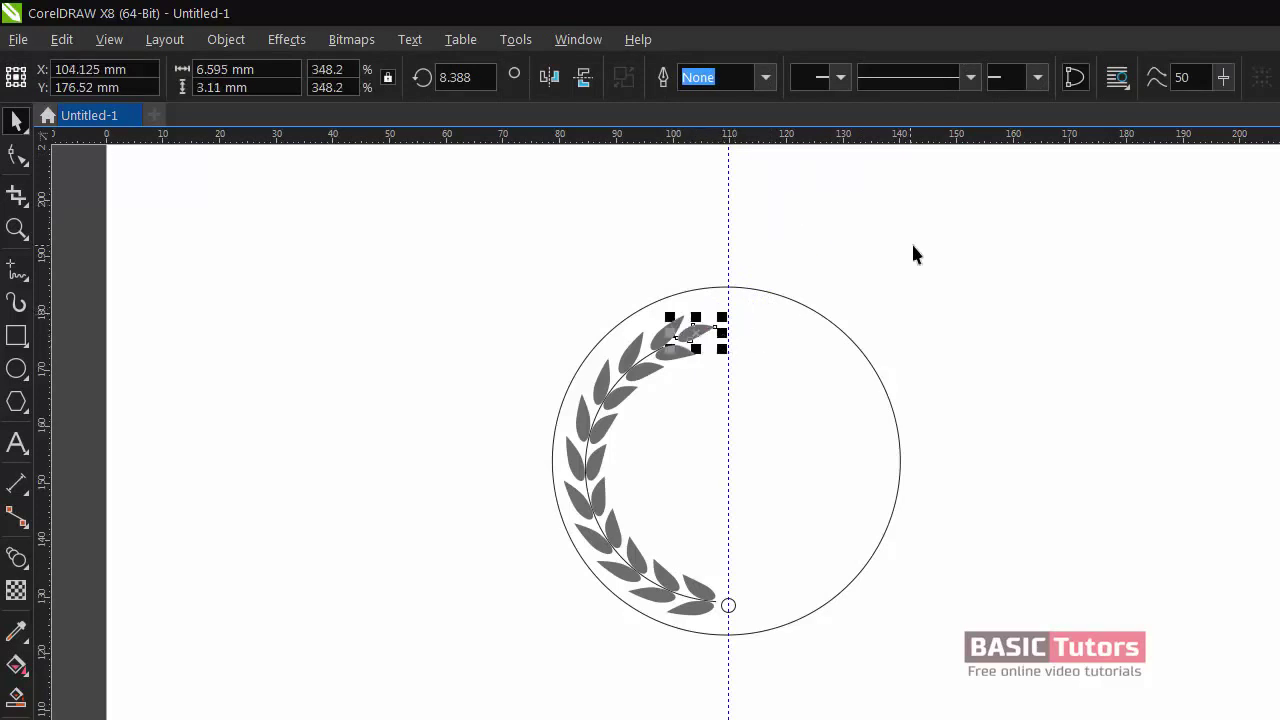
click(915, 246)
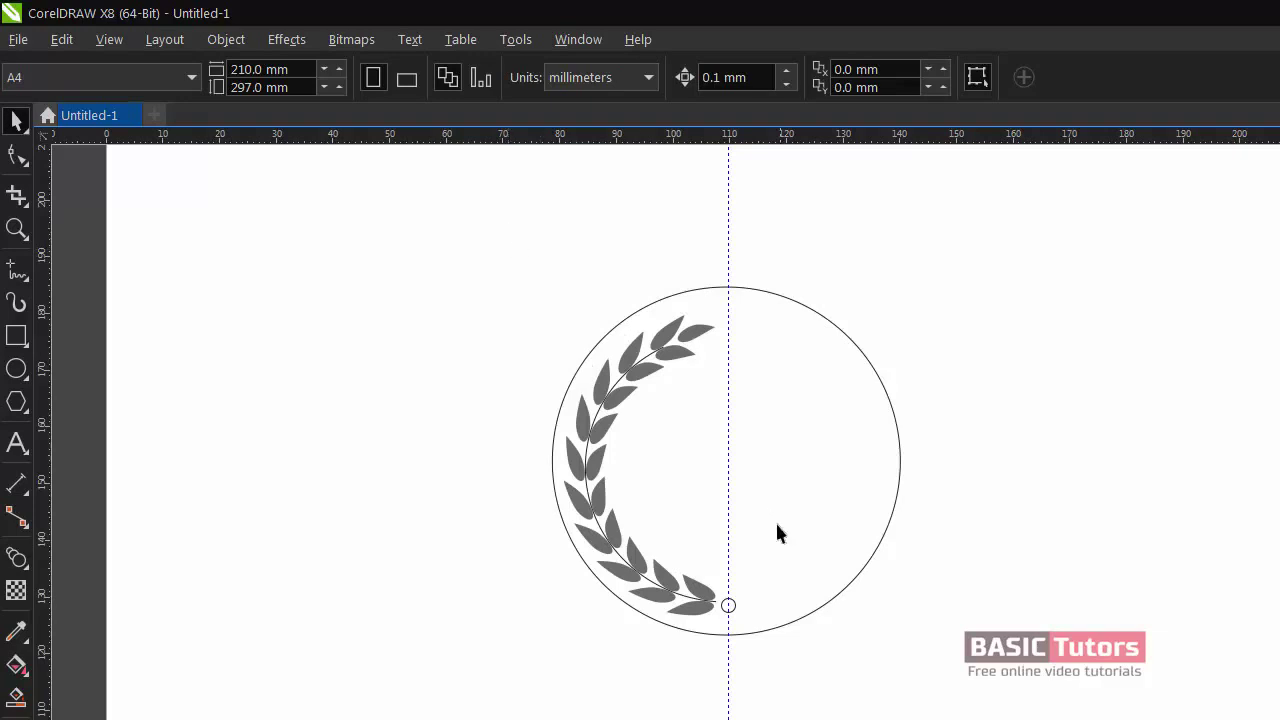
- Fill the small circle dark grey with no outline and nudge it up 0.4 mm along the guideline
click(733, 616)
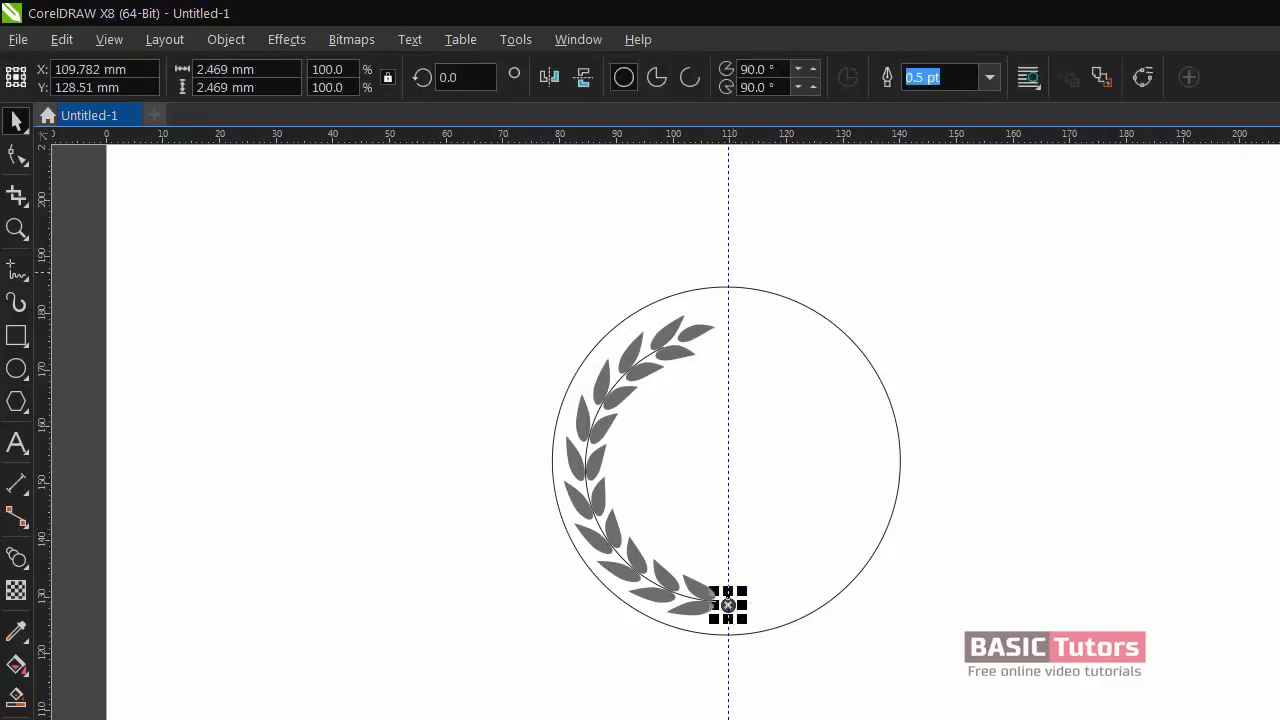
click(757, 475)
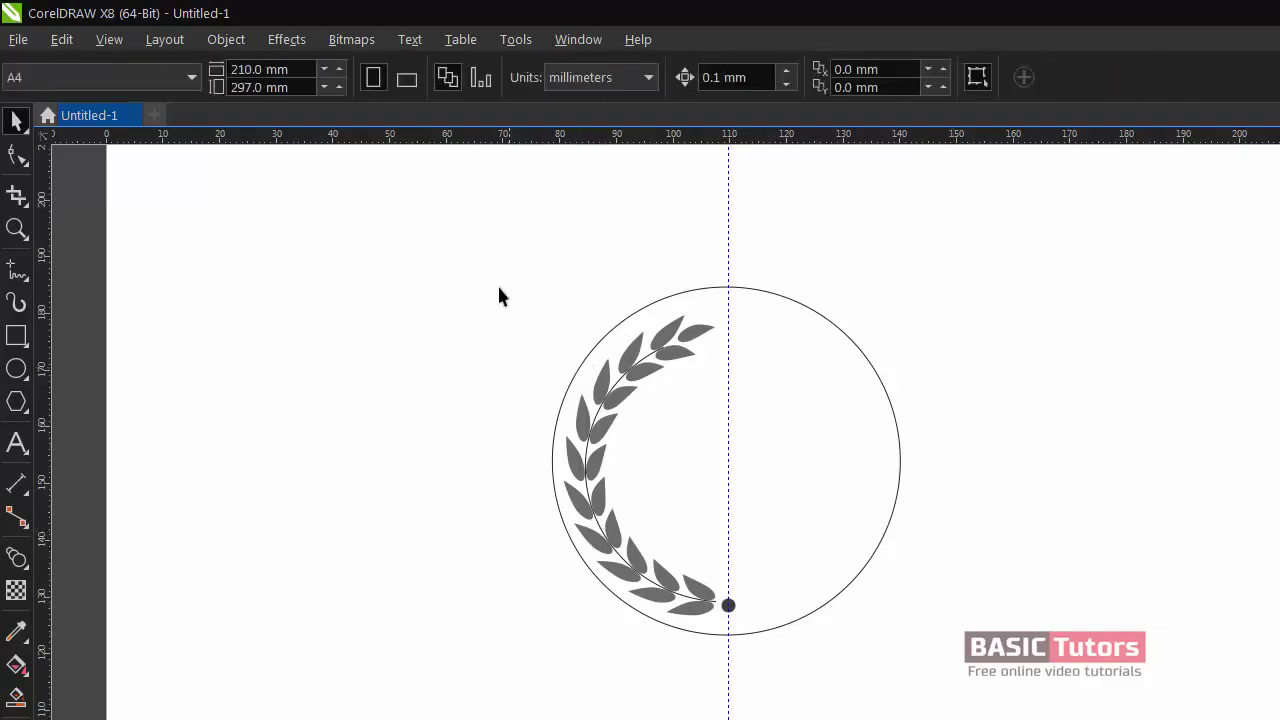
click(730, 606)
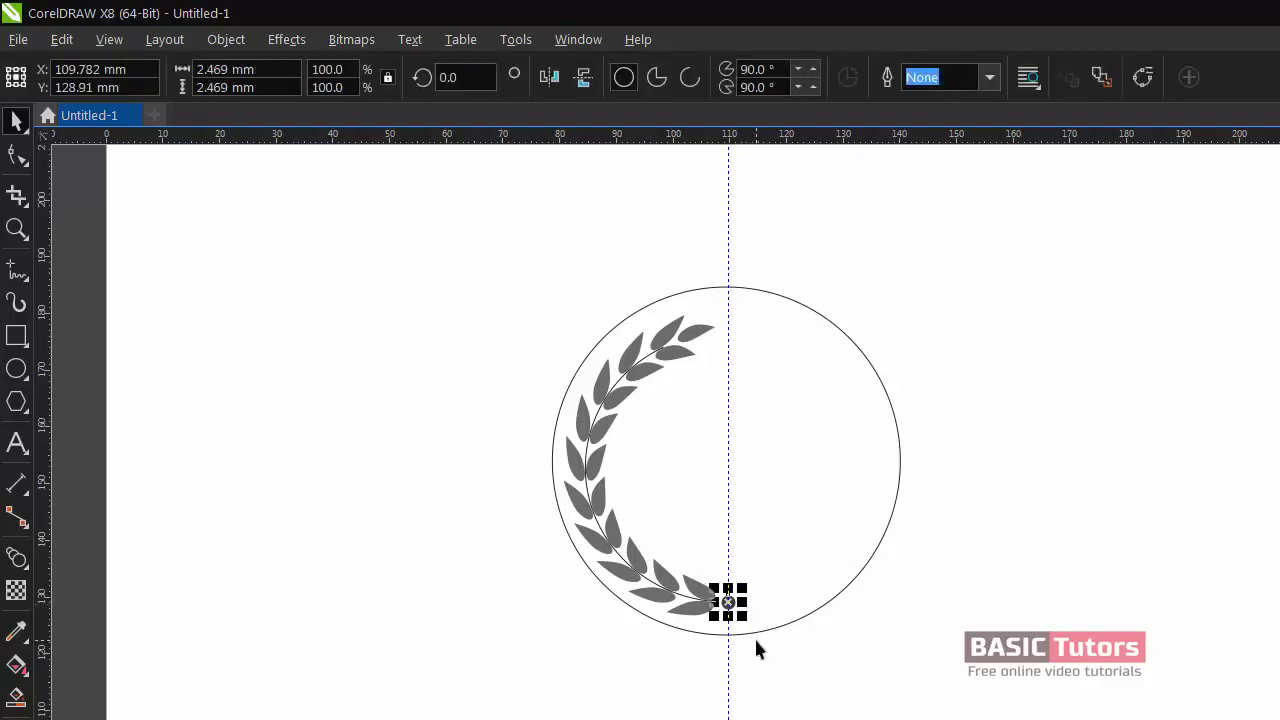
- Mirror a copy of the leaf branch, tip leaf and dot horizontally onto the other side of the vertical guideline
click(626, 464)
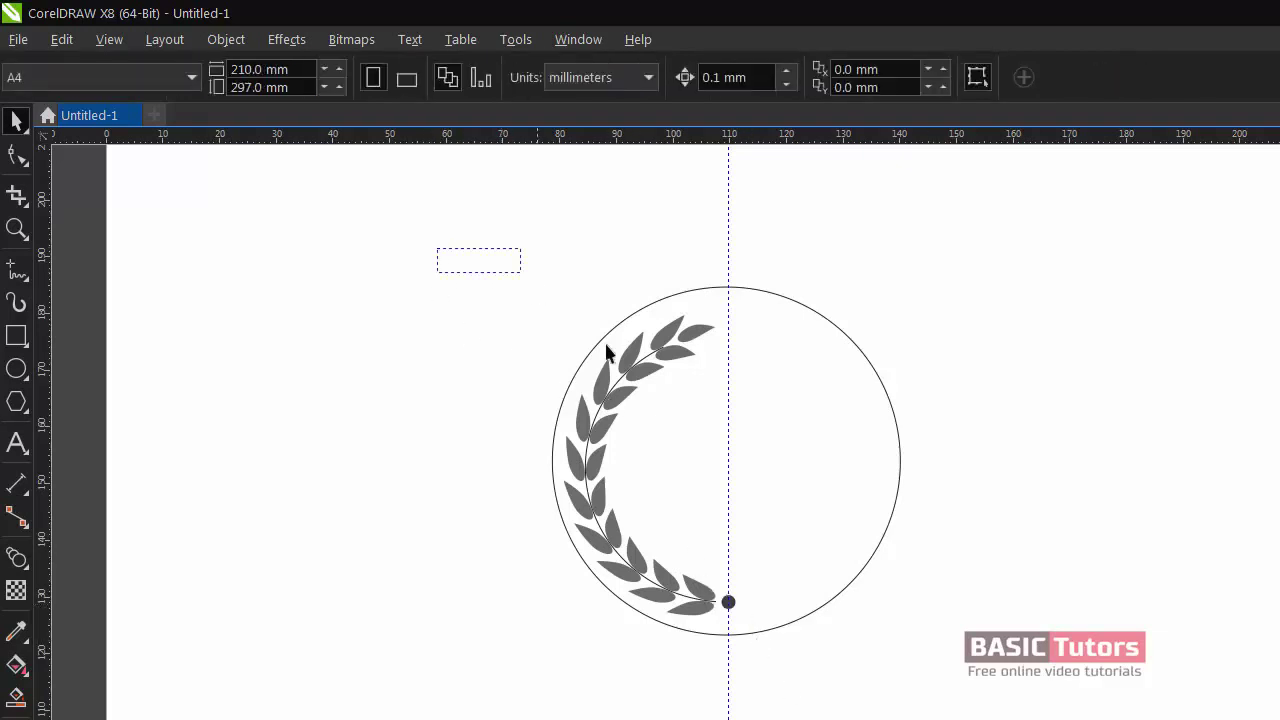
drag(606, 352, 776, 640)
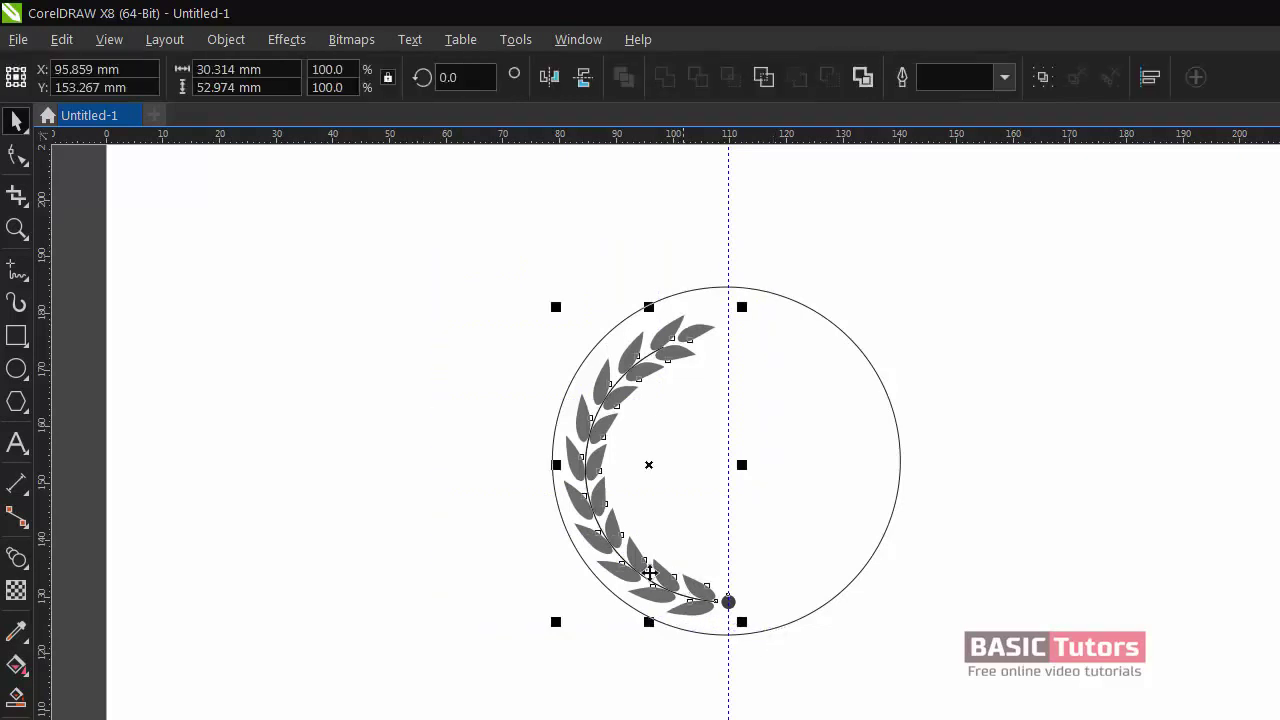
drag(556, 465, 744, 488)
- Nudge the mirrored branch 2.4 mm toward the guideline so its dot coincides with the original dot
key(Left)
key(Left)
key(Left)
key(Left)
key(Left)
key(Left)
key(Left)
key(Left)
key(Left)
key(Left)
key(Left)
key(Left)
key(Left)
key(Left)
key(Left)
key(Left)
key(Left)
key(Left)
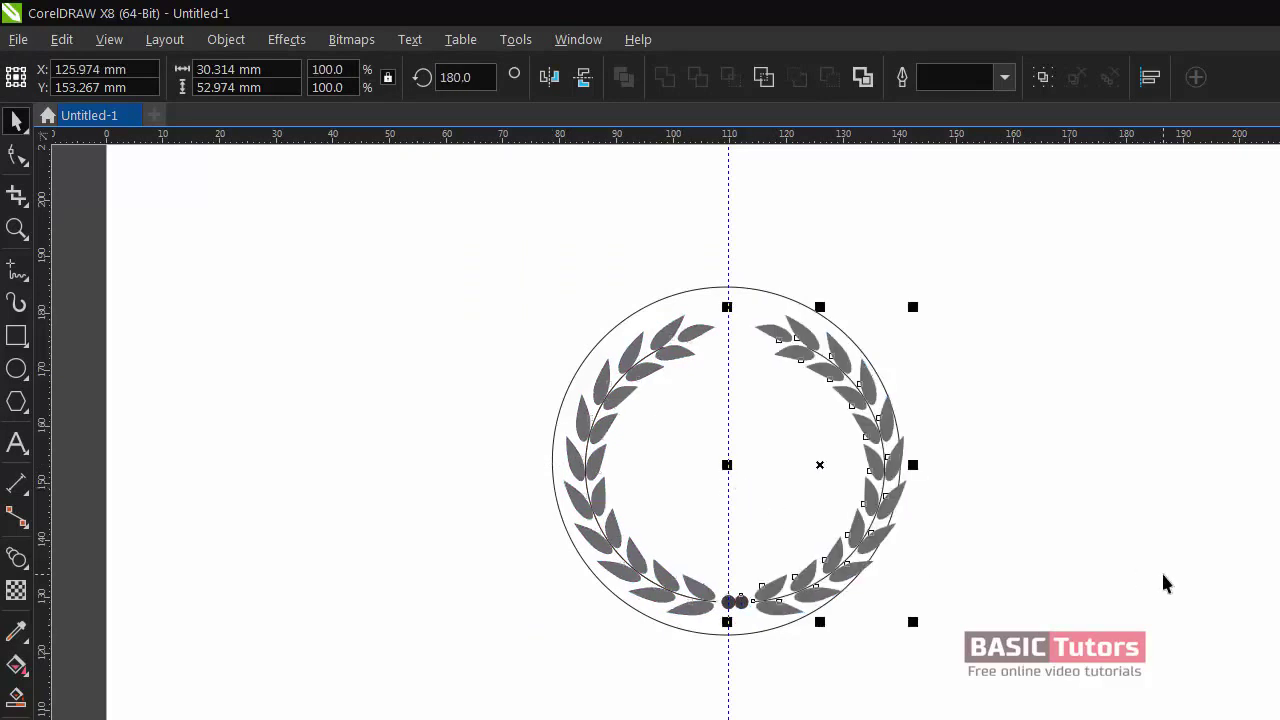
key(Left)
key(Left)
key(Left)
key(Left)
key(Left)
key(Left)
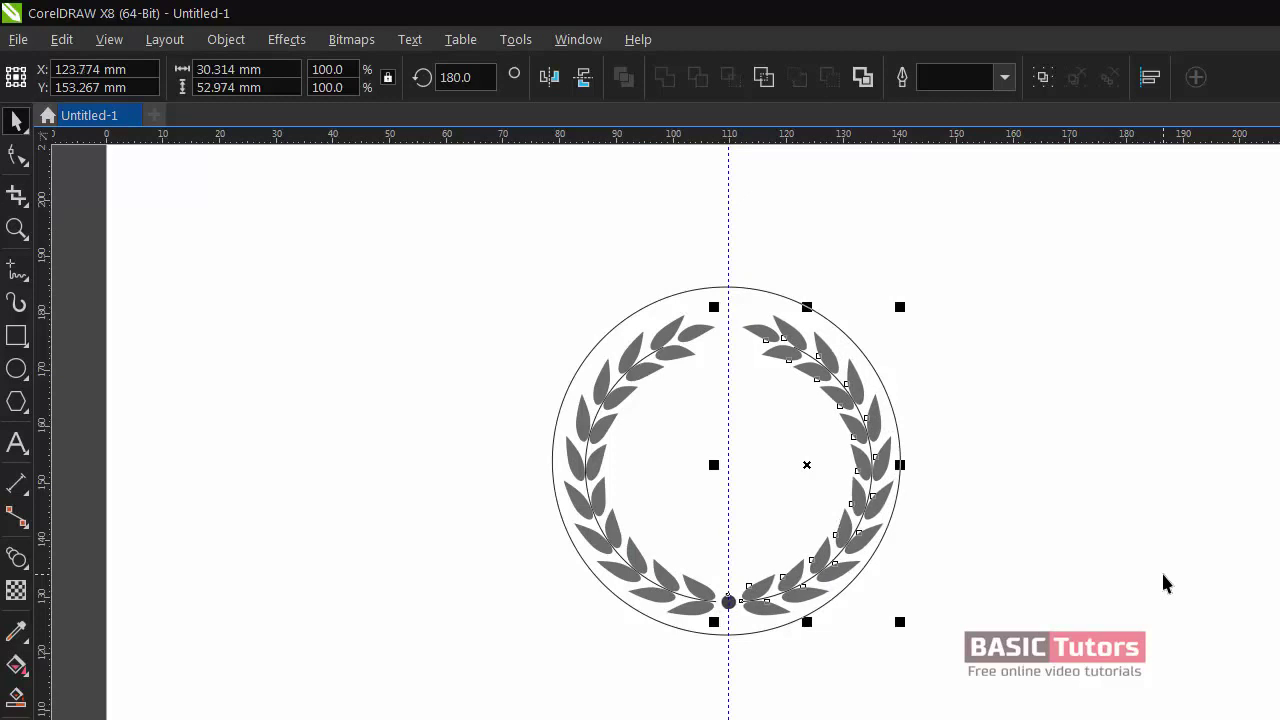
click(1163, 575)
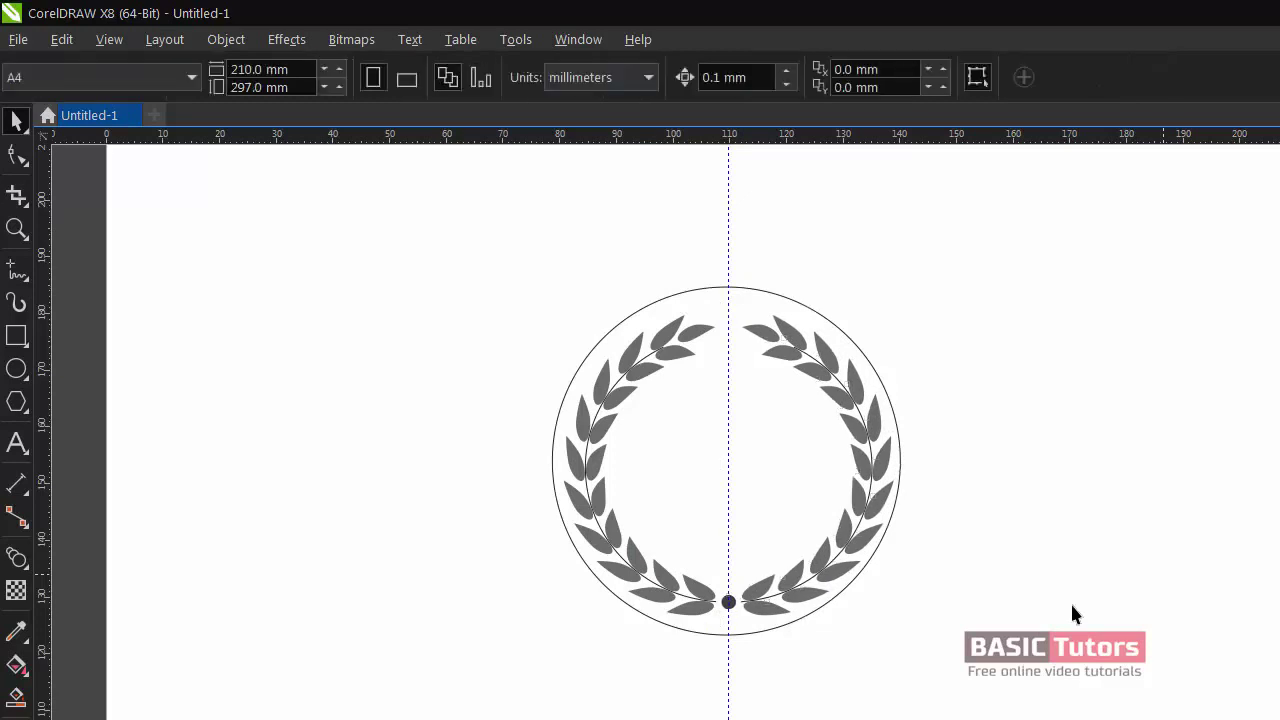
- Break apart the mirrored branch's blend and delete its arc path
click(729, 603)
click(735, 625)
click(846, 531)
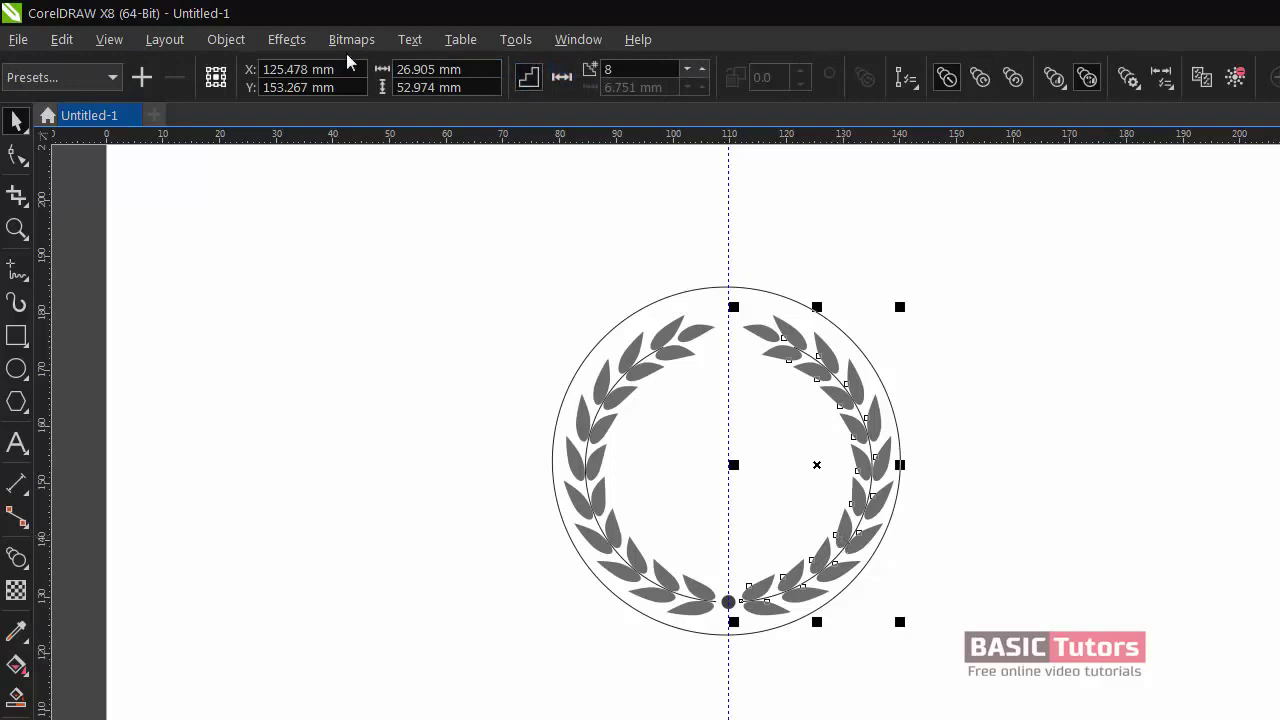
click(235, 39)
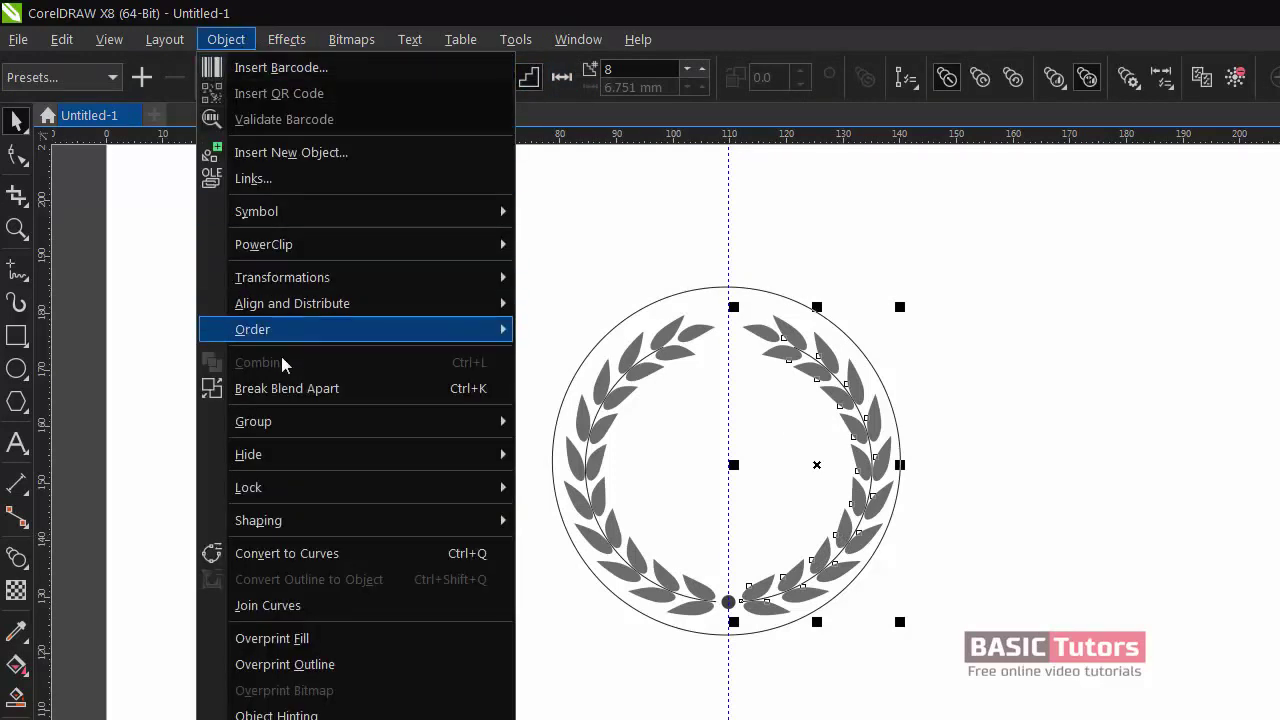
click(283, 396)
click(828, 333)
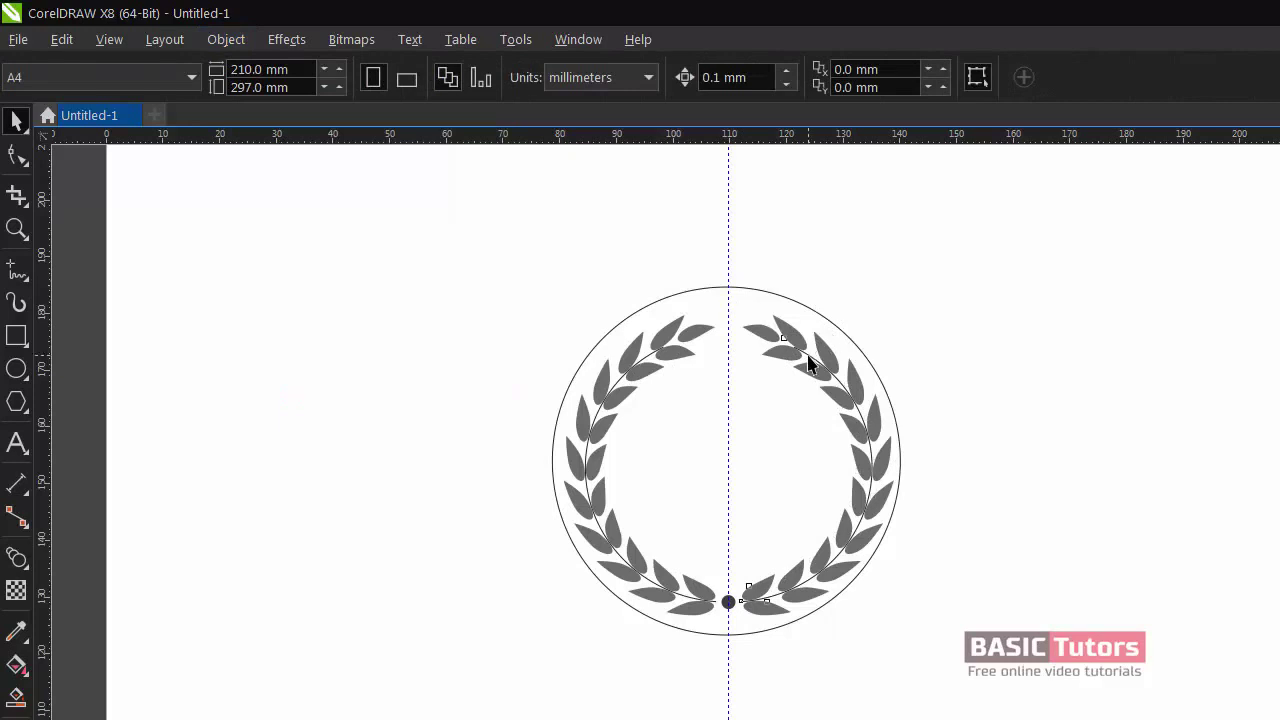
click(808, 357)
key(Delete)
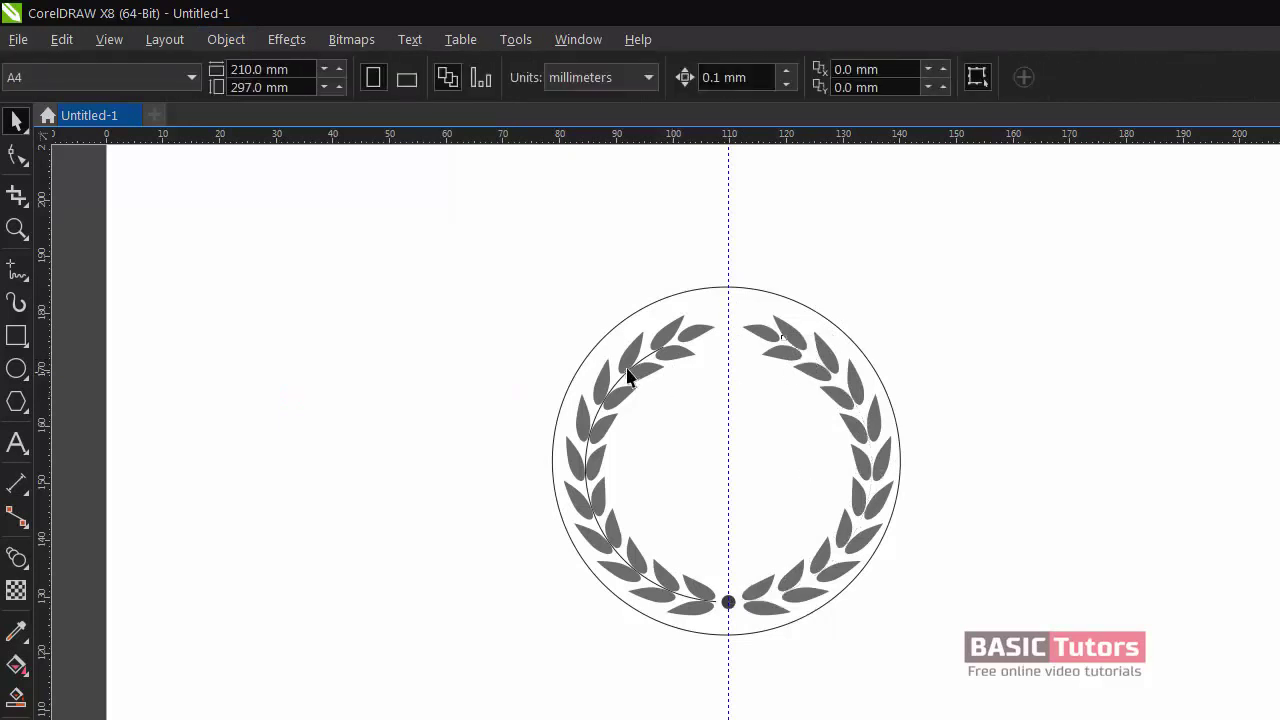
click(647, 364)
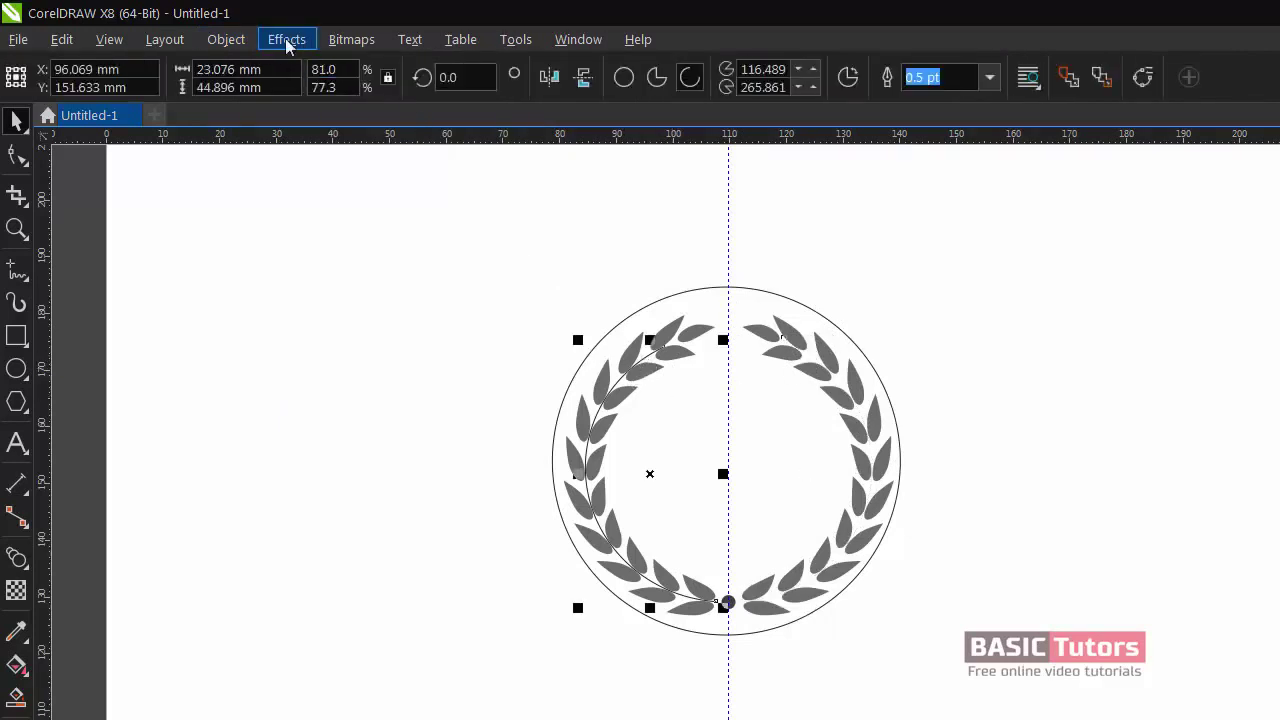
click(226, 39)
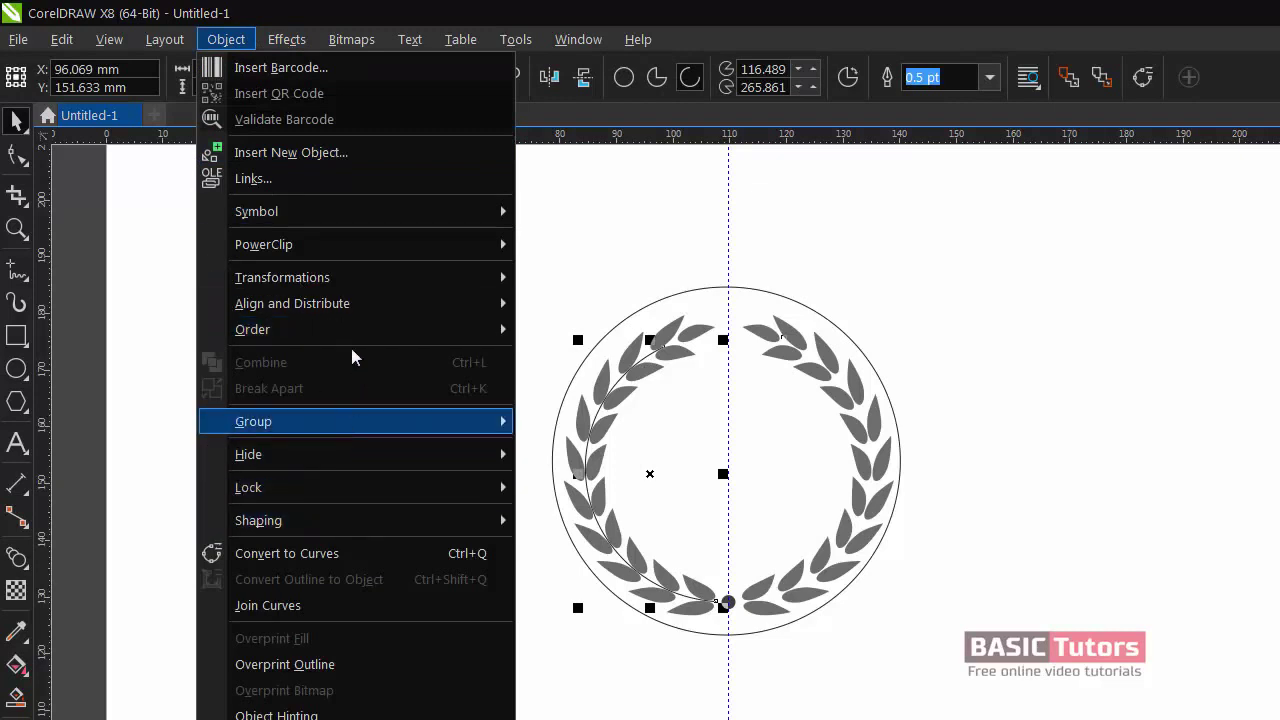
mouse_move(245, 329)
click(685, 358)
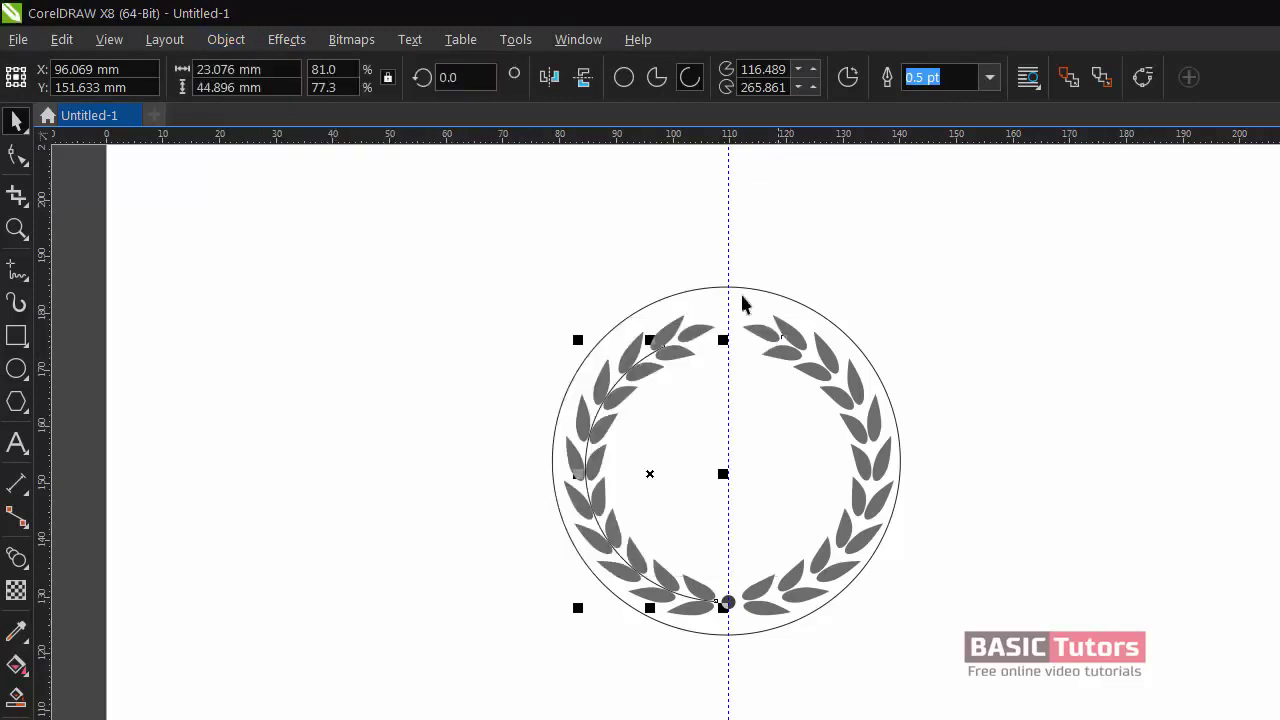
click(685, 362)
- Break apart the original branch's blend and delete its arc path
click(612, 395)
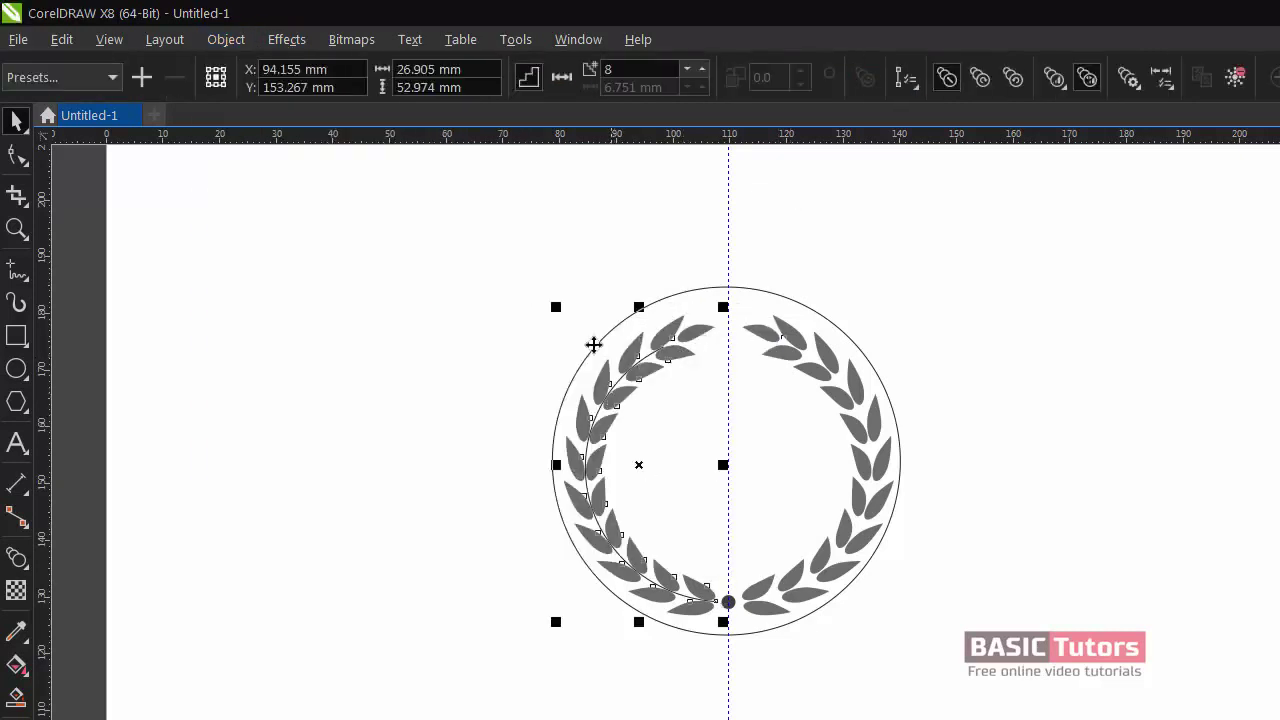
click(286, 39)
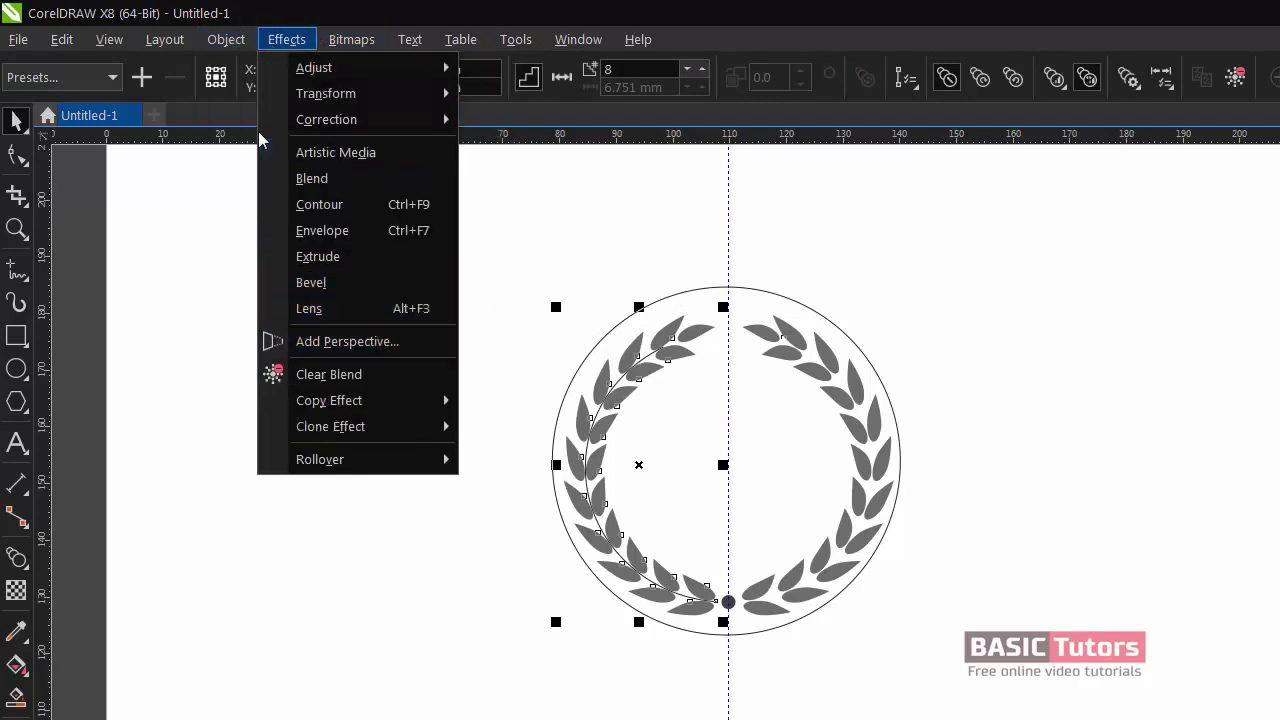
key(Escape)
click(220, 39)
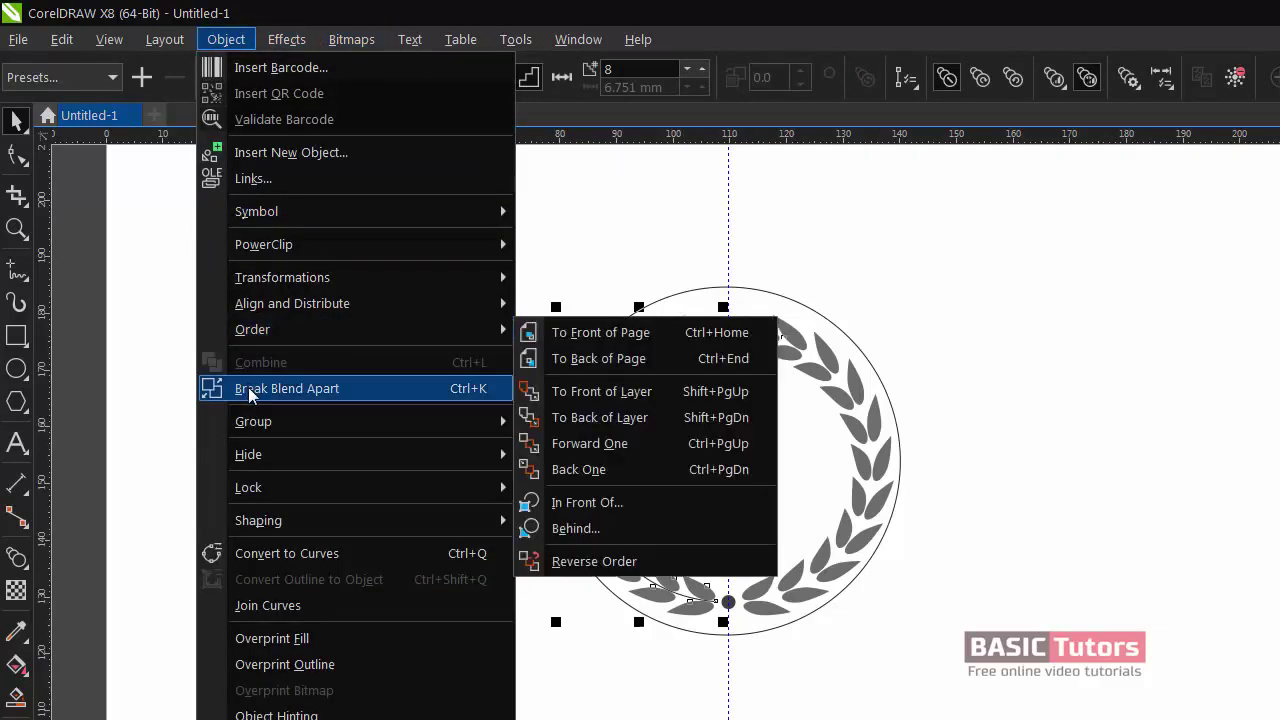
click(251, 390)
click(458, 299)
click(614, 386)
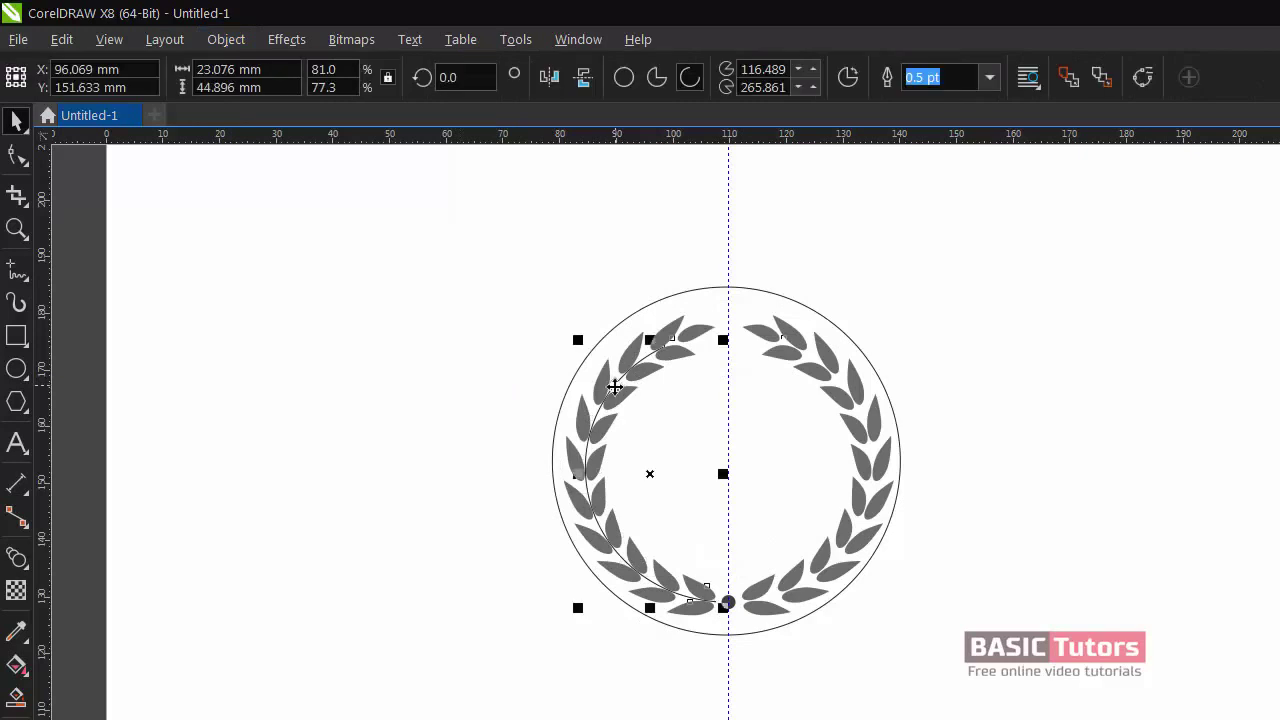
key(Delete)
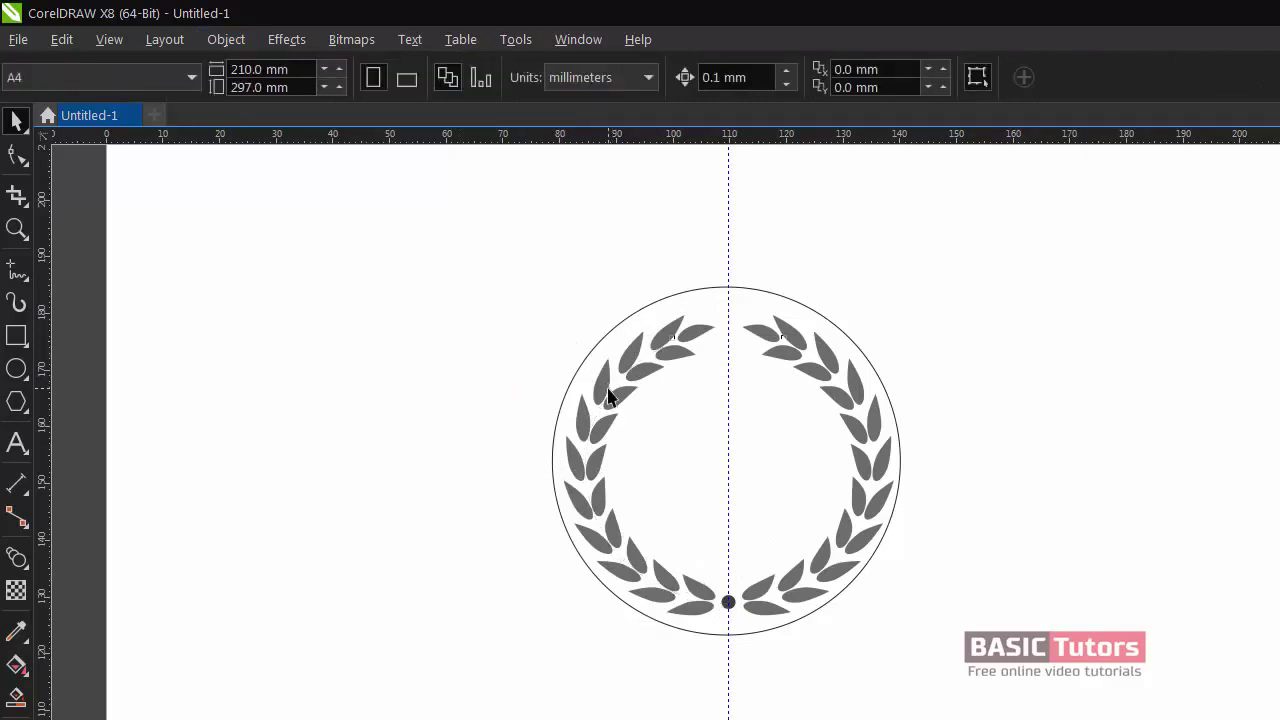
- Create an enlarged concentric copy of the circle around the wreath, about 85.5 mm in diameter
key(z)
drag(475, 216, 887, 708)
drag(981, 718, 983, 719)
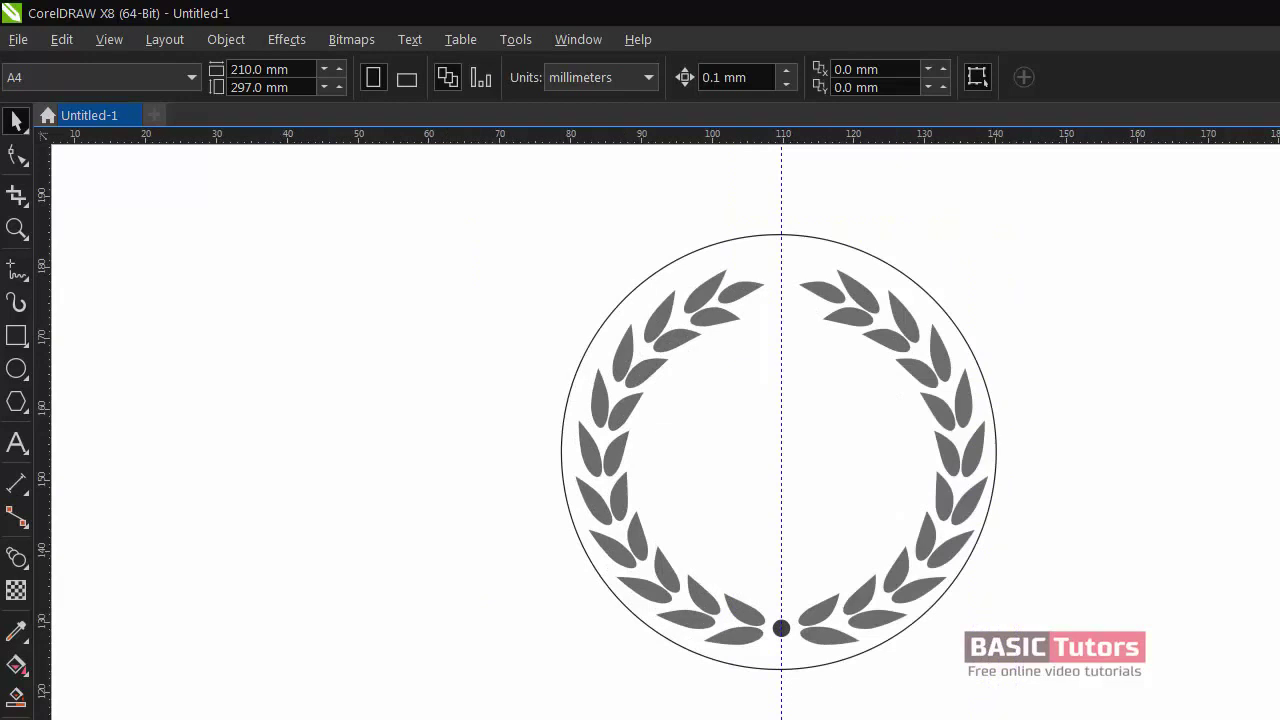
scroll(665, 432, right, 3)
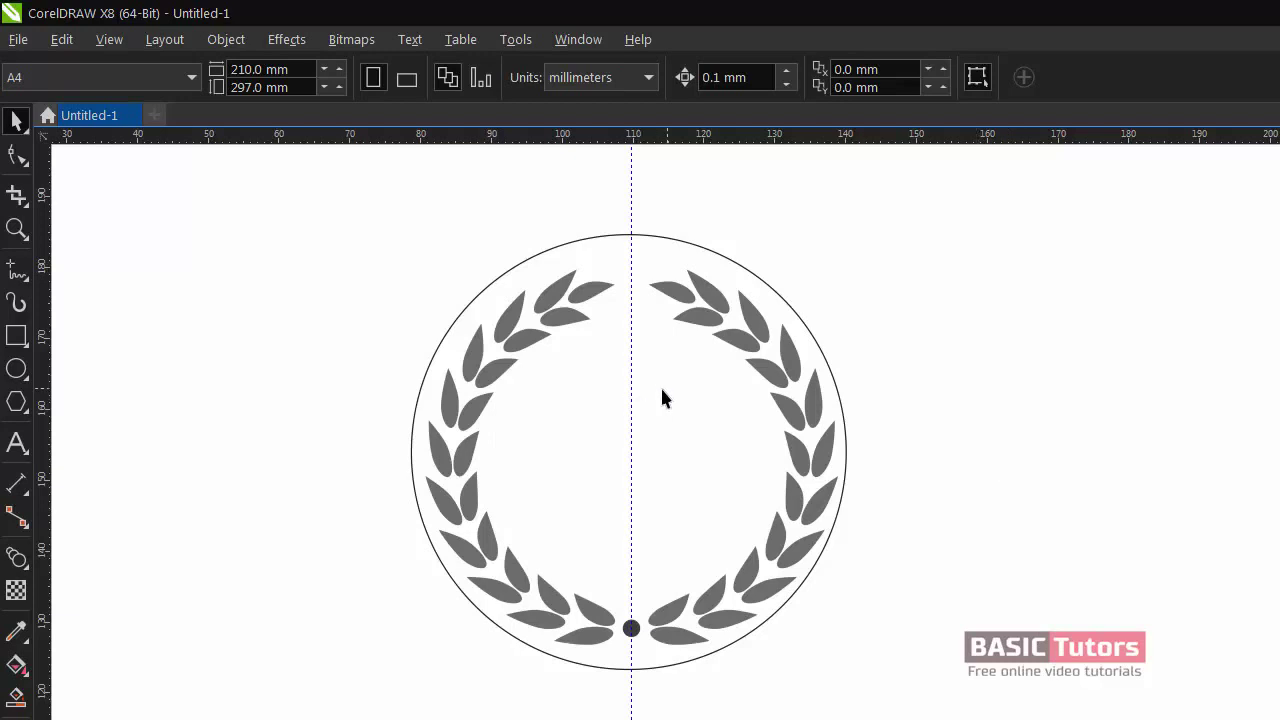
click(506, 268)
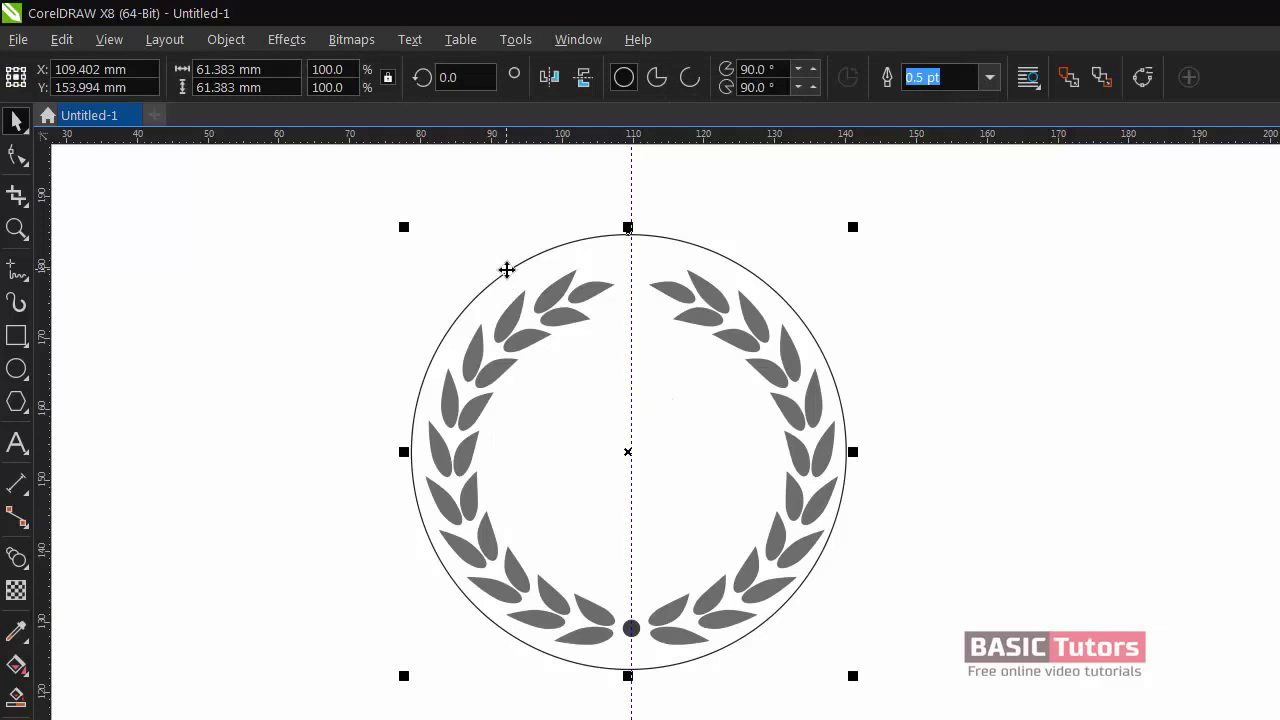
drag(853, 228, 937, 233)
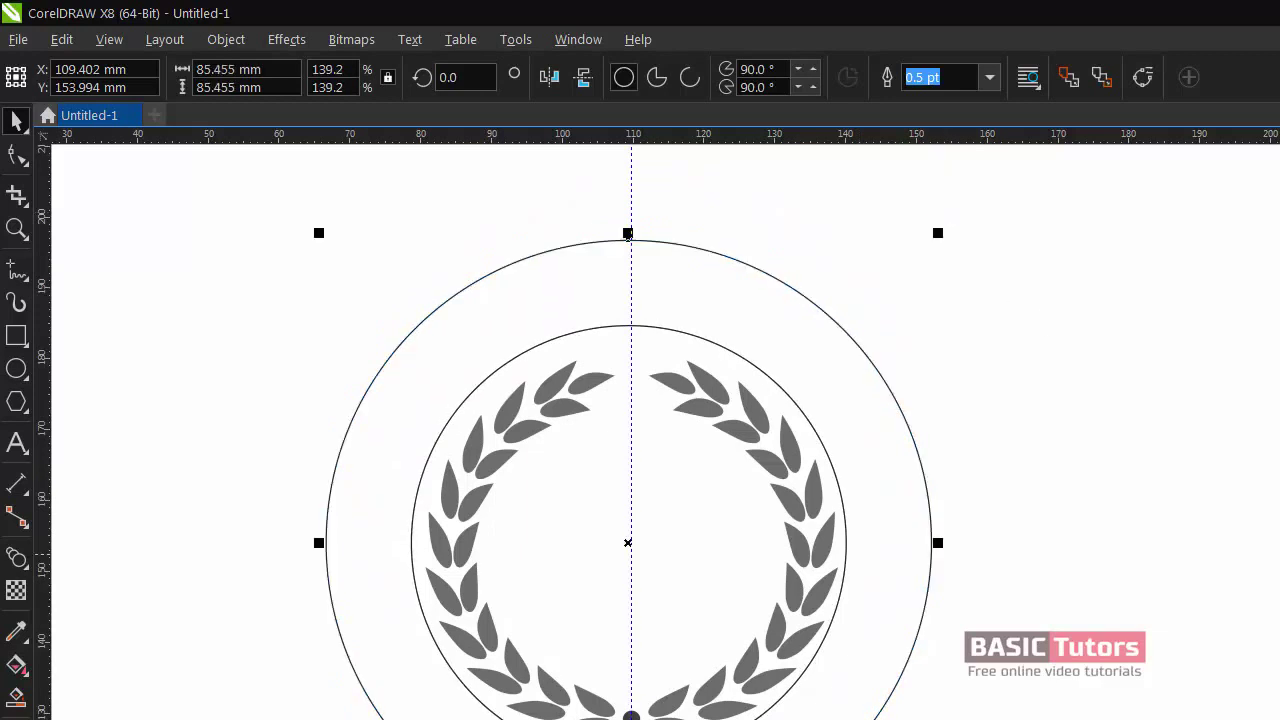
scroll(629, 487, down, 1)
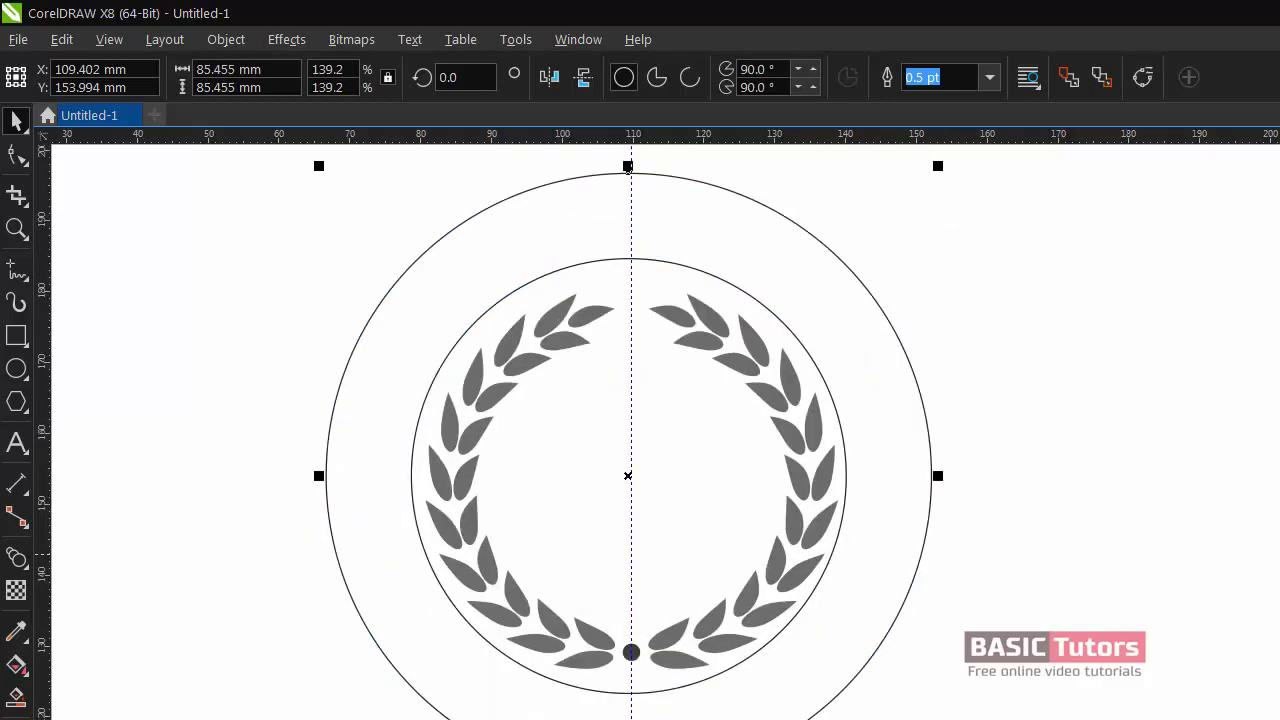
click(988, 260)
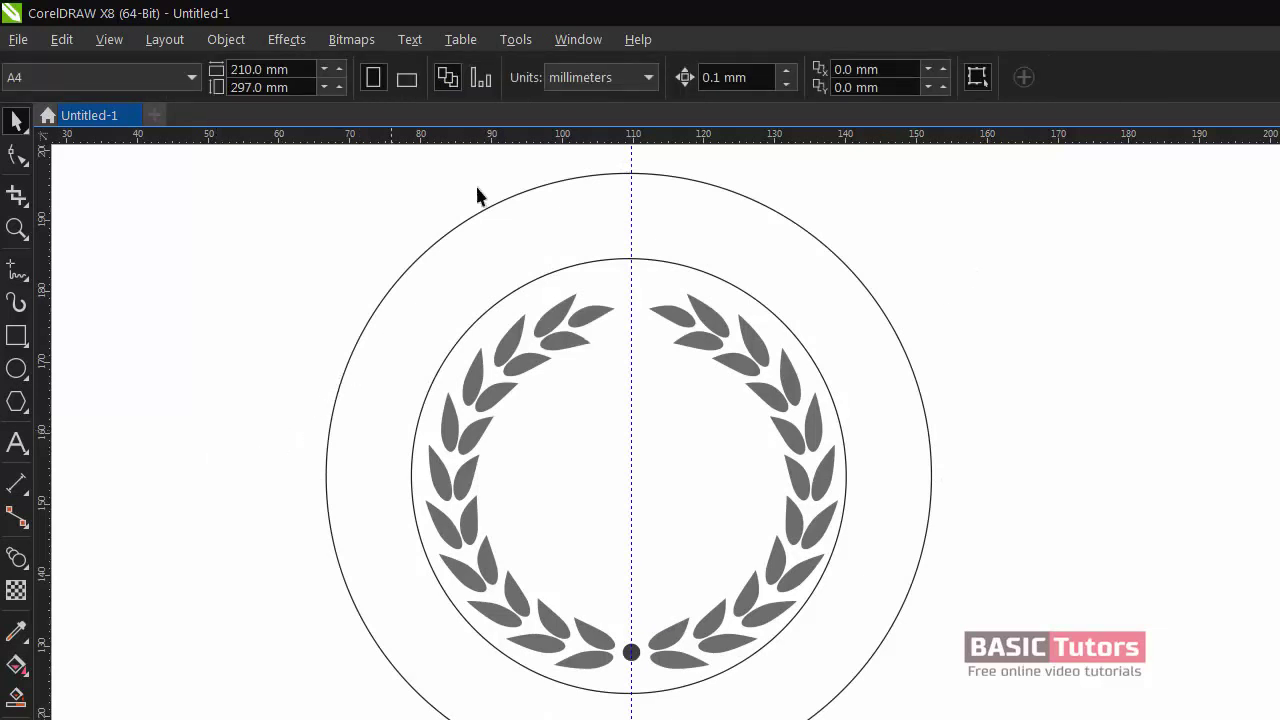
- Place a horizontal guideline through the centre of the circles at about Y 153.9 mm
click(16, 336)
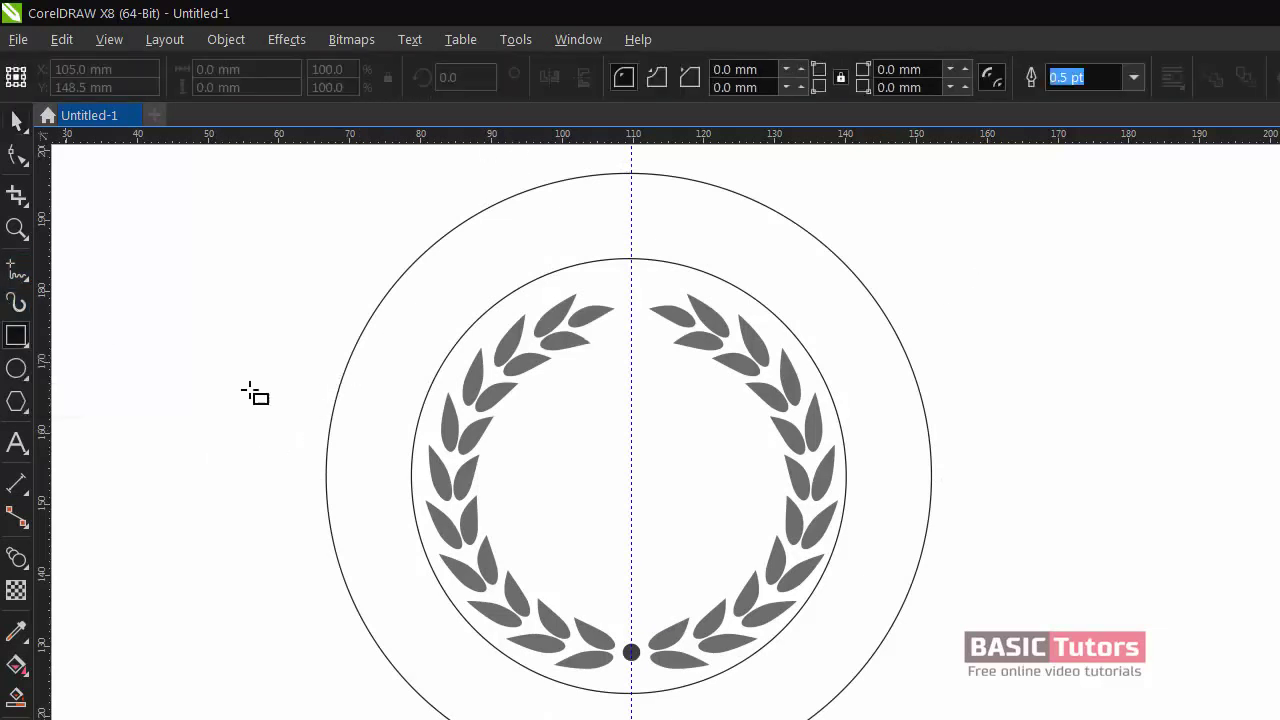
click(16, 270)
key(space)
click(622, 174)
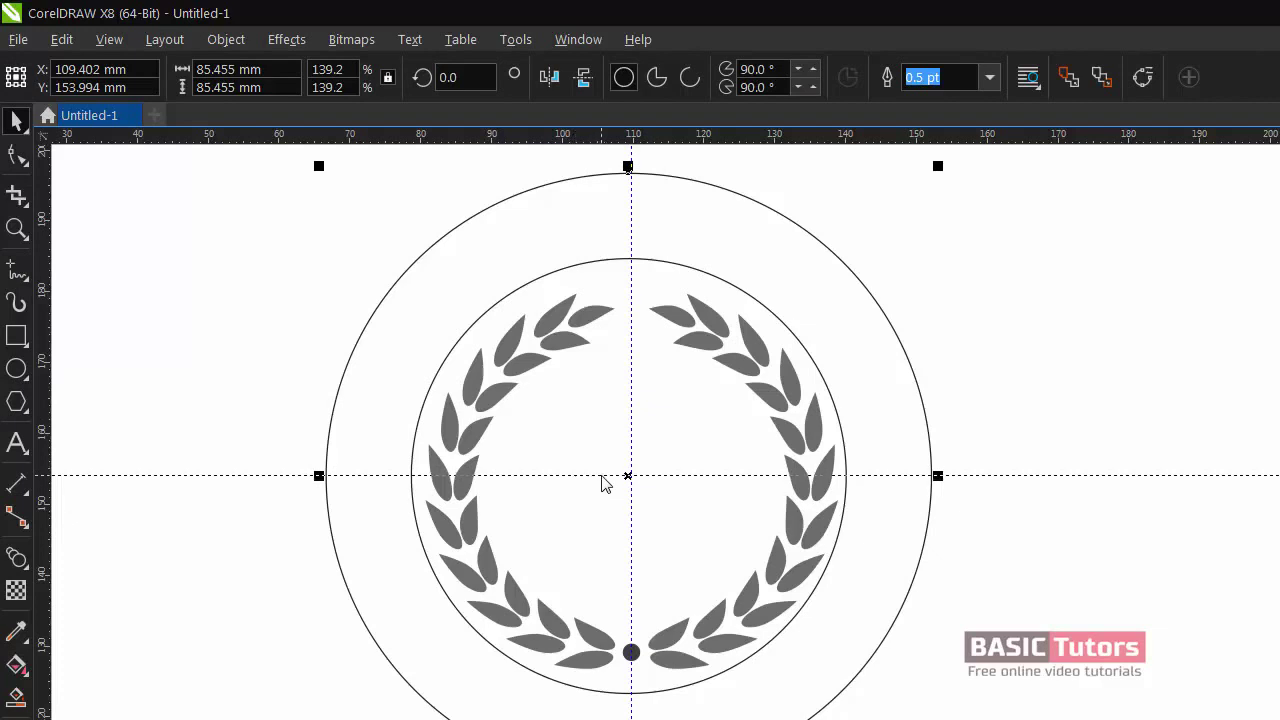
key(Escape)
- Draw a horizontal freehand line about 84.6 mm long across the outer circle, above the horizontal guideline at about Y 161.4 mm
click(16, 336)
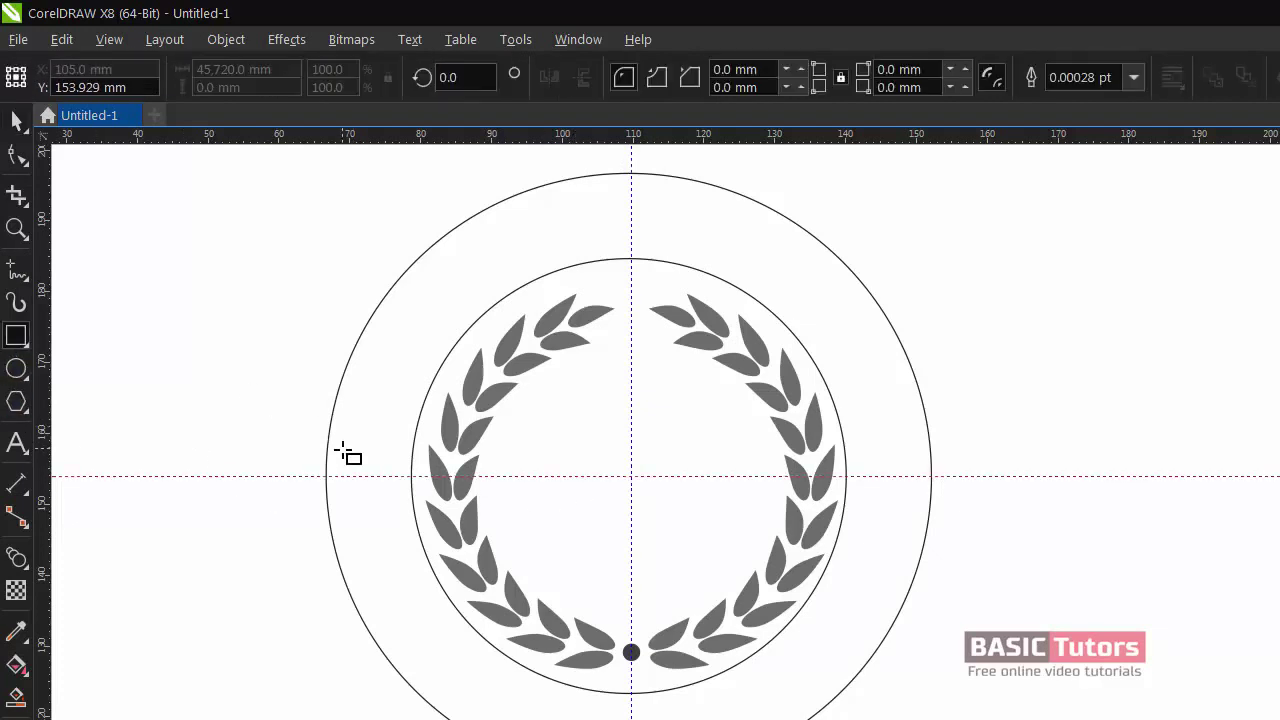
click(8, 268)
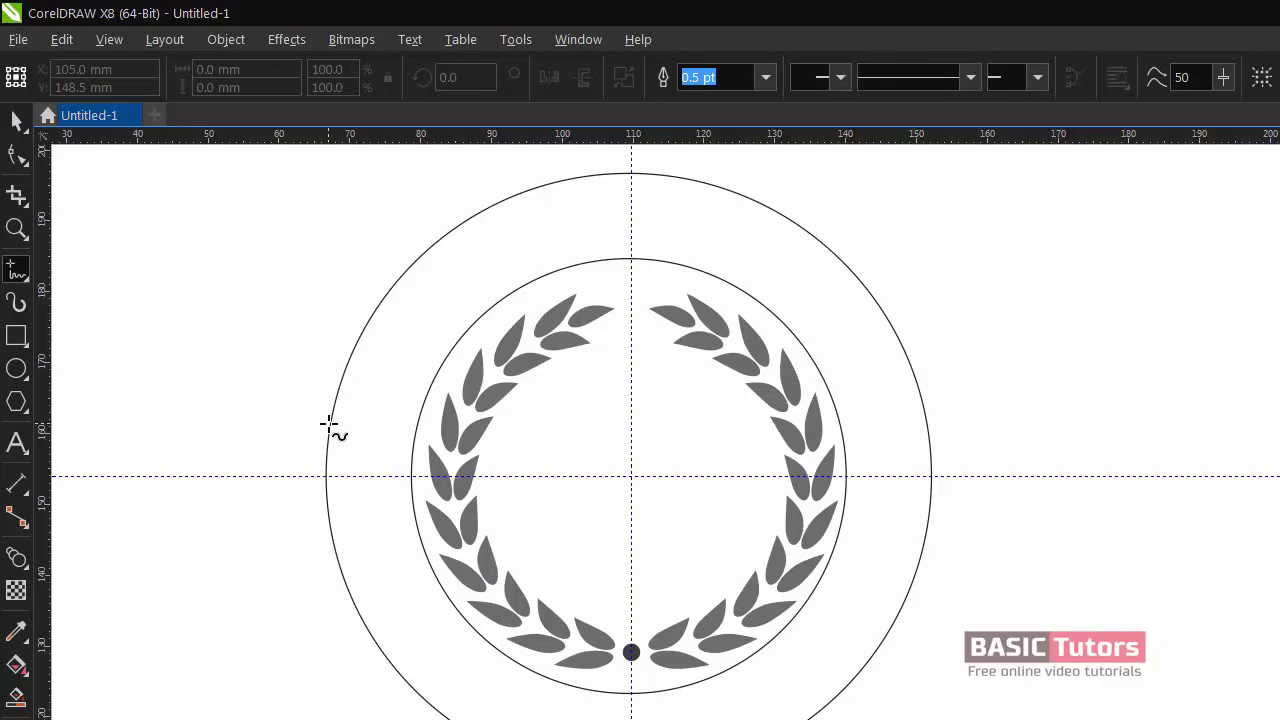
click(330, 423)
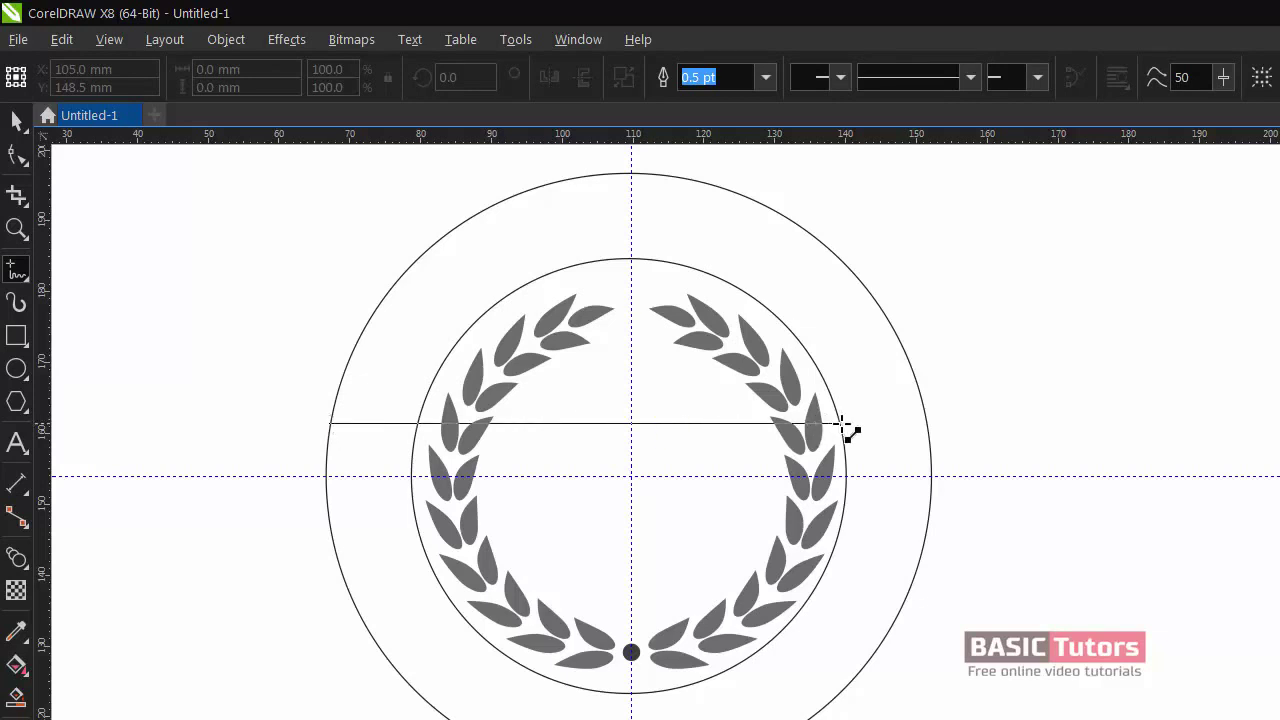
click(928, 423)
click(18, 122)
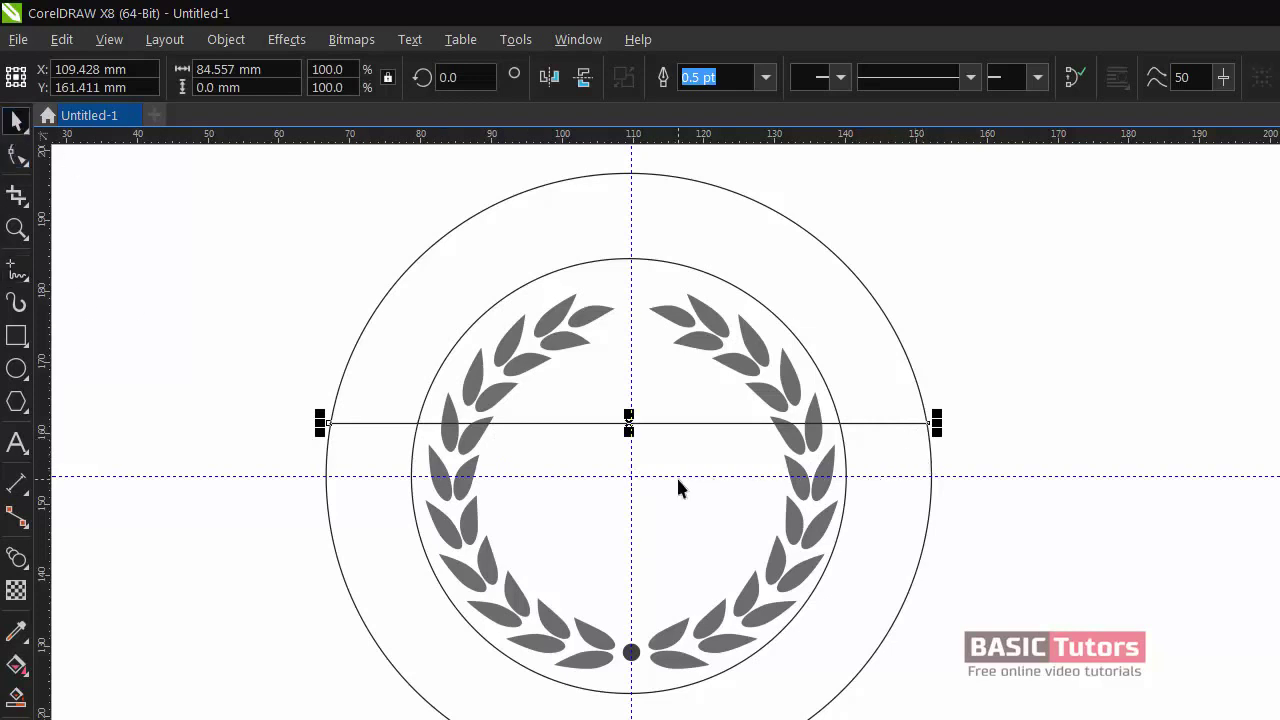
- Copy the horizontal line to about Y 147.4 mm below the guideline and shift the upper line to about Y 160.3 mm
drag(628, 423, 622, 527)
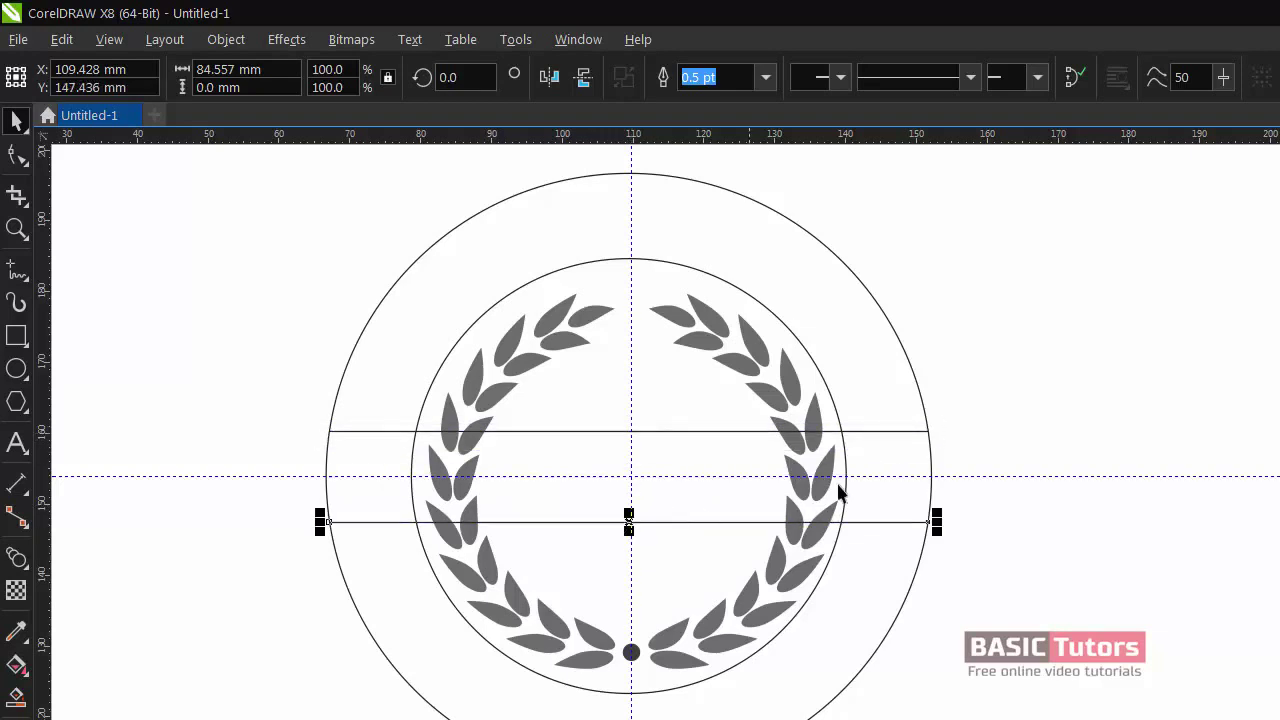
click(1040, 430)
- Combine the upper and lower horizontal lines into a single object
click(660, 432)
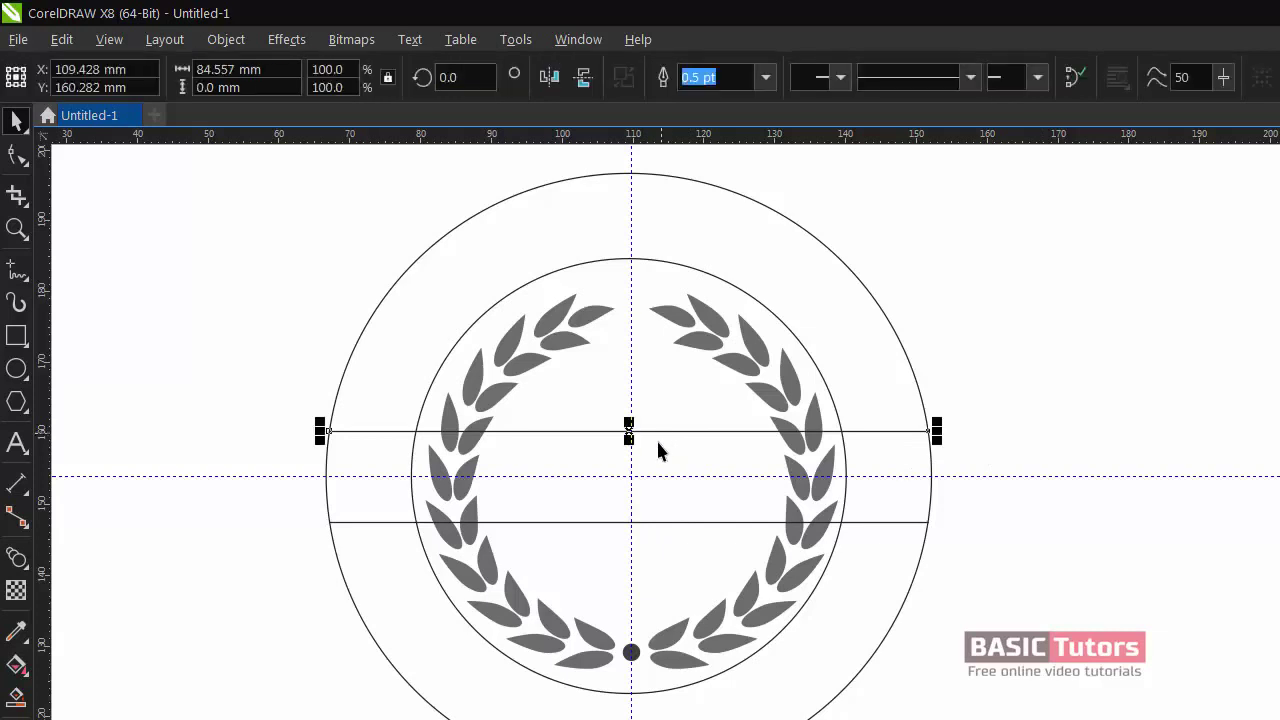
shift+click(638, 522)
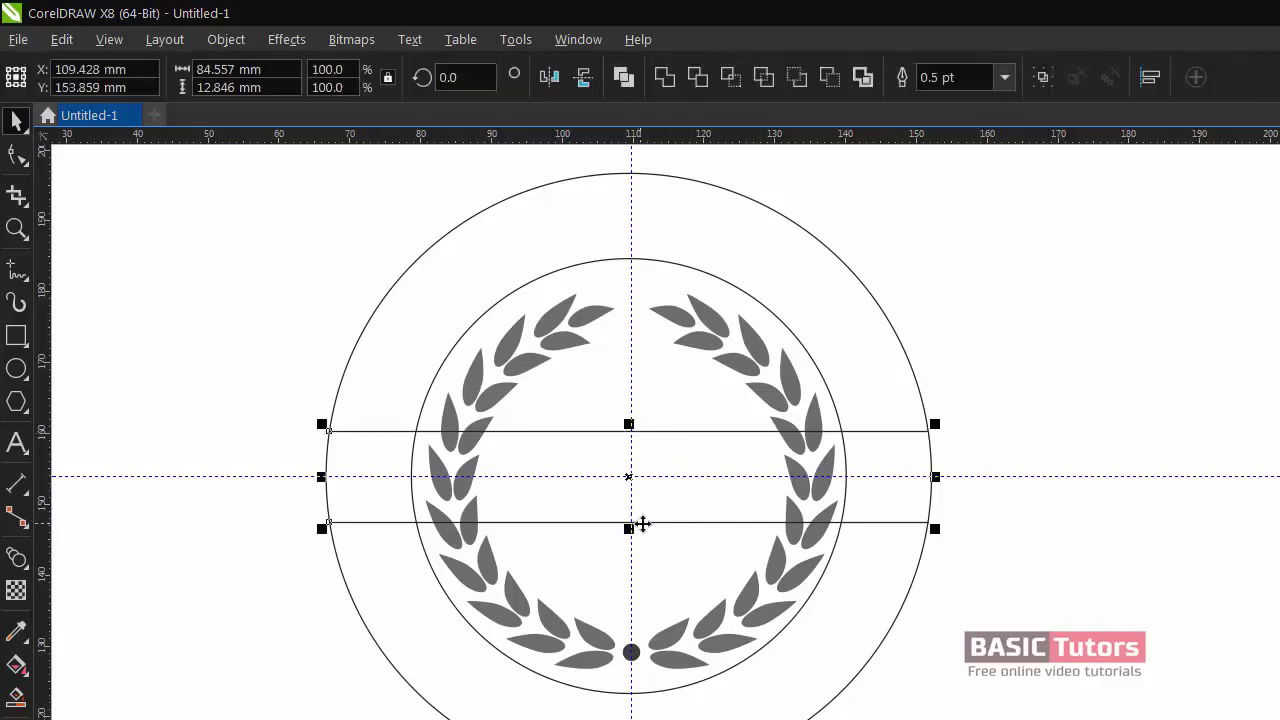
click(621, 78)
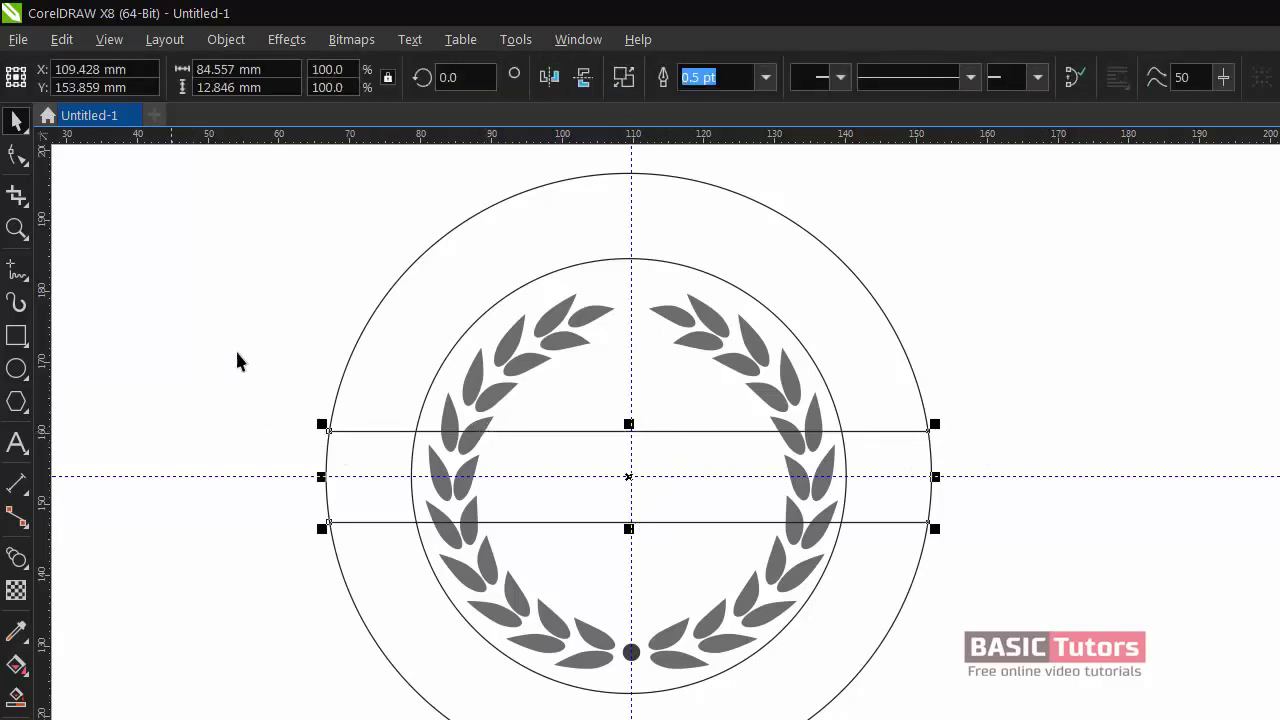
click(447, 361)
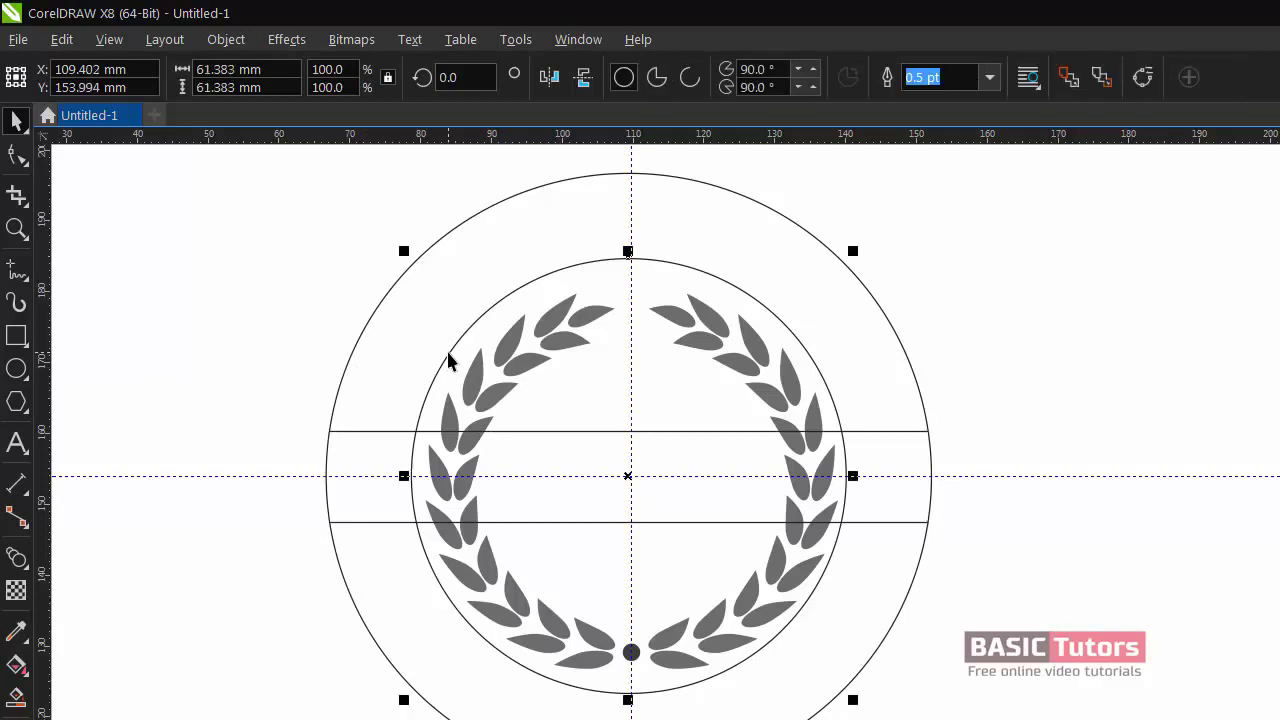
click(919, 441)
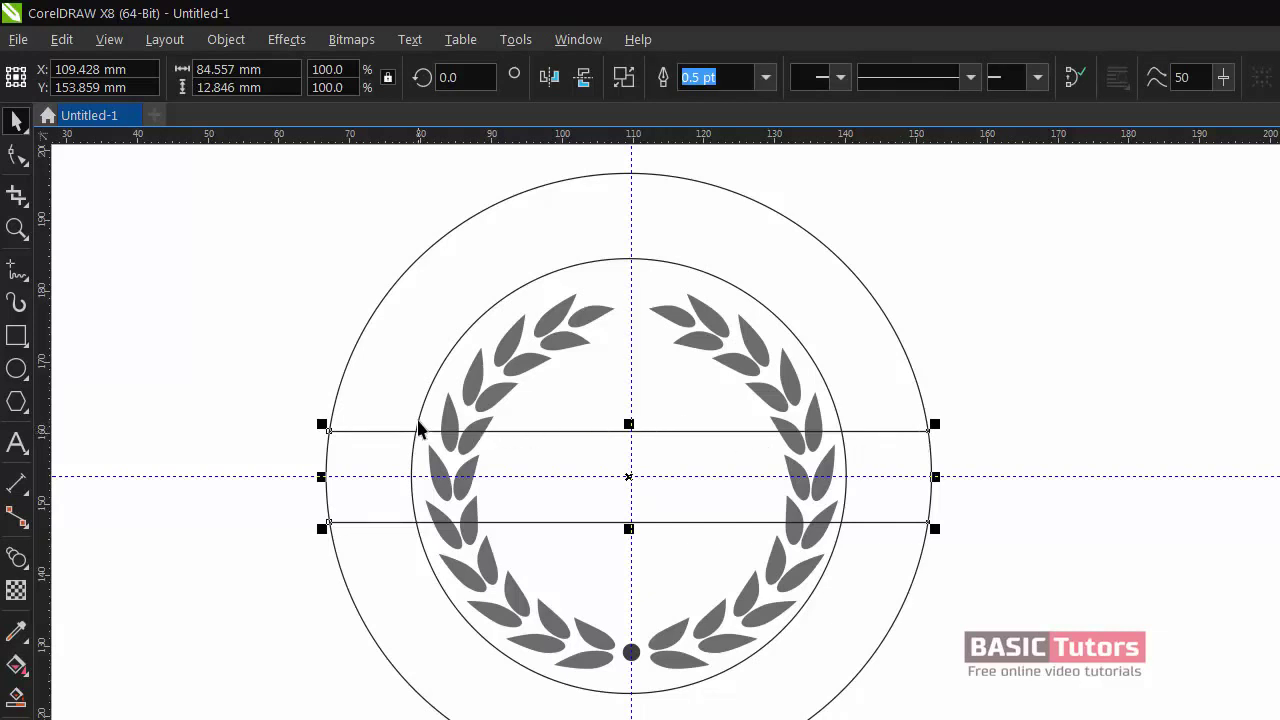
- Trim the combined horizontal lines with the inner circle so that they remain only between the two circles
drag(417, 432, 468, 388)
key(ctrl+z)
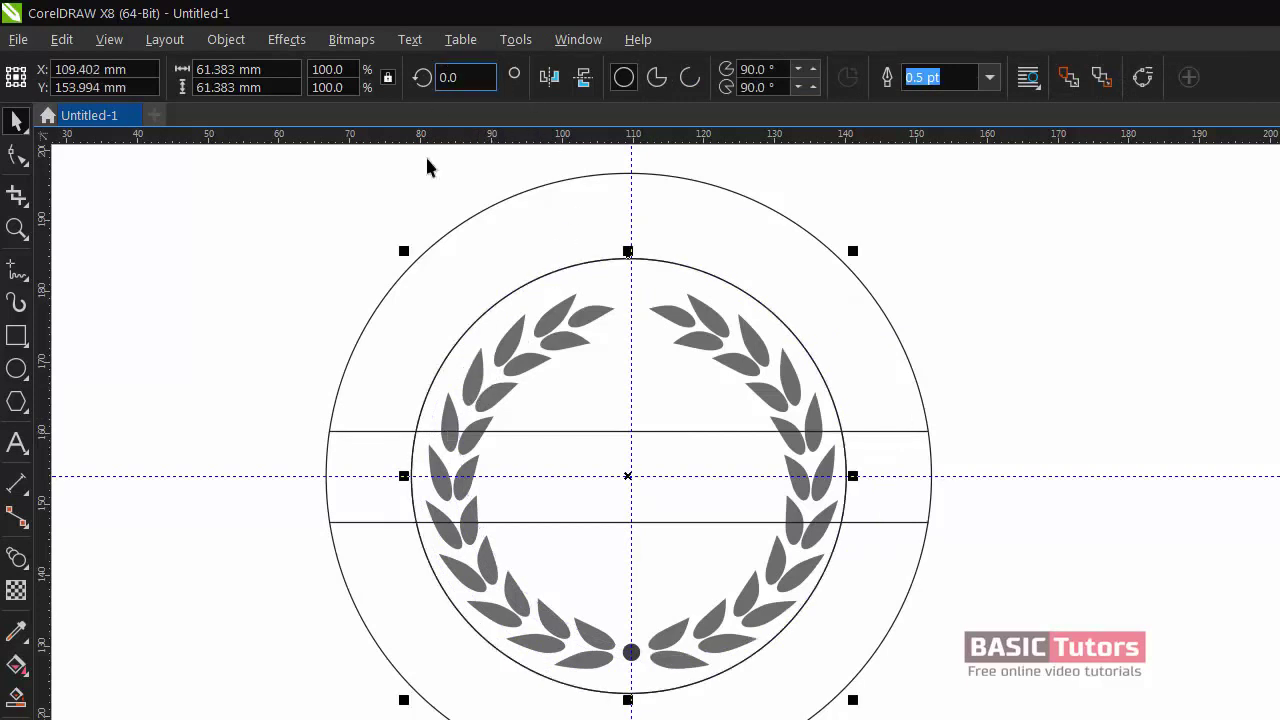
shift+click(364, 431)
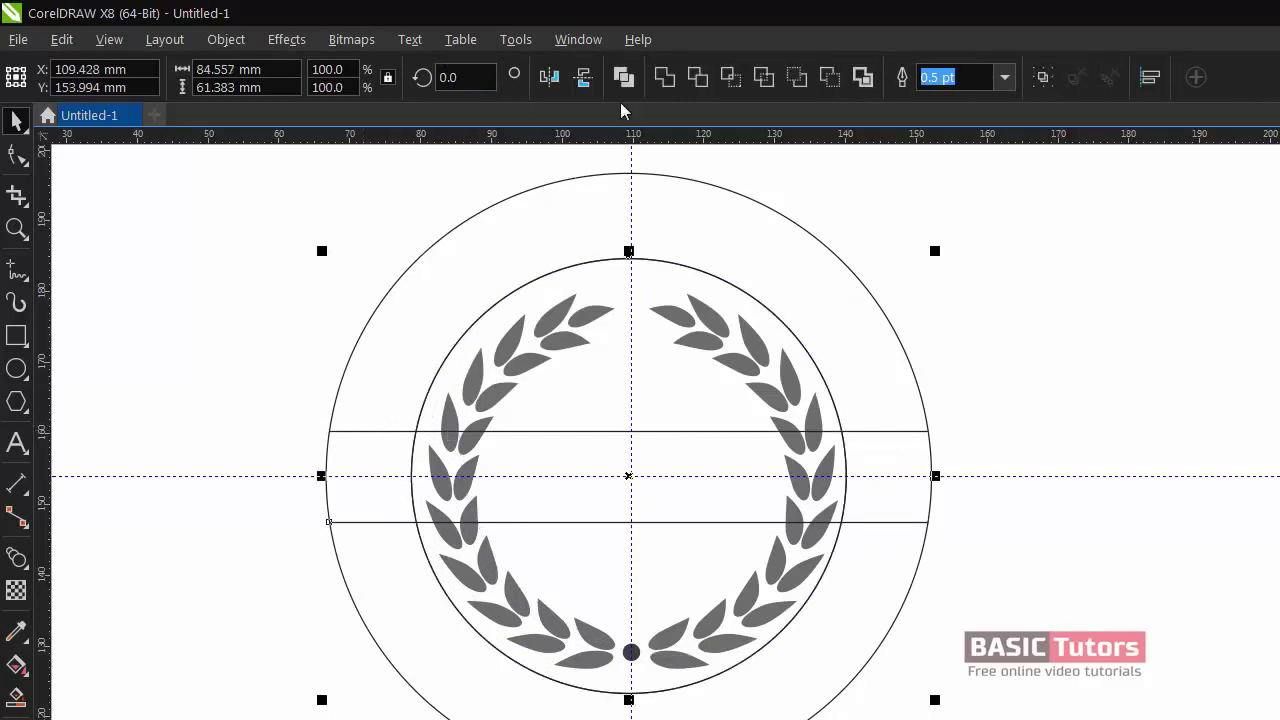
click(699, 78)
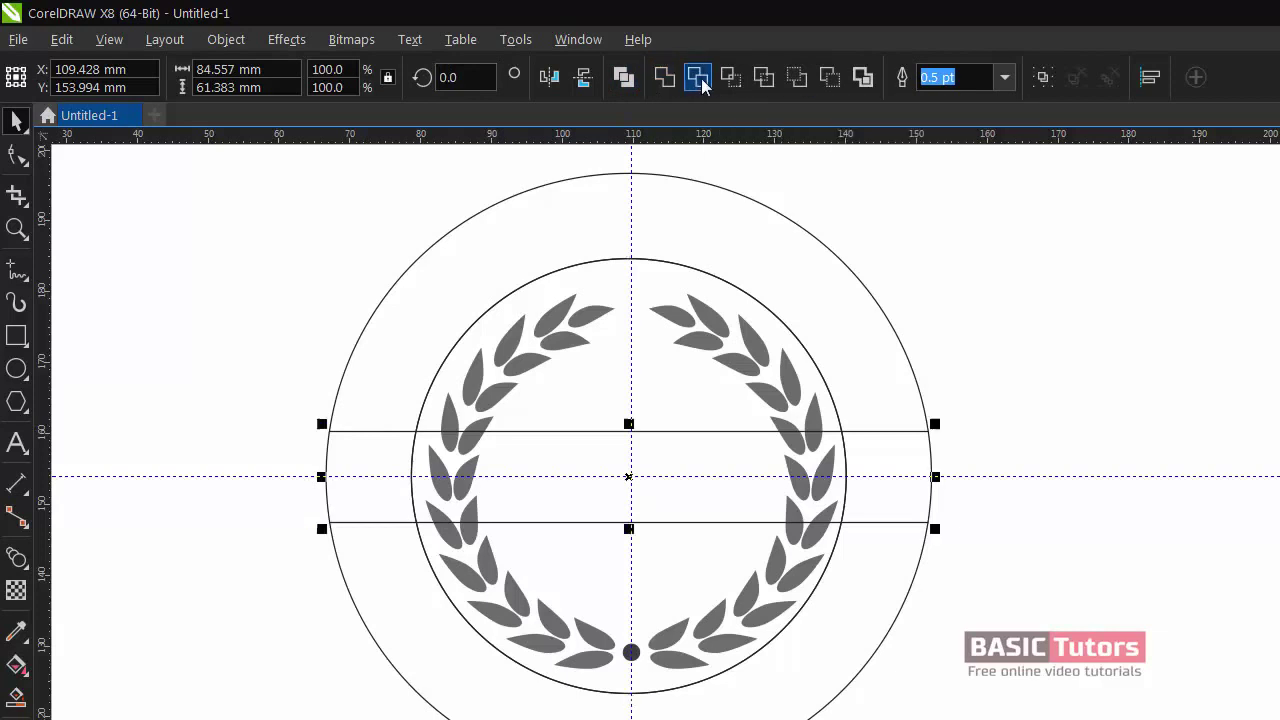
click(990, 320)
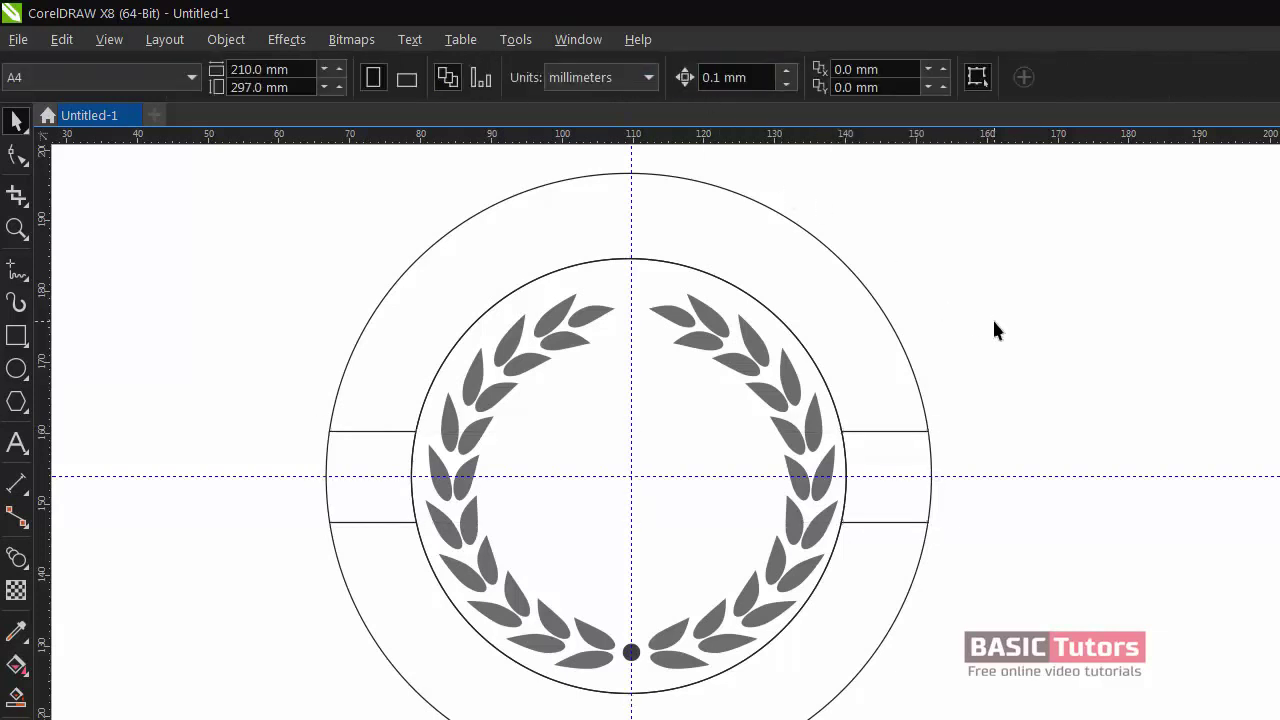
click(880, 440)
click(1063, 368)
- Thicken the outer circle's outline, trying 8 pt before settling on 6 pt
click(398, 285)
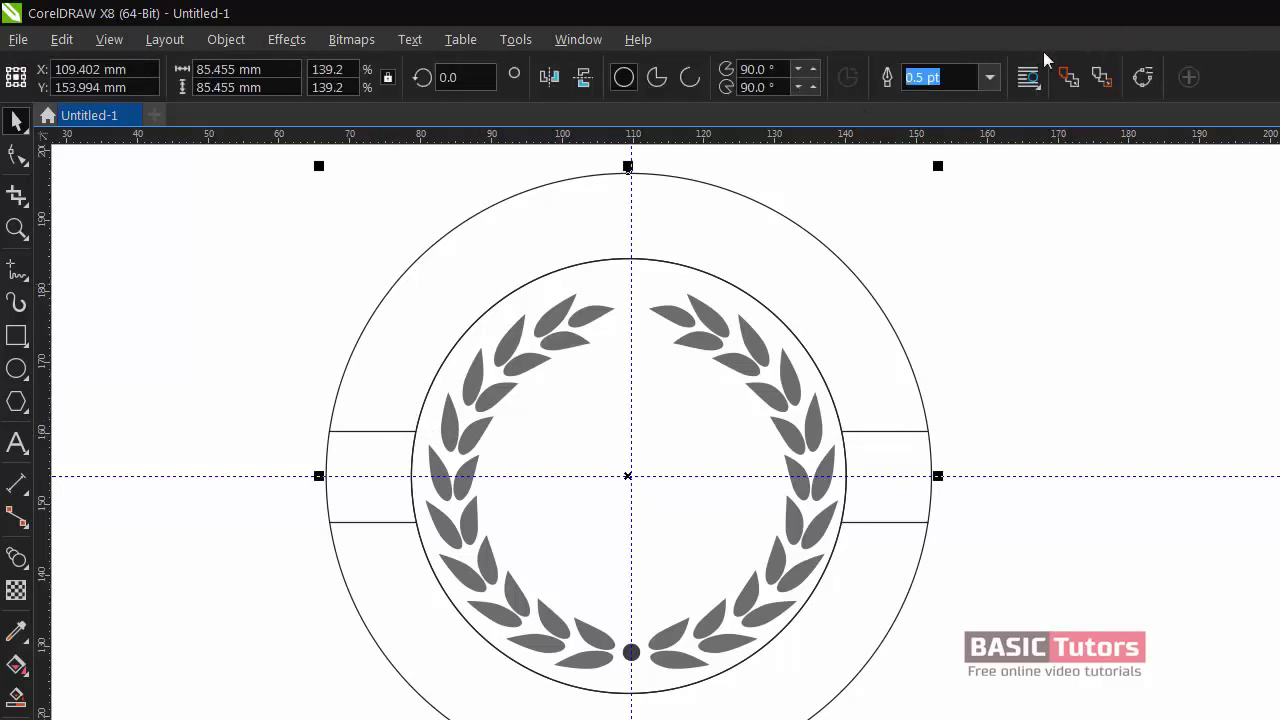
click(989, 77)
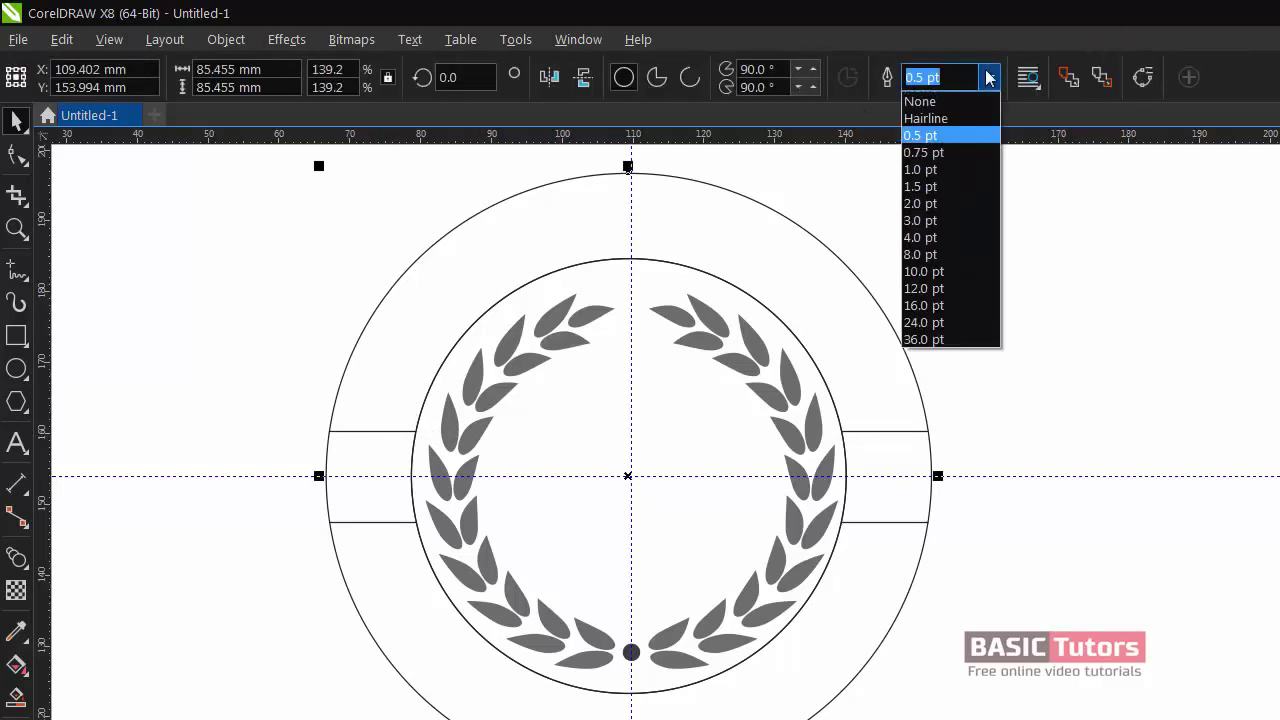
click(925, 254)
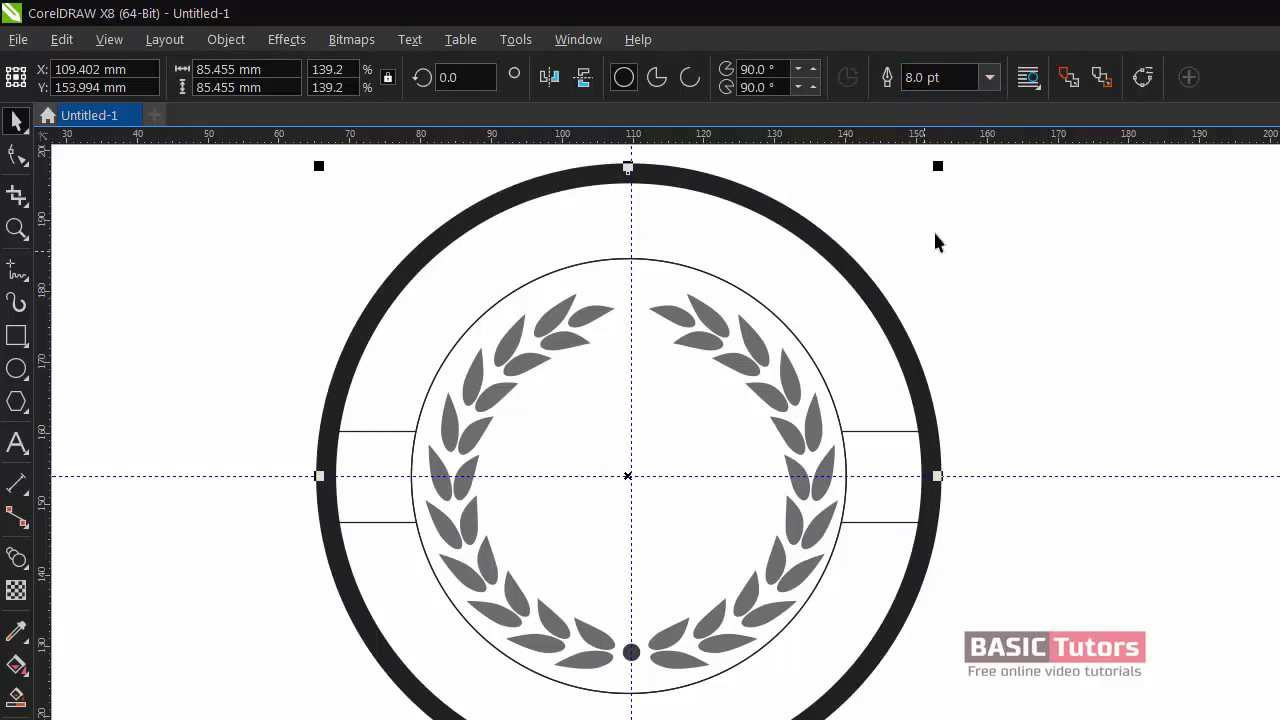
click(930, 77)
text(6)
key(Return)
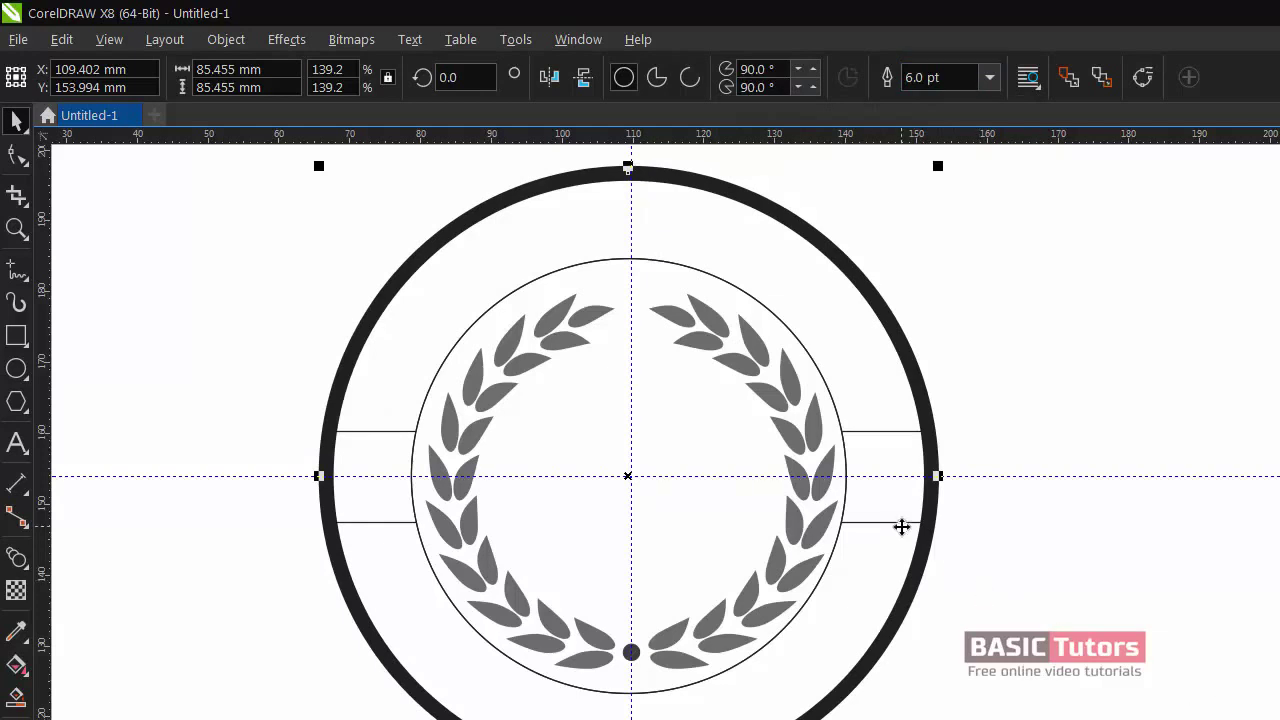
- Set the inner circle's outline width to 4 pt
click(770, 312)
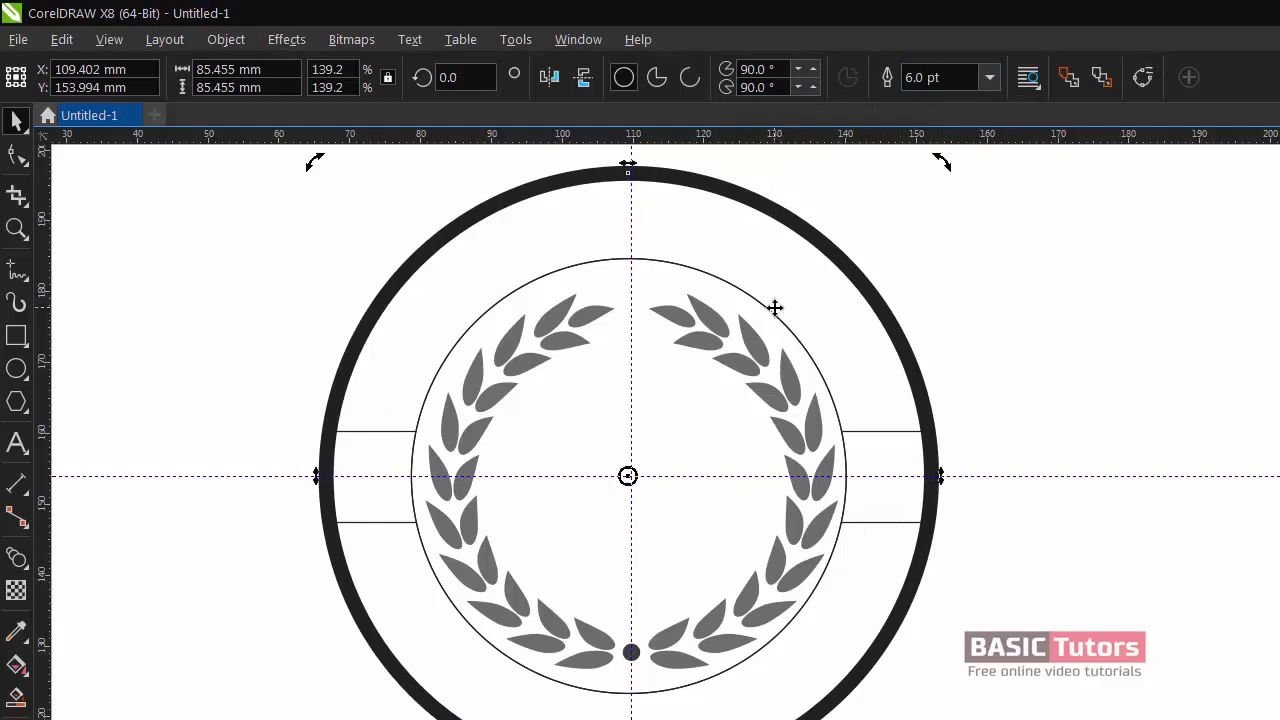
click(757, 329)
click(767, 313)
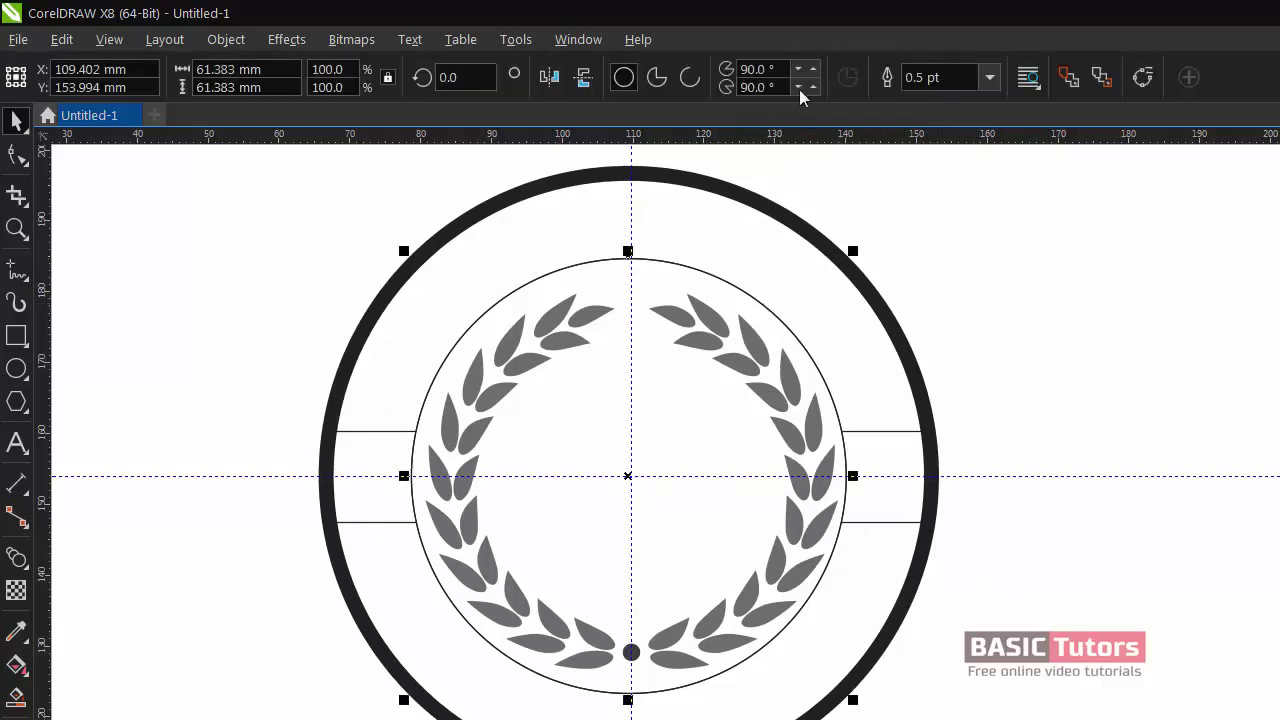
drag(945, 78, 812, 81)
text(4)
key(Return)
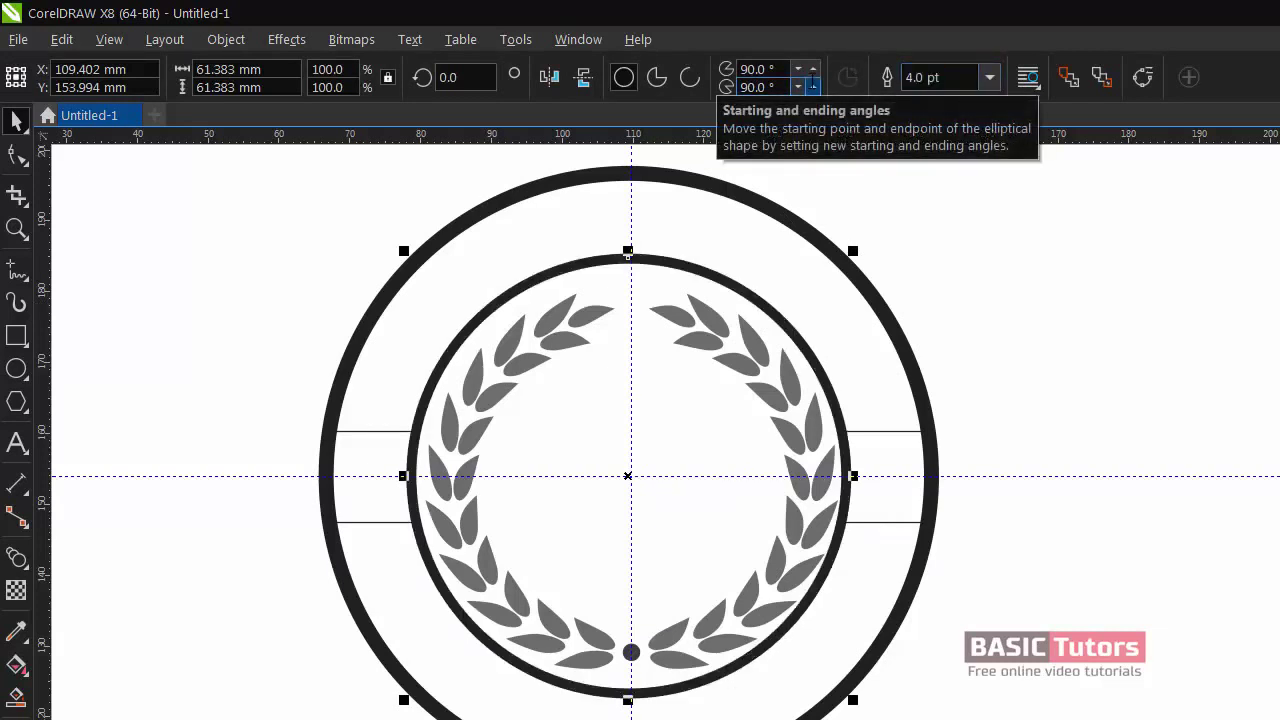
- Select all the laurel leaves and the small dot between the branches and darken their fill from grey to near-black
click(708, 325)
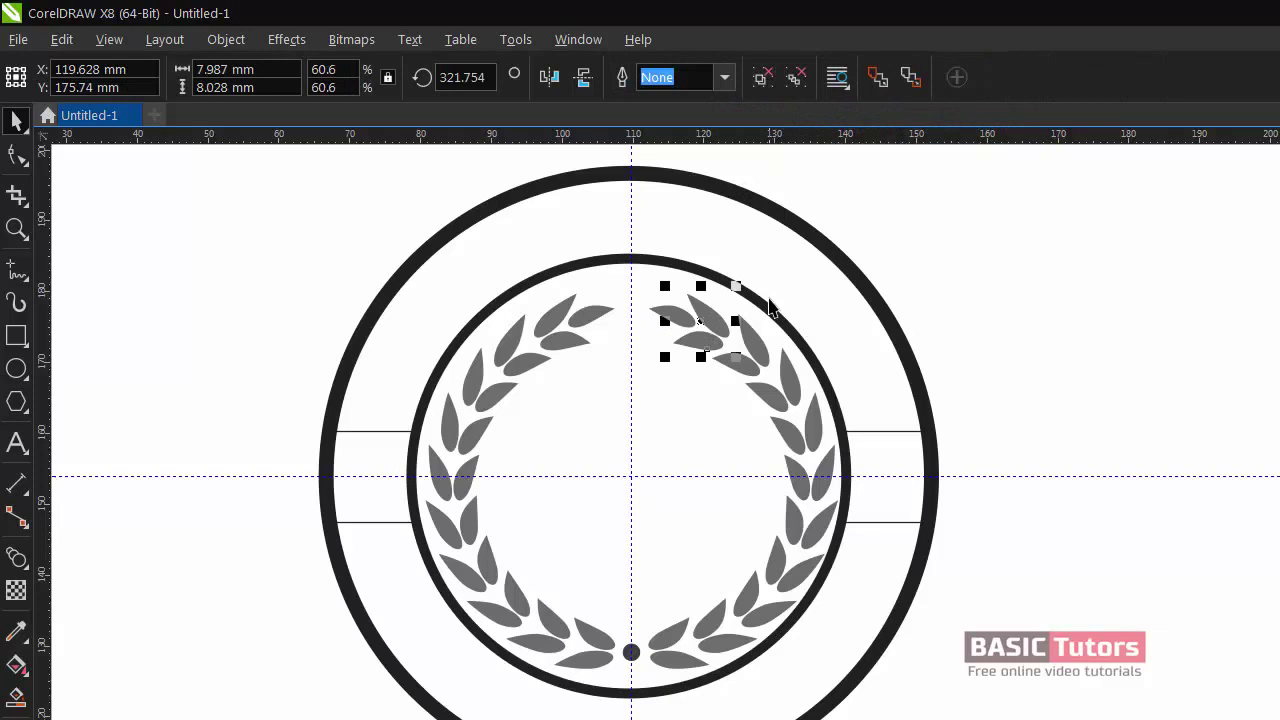
click(911, 287)
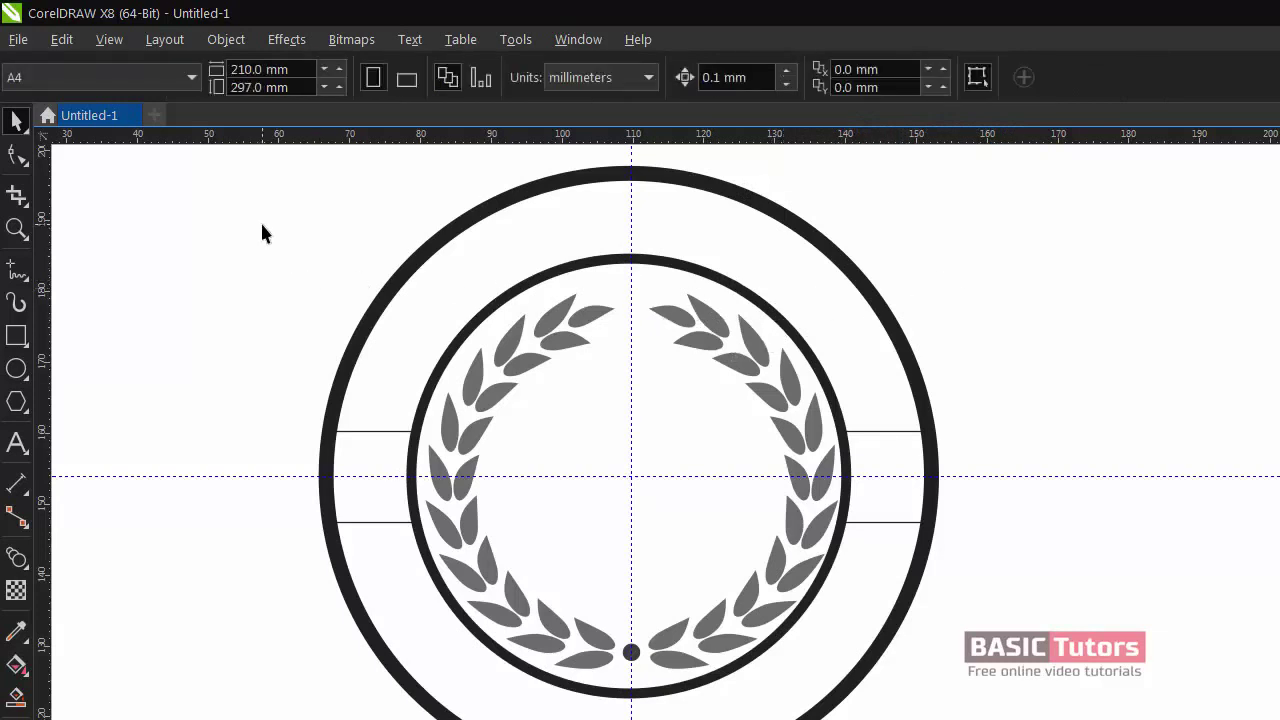
drag(262, 226, 897, 682)
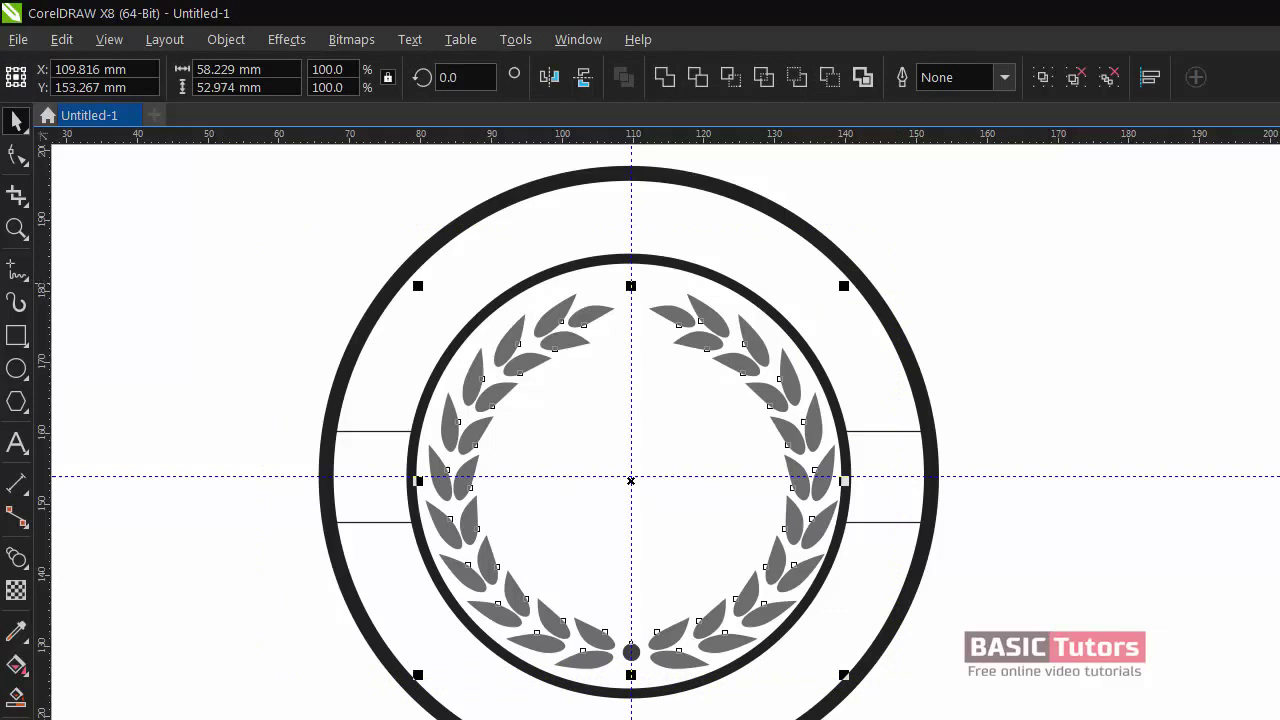
click(1082, 327)
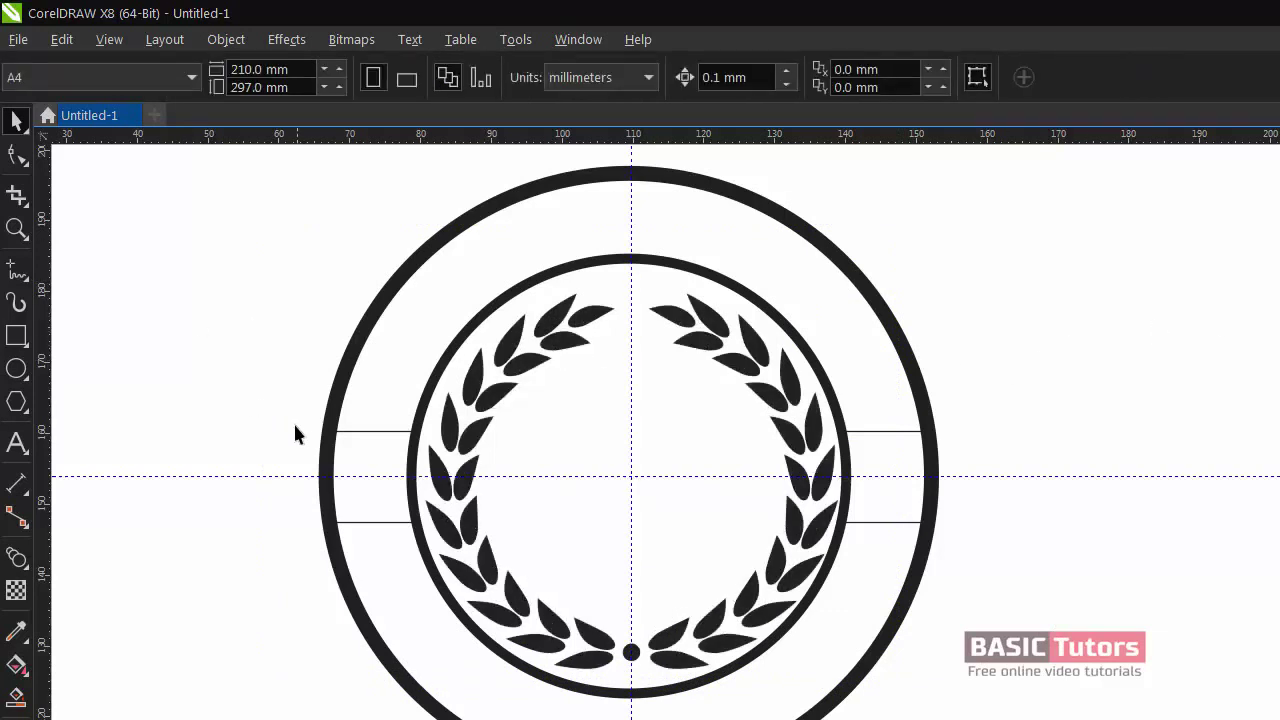
- Set the outline width of the short horizontal lines between the circles to 4 pt
click(372, 432)
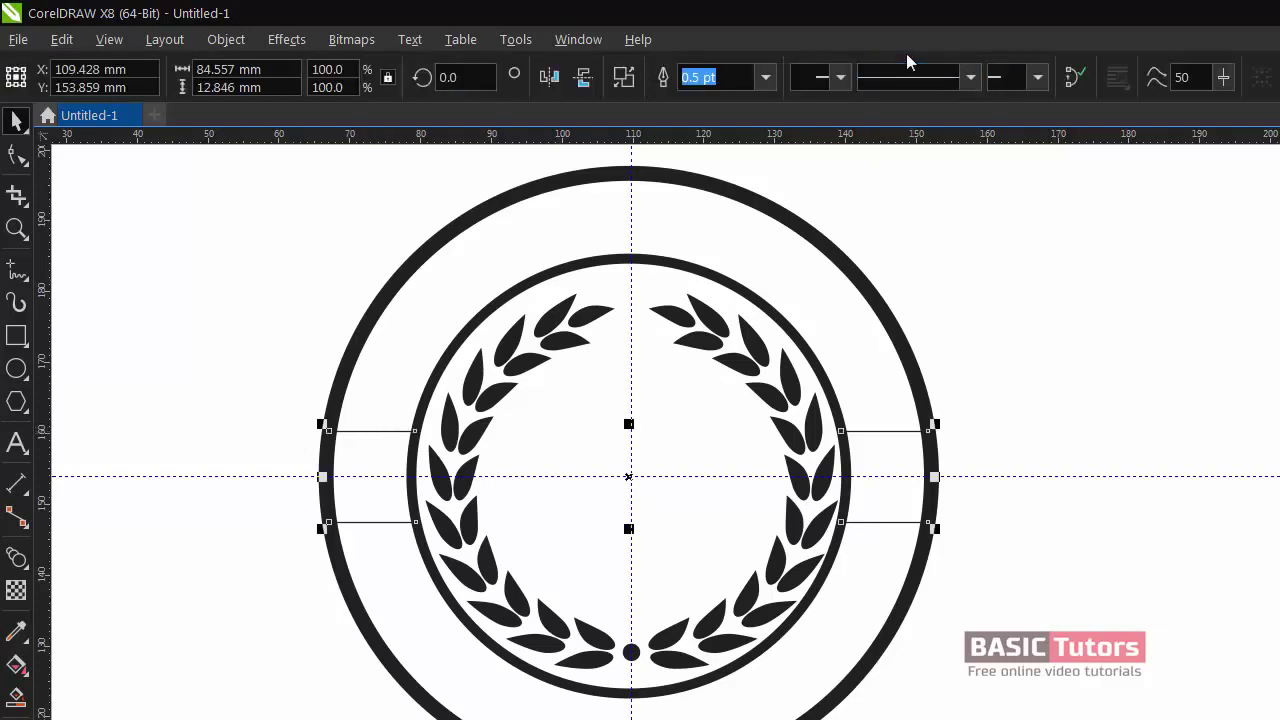
click(740, 72)
text(4)
key(Return)
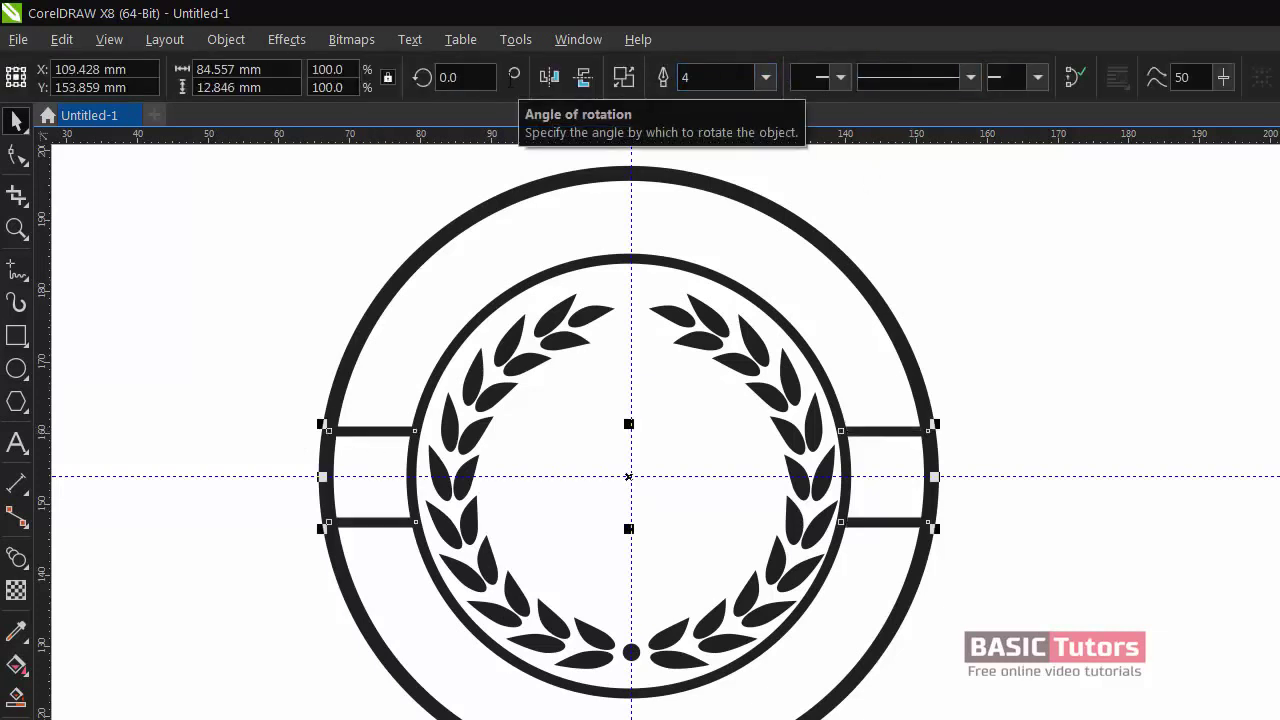
click(986, 295)
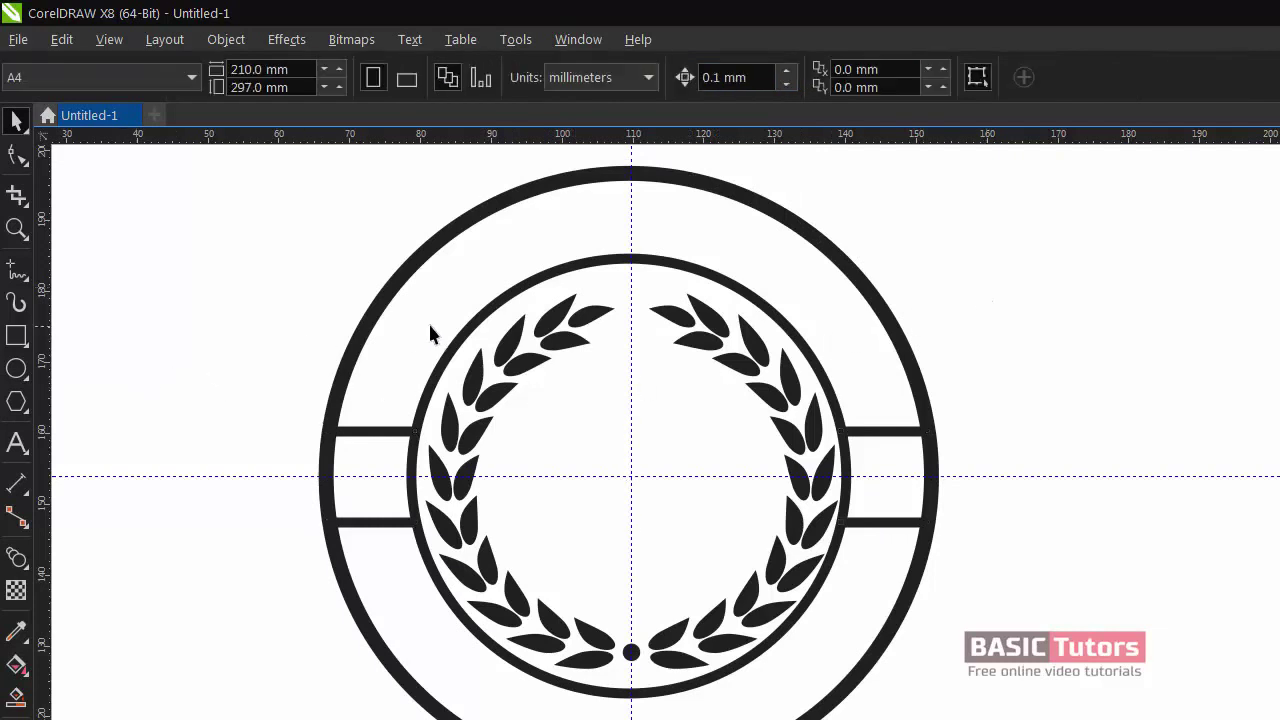
- Duplicate the inner circle in place and give the copy a thin red outline of 0.5 pt
click(487, 328)
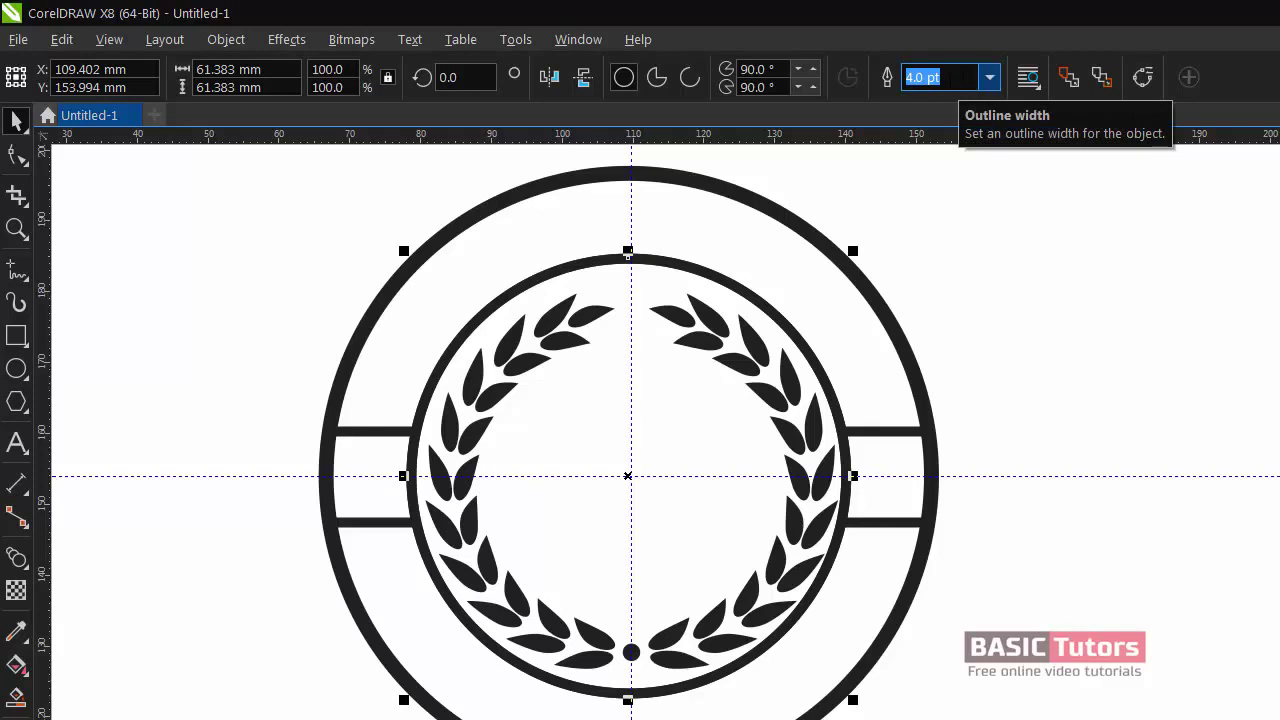
text(0.5)
key(Return)
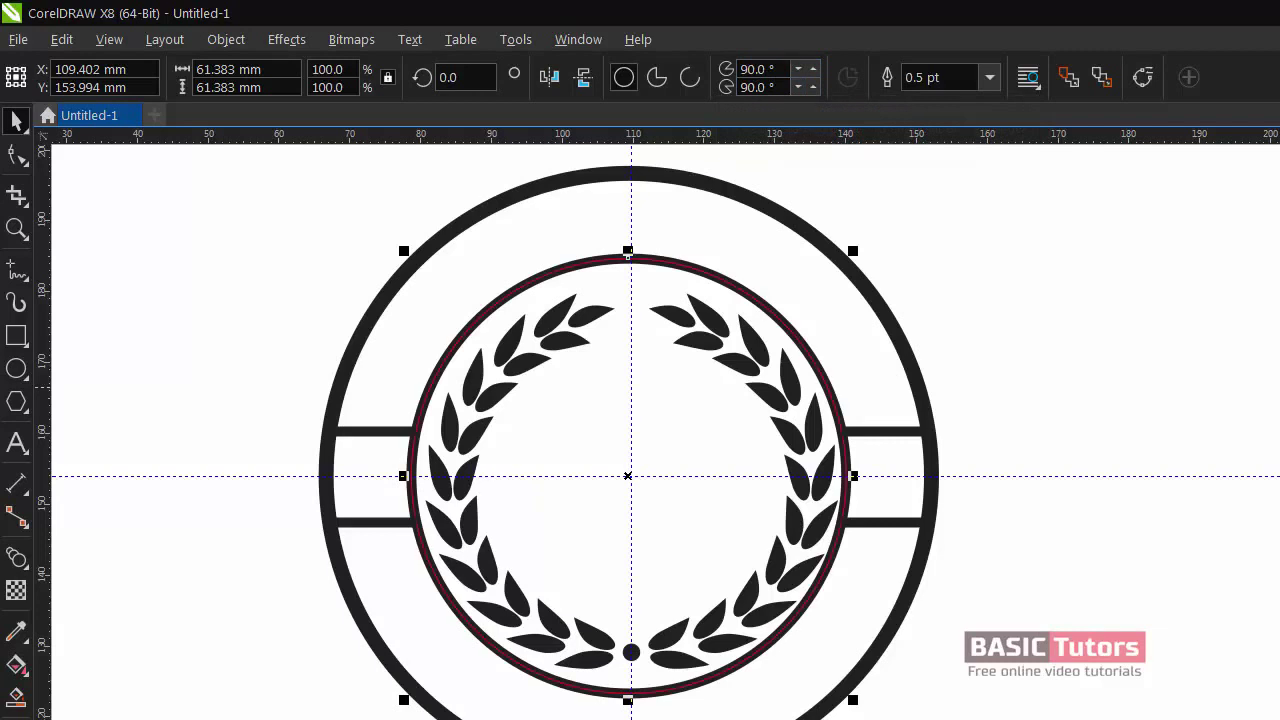
click(980, 264)
click(719, 277)
- Add the artistic text "RIVERA MEDICAL CENTER" beside the emblem
click(16, 443)
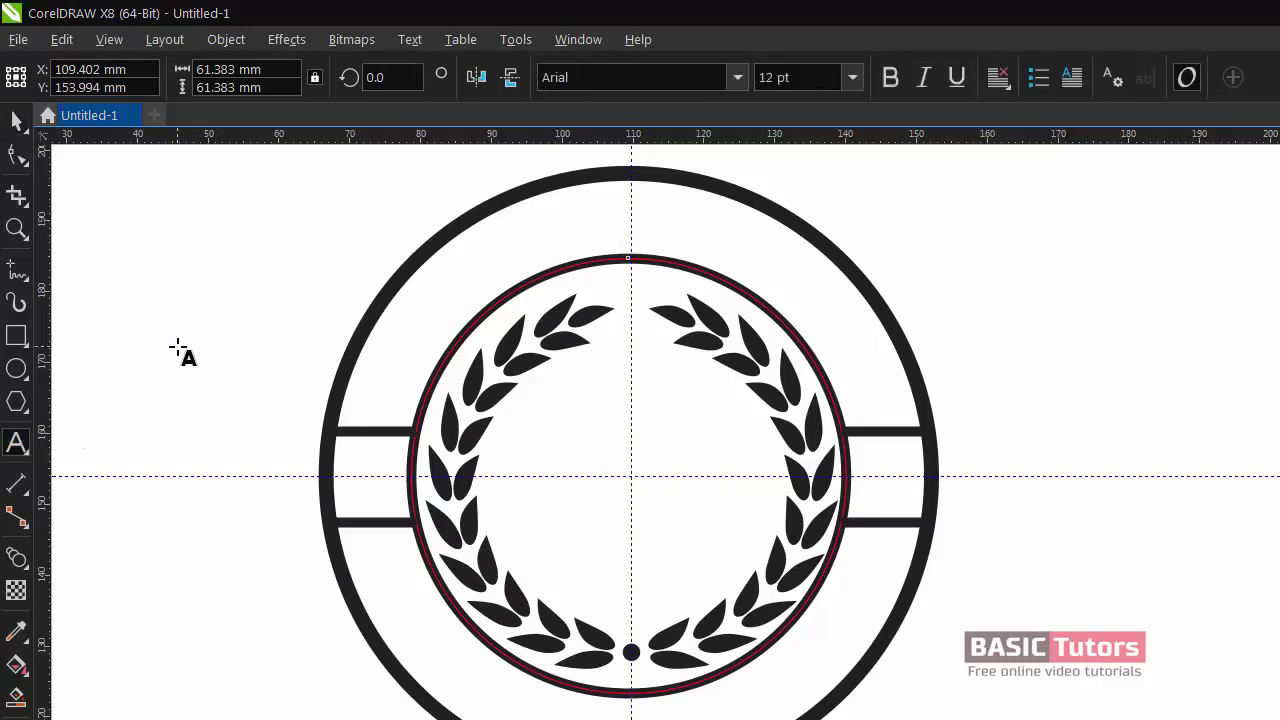
click(178, 346)
text(R)
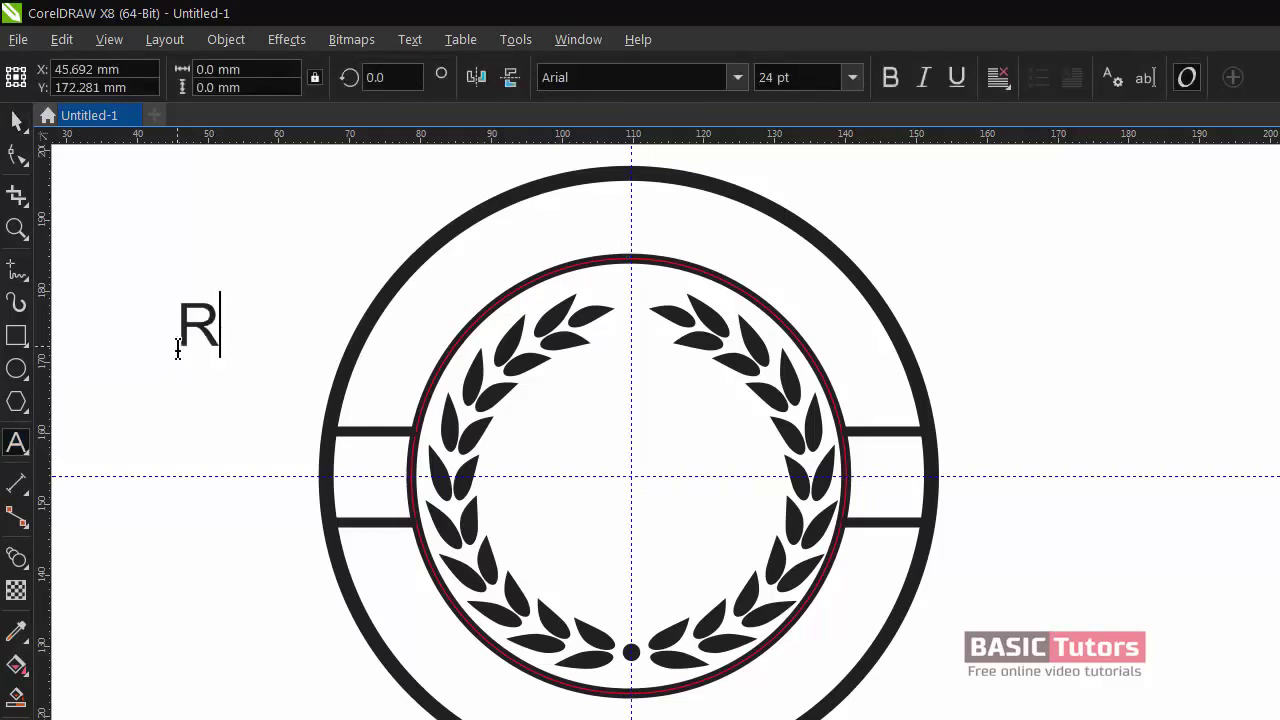
text(IVERA)
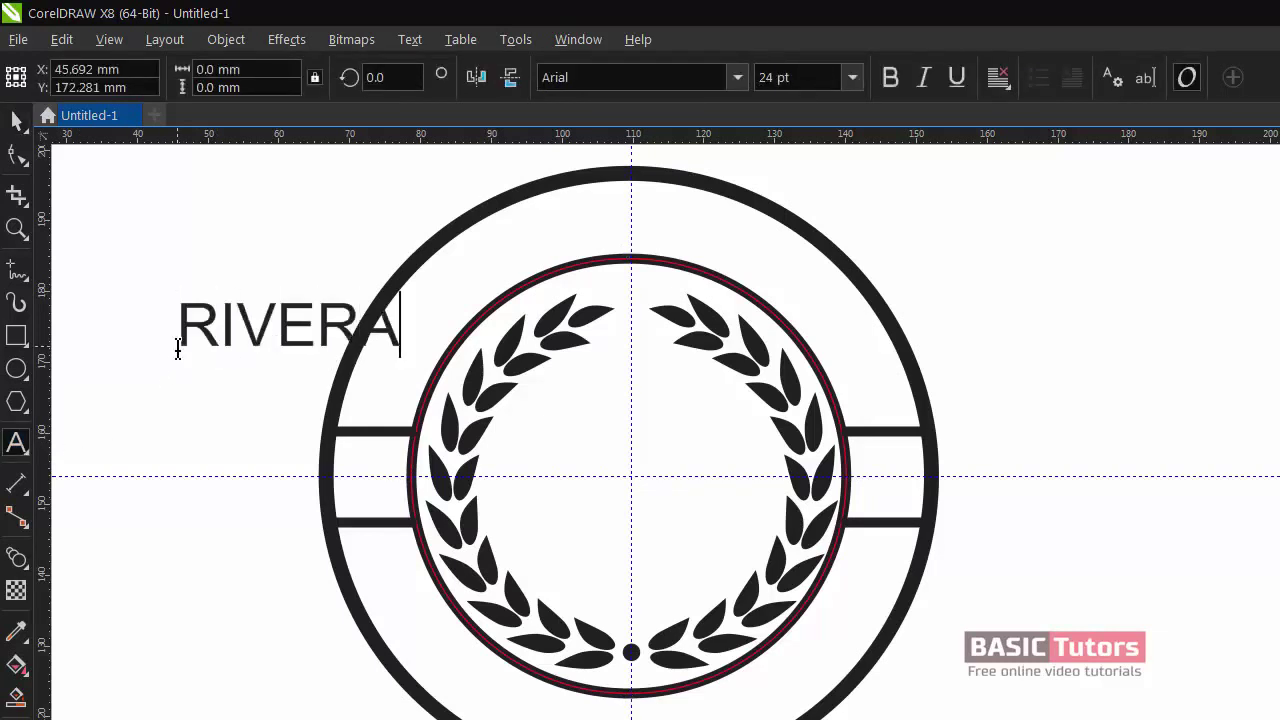
text( MED)
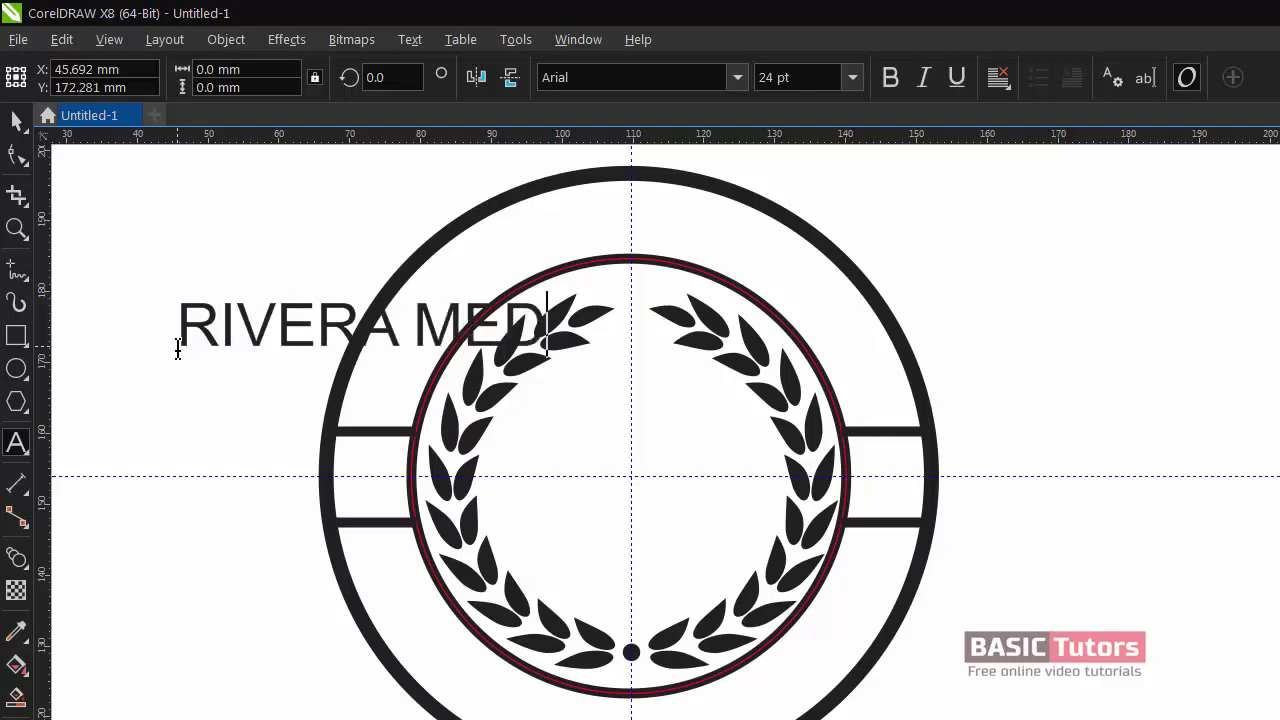
text(ICALSENTER)
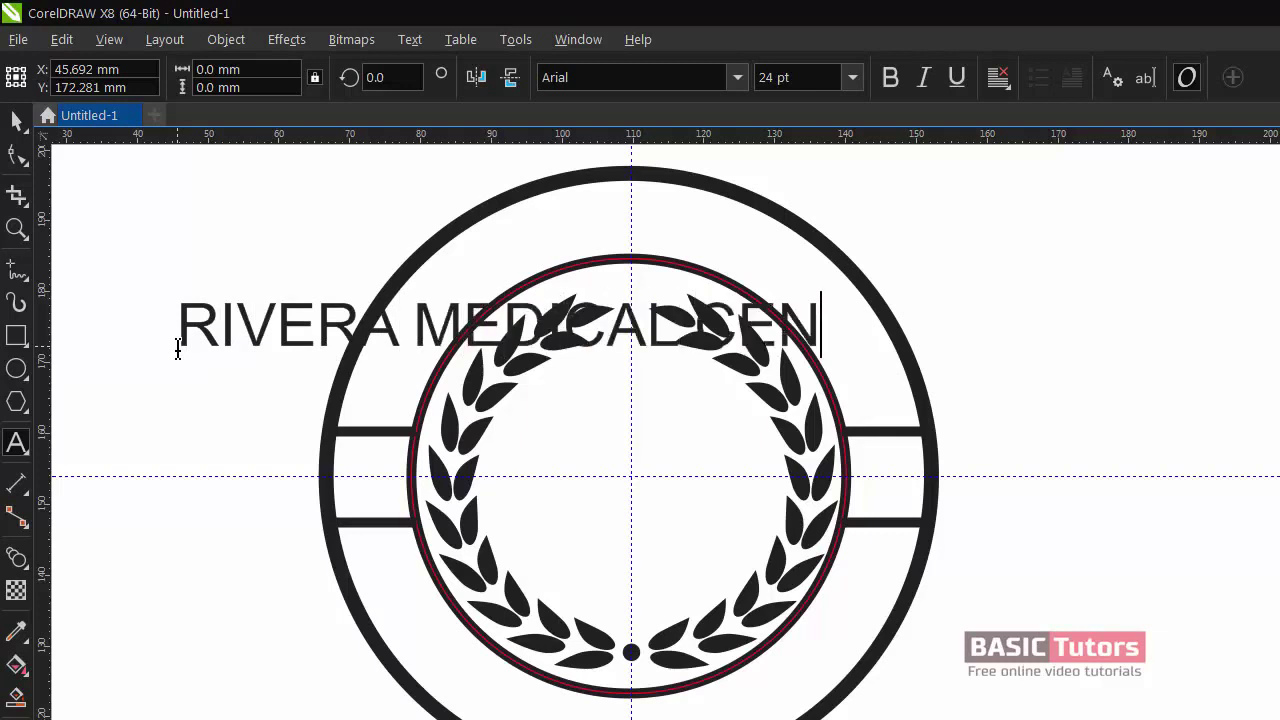
key(ctrl+space)
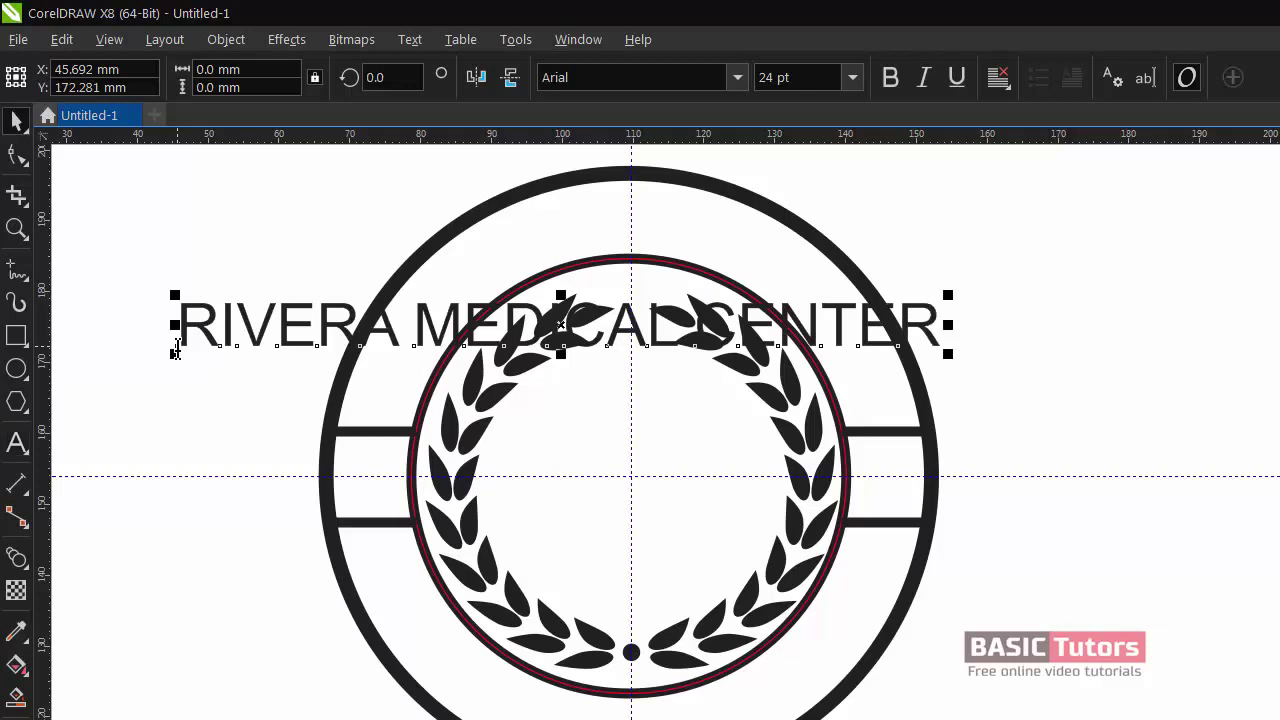
- Set the text's font to BigNoodleTitling and move it over the upper part of the inner circle
click(556, 77)
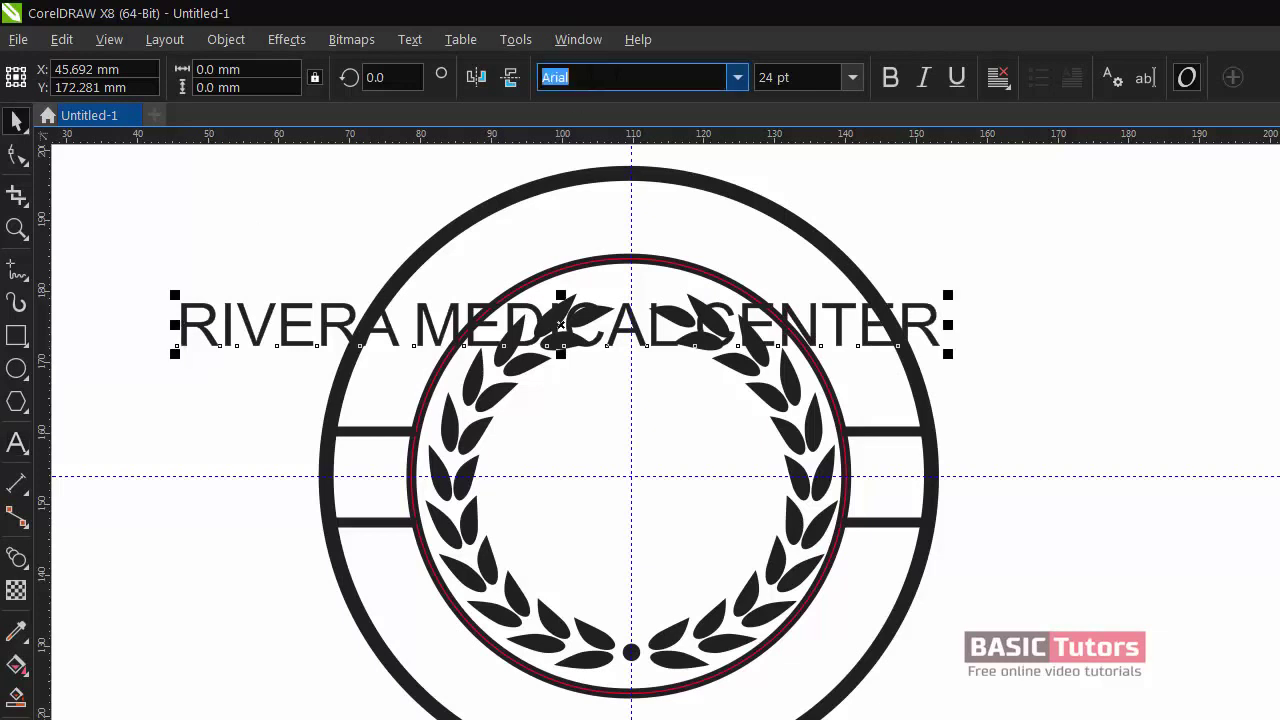
click(737, 77)
click(702, 137)
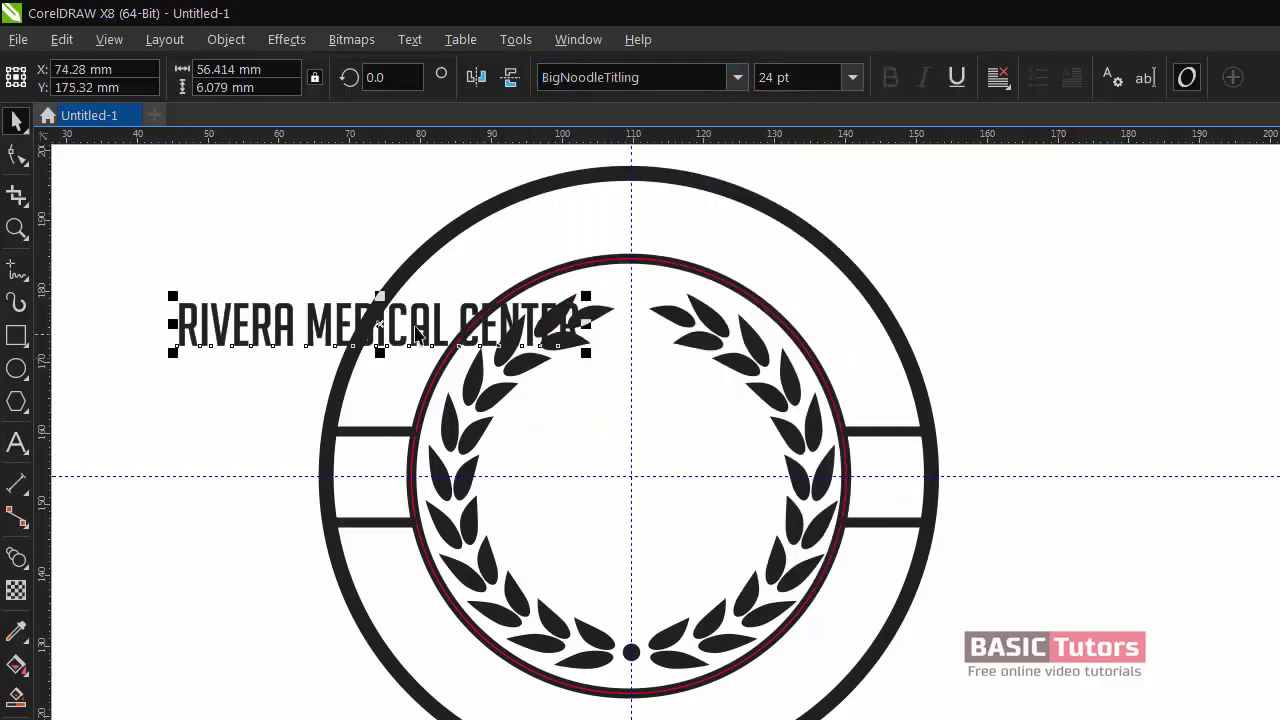
drag(379, 324, 623, 307)
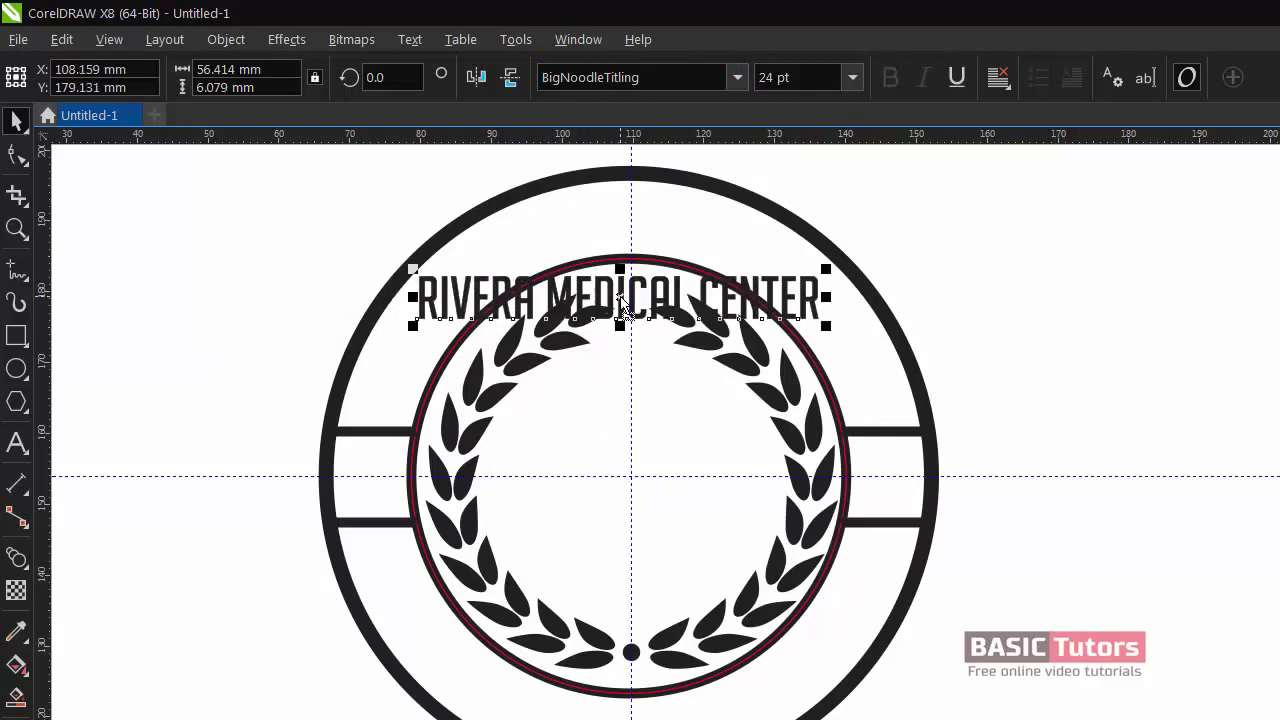
- Fit the "RIVERA MEDICAL CENTER" text to the path of the red circle, arching over its top
click(456, 350)
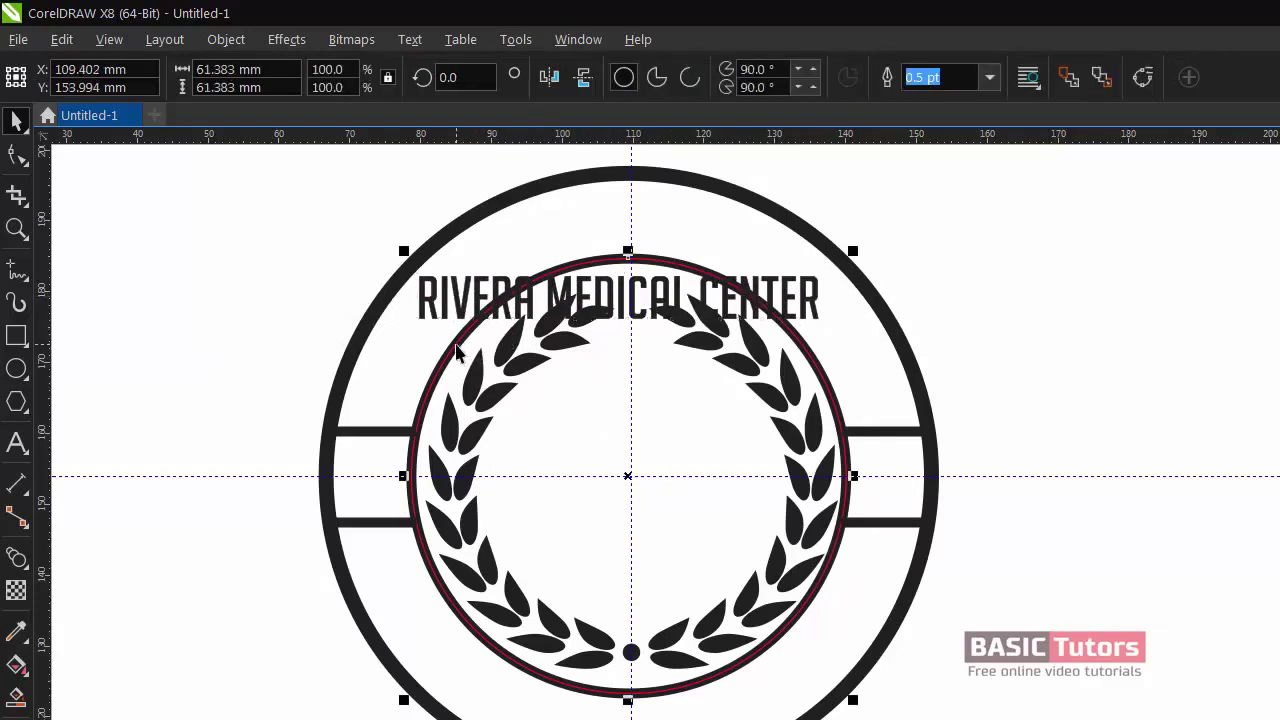
click(456, 350)
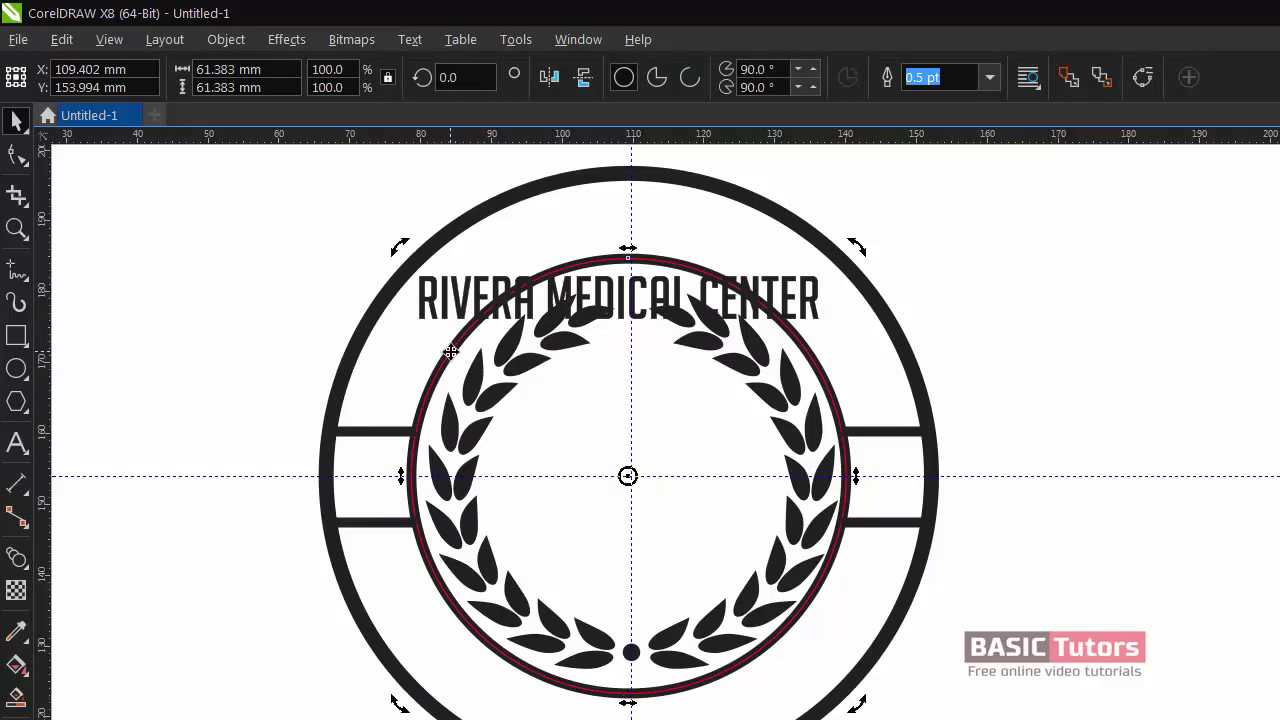
shift+click(450, 292)
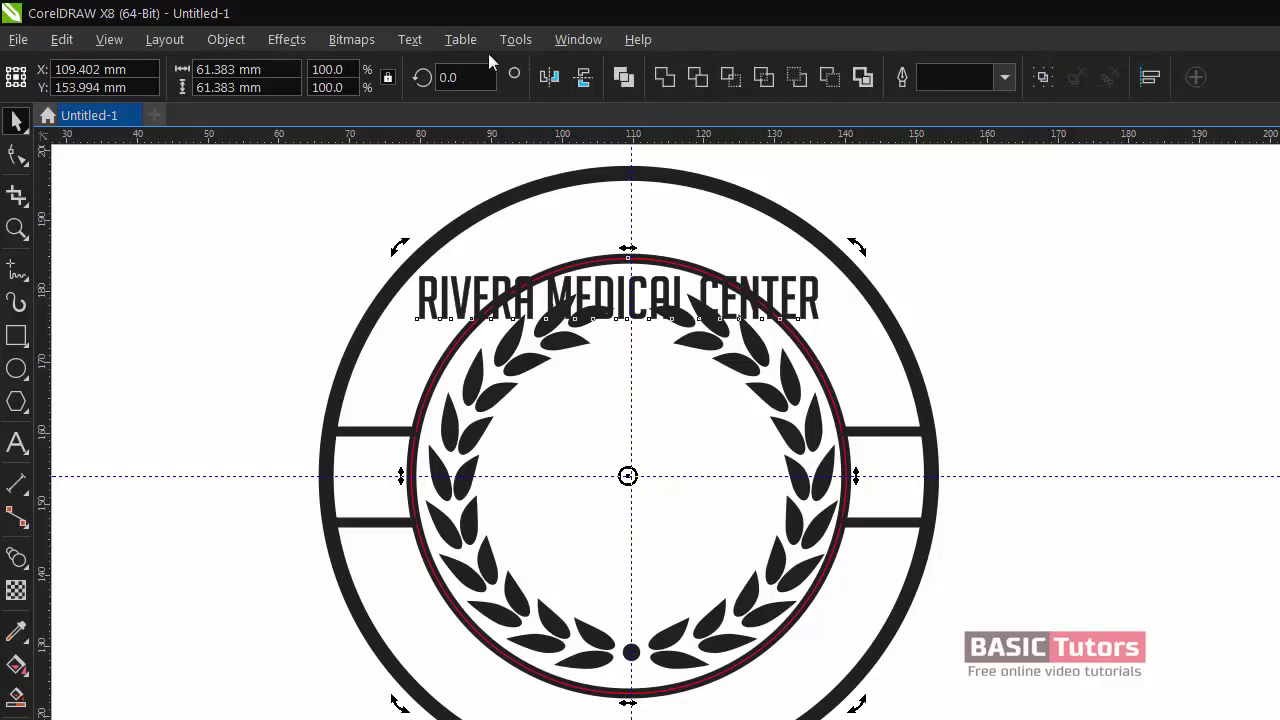
click(402, 42)
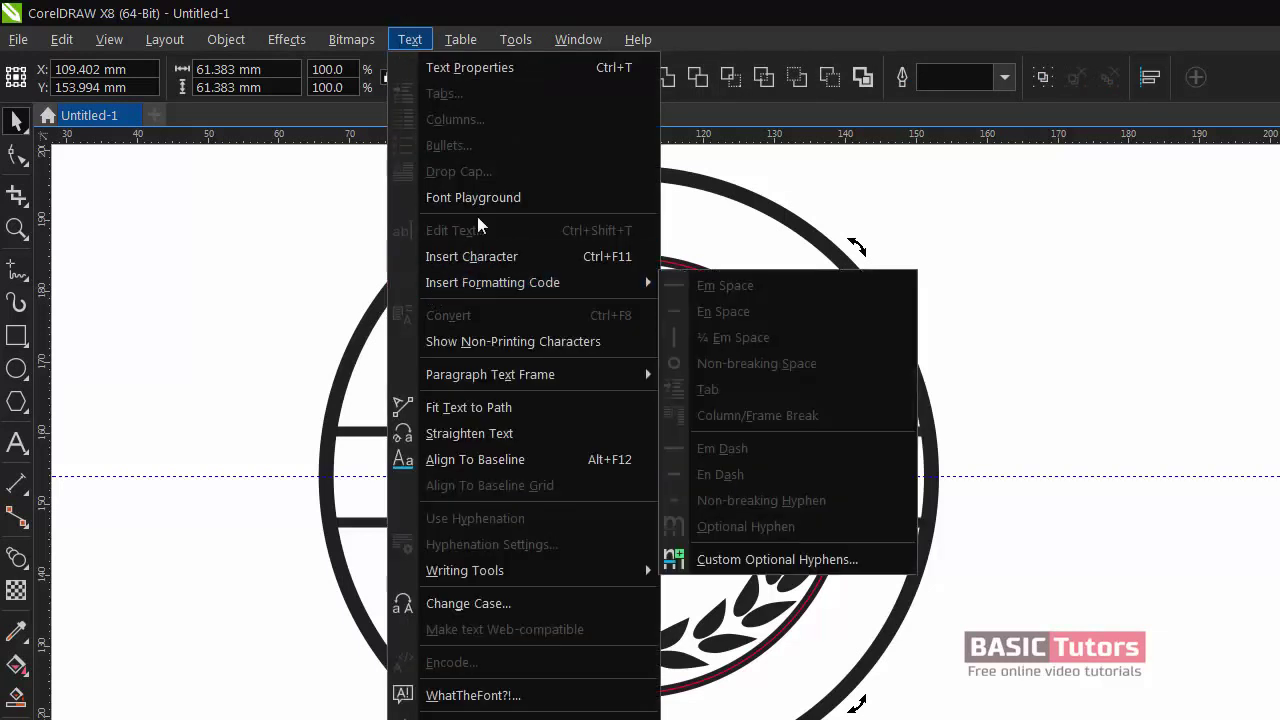
click(447, 408)
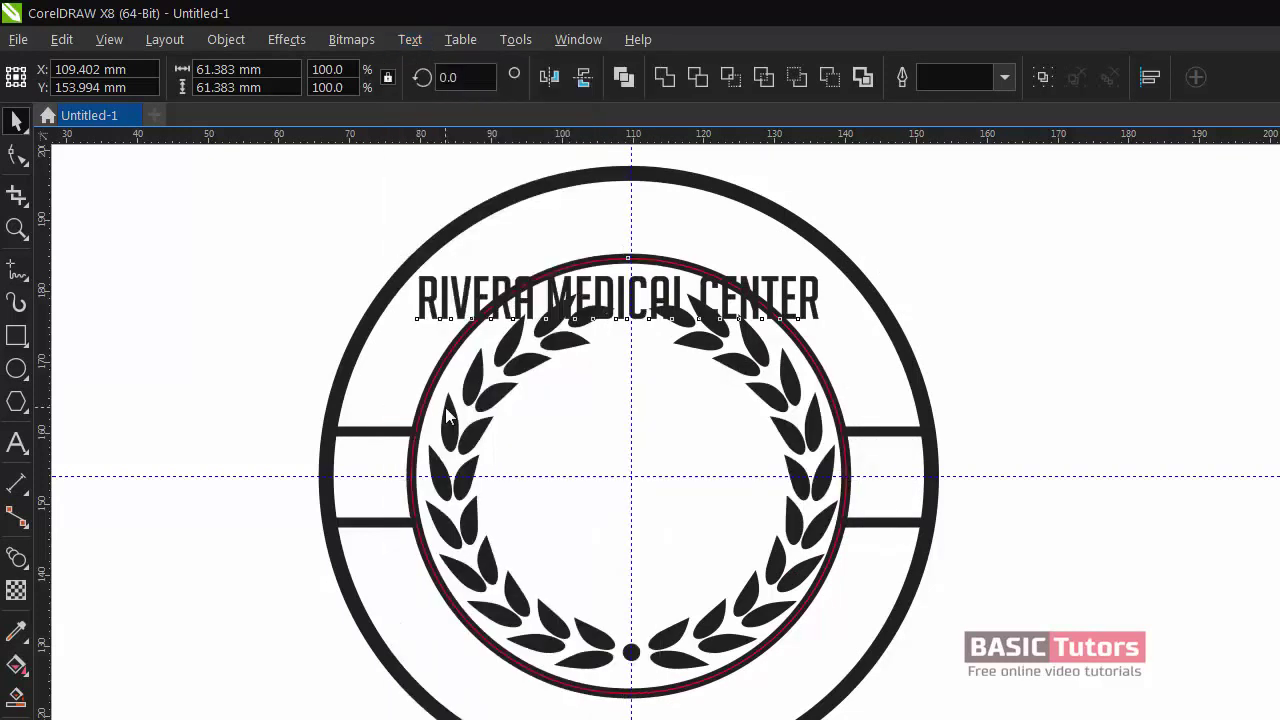
click(466, 404)
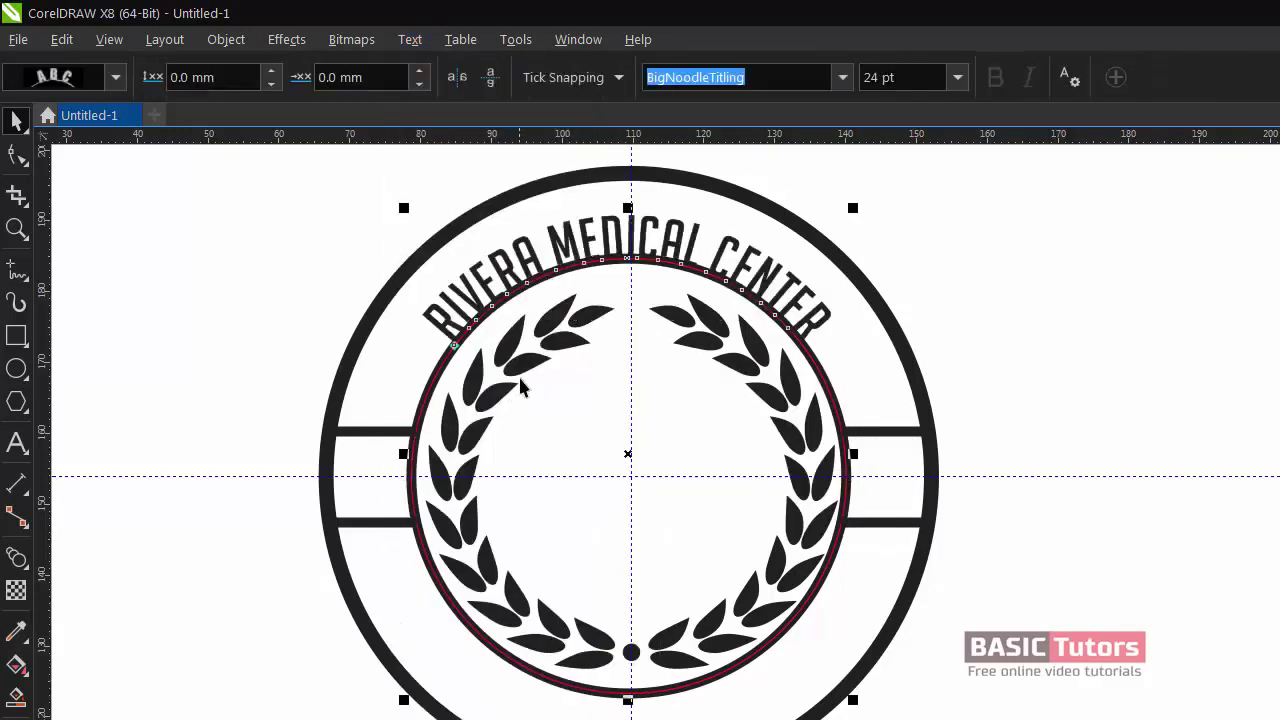
- Set the distance of the "RIVERA MEDICAL CENTER" text from its path to 2 mm
click(275, 72)
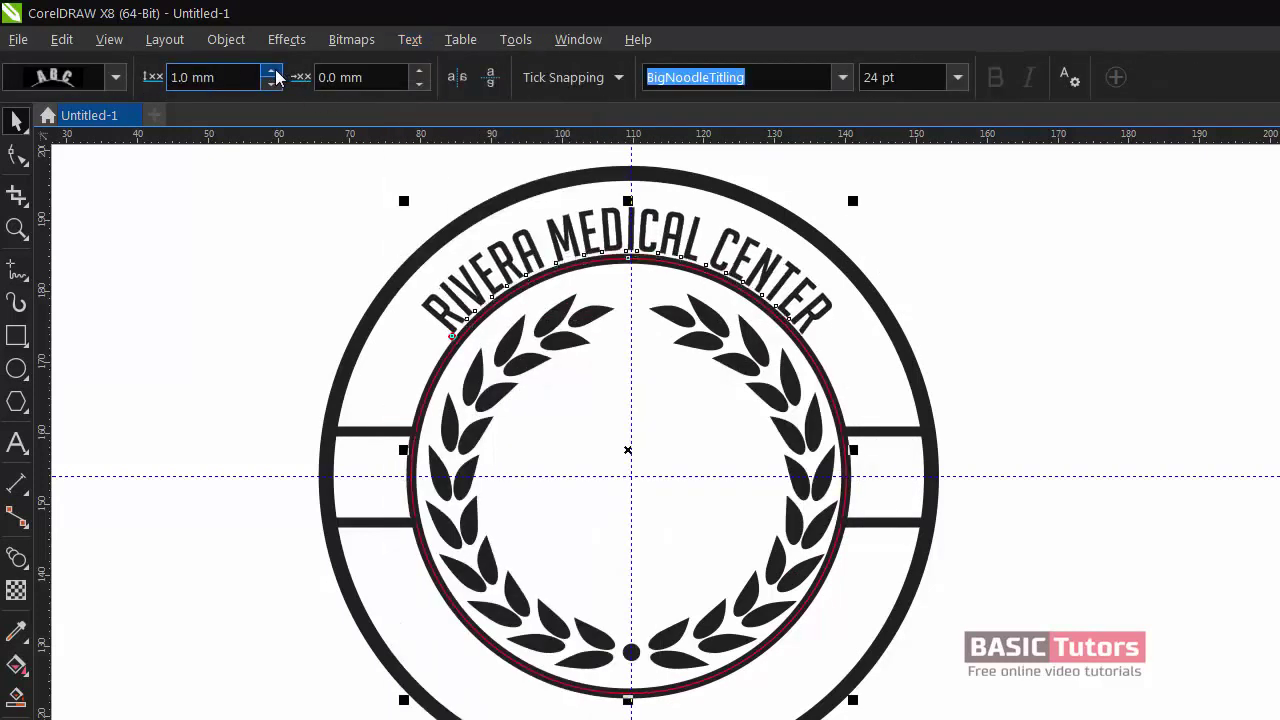
click(275, 72)
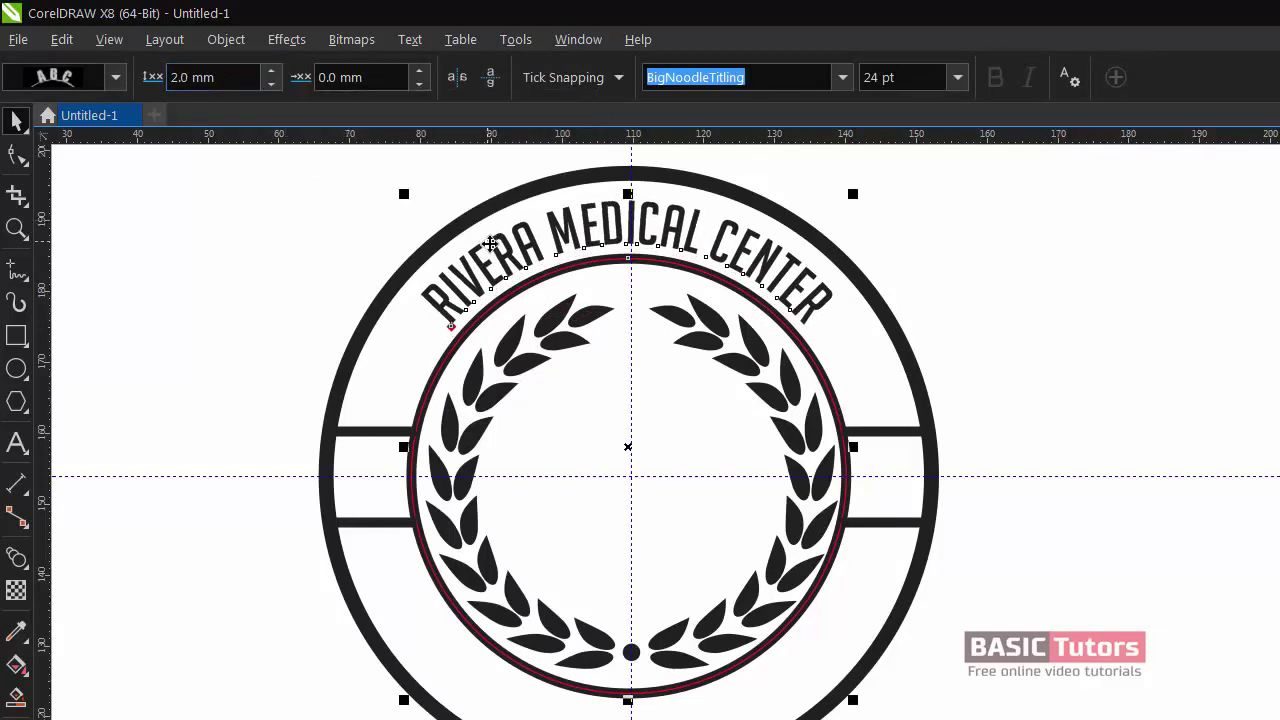
- Try a font size of 45 pt on the whole "RIVERA MEDICAL CENTER" text
click(400, 243)
double_click(490, 270)
key(ctrl+a)
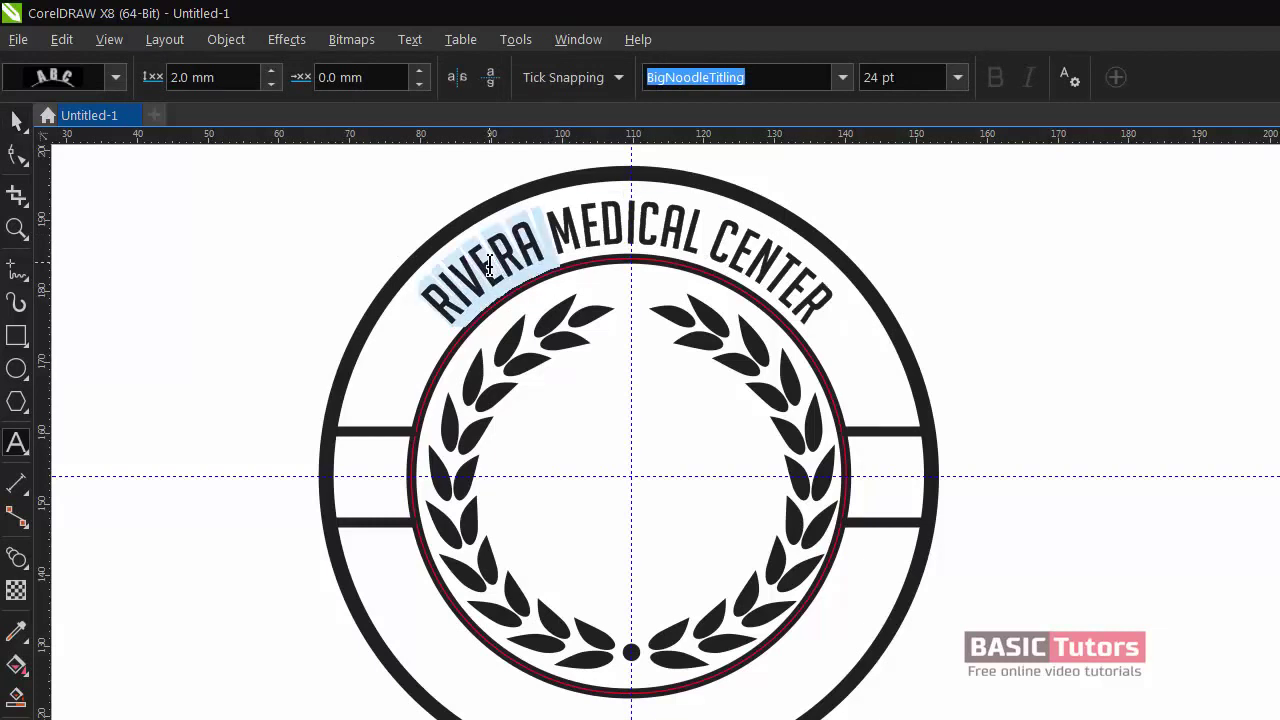
triple_click(498, 262)
click(904, 85)
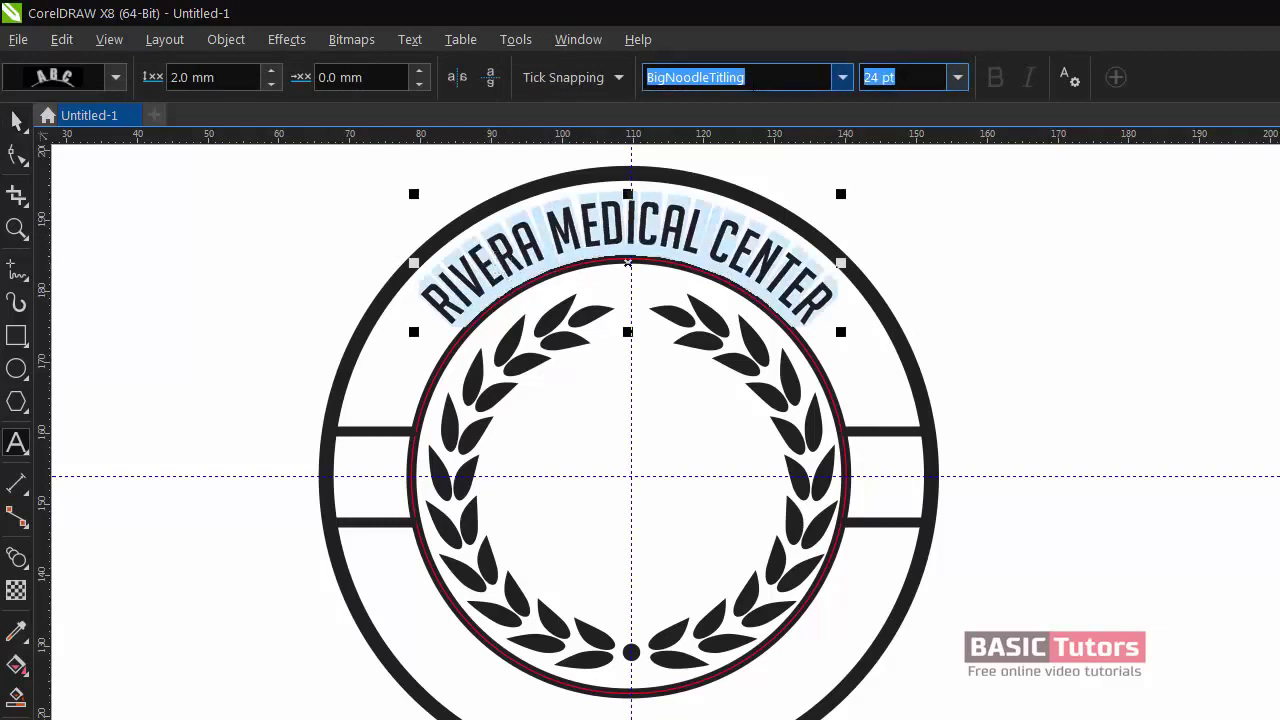
text(45)
key(Return)
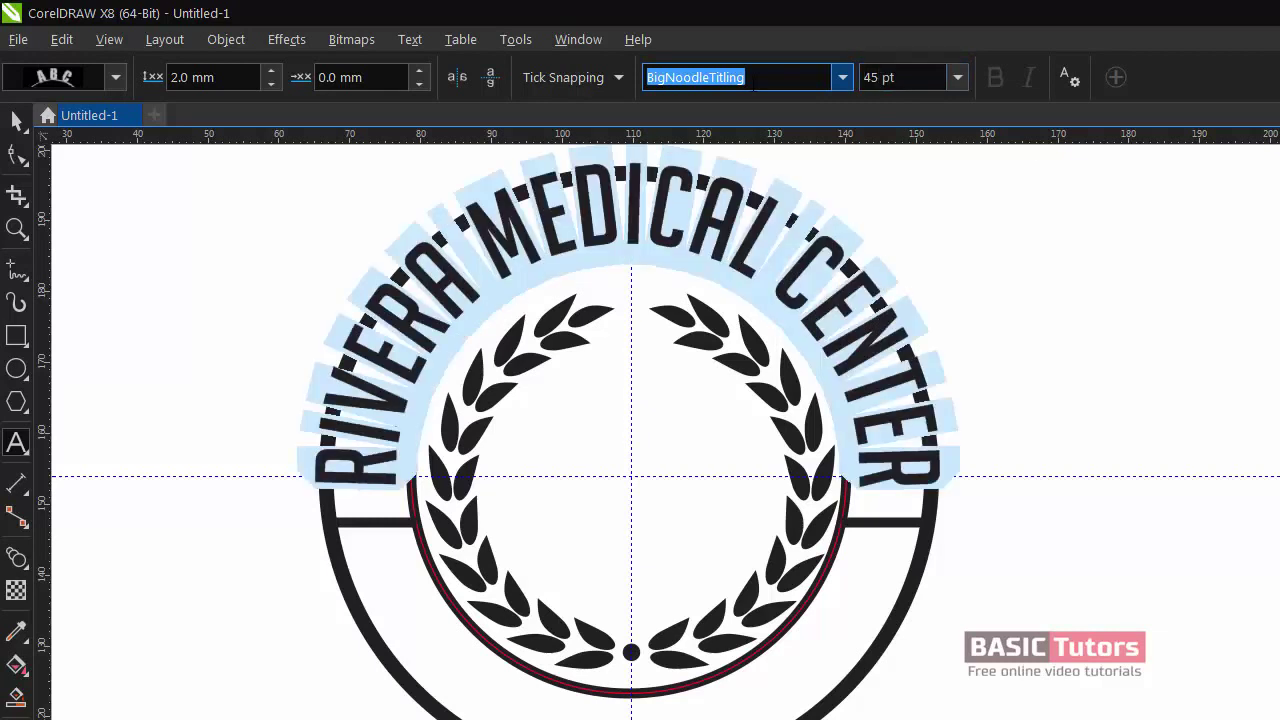
- Reduce the arched text's font size, trying 35 pt and 32 pt to fit it between the two circles
click(873, 86)
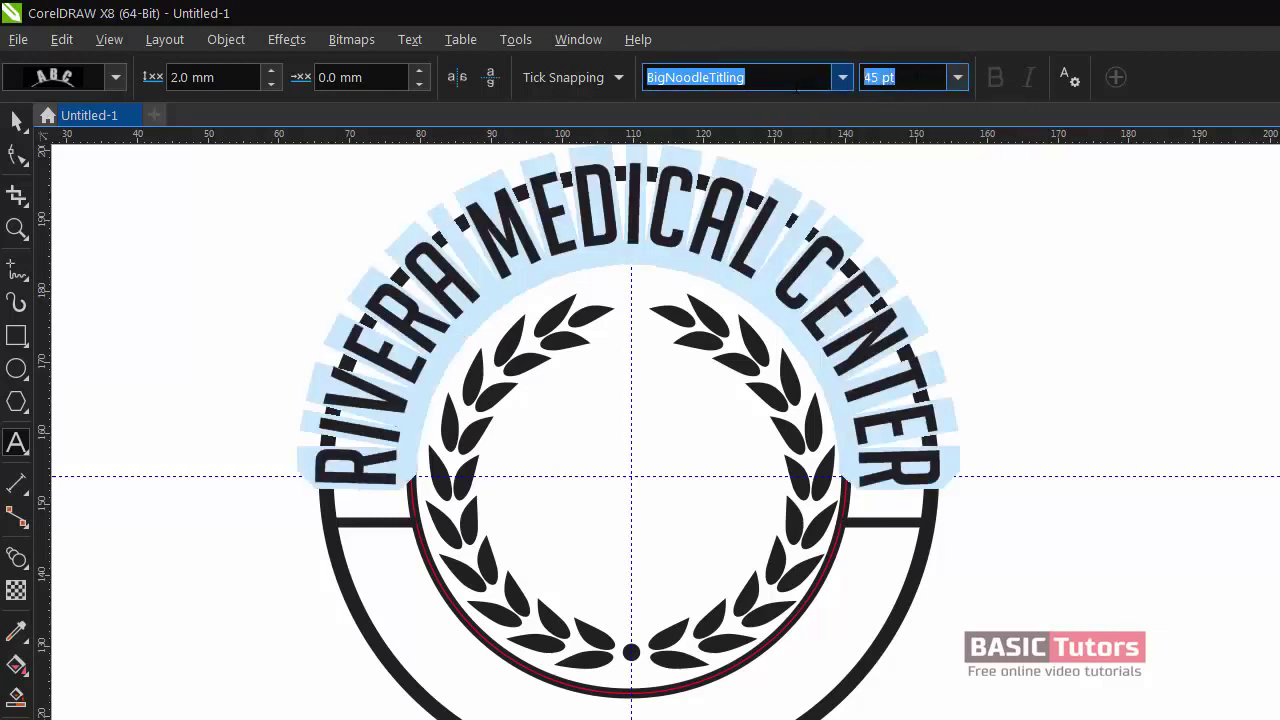
text(35)
key(Return)
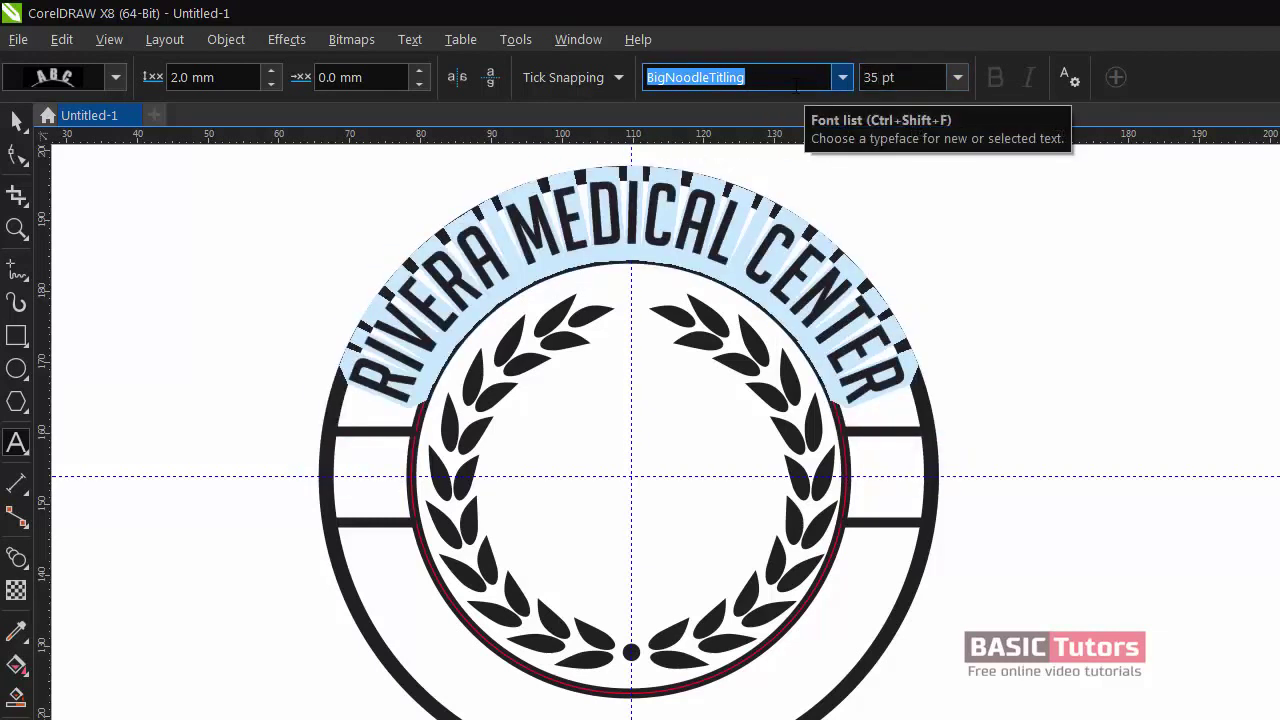
click(900, 80)
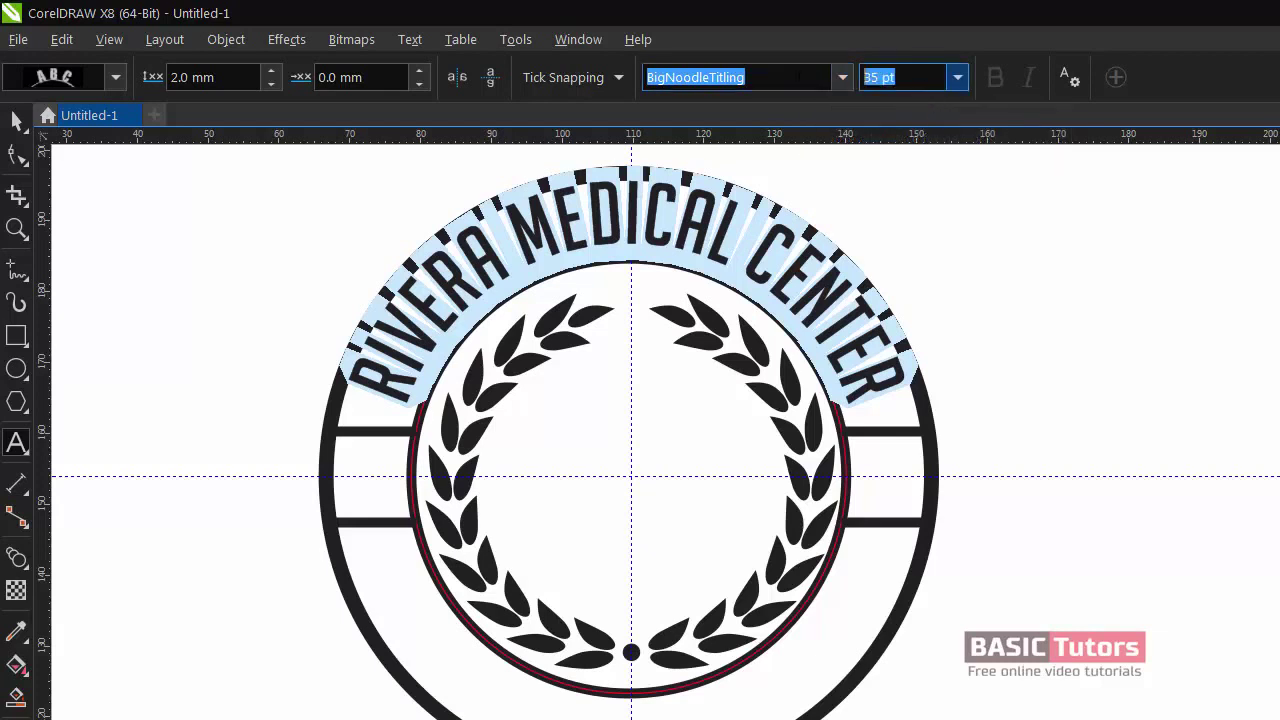
text(32)
key(Return)
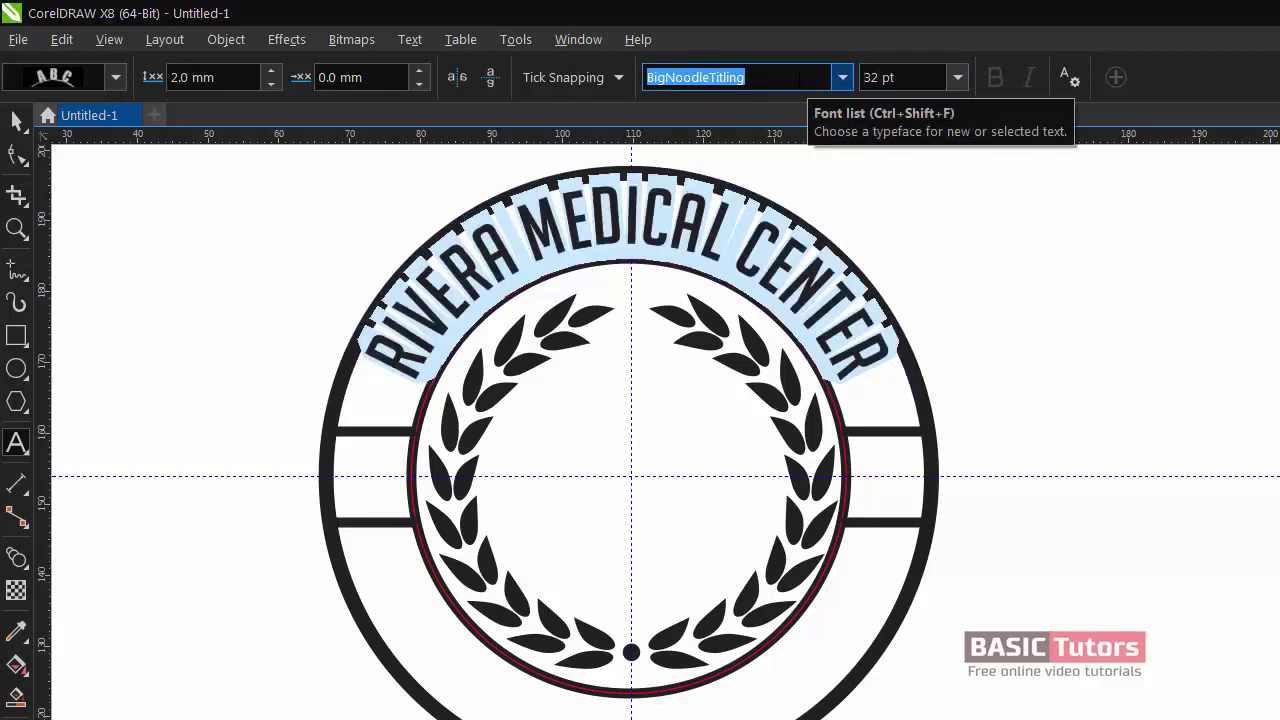
key(ctrl+space)
click(975, 254)
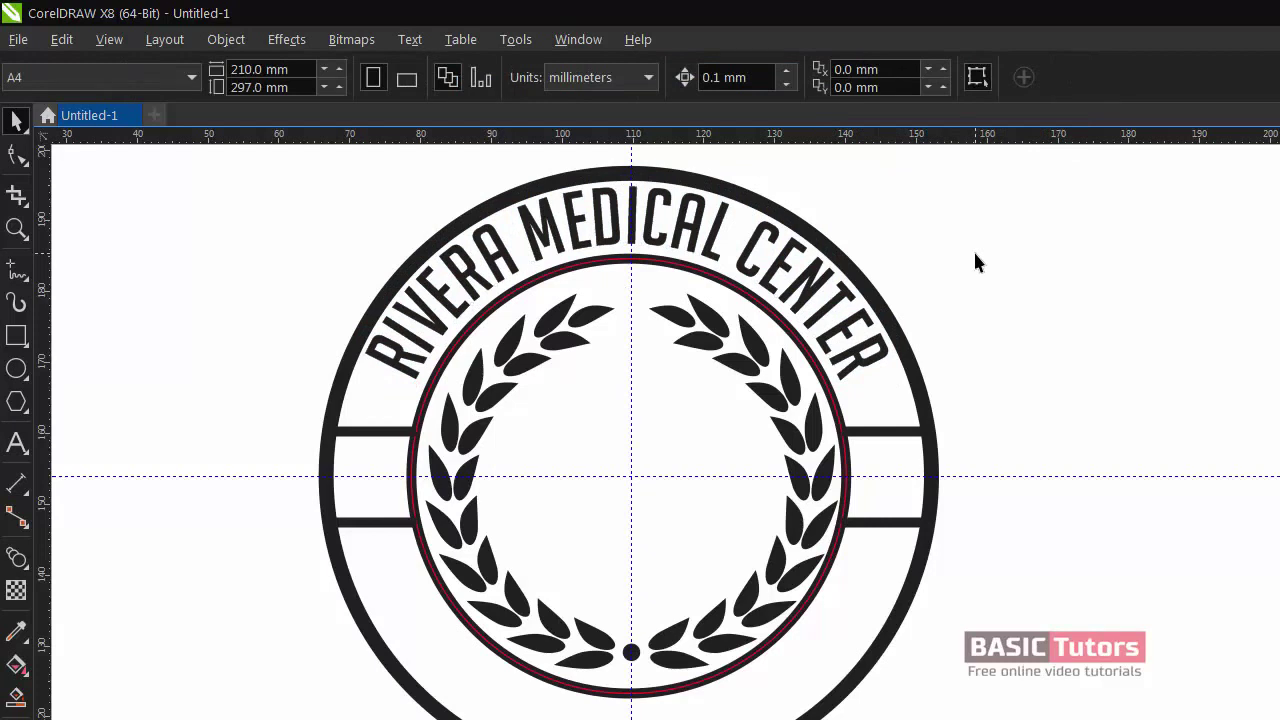
- Set the font size of the whole "RIVERA MEDICAL CENTER" text to 30 pt
click(704, 281)
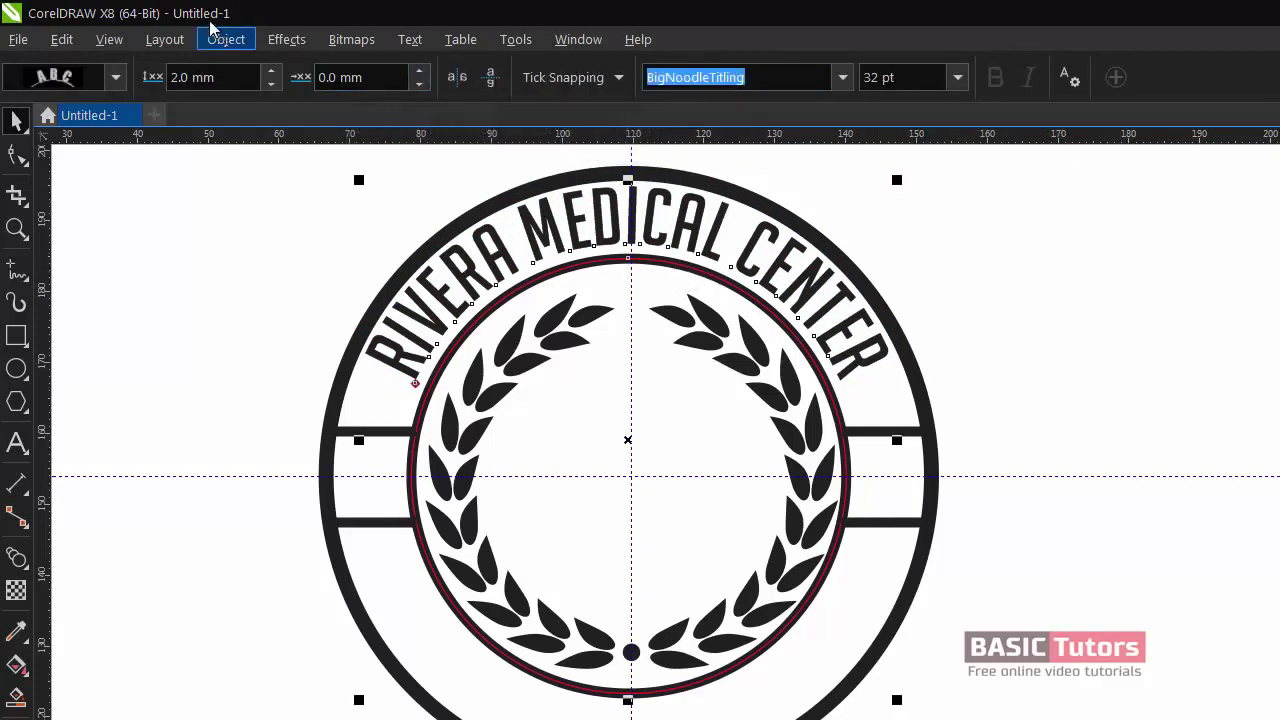
double_click(416, 296)
key(ctrl+a)
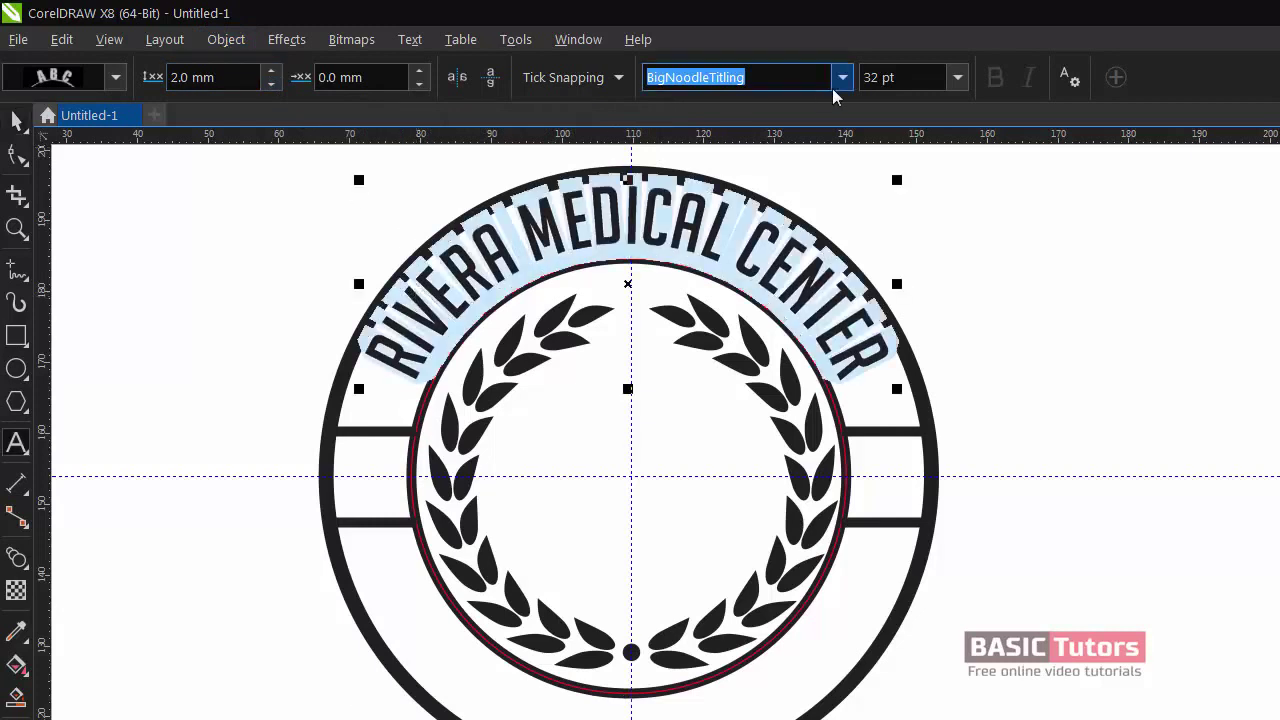
click(880, 77)
text(30)
key(Return)
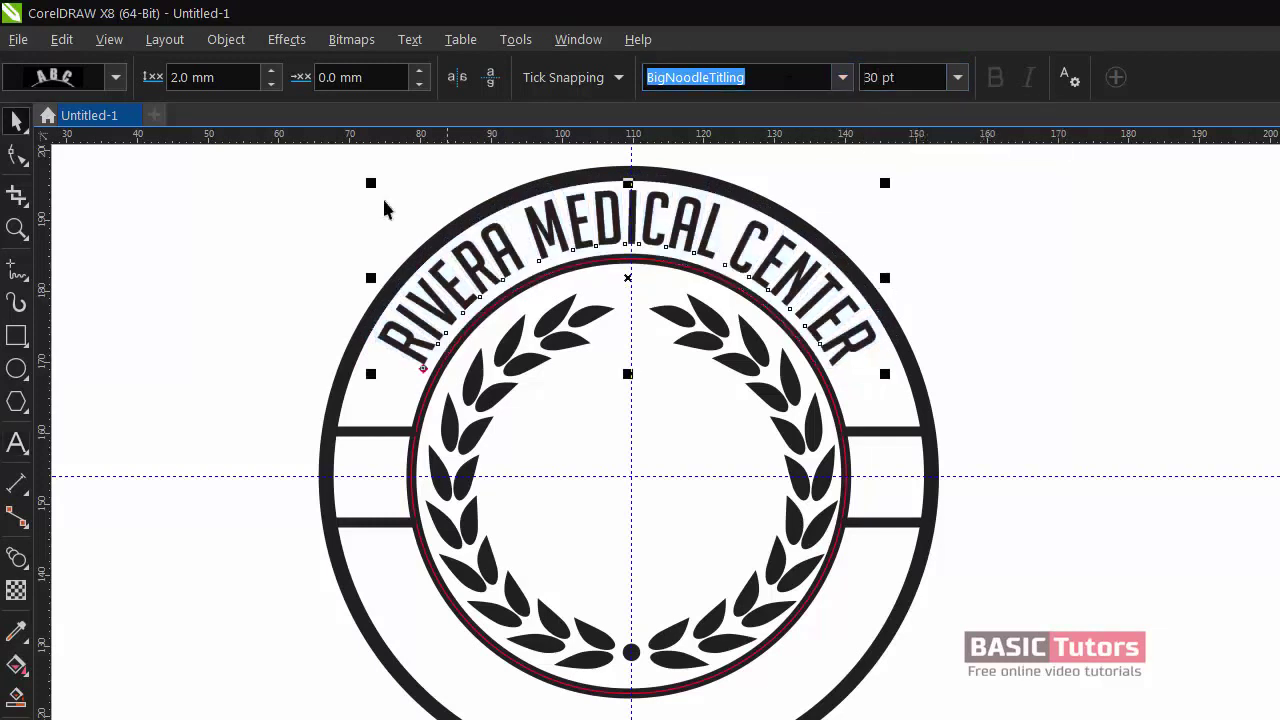
- Keep the arched text's offset at 0 mm and set its distance from the path to 1.5 mm
click(418, 86)
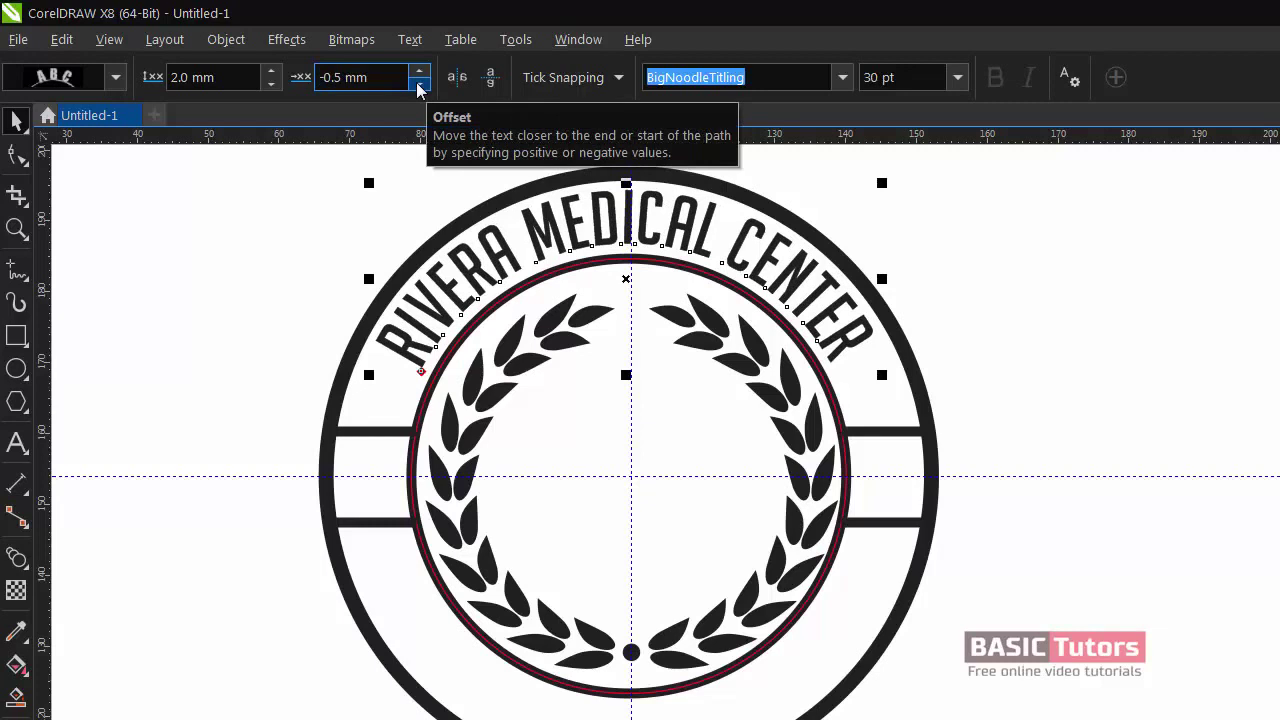
click(419, 72)
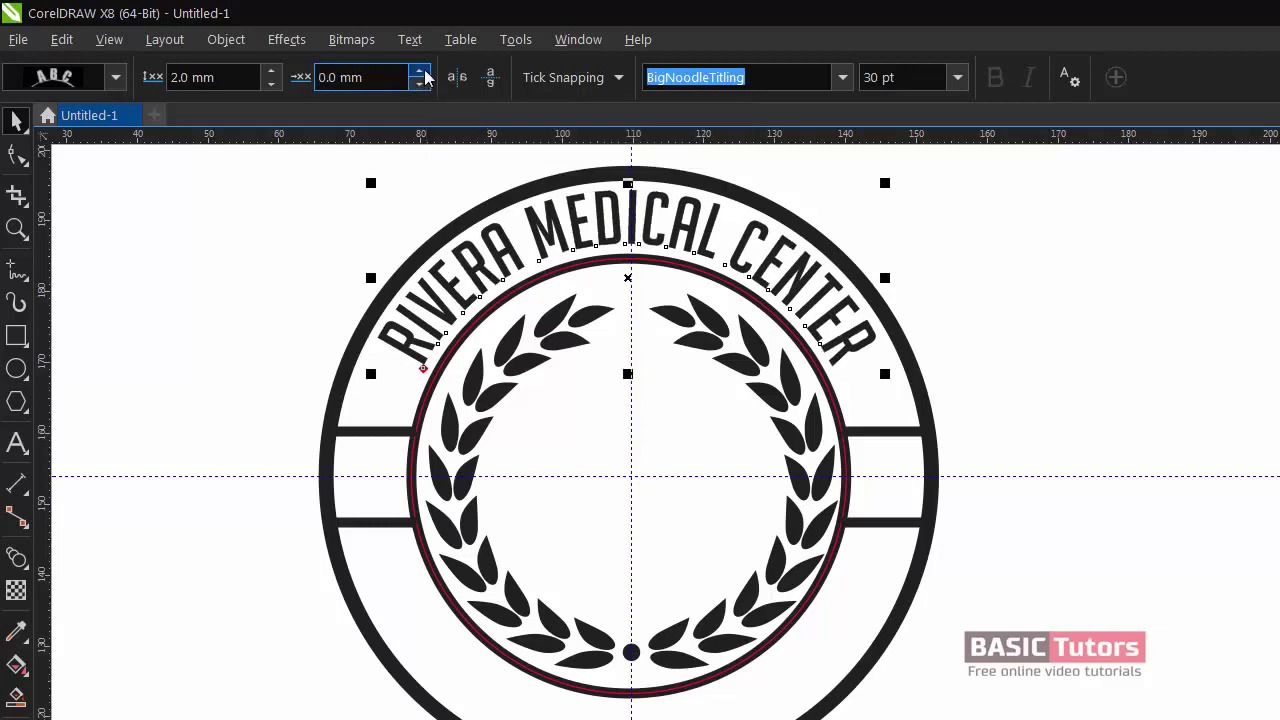
click(271, 84)
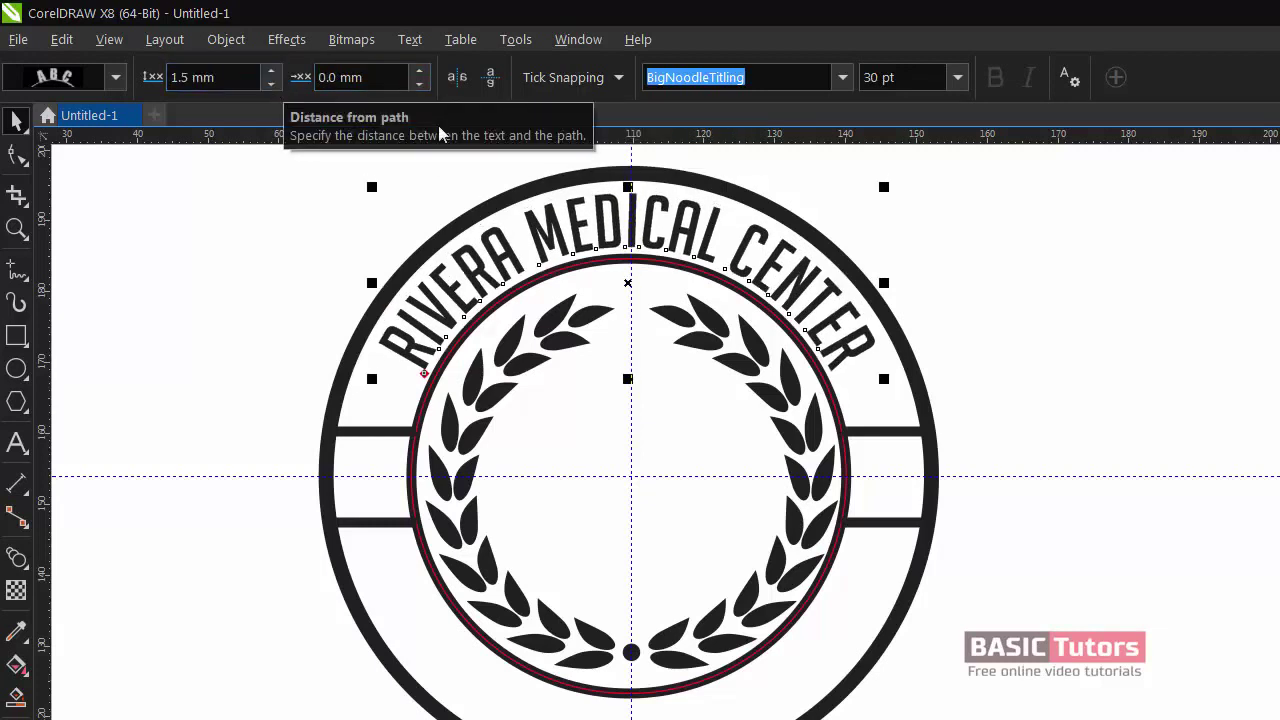
click(963, 277)
- Break the "RIVERA MEDICAL CENTER" text apart from the red circle it follows
click(799, 350)
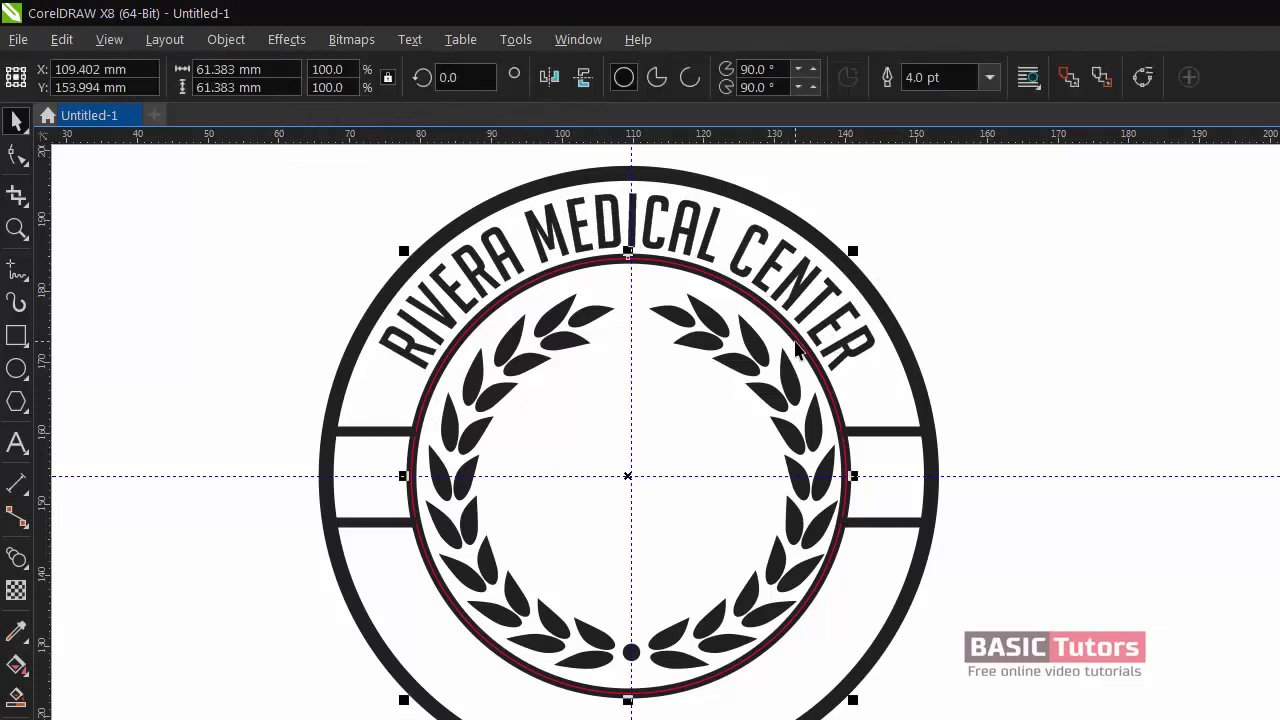
click(766, 288)
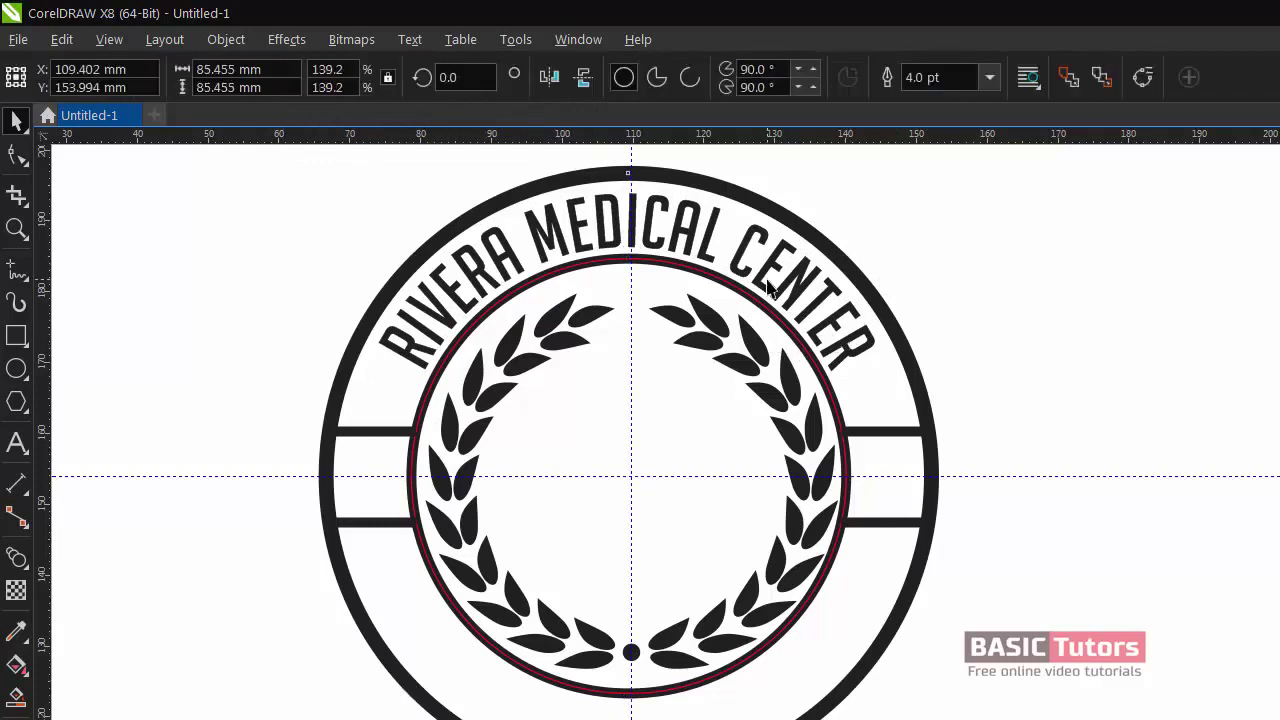
click(659, 222)
click(220, 39)
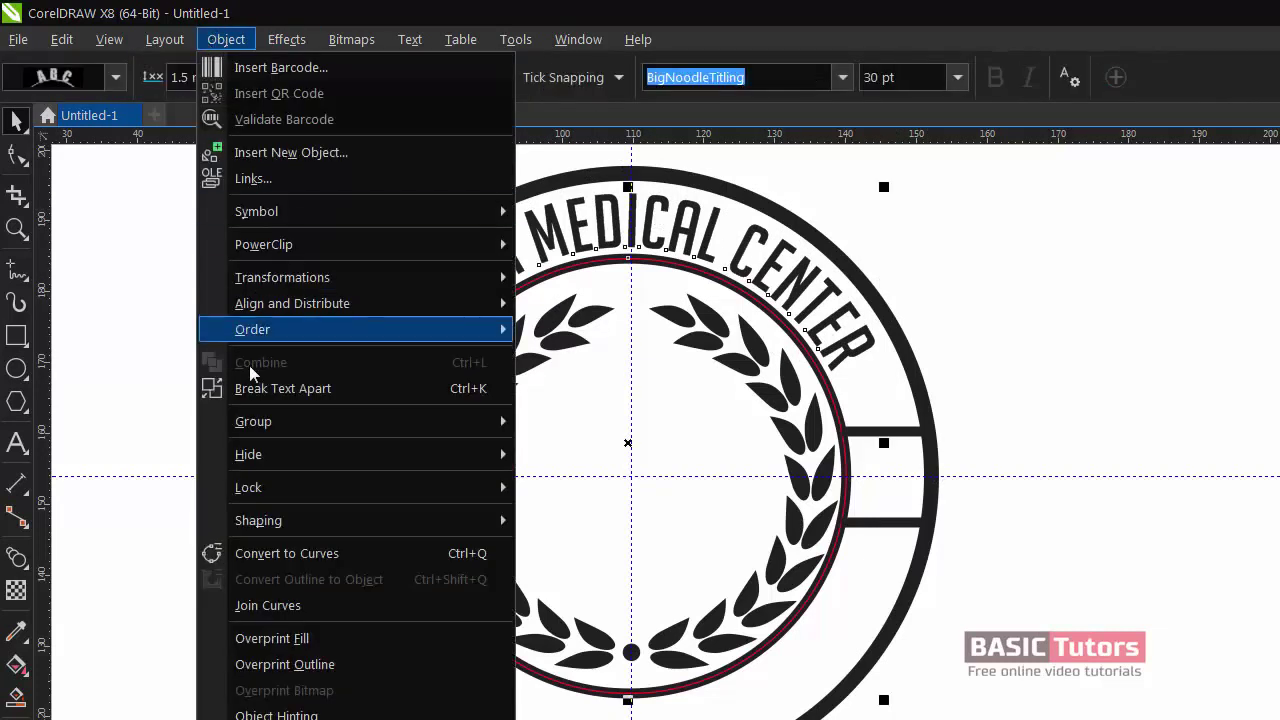
click(248, 389)
click(171, 337)
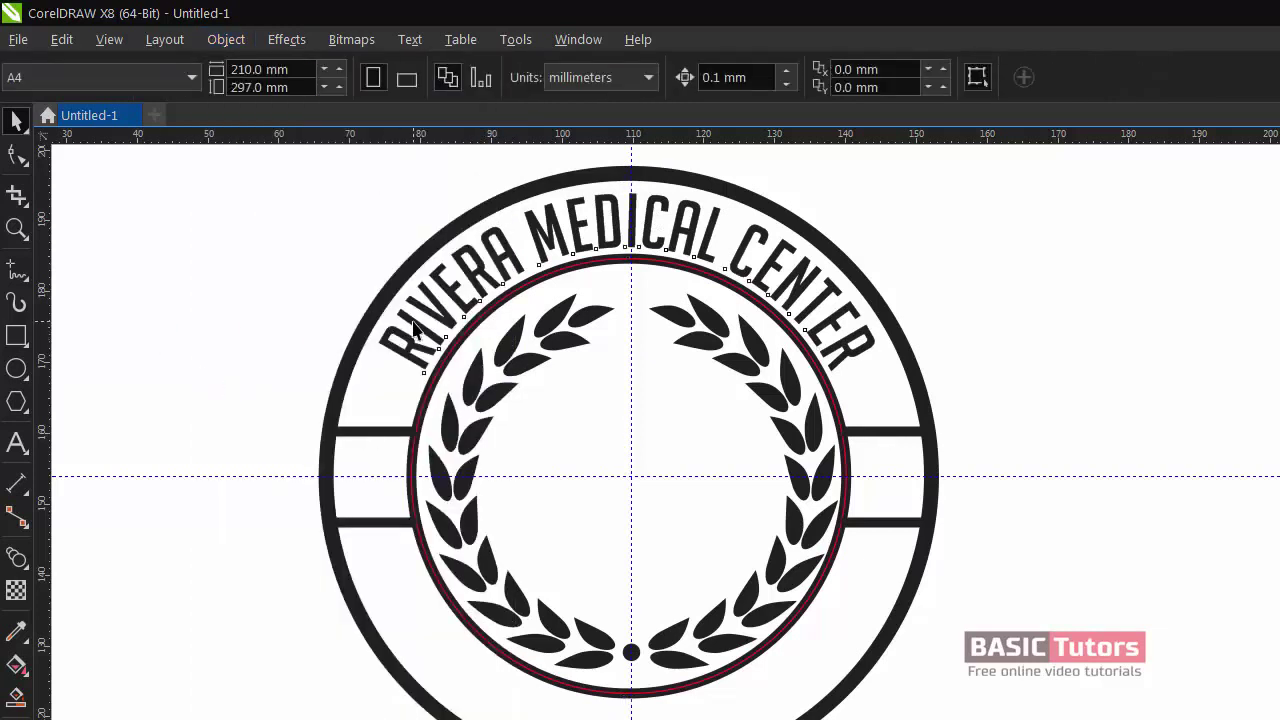
click(415, 322)
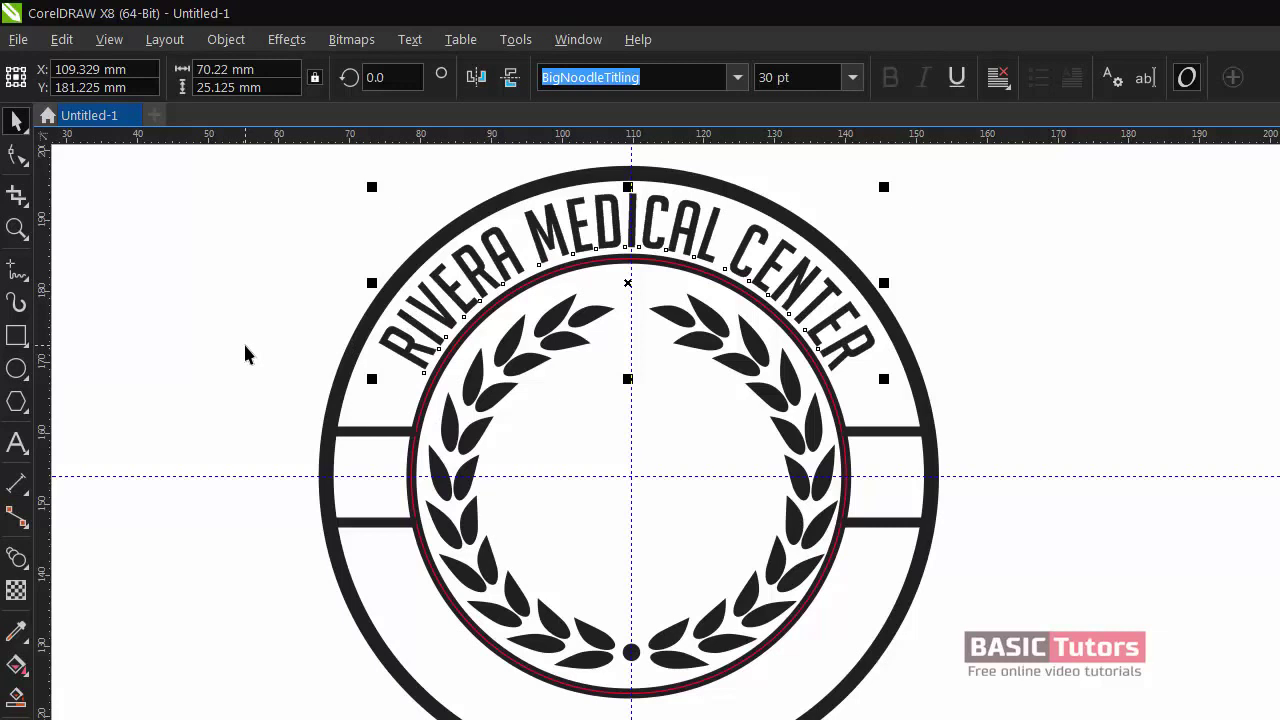
click(154, 343)
- Add the artistic text "SAN PEDRO SULA" beside the upper part of the emblem
click(16, 443)
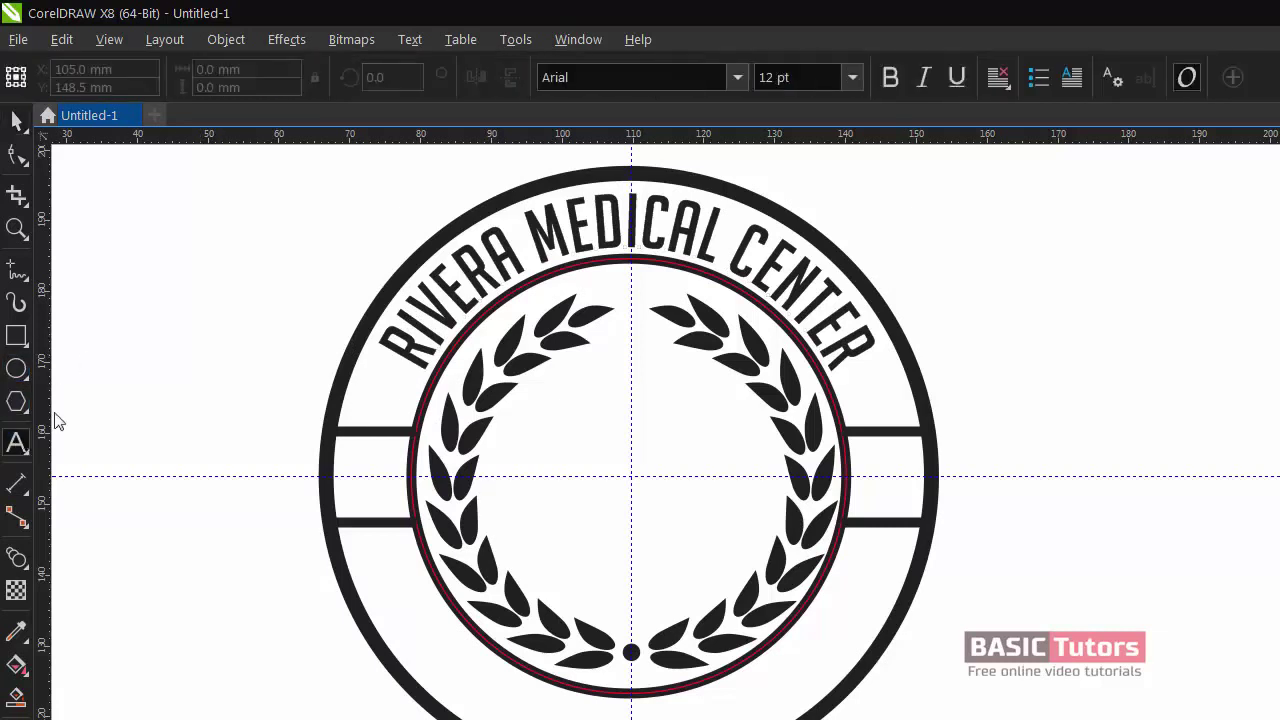
click(139, 328)
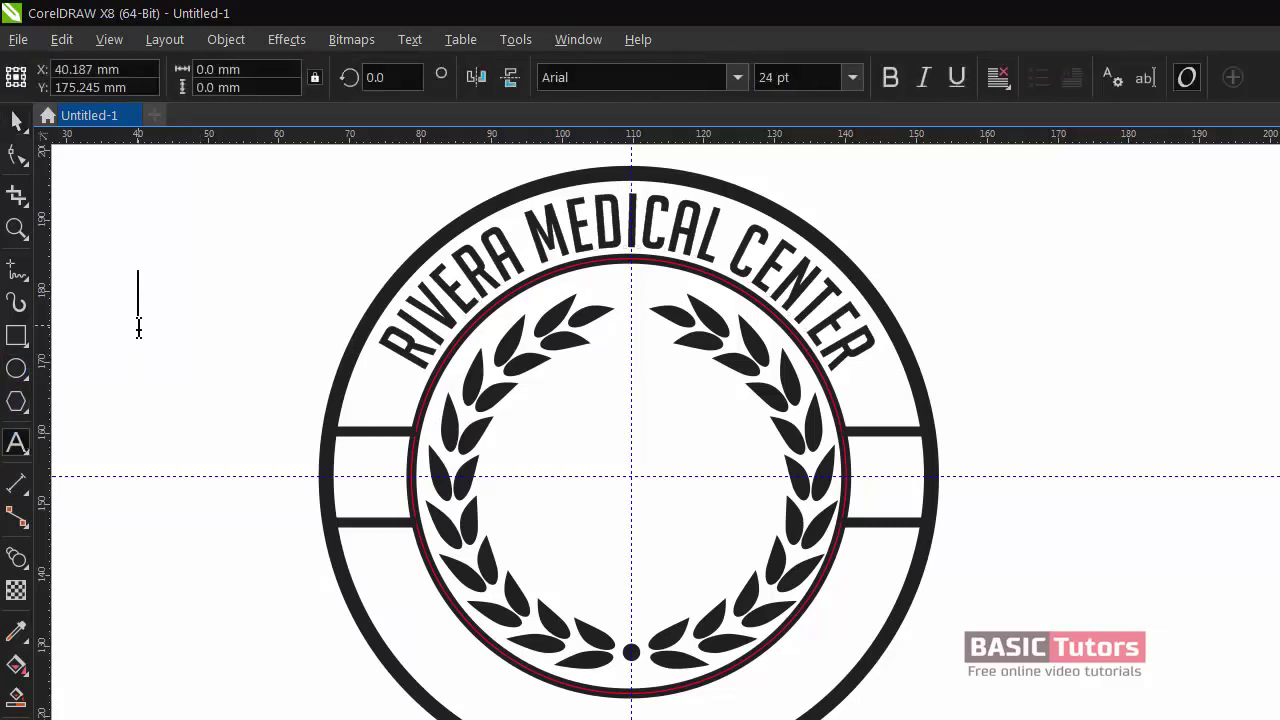
text(SA)
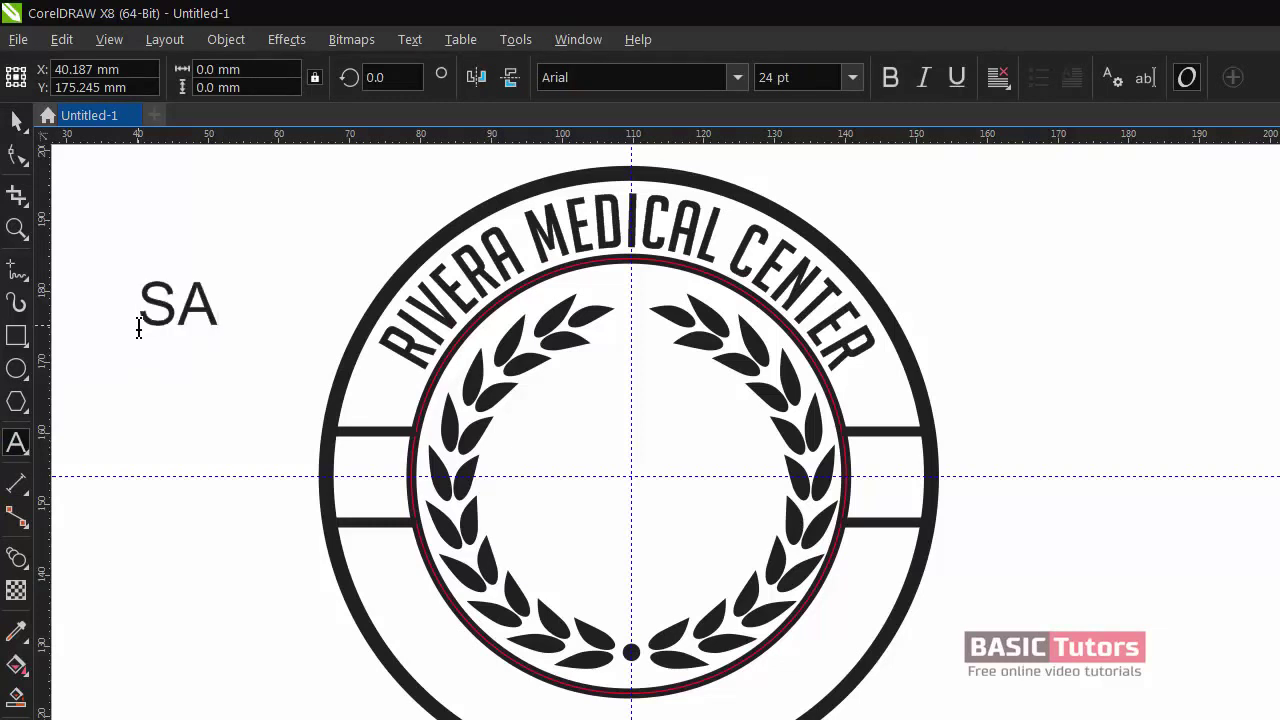
text(N)
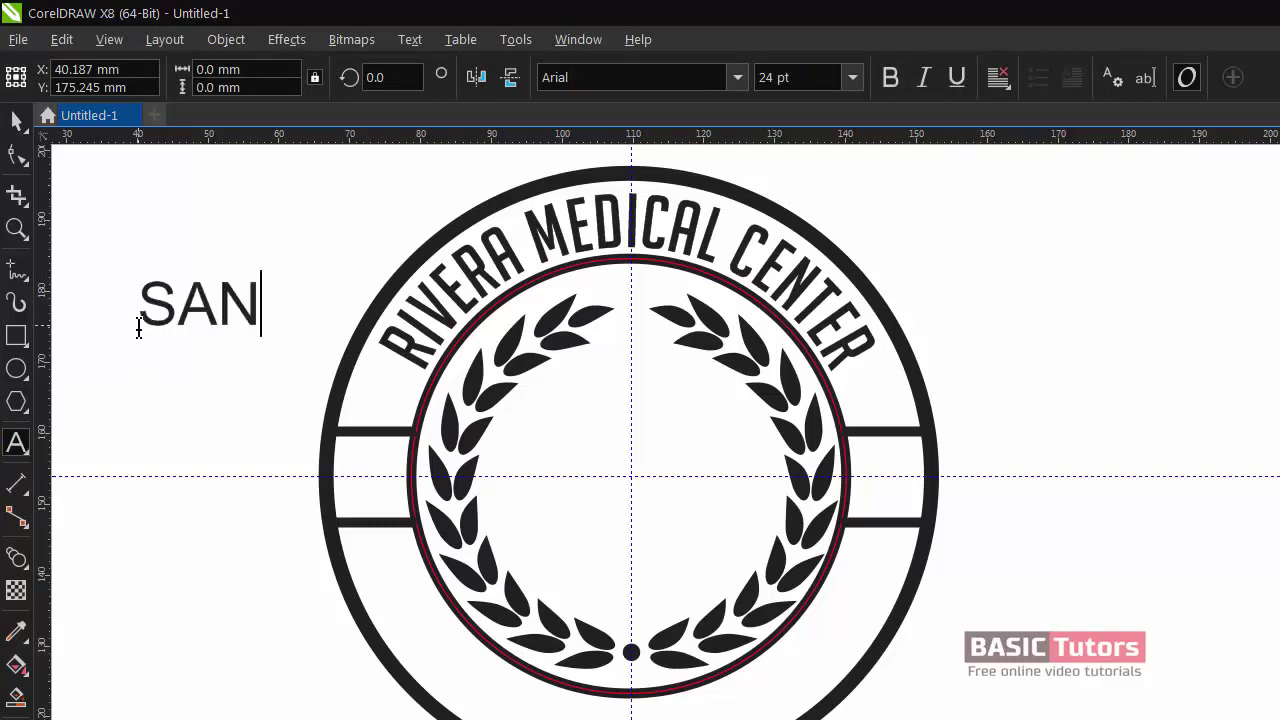
text( PEDRO)
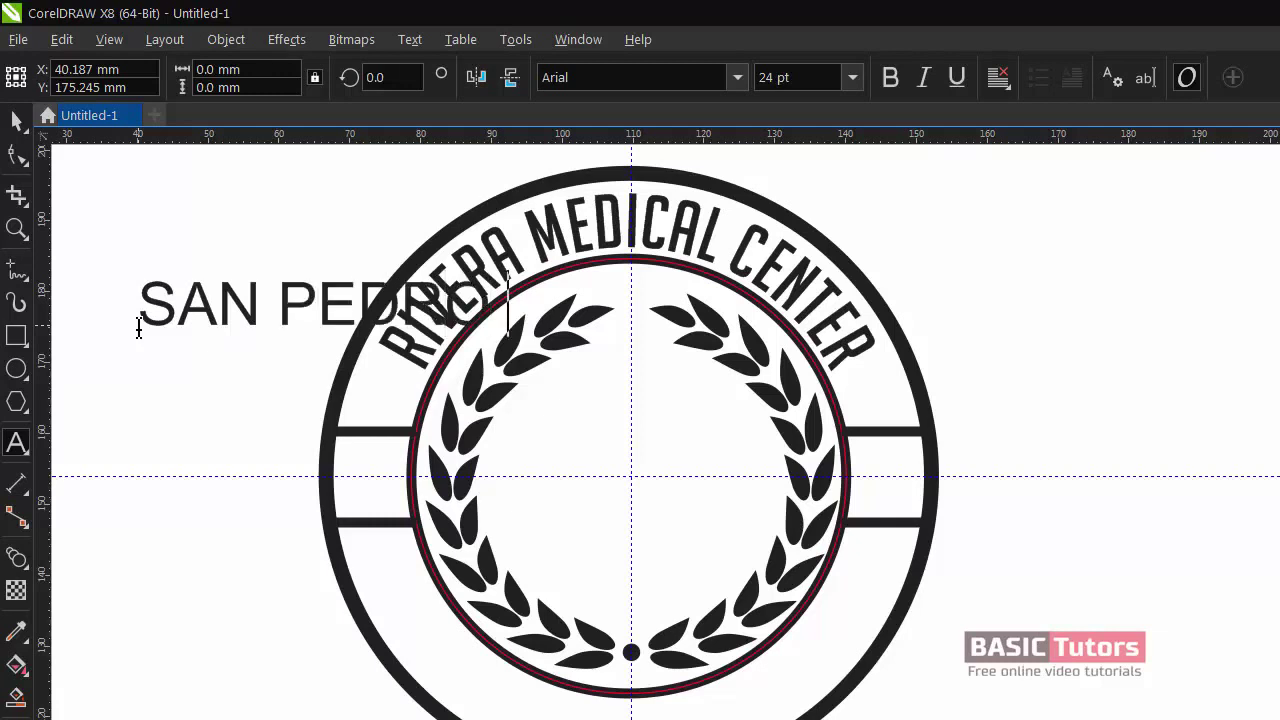
text( SULA)
key(ctrl+space)
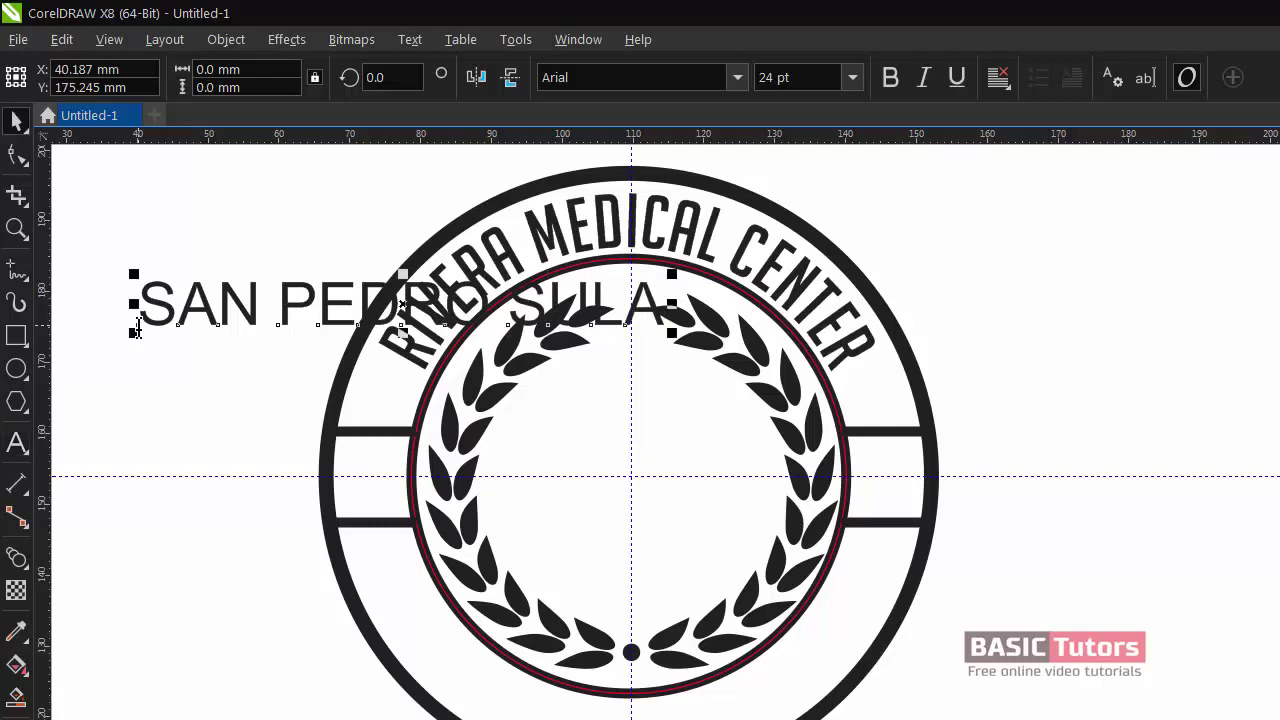
- Set the "SAN PEDRO SULA" text to the BigNoodleTitling font at 30 pt
click(737, 77)
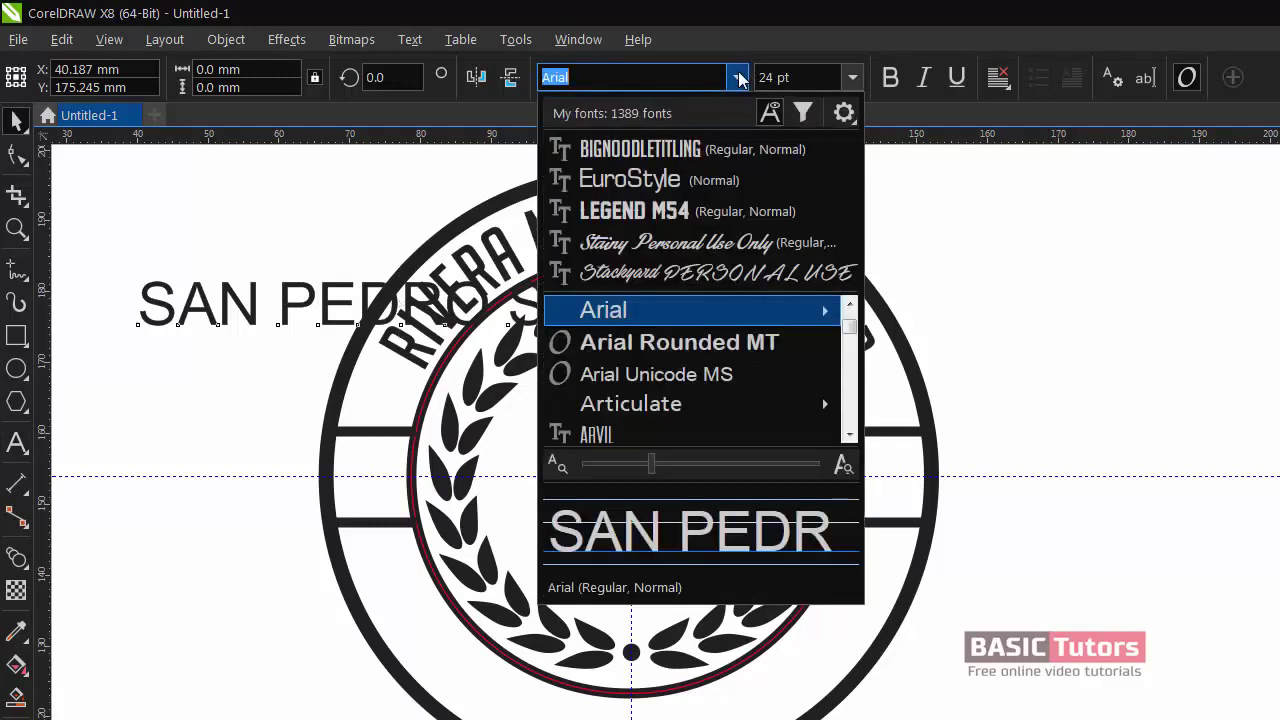
click(708, 142)
click(560, 245)
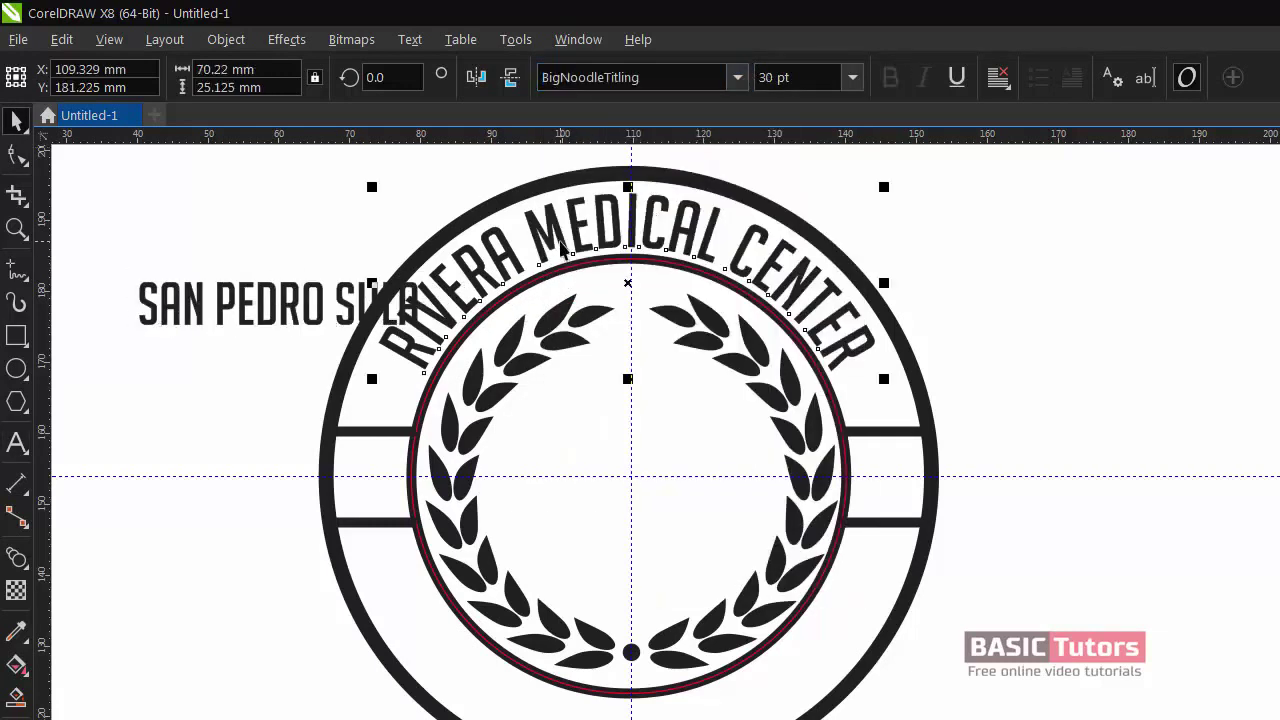
click(305, 297)
click(790, 77)
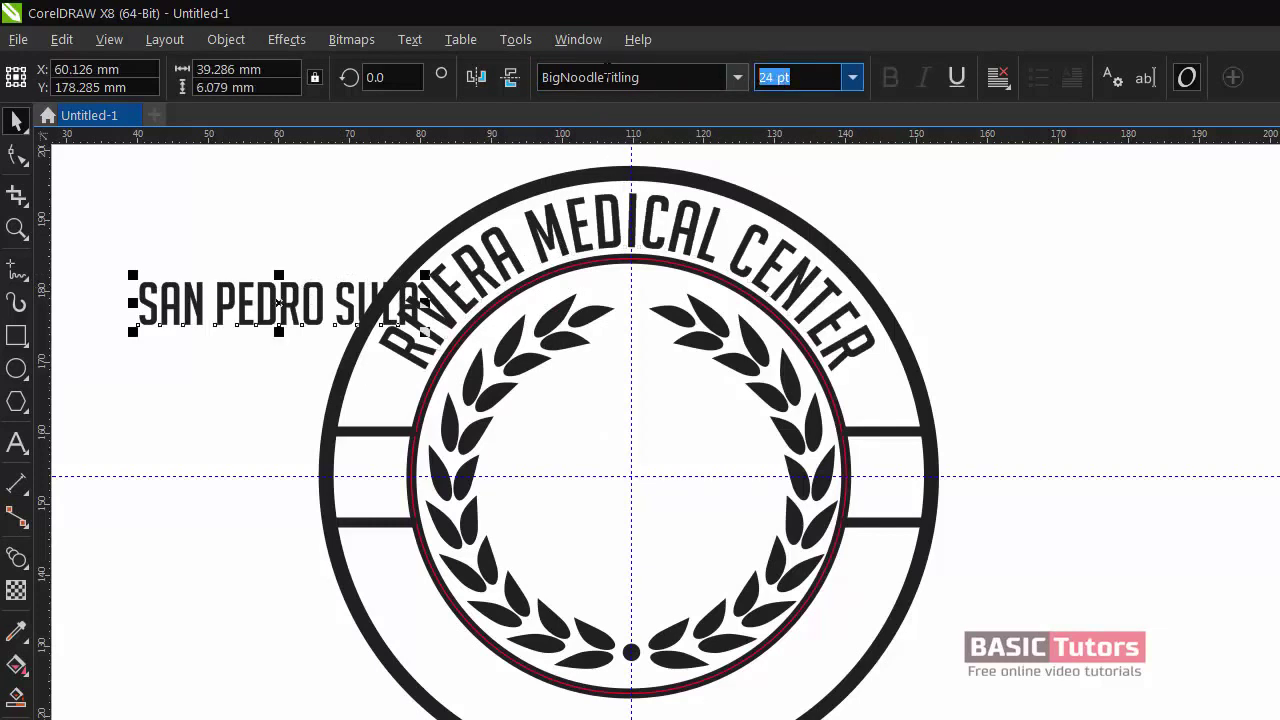
text(30)
key(Return)
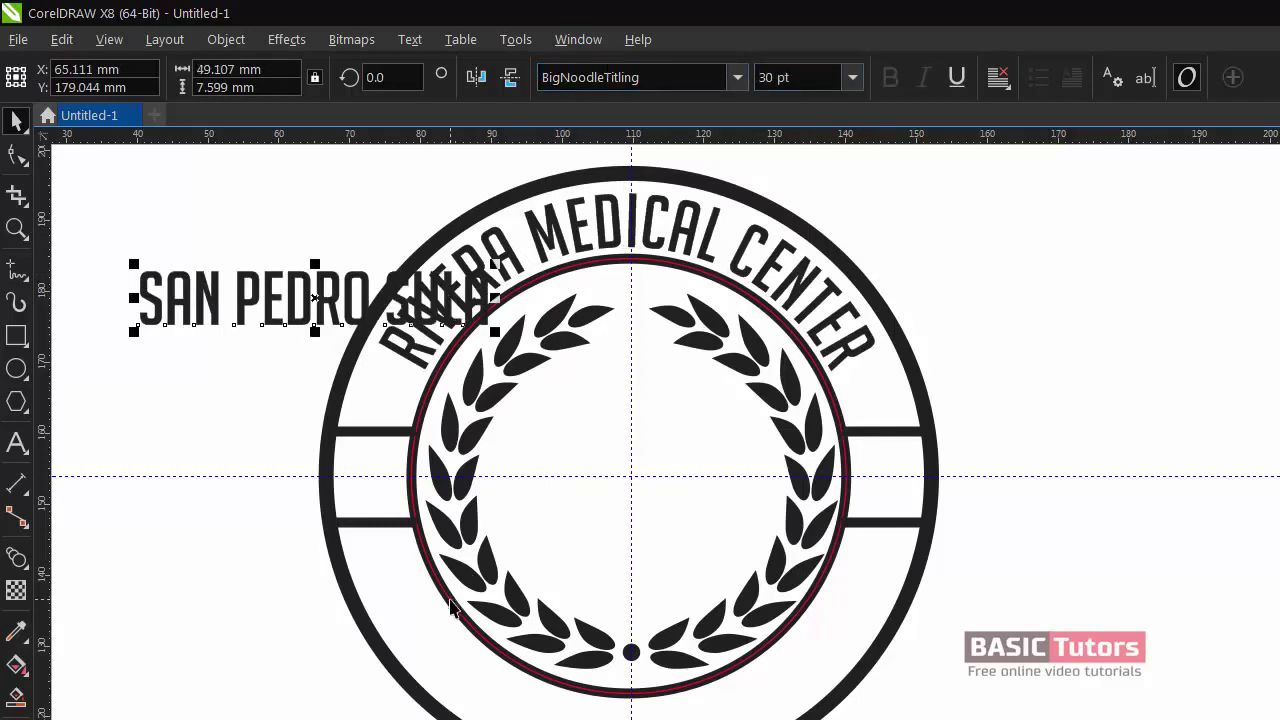
- Fit the "SAN PEDRO SULA" text to the path of the red circle
shift+click(452, 425)
click(410, 39)
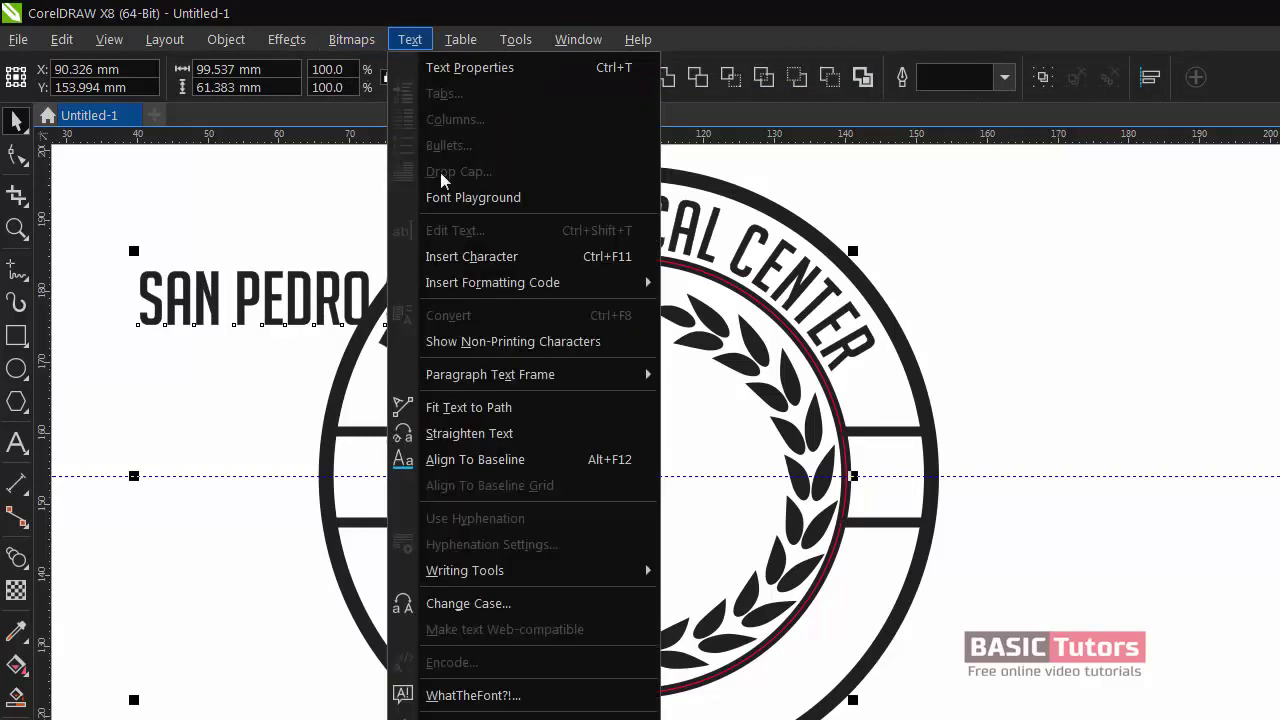
click(446, 407)
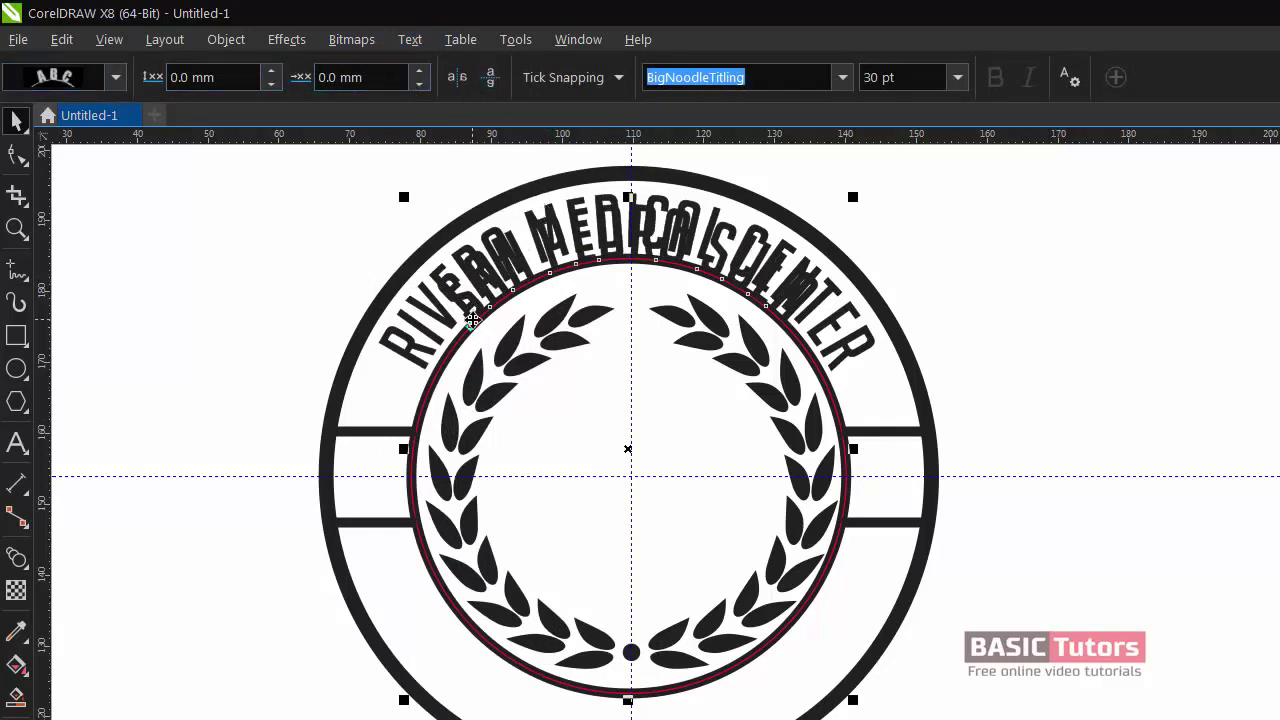
- Slide the "SAN PEDRO SULA" text to the bottom of the red circle and mirror it horizontally and vertically so it reads upright
drag(468, 327, 794, 632)
click(455, 79)
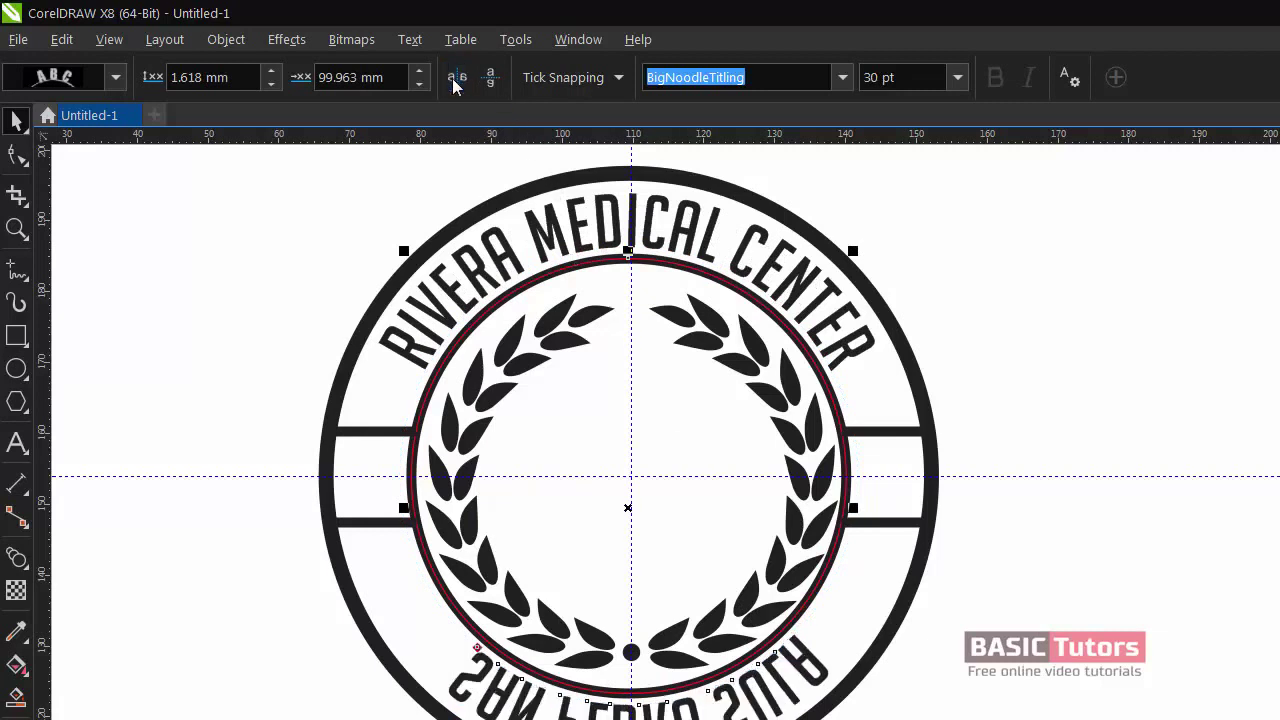
click(491, 79)
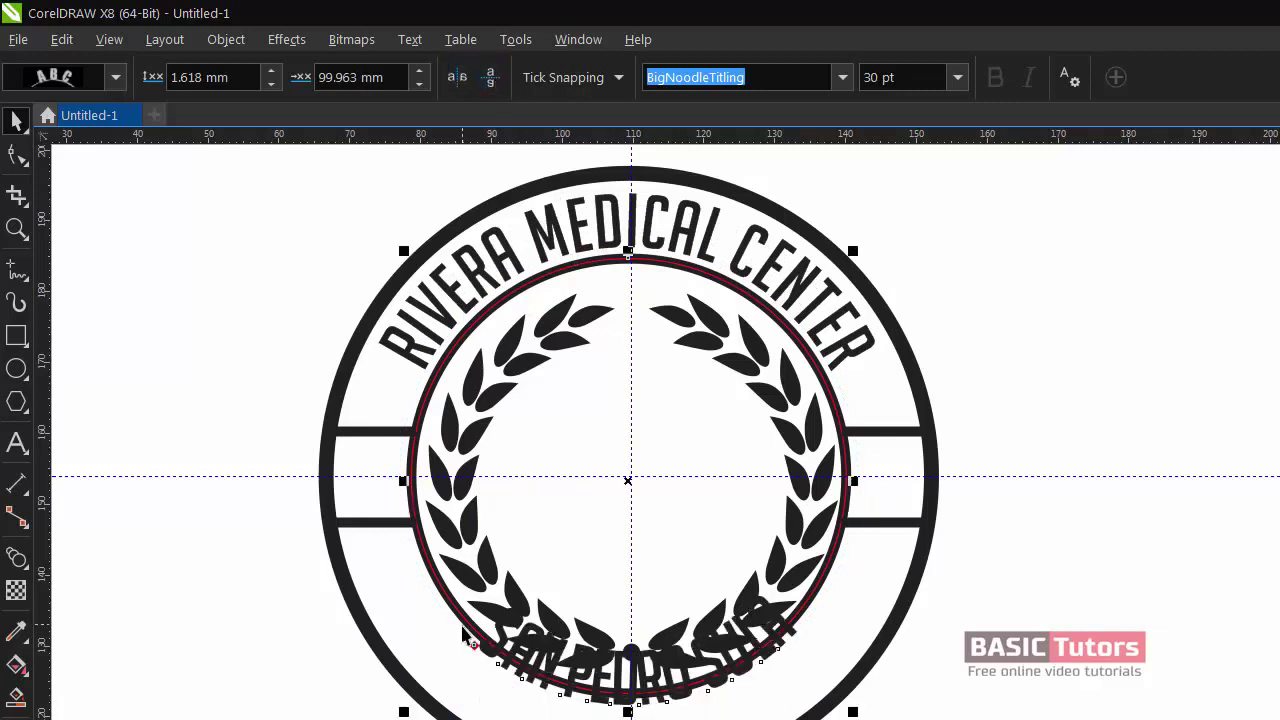
- Offset the "SAN PEDRO SULA" text 9.525 mm from the red circle so it sits within the emblem's lower ring
drag(475, 641, 450, 712)
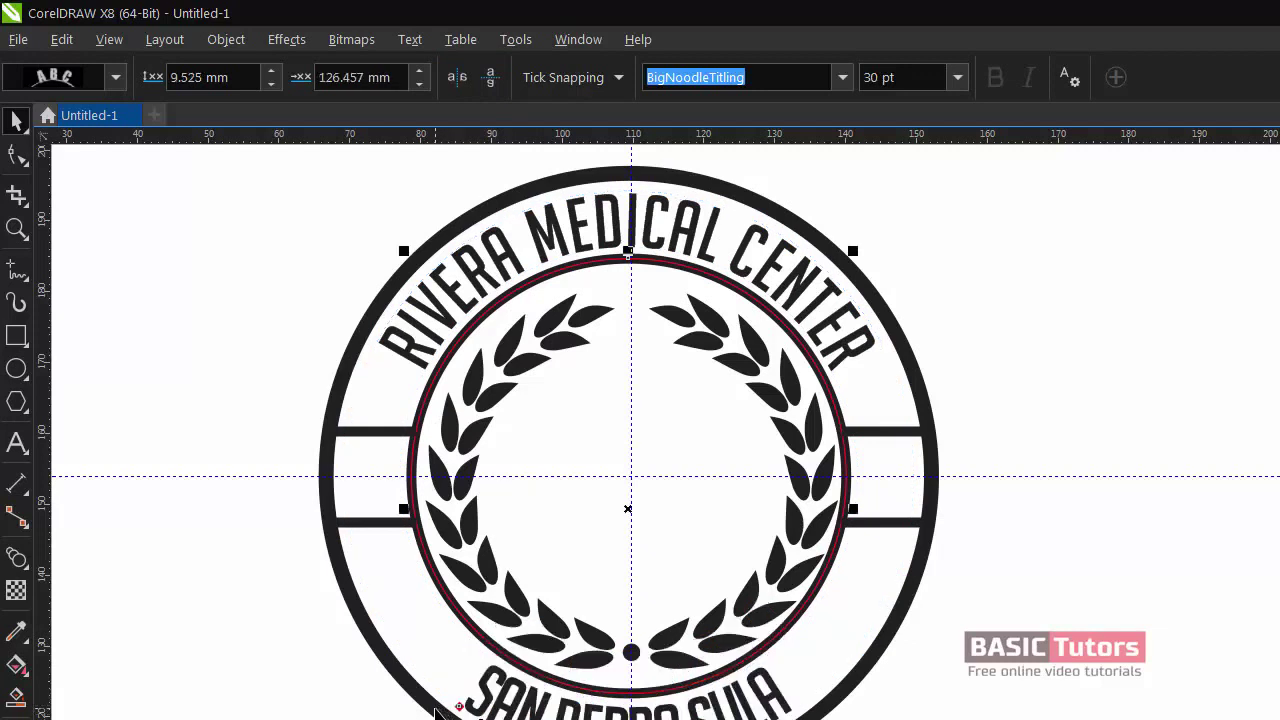
click(204, 487)
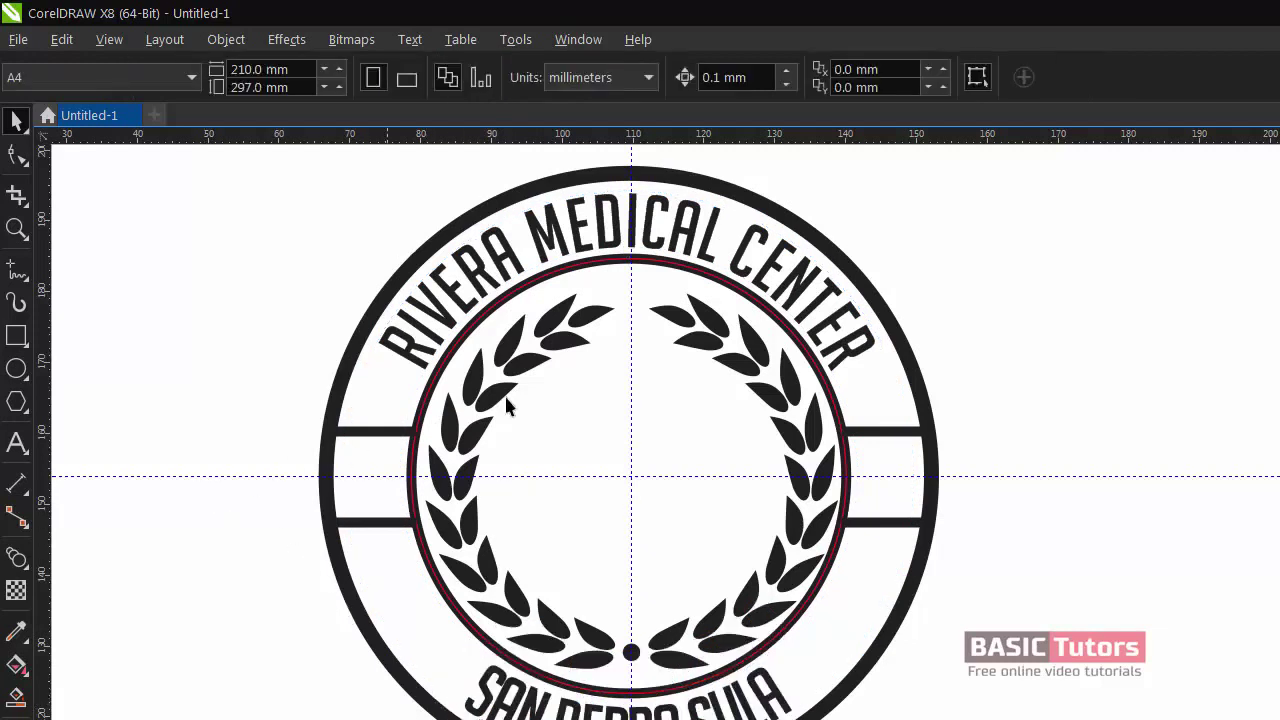
- Break the "SAN PEDRO SULA" text apart from its path and delete the red circle
click(740, 297)
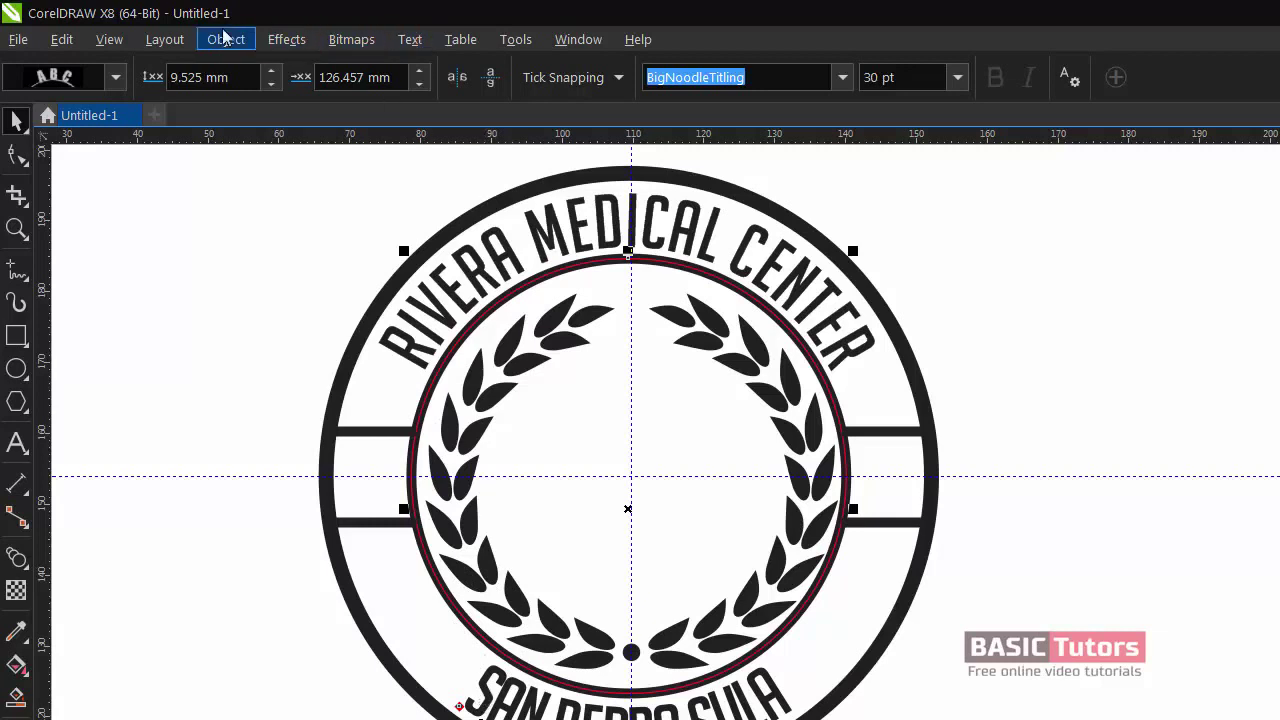
scroll(630, 430, down, 1)
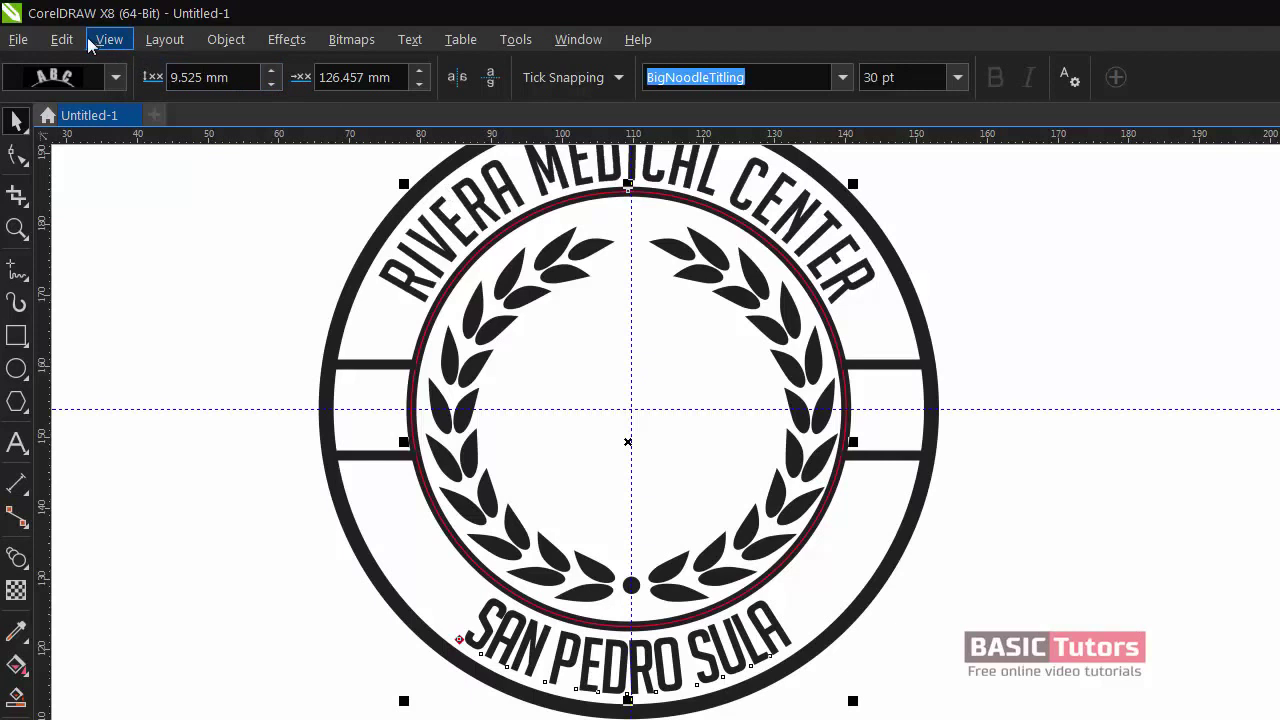
click(226, 39)
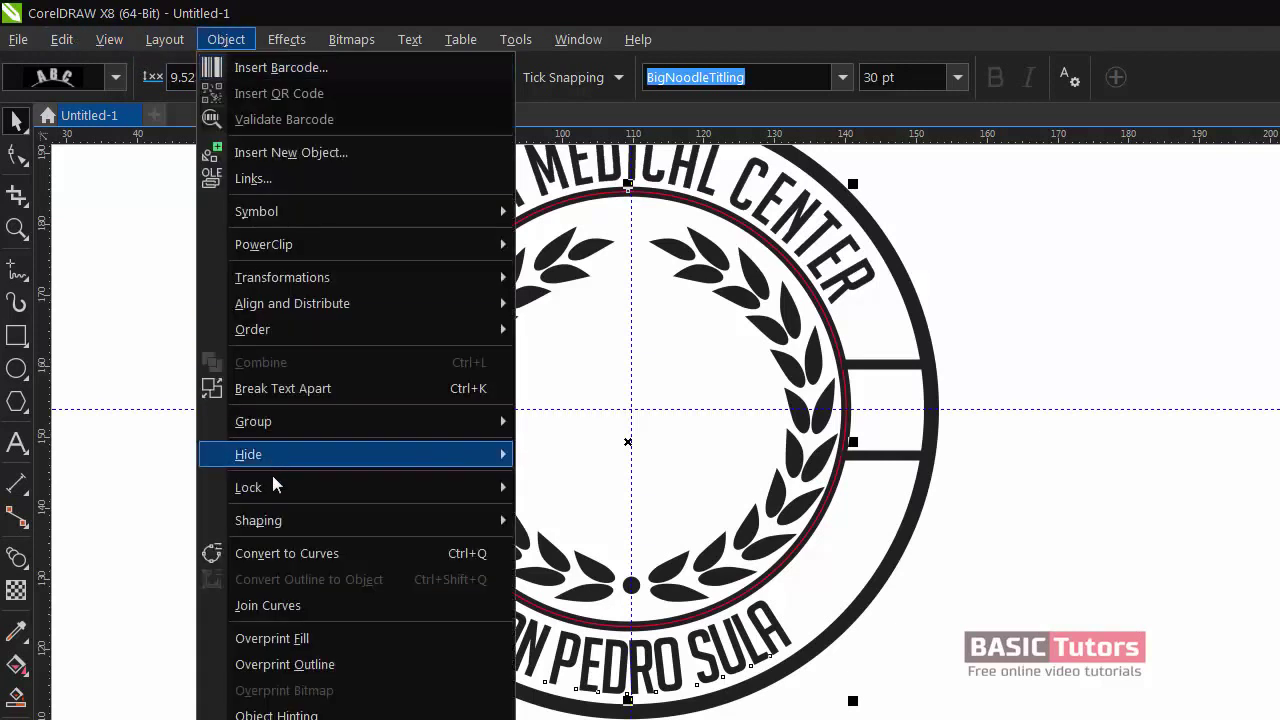
click(295, 394)
click(384, 540)
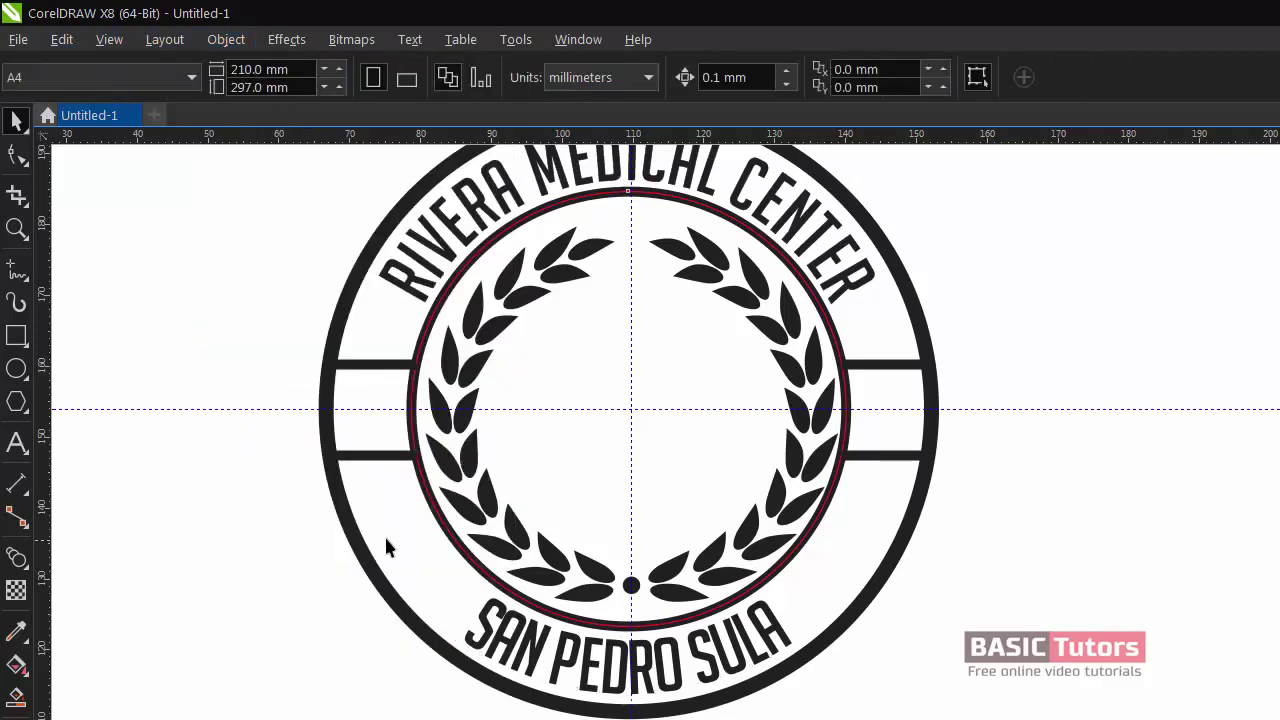
click(438, 524)
key(Escape)
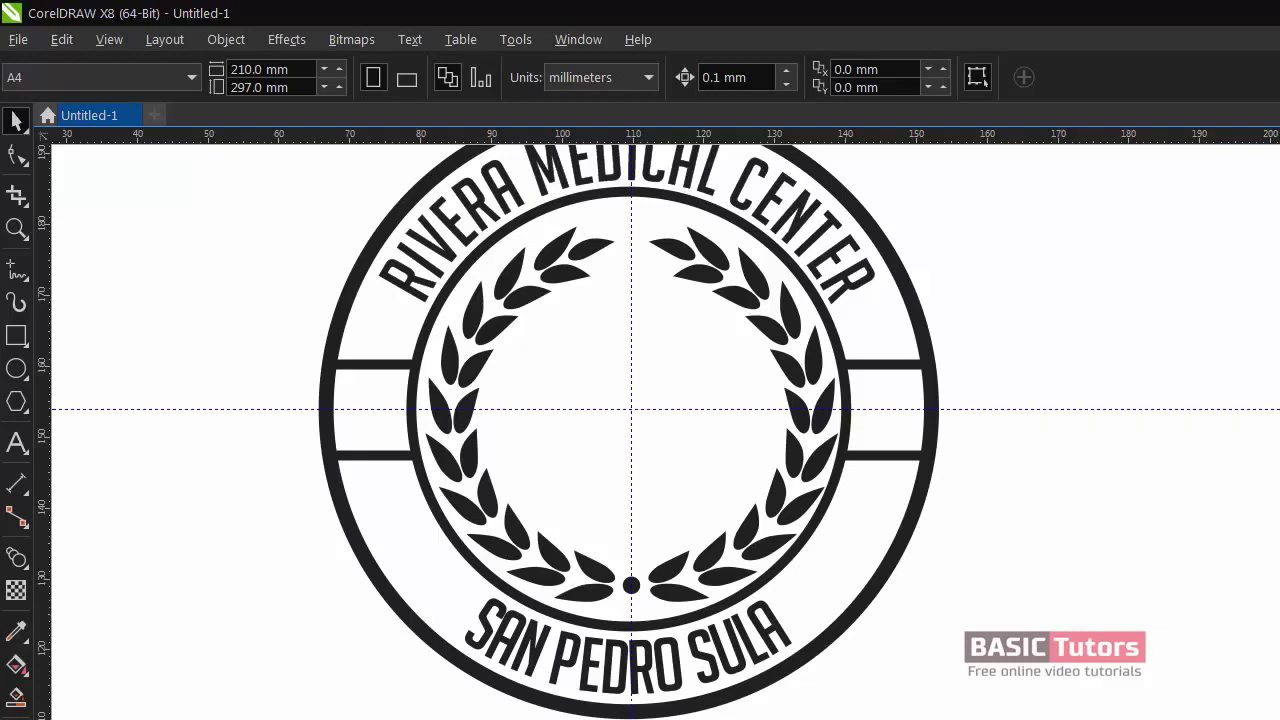
- Fill the "RIVERA MEDICAL CENTER" text with red, CMYK 0, 100, 100, 0
click(777, 203)
double_click(777, 203)
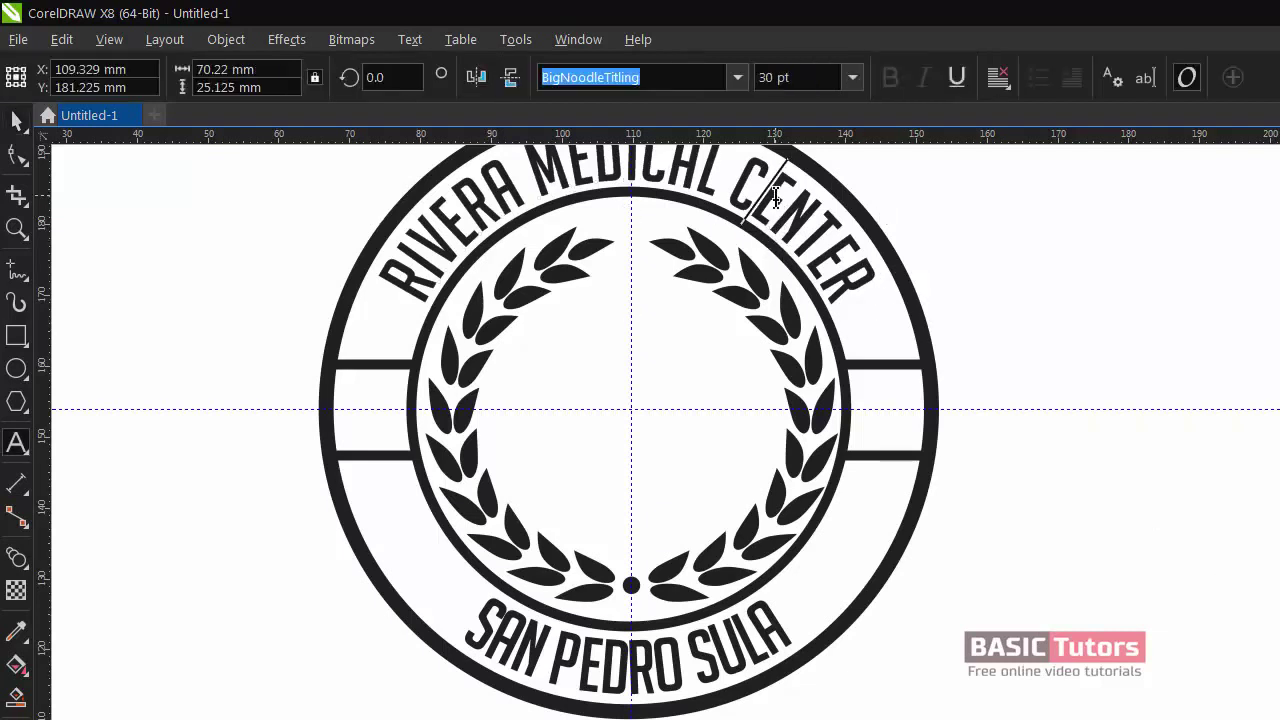
key(ctrl+a)
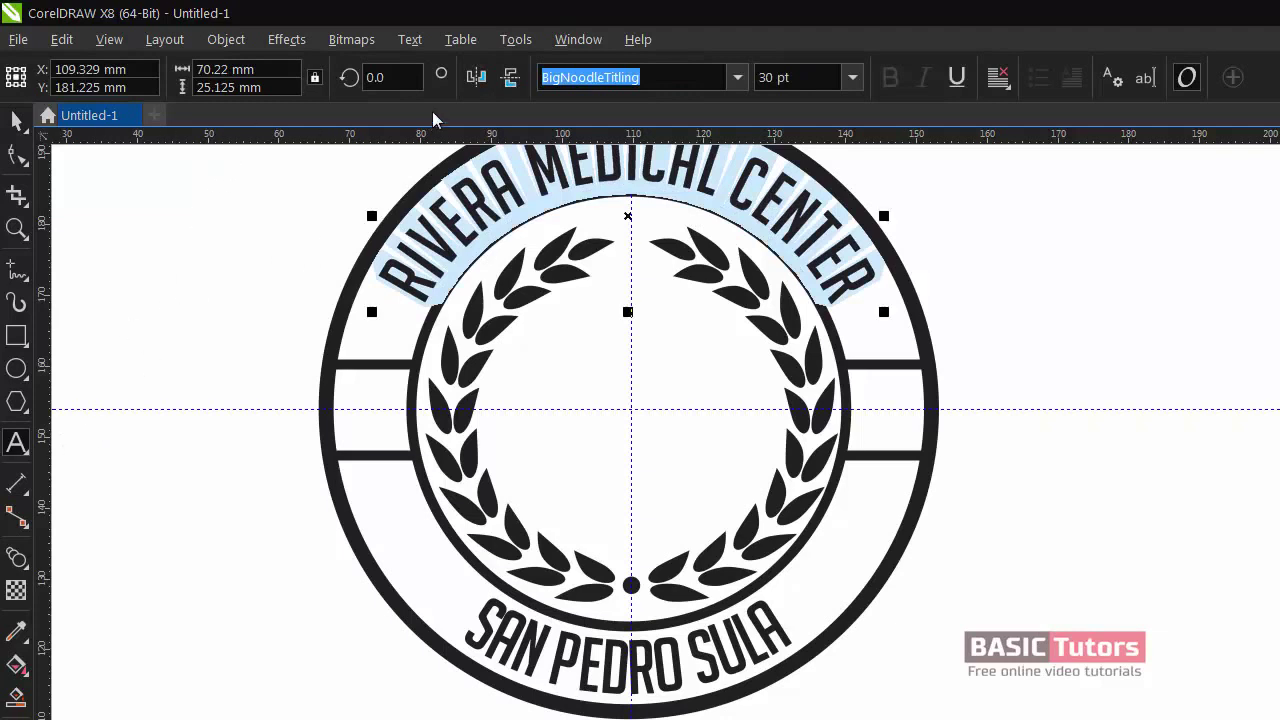
click(17, 665)
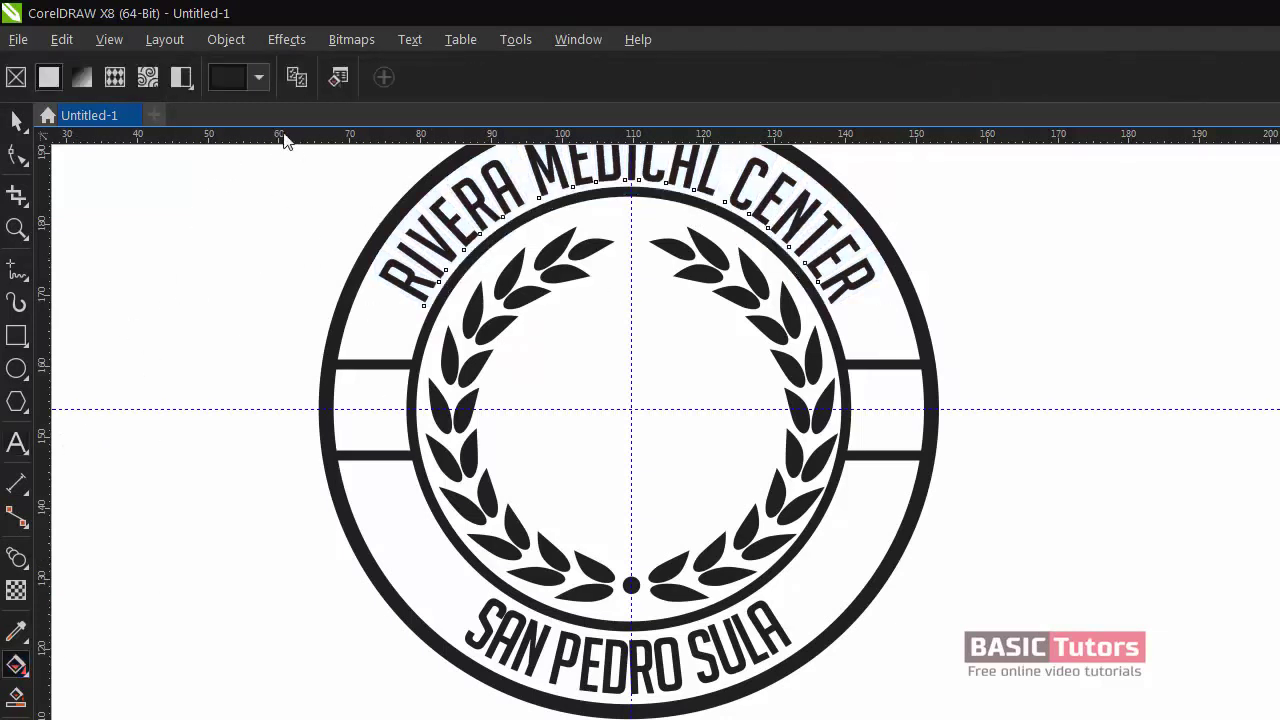
click(229, 80)
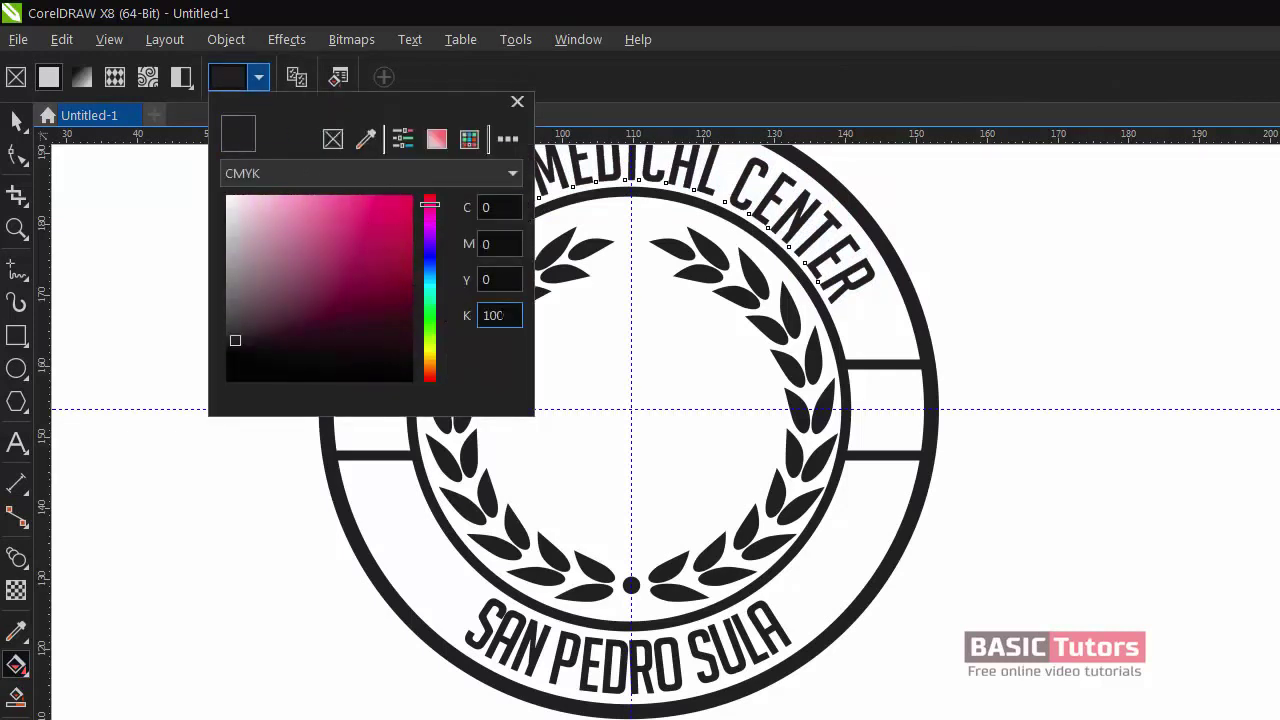
text(100)
key(Tab)
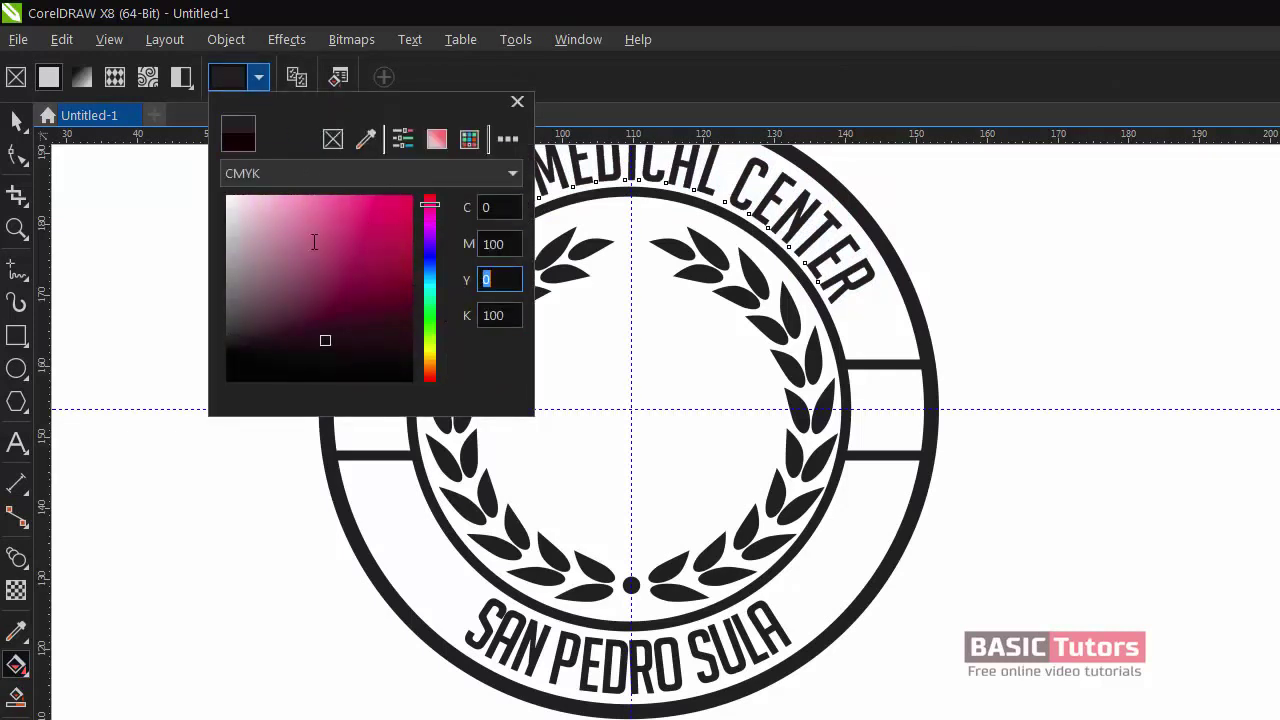
key(Tab)
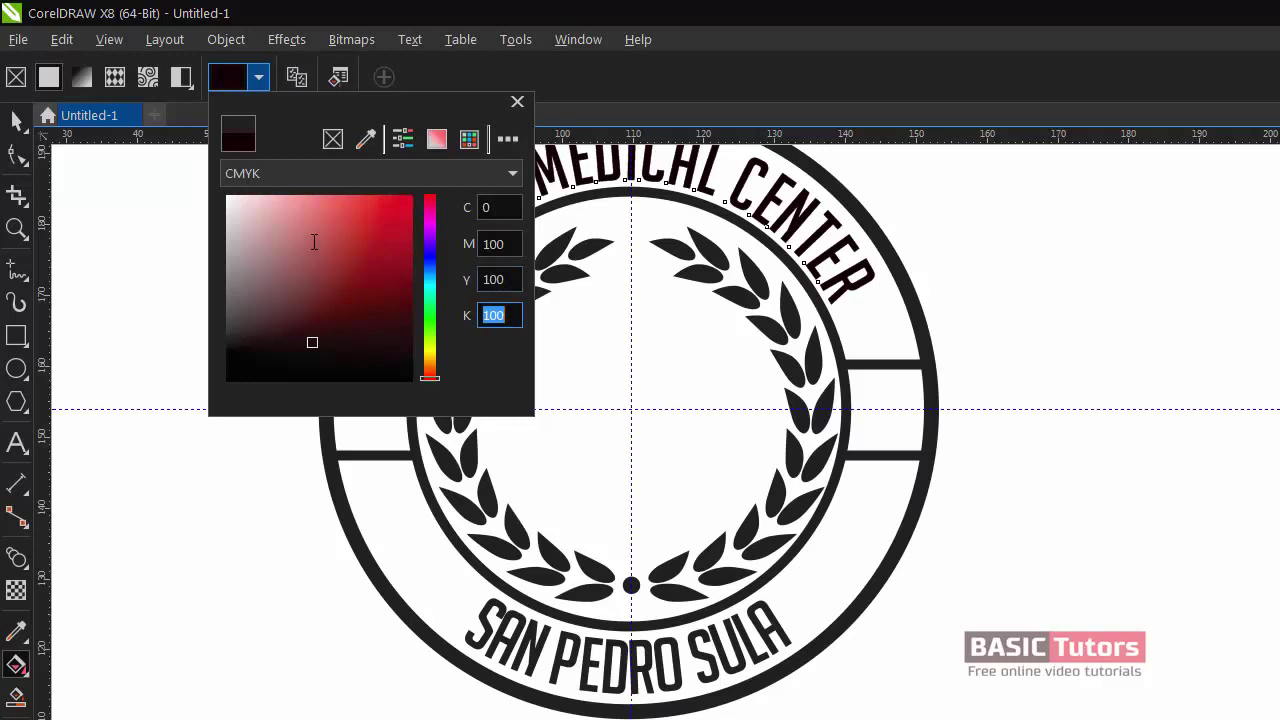
text(0)
key(Return)
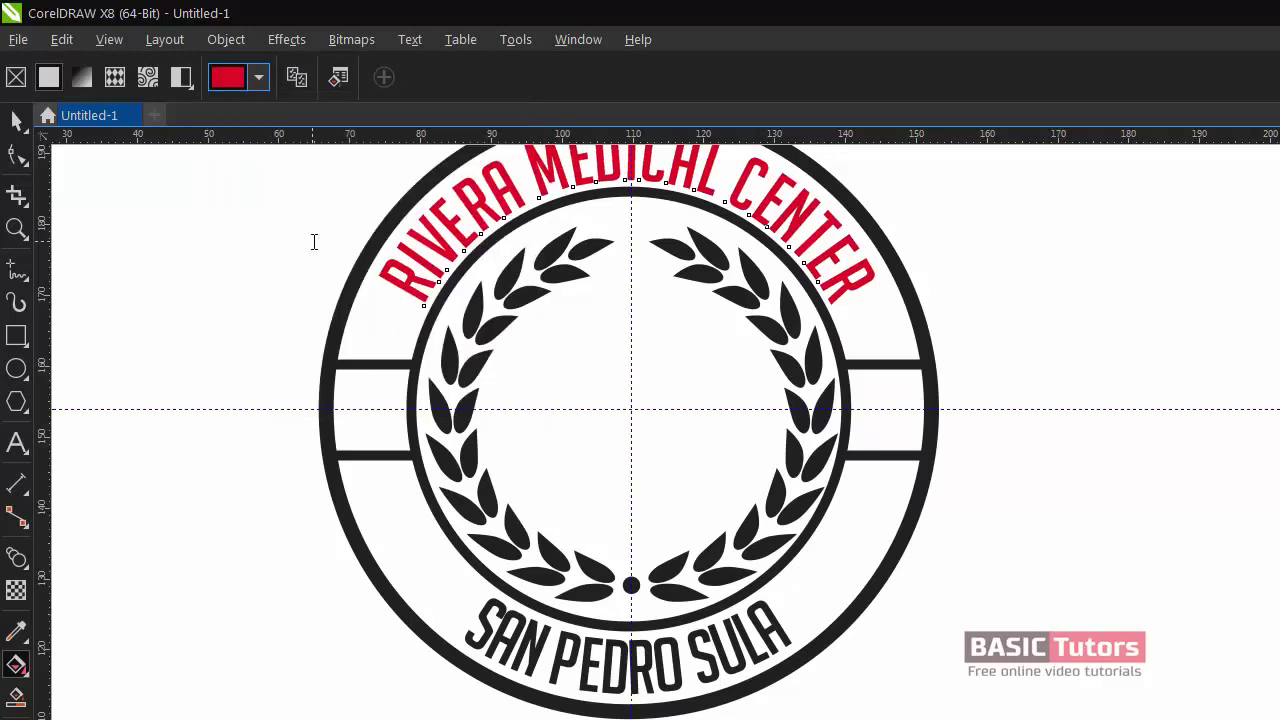
click(17, 121)
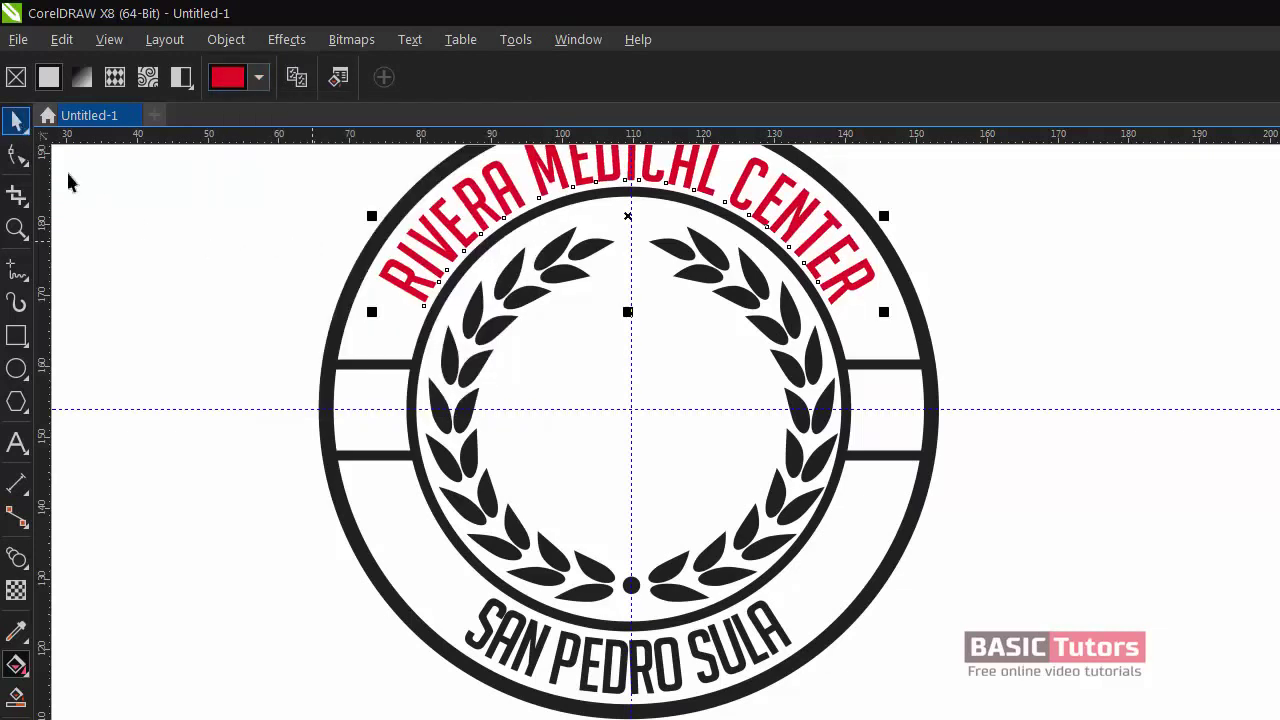
click(68, 180)
- Sample the red of the upper text and apply it to the "SAN PEDRO SULA" text
click(517, 650)
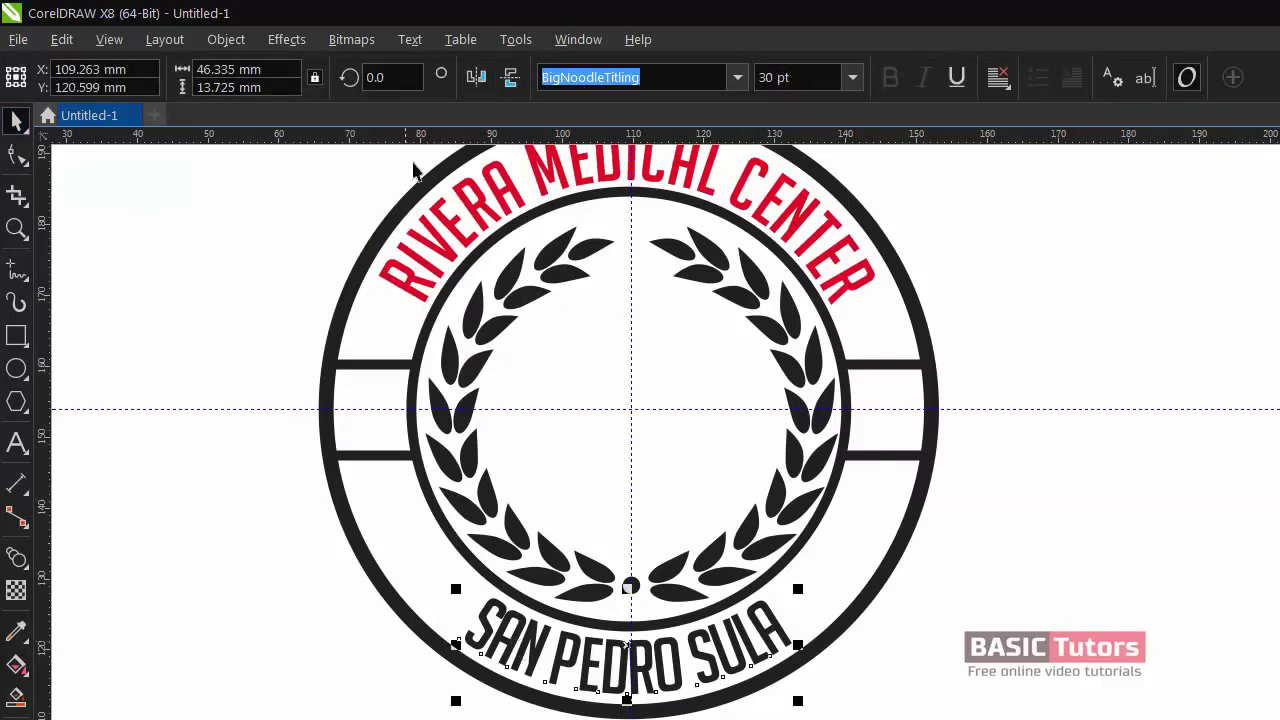
click(16, 630)
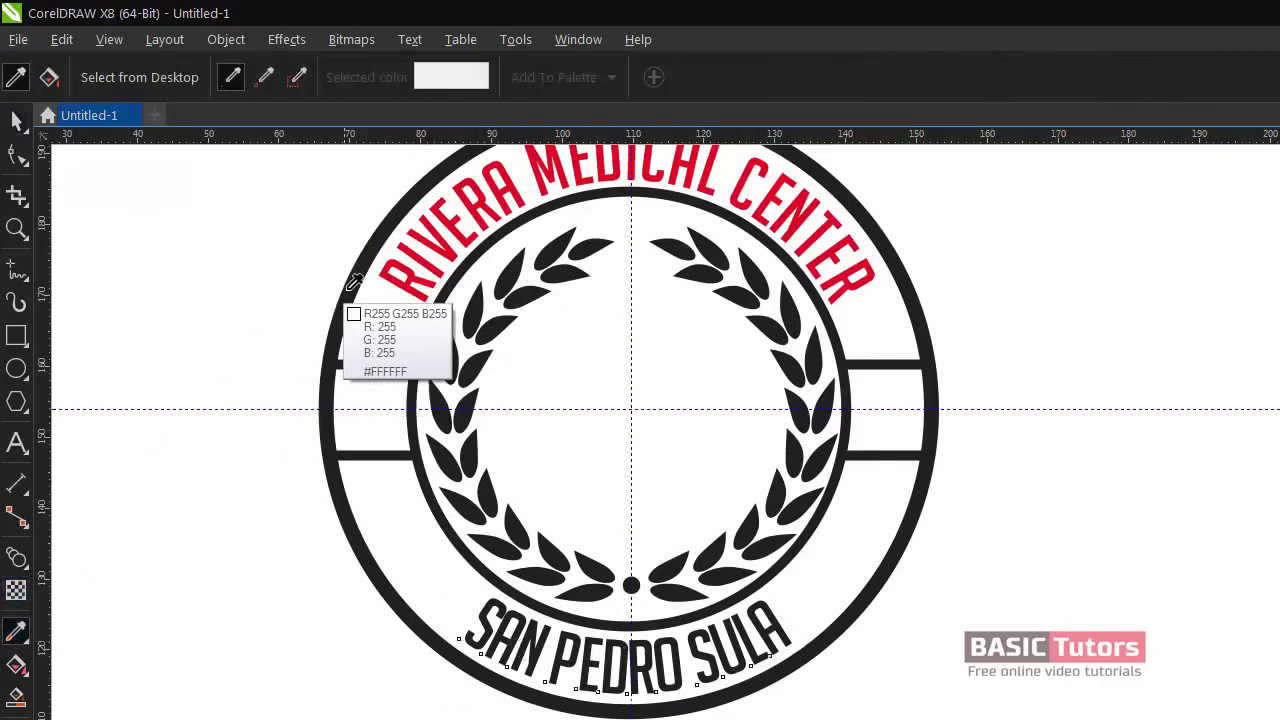
click(404, 261)
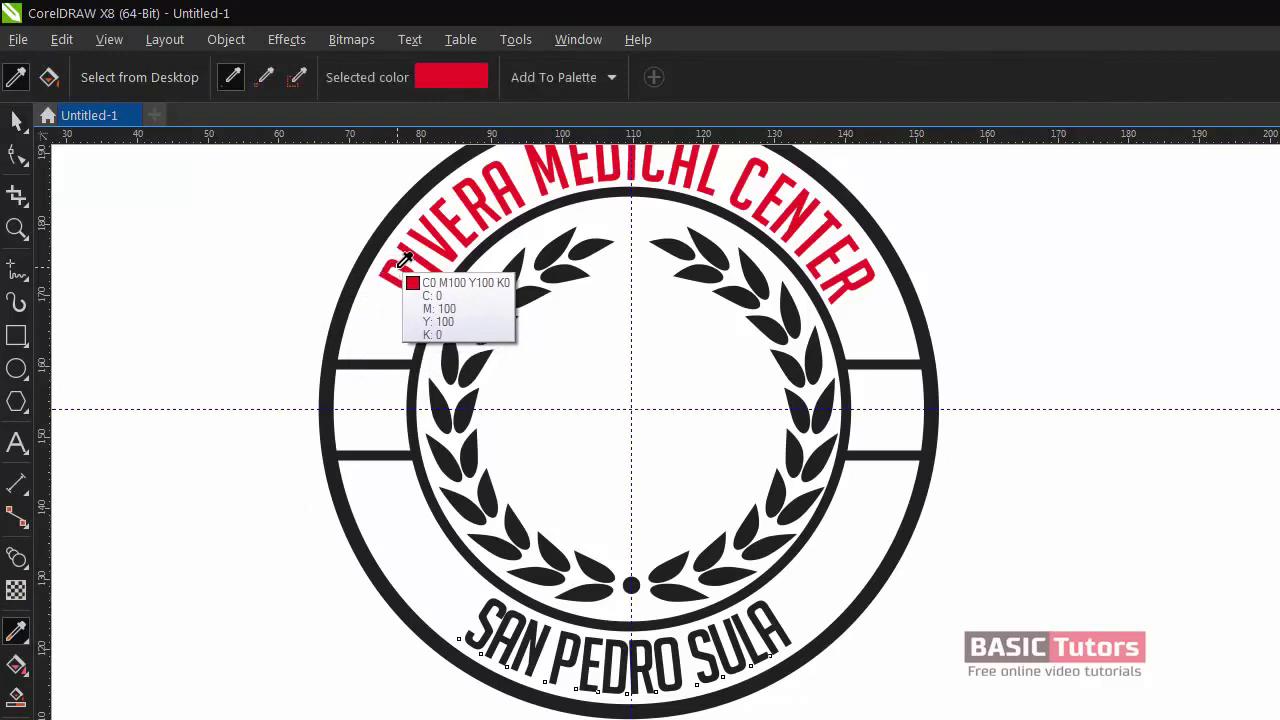
click(490, 614)
key(space)
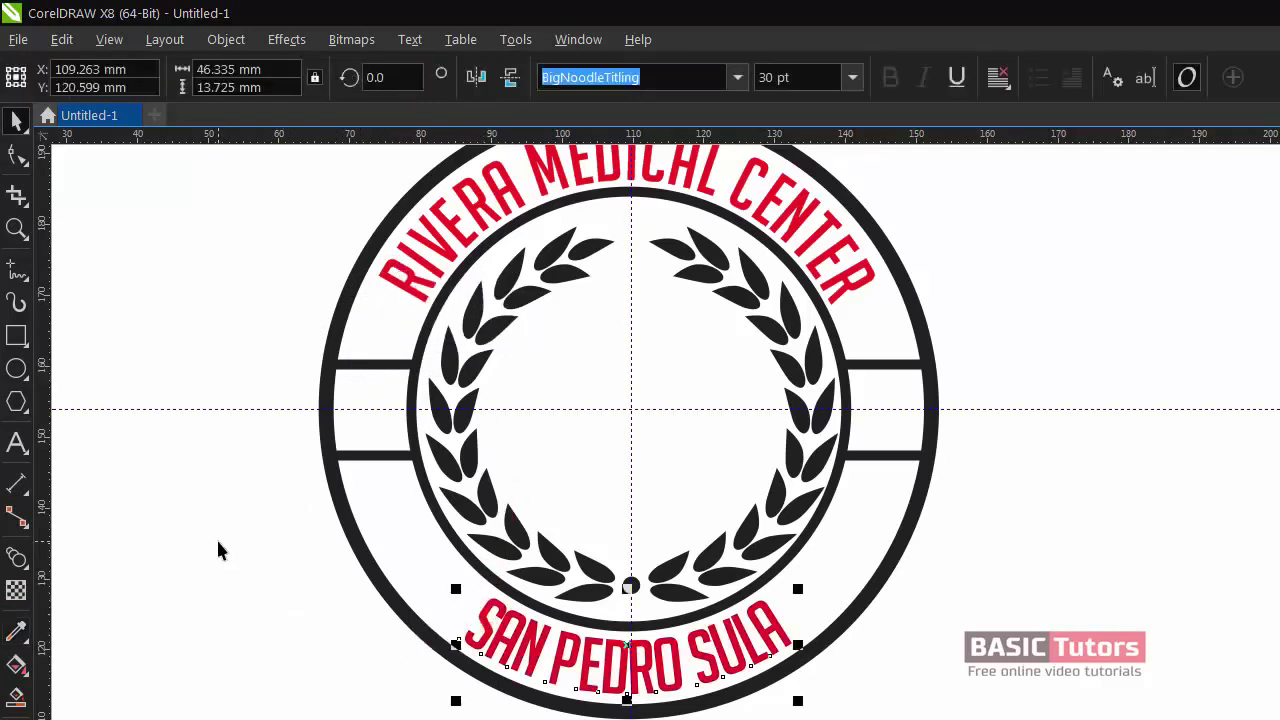
click(213, 532)
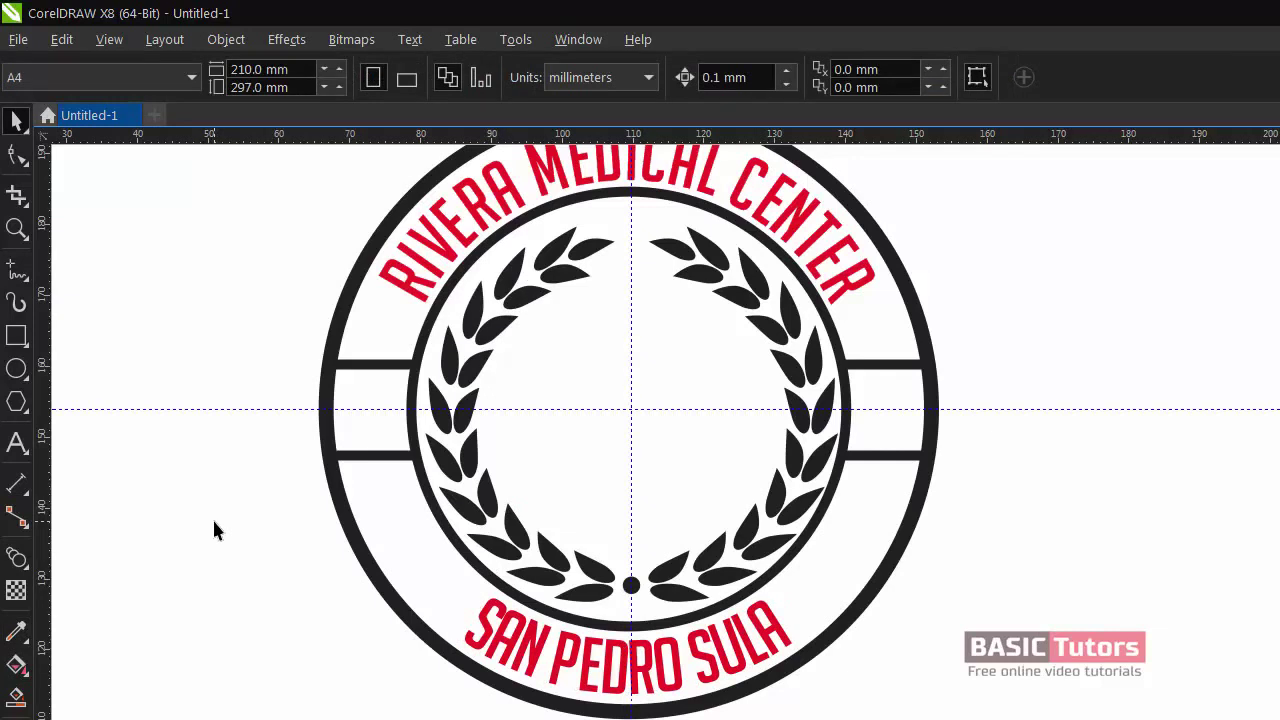
- Add the text "19" in the BigNoodleTitling font and place it inside the emblem's left side band
click(16, 442)
click(186, 310)
text(19)
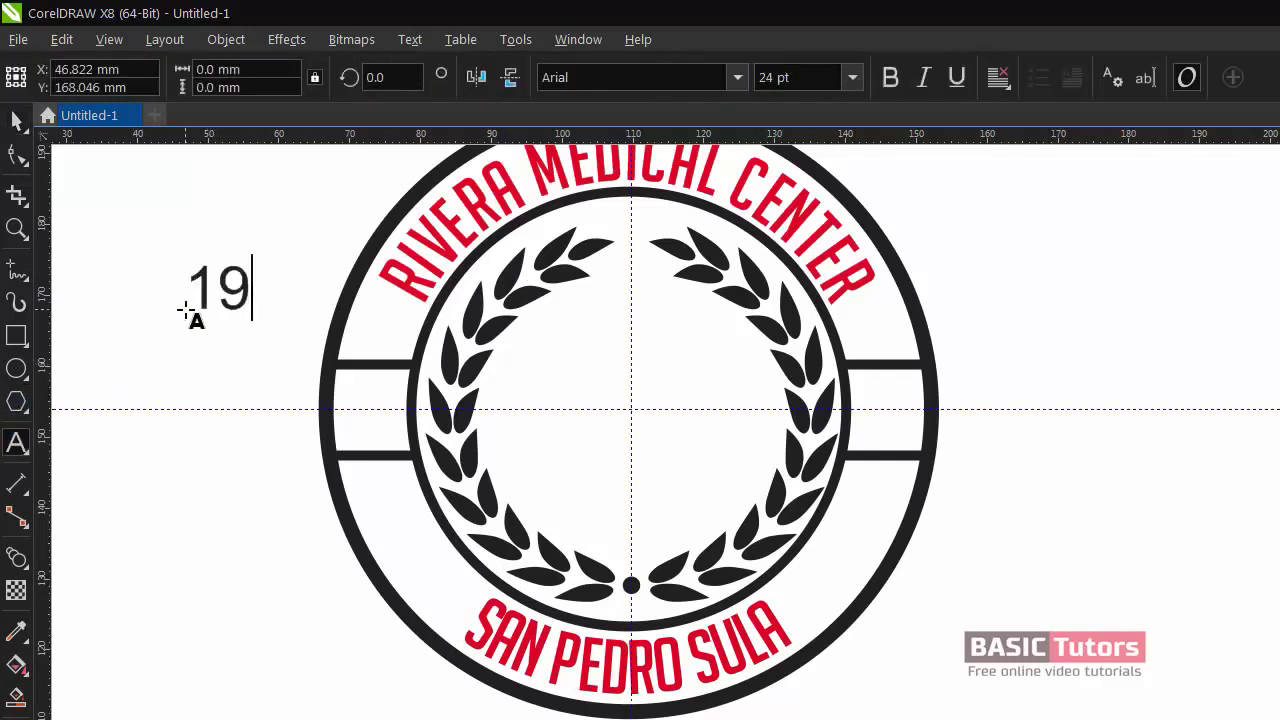
key(ctrl+space)
click(737, 77)
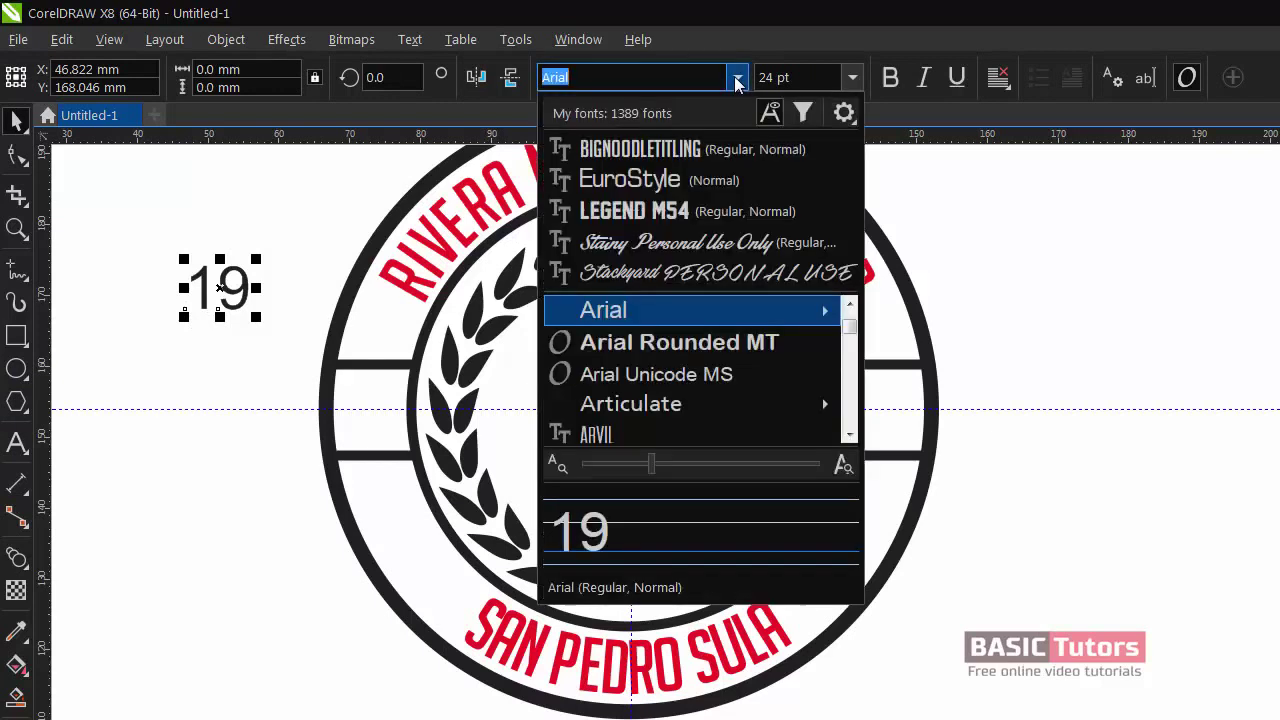
click(660, 146)
drag(215, 283, 372, 418)
click(191, 337)
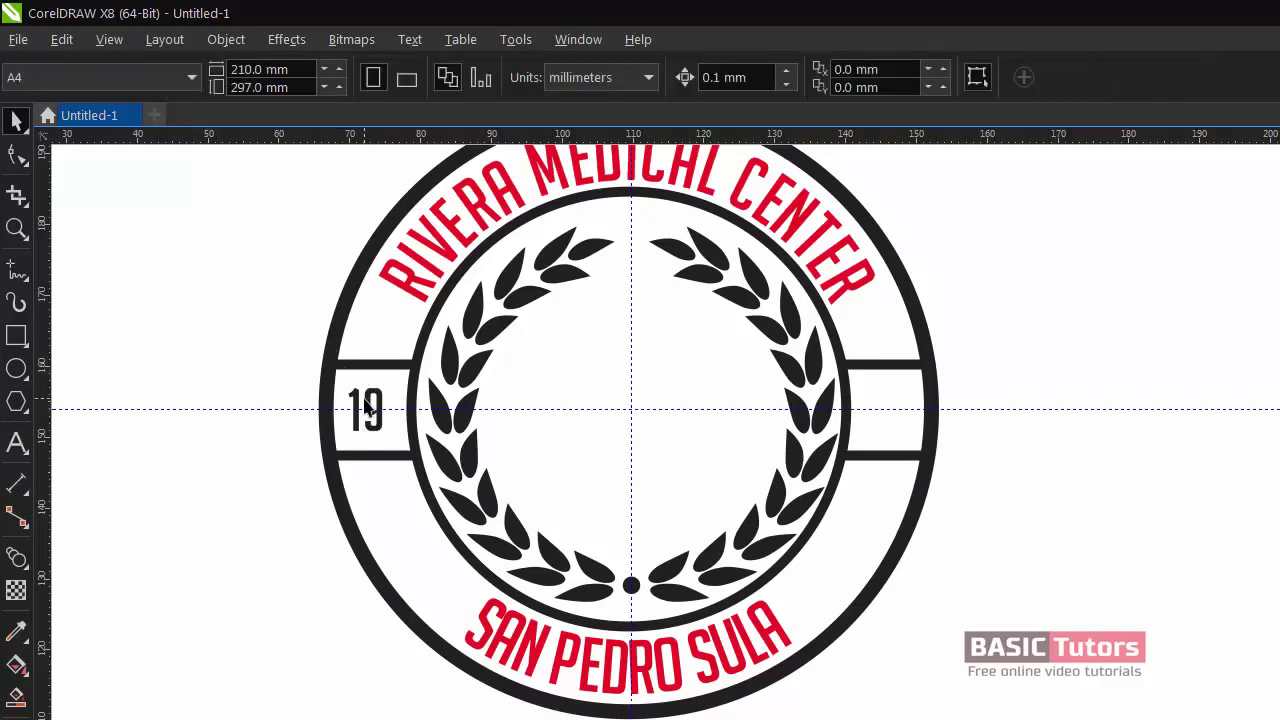
- Copy the "19" into the right side band, change the copy to "90" and nudge it left to centre it
click(367, 406)
drag(367, 404, 895, 420)
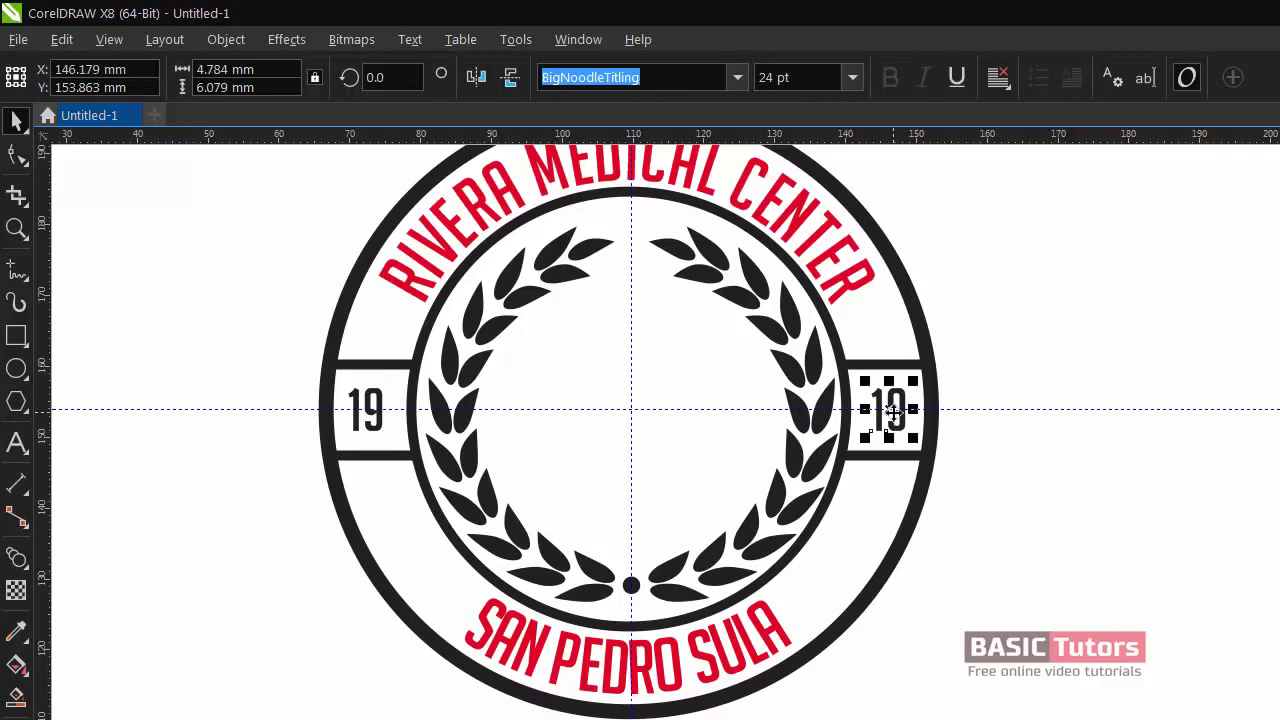
double_click(890, 404)
key(ctrl+a)
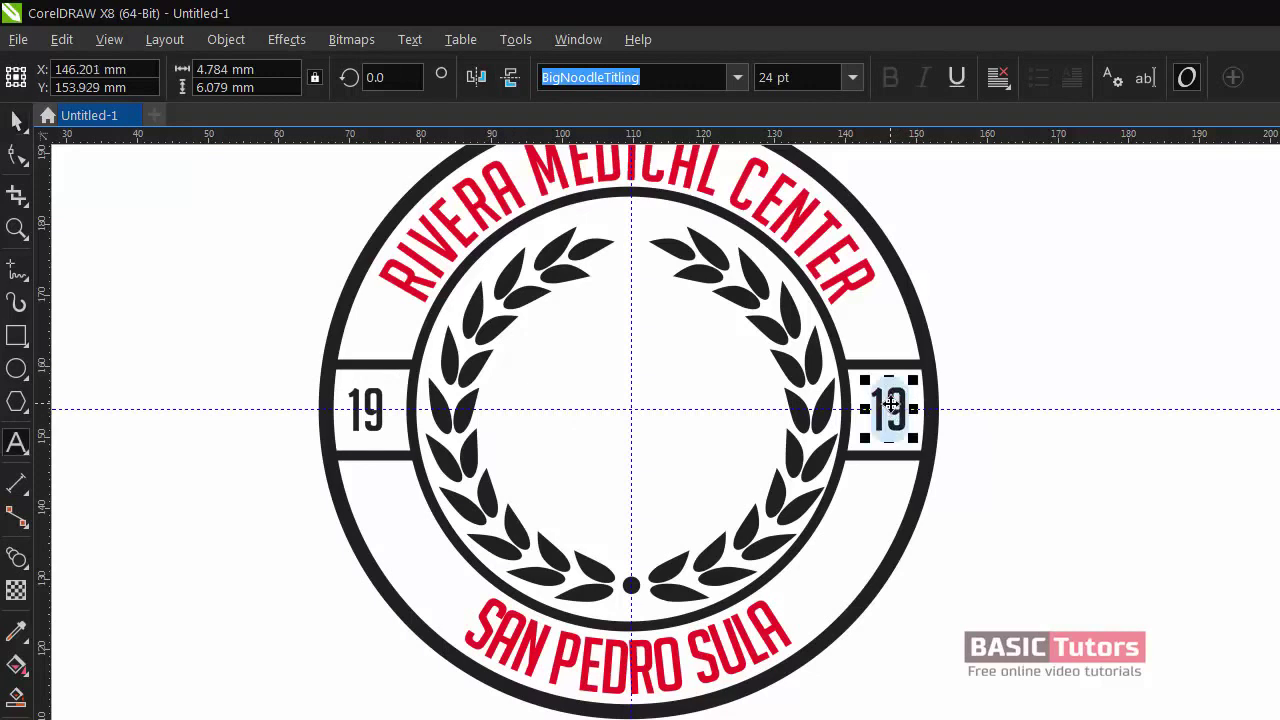
text(90)
key(ctrl+space)
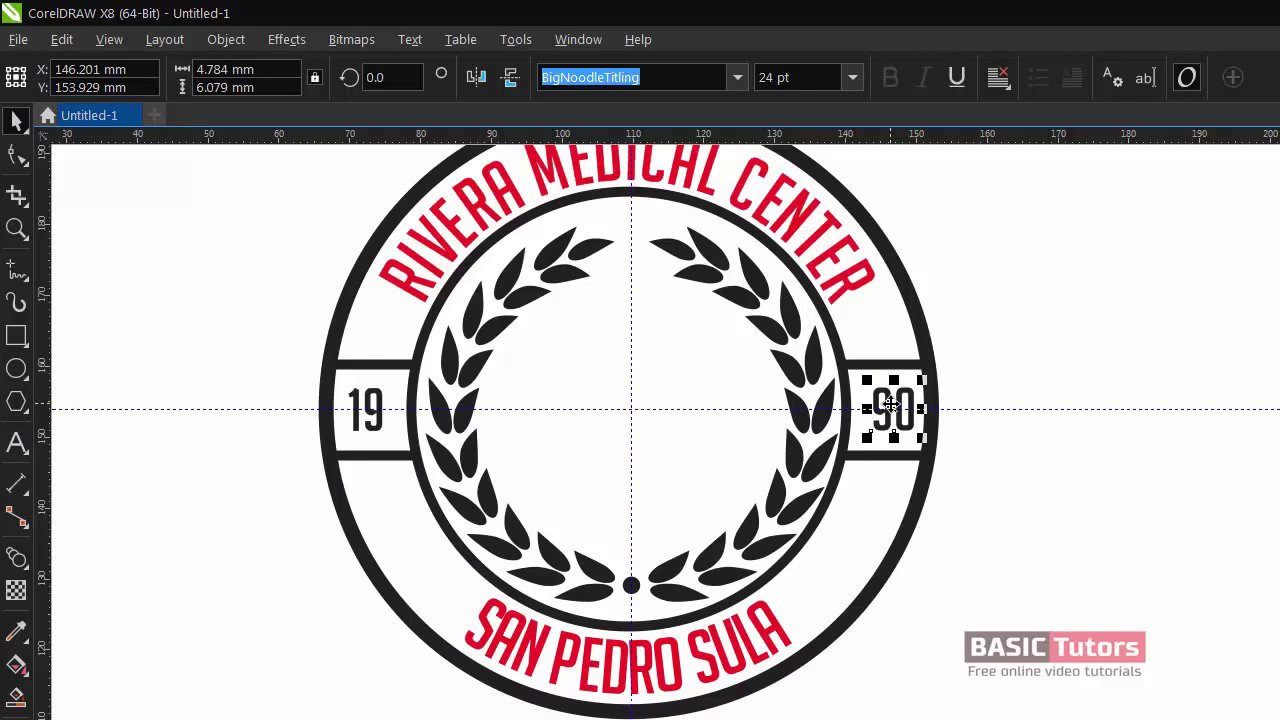
key(Left)
key(Left)
key(Left)
click(1045, 318)
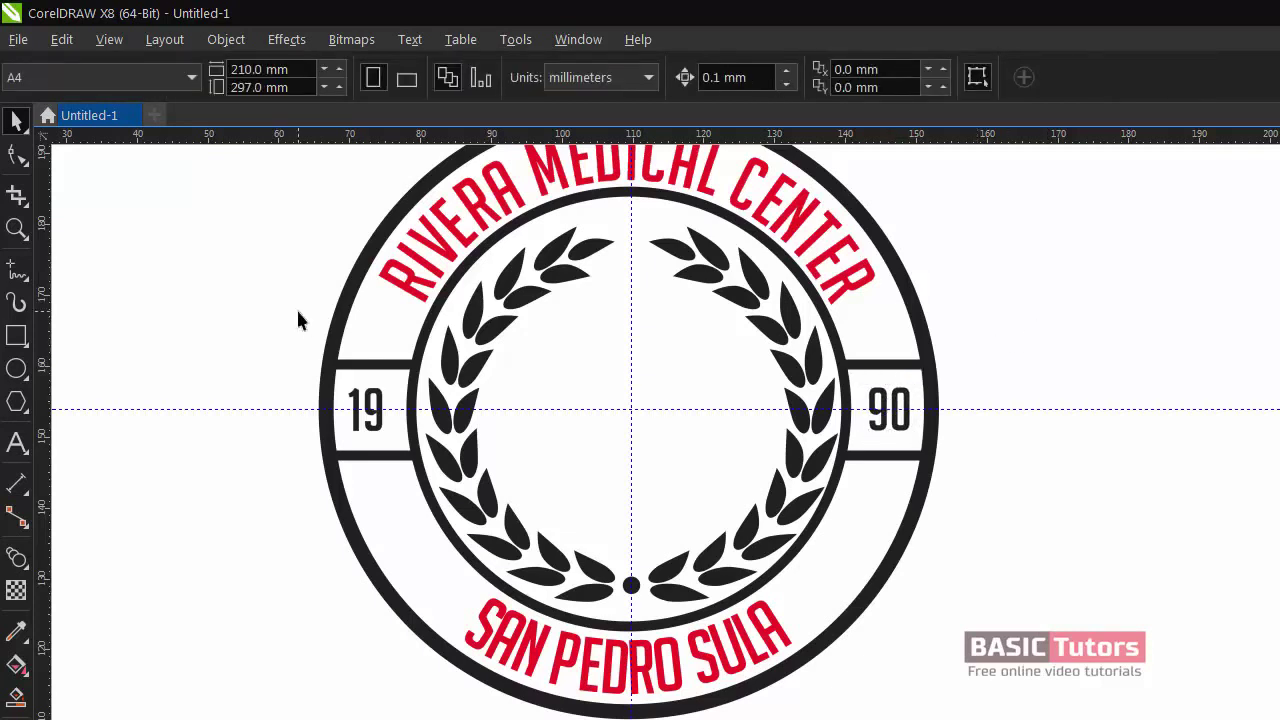
- Draw a circle about 9 mm wide beside the emblem, add a concentric copy about 14 mm wide and combine both into a ring
click(16, 368)
drag(1050, 222, 1114, 286)
key(space)
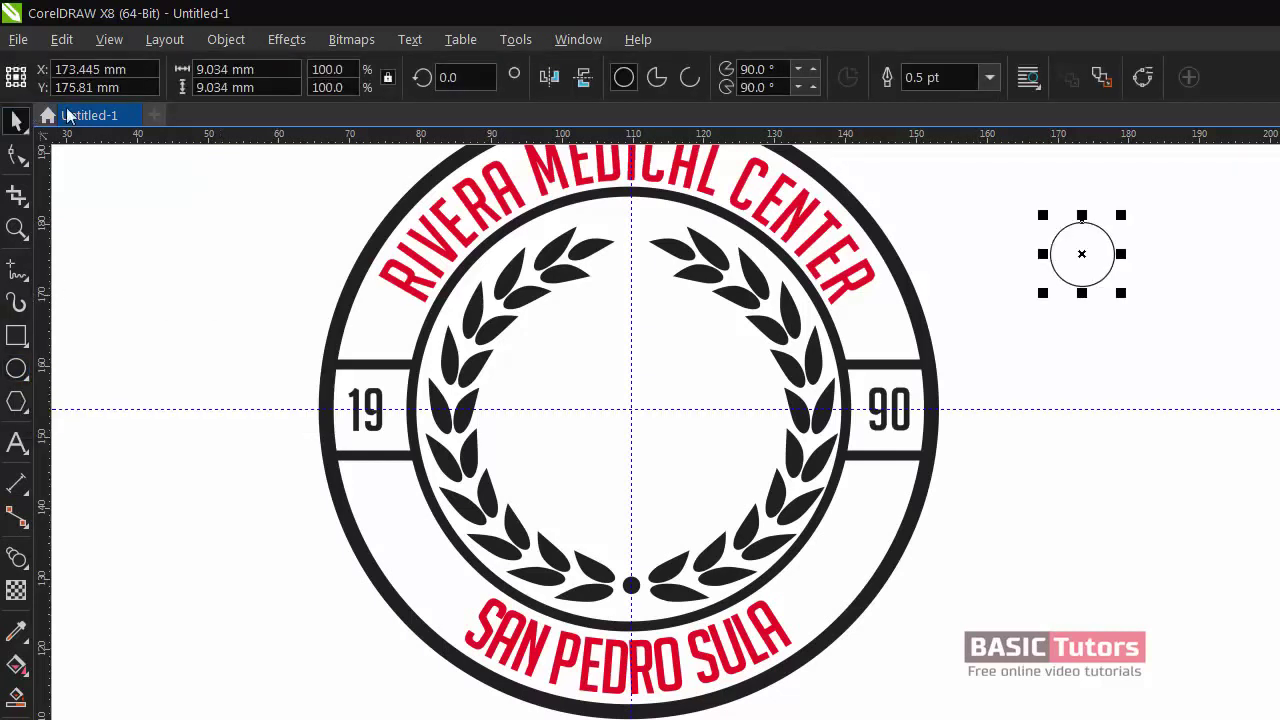
click(1128, 268)
click(1114, 259)
drag(1121, 215, 1139, 197)
right_click(1139, 197)
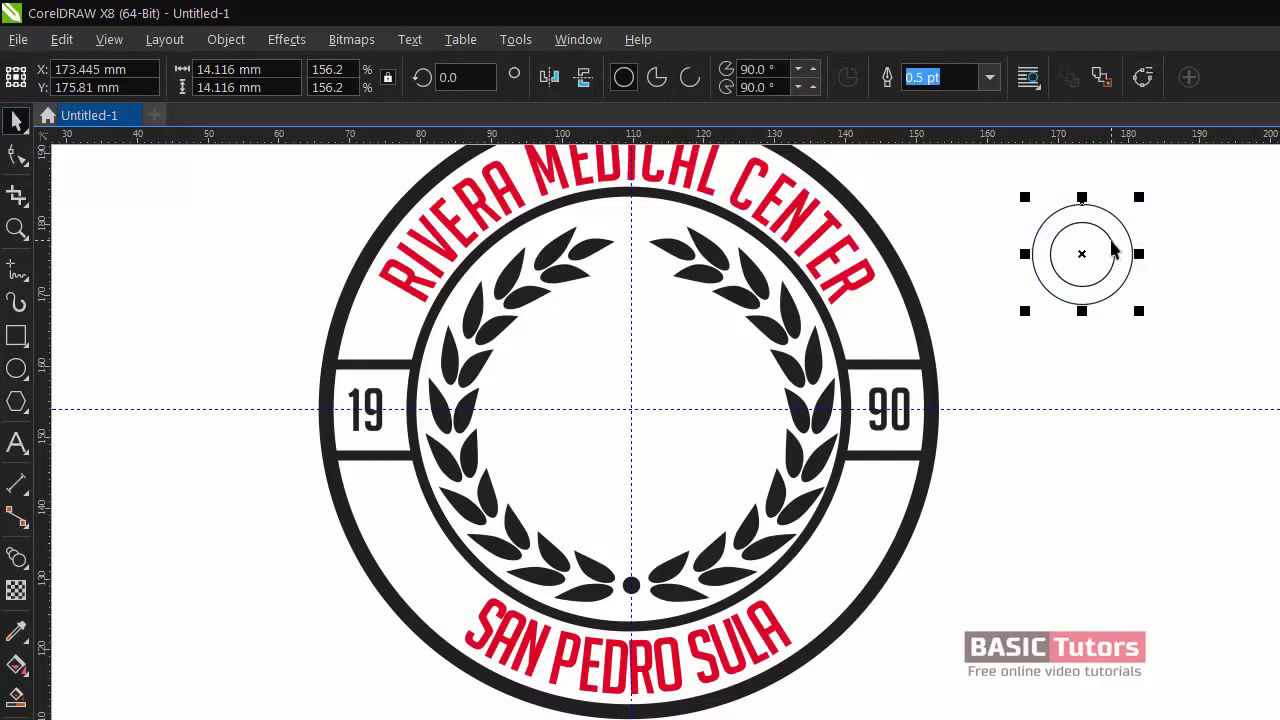
shift+click(1113, 249)
click(624, 78)
click(409, 328)
- Draw a narrow upright rectangle about 3.7 mm wide and 43.9 mm tall below the ring and centre it horizontally with the ring
click(16, 336)
drag(1066, 282, 1092, 593)
drag(1079, 438, 1084, 447)
shift+click(1123, 282)
key(c)
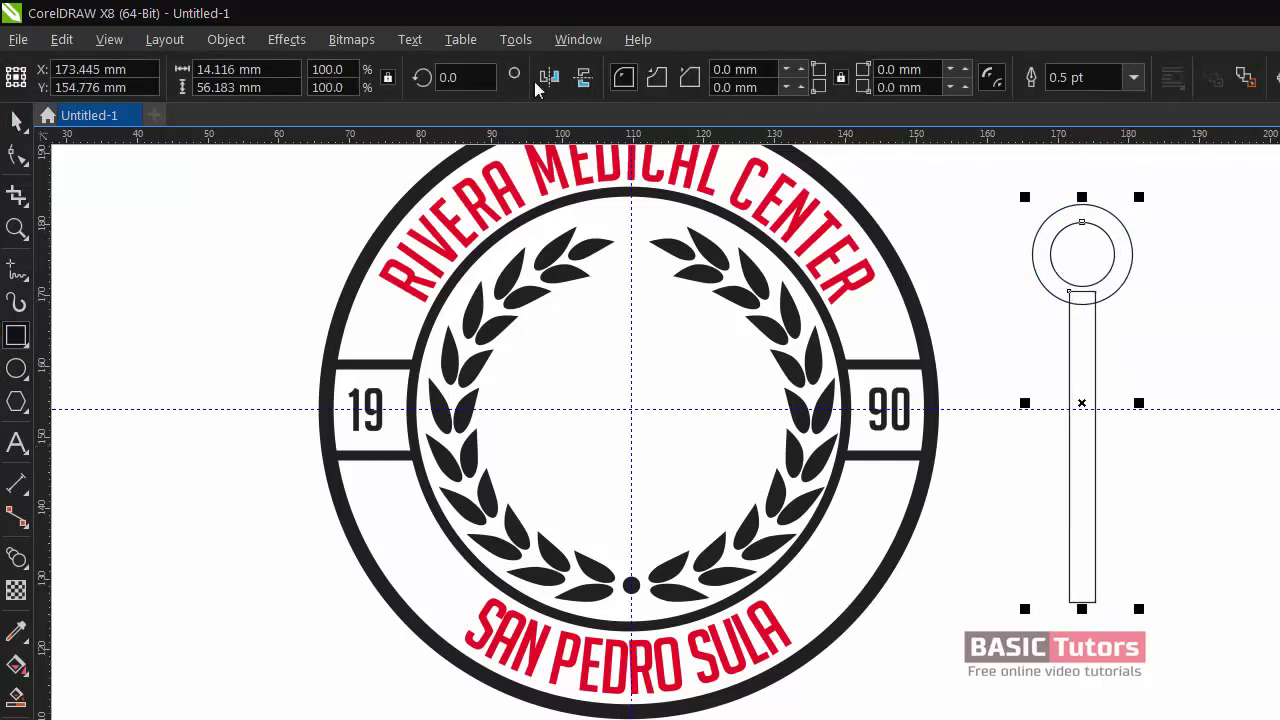
- Weld the narrow rectangle to the ring to form a single rod shape
click(1090, 366)
shift+click(1109, 267)
click(16, 121)
click(1092, 320)
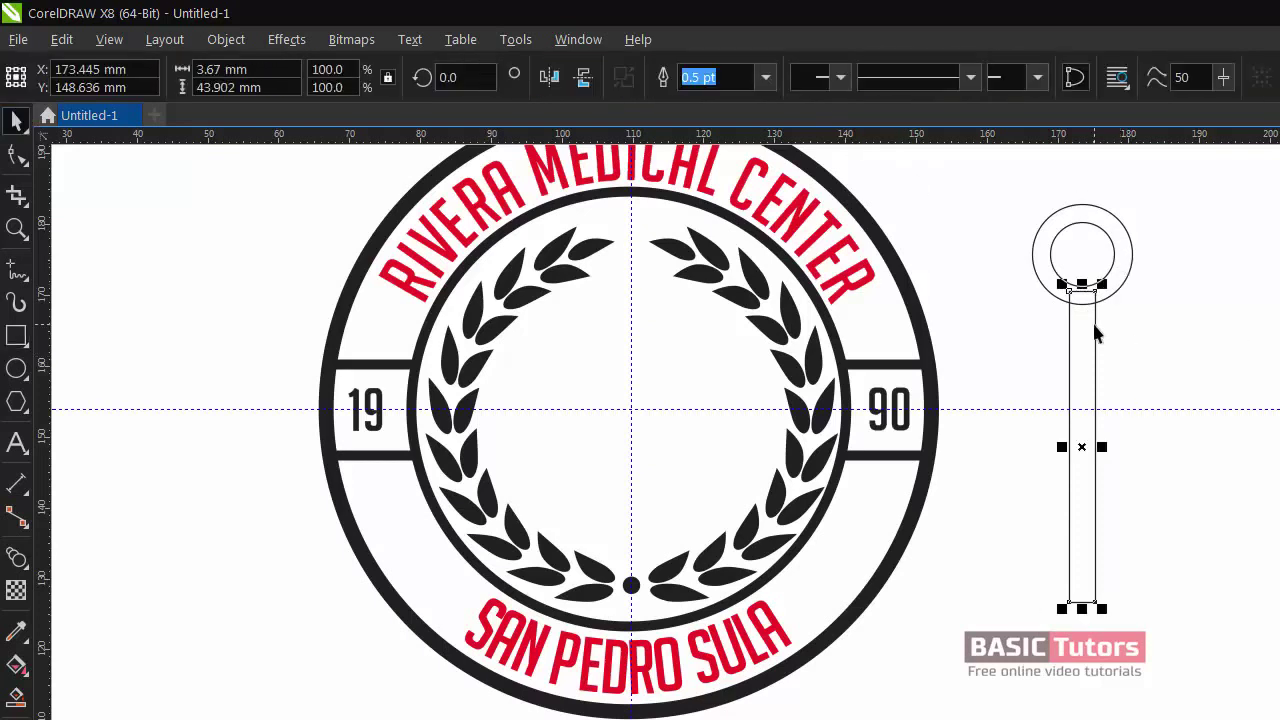
key(ctrl+a)
click(664, 78)
key(ctrl+z)
click(1095, 336)
shift+click(1132, 268)
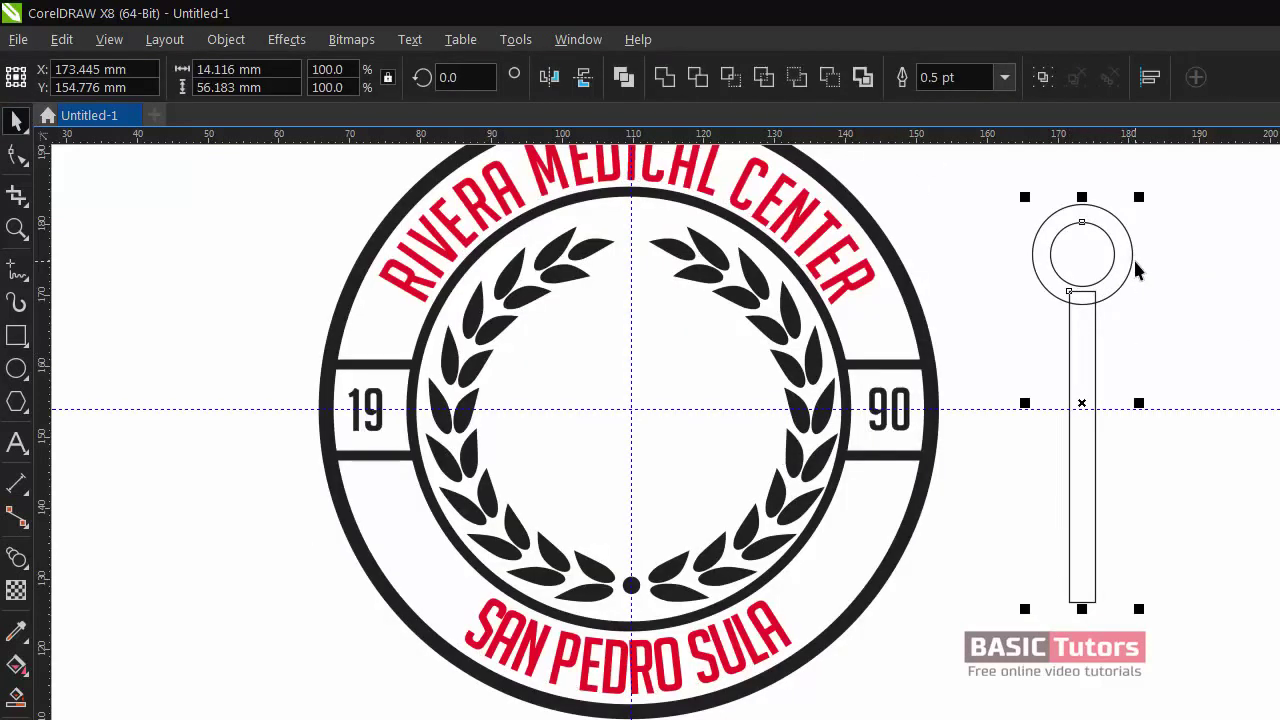
click(664, 78)
key(ctrl+z)
click(664, 78)
- Move the rod's lower corner nodes inward so the shaft tapers towards its bottom end
key(F10)
click(640, 84)
drag(1030, 561, 1088, 555)
key(space)
click(1032, 522)
key(F10)
key(space)
- Scale the rod down to fit inside the laurel wreath and place it in the empty area right of the emblem
drag(1143, 194, 1104, 300)
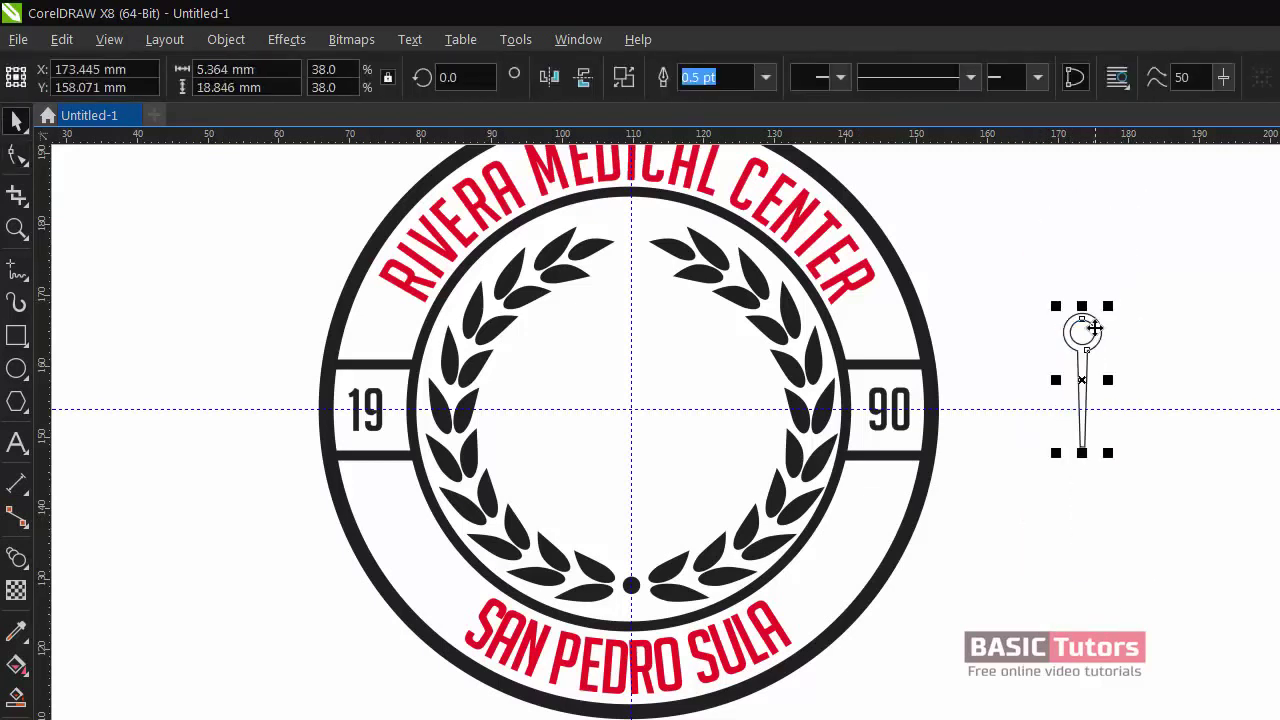
drag(1092, 345, 640, 352)
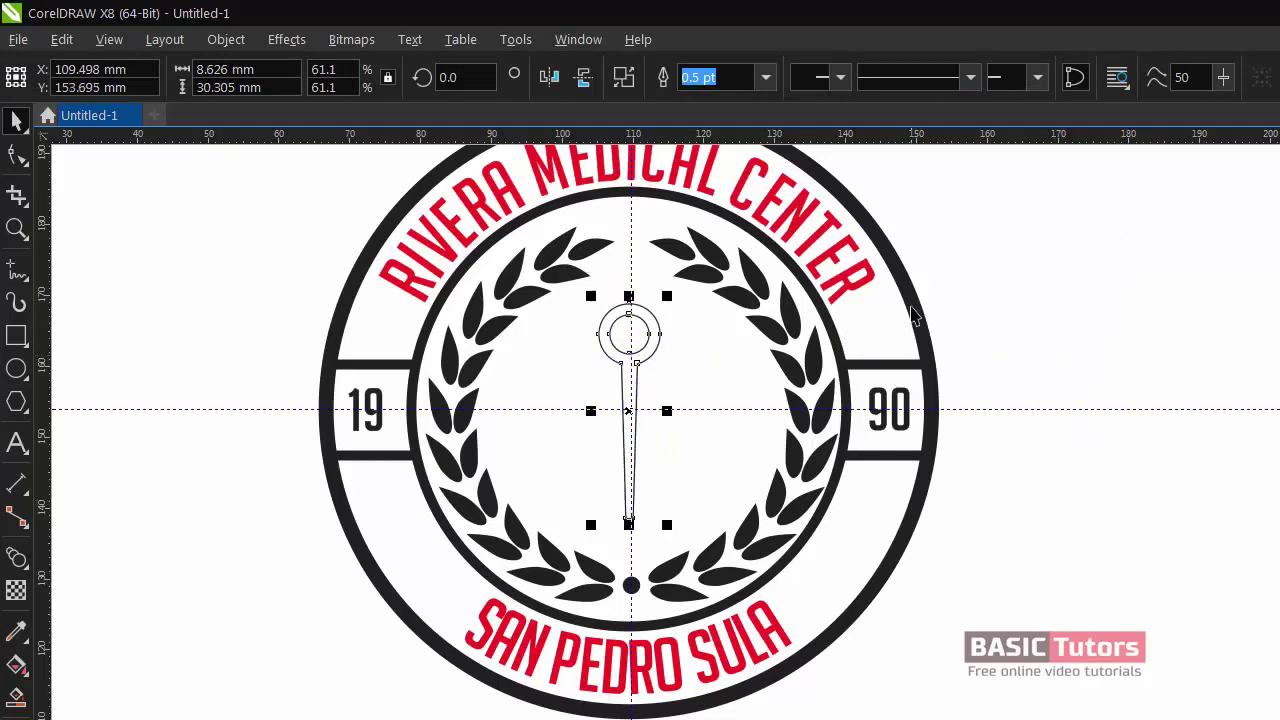
drag(667, 523, 662, 510)
click(1068, 256)
drag(656, 350, 1100, 300)
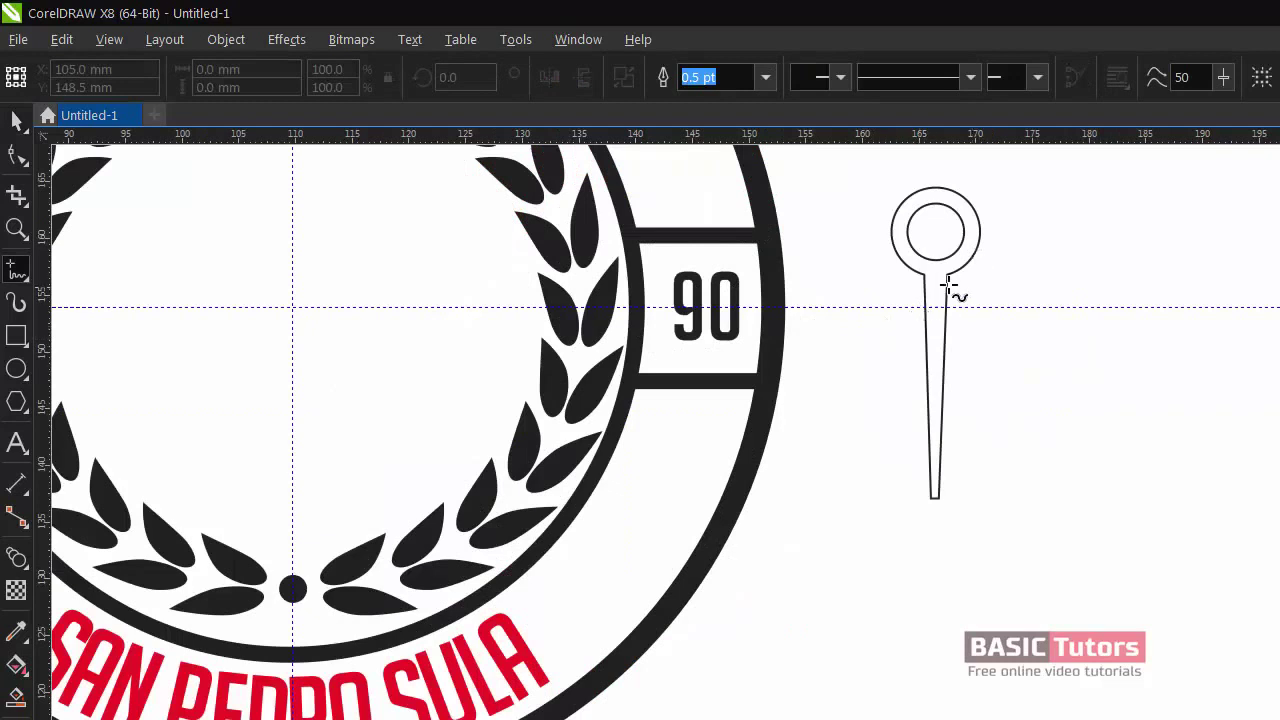
- Draw a closed four-sided wing outline about 18.5 mm wide and 9.2 mm tall, starting at the upper right of the rod's shaft
click(948, 288)
click(1052, 237)
click(1157, 308)
click(1028, 343)
click(948, 286)
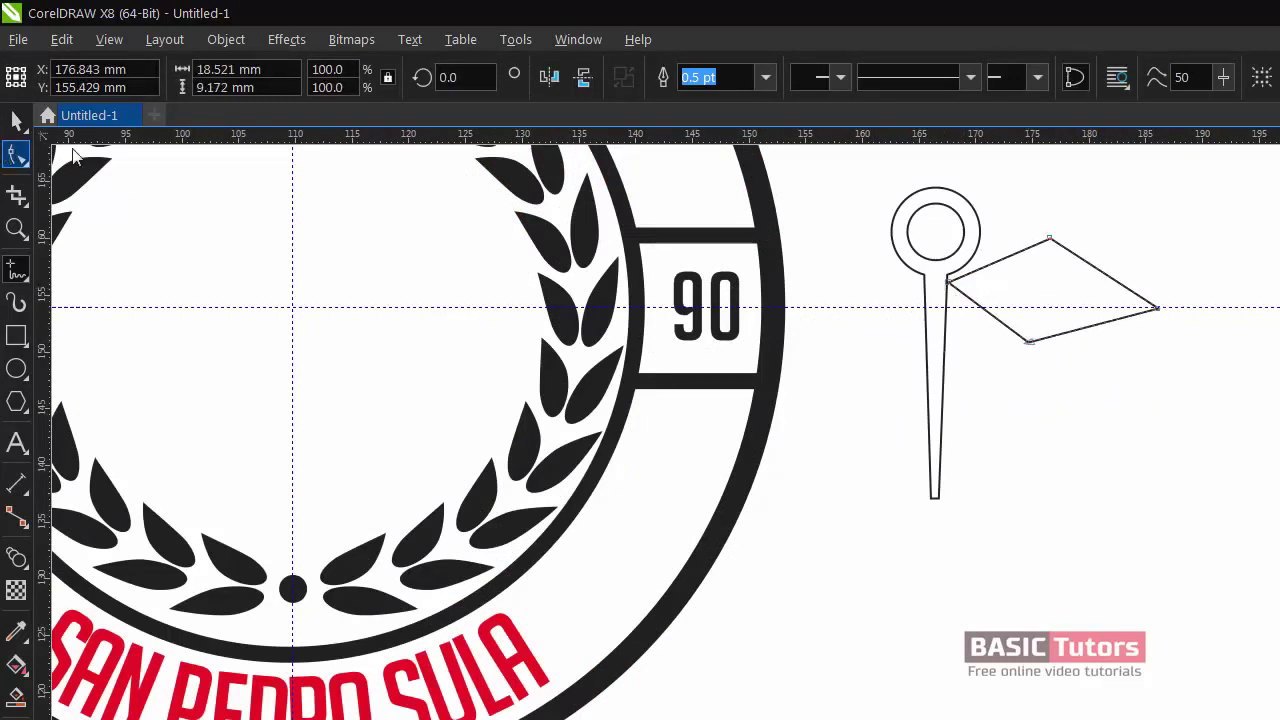
- Convert the two upper edges of the wing outline to curves and bow them outward
key(F10)
right_click(1020, 250)
click(1080, 351)
drag(1005, 248, 1002, 246)
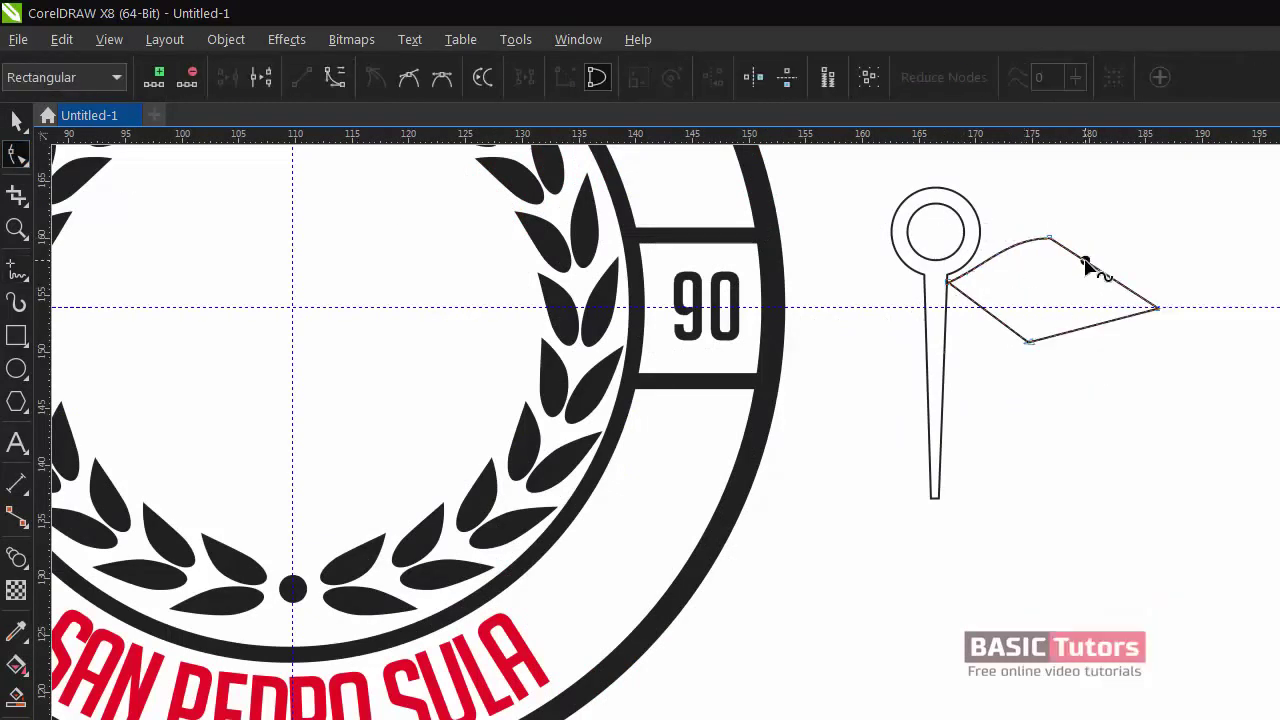
right_click(1082, 257)
click(1122, 357)
drag(1097, 270, 1103, 261)
- Convert the two lower edges of the wing outline to curves and bow them outward
right_click(1082, 328)
click(1130, 428)
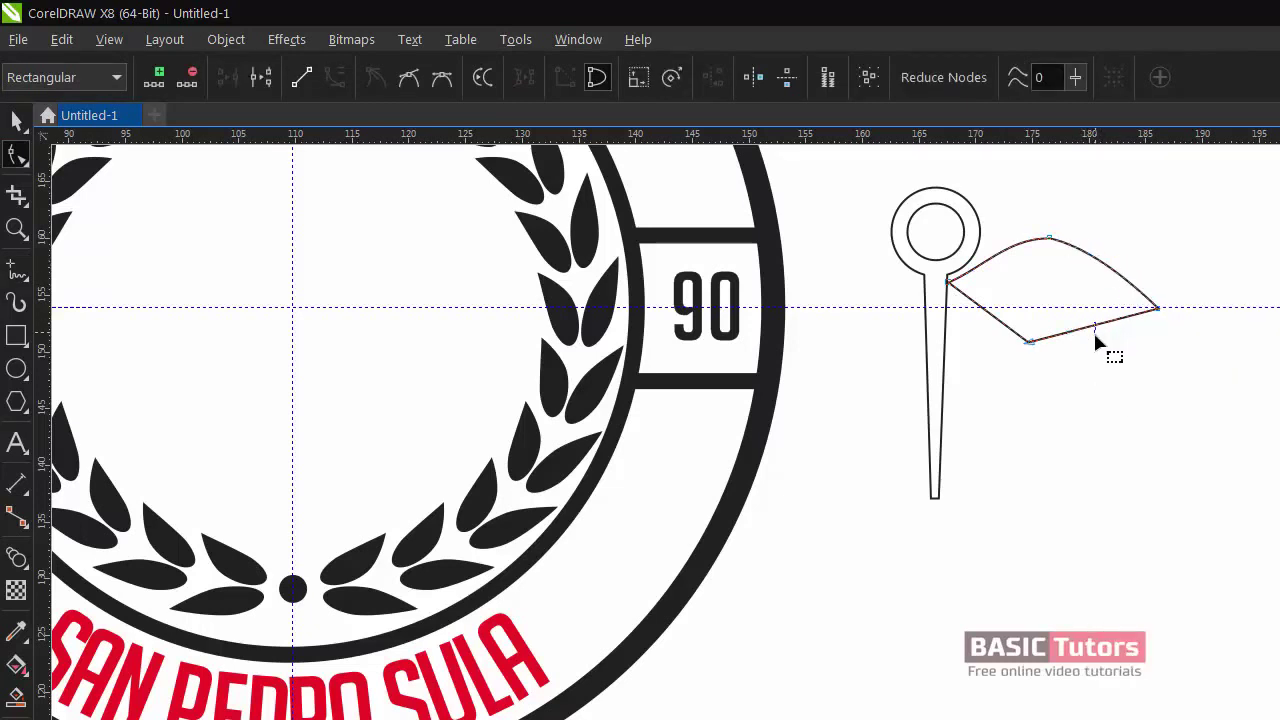
drag(1093, 329, 1077, 343)
right_click(990, 316)
click(1020, 417)
drag(990, 316, 984, 332)
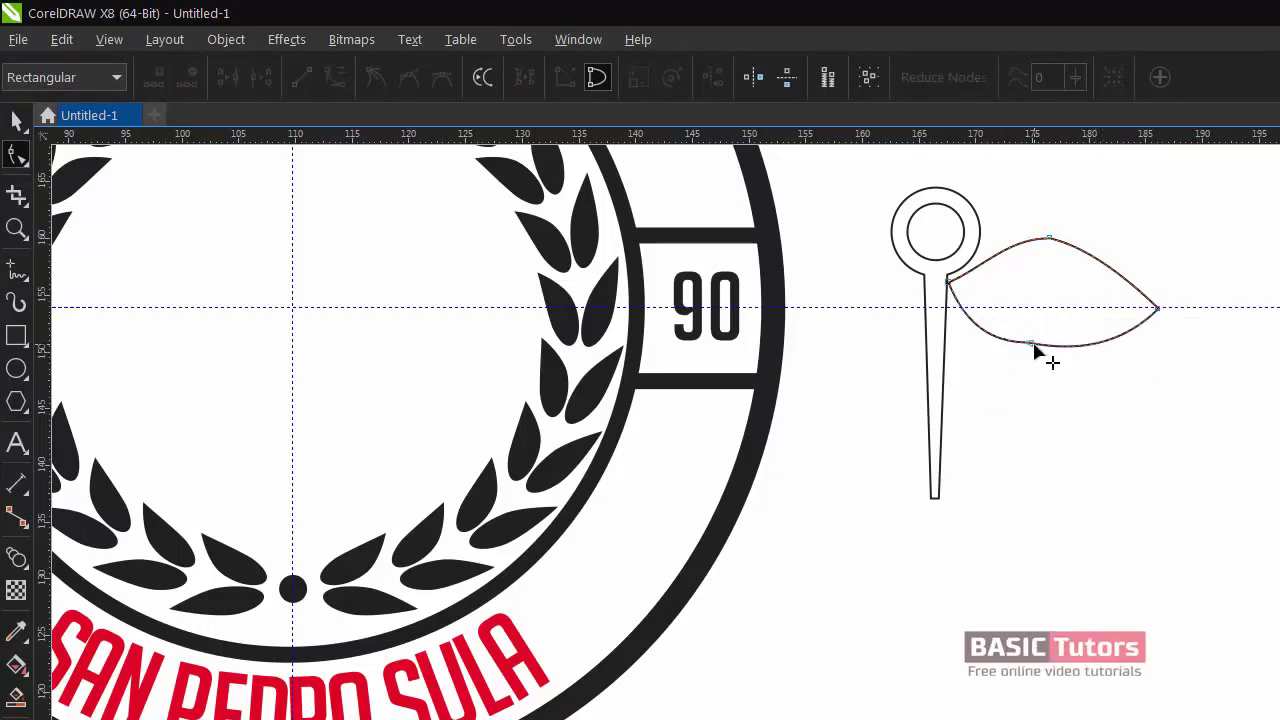
- Delete the wing's bottom node, lower its top node and reshape the curves into a slim pointed wing about 7.2 mm tall
double_click(1031, 343)
drag(1075, 343, 1077, 330)
drag(1049, 238, 1051, 249)
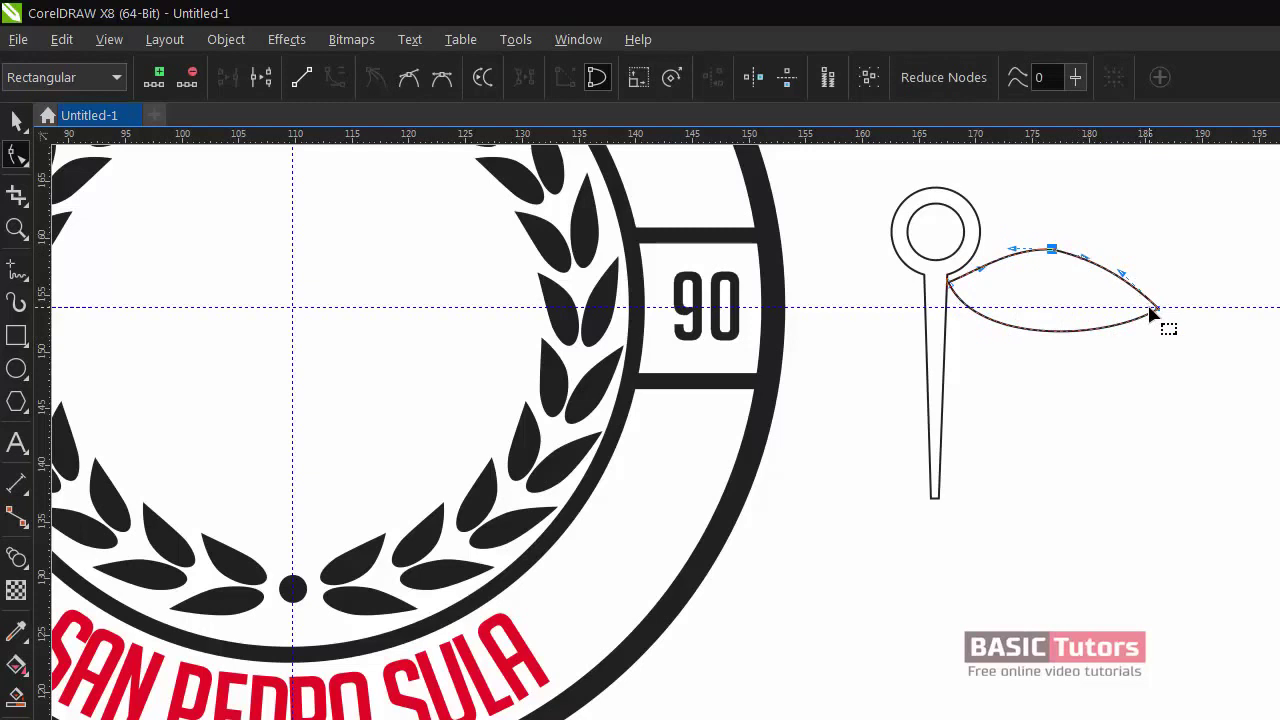
click(1156, 308)
drag(1121, 273, 1050, 300)
- Set the wing's outline width to 3 pt and convert the outline to an object
key(space)
text(4)
key(Return)
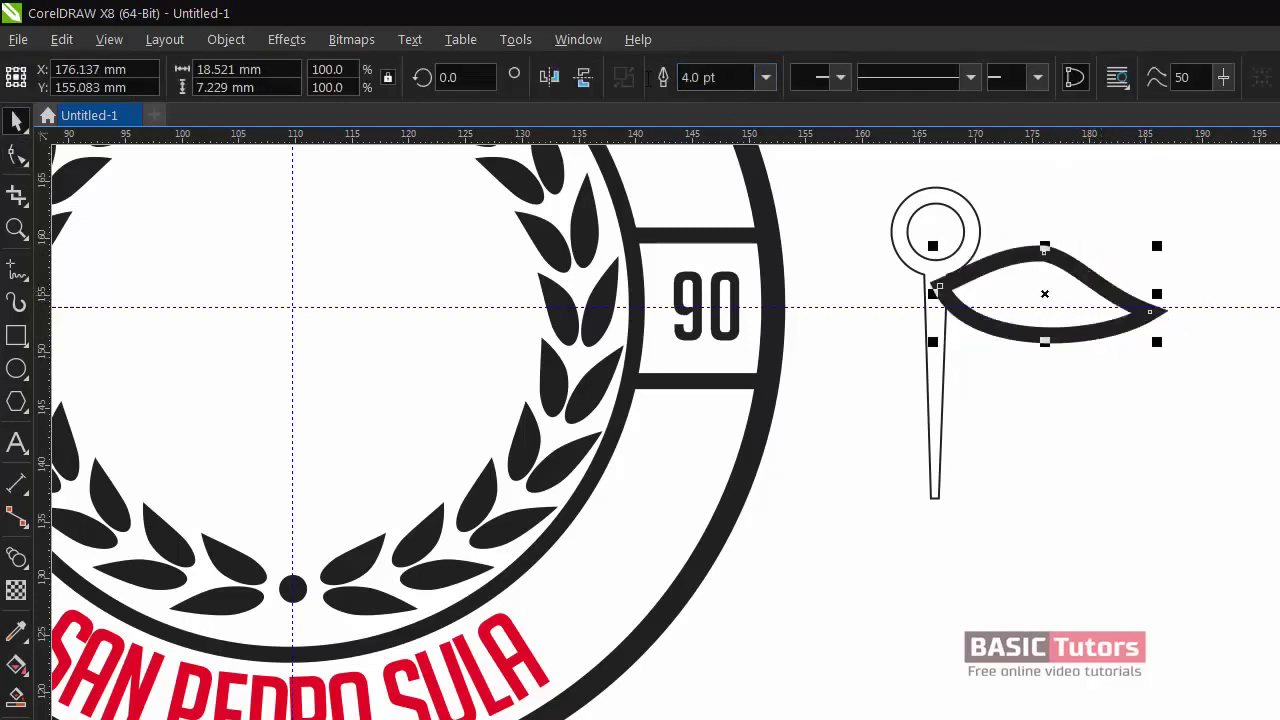
drag(732, 78, 628, 80)
text(3)
key(Return)
key(ctrl+shift+q)
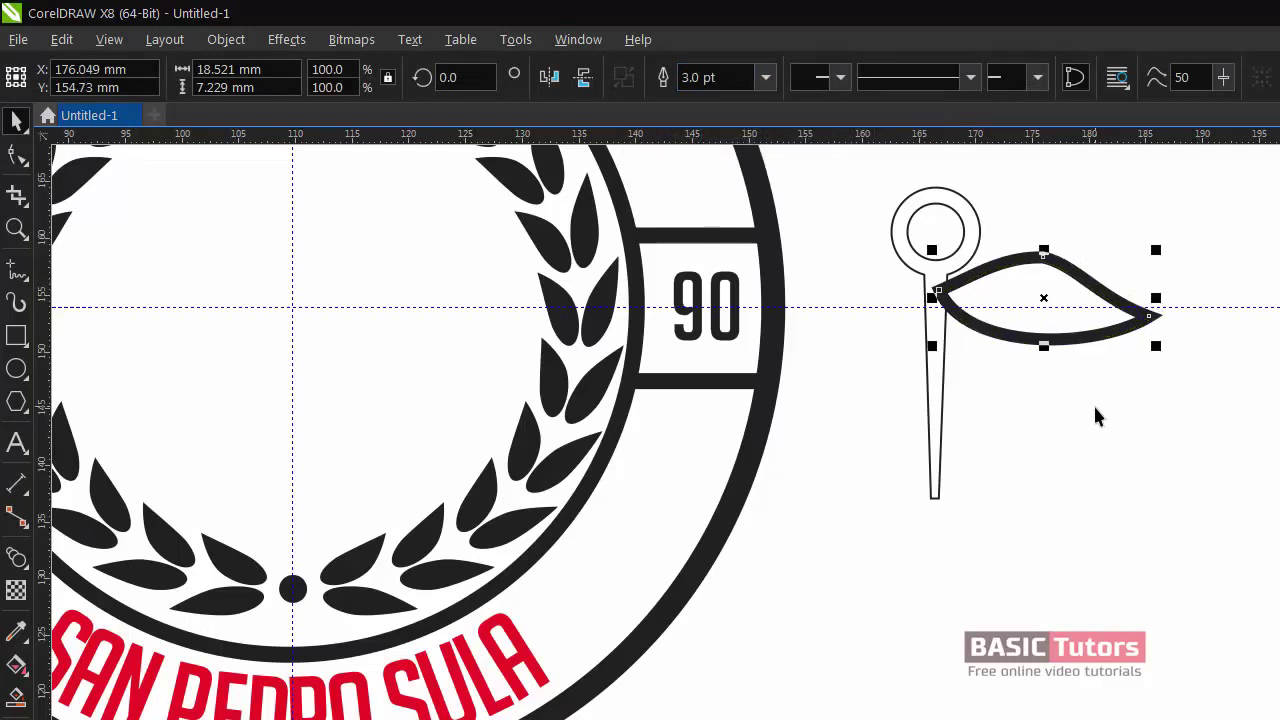
- Create a horizontally mirrored copy of the wing on the opposite side of the rod
drag(1170, 298, 1047, 370)
right_click(887, 318)
shift+click(945, 331)
key(ctrl+z)
shift+click(985, 329)
click(1081, 375)
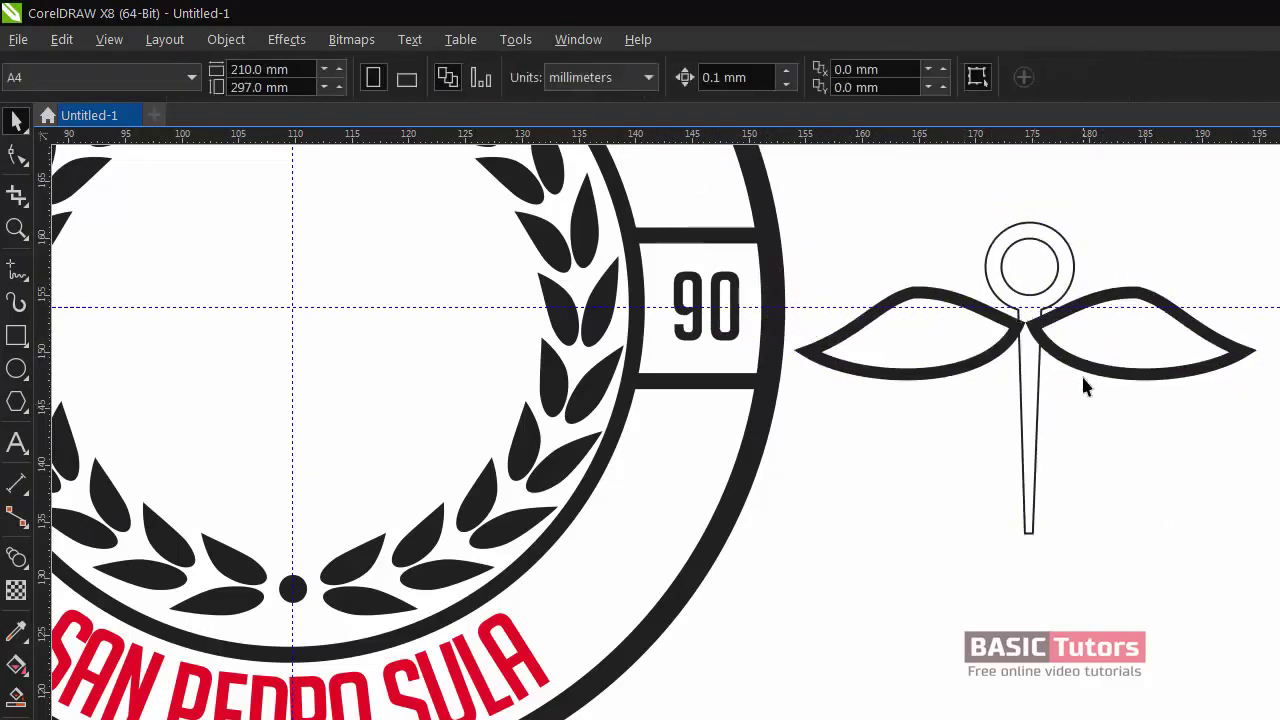
- Group the two wings and centre them horizontally with the rod
click(1073, 357)
shift+click(973, 359)
key(ctrl+g)
shift+click(1017, 294)
key(c)
click(1087, 202)
- Try to trim the rod and the grouped wings against each other
click(1073, 266)
shift+click(1058, 307)
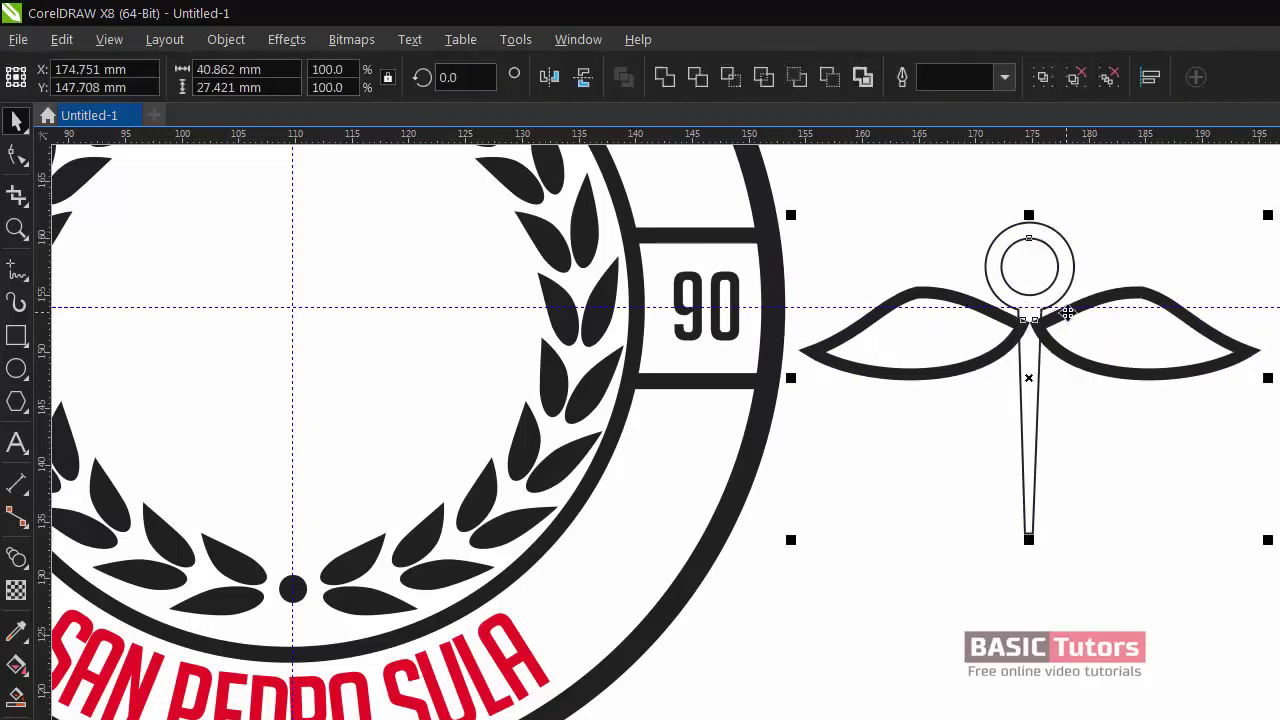
click(698, 80)
key(ctrl+z)
- Ungroup the two wings and fill the rod with black
click(1115, 293)
click(763, 77)
click(941, 291)
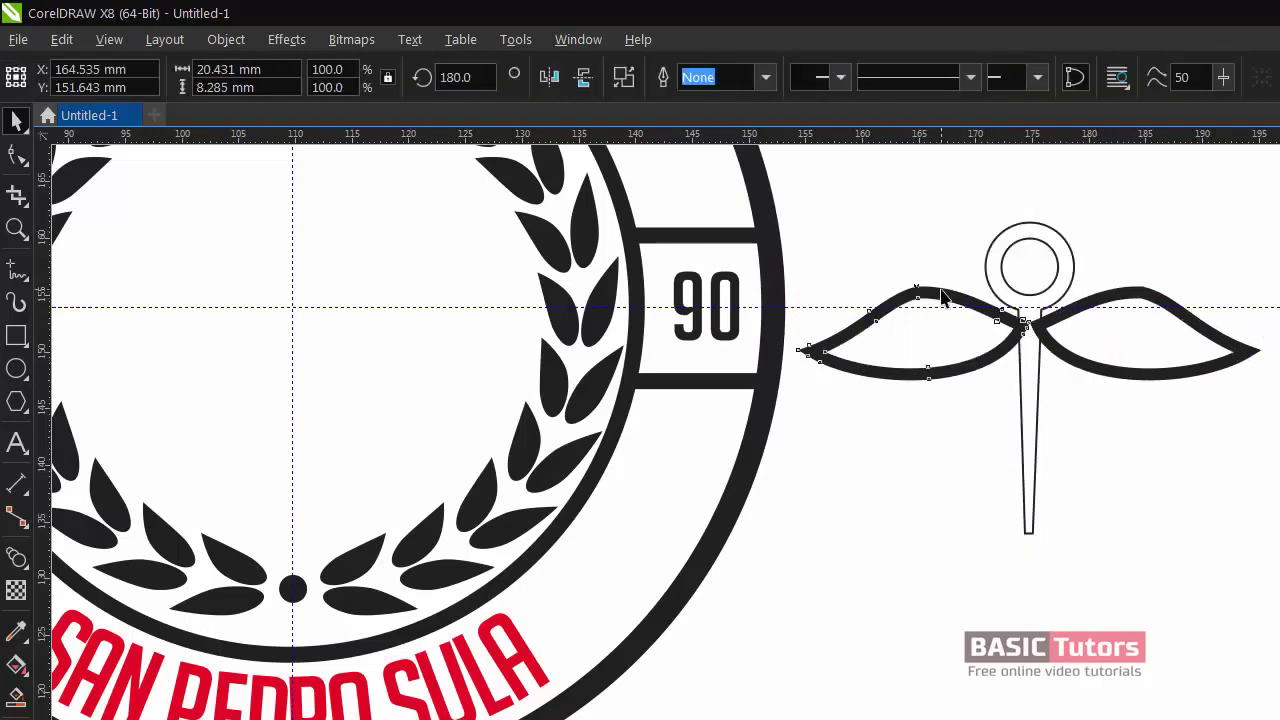
click(988, 287)
click(1279, 230)
click(1121, 273)
- Weld the right wing and the left wing to the rod to form one shape
click(1116, 291)
shift+click(1068, 281)
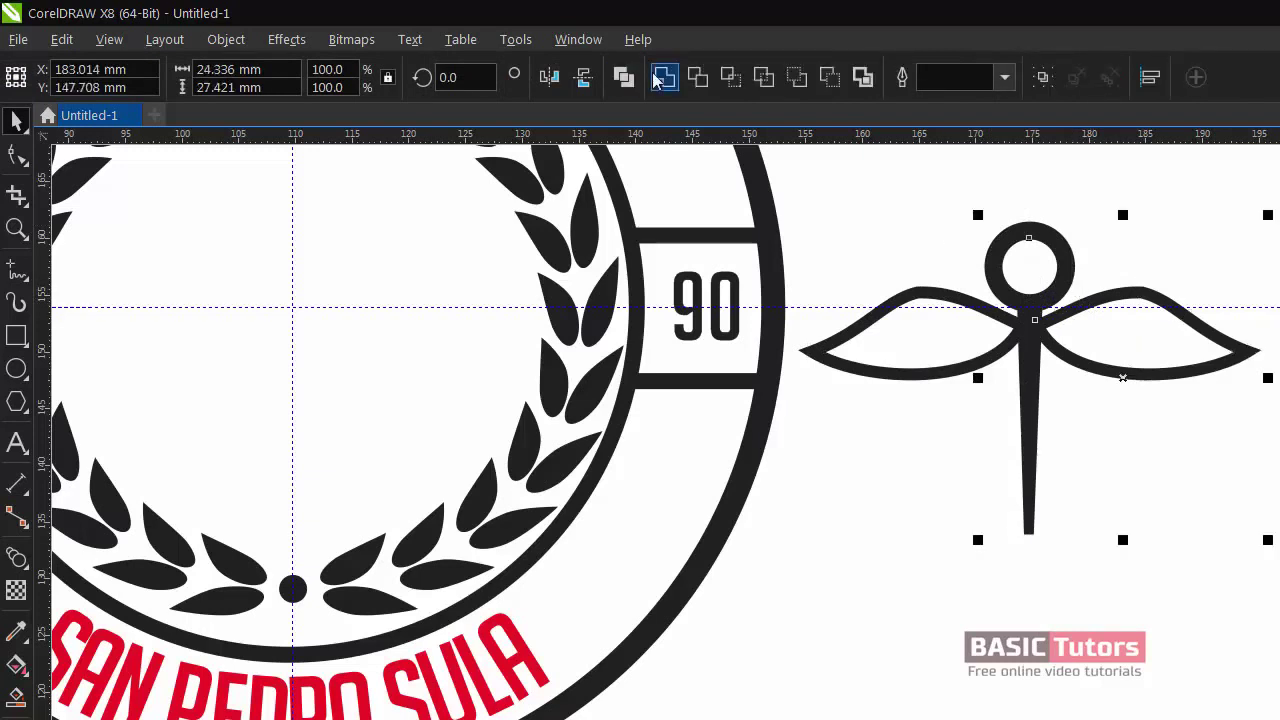
click(664, 78)
click(930, 248)
click(980, 307)
shift+click(994, 279)
click(664, 77)
click(1119, 171)
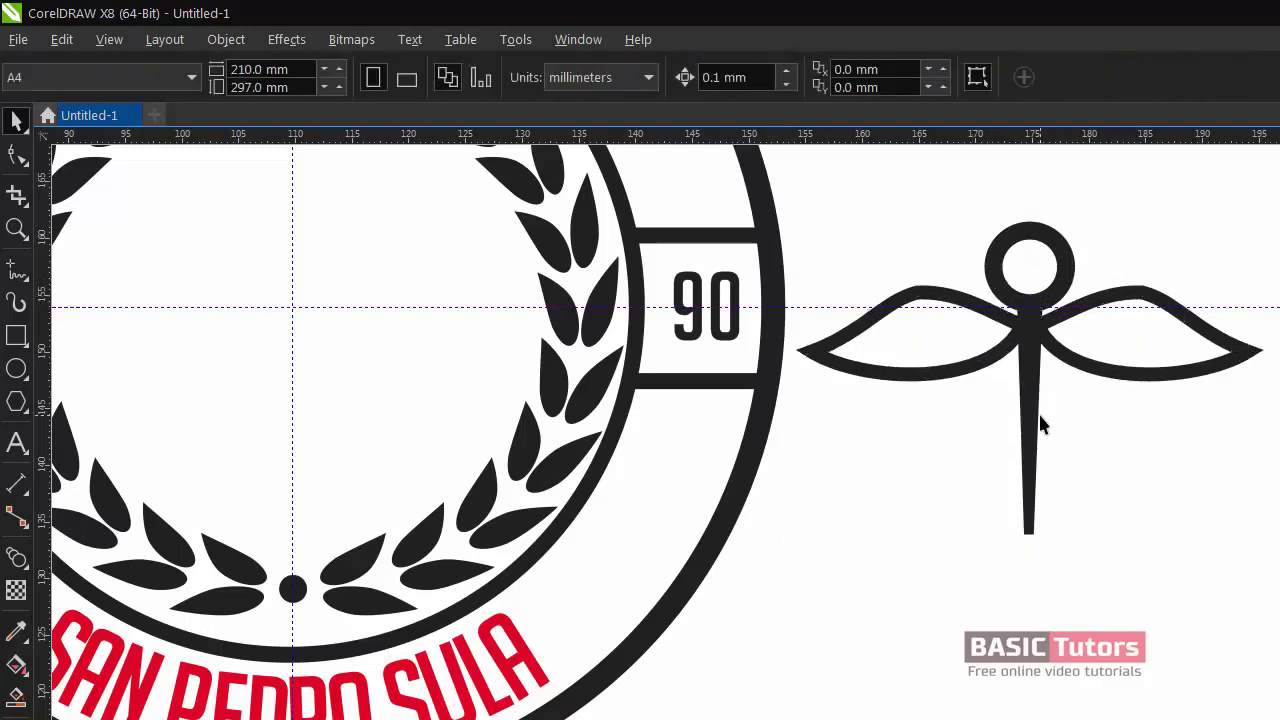
- Move the winged rod up slightly and narrow the rod's bottom tip by adjusting its corner nodes
drag(1031, 402, 1034, 358)
key(F10)
drag(1016, 474, 1040, 500)
scroll(1024, 480, up, 6)
click(1112, 548)
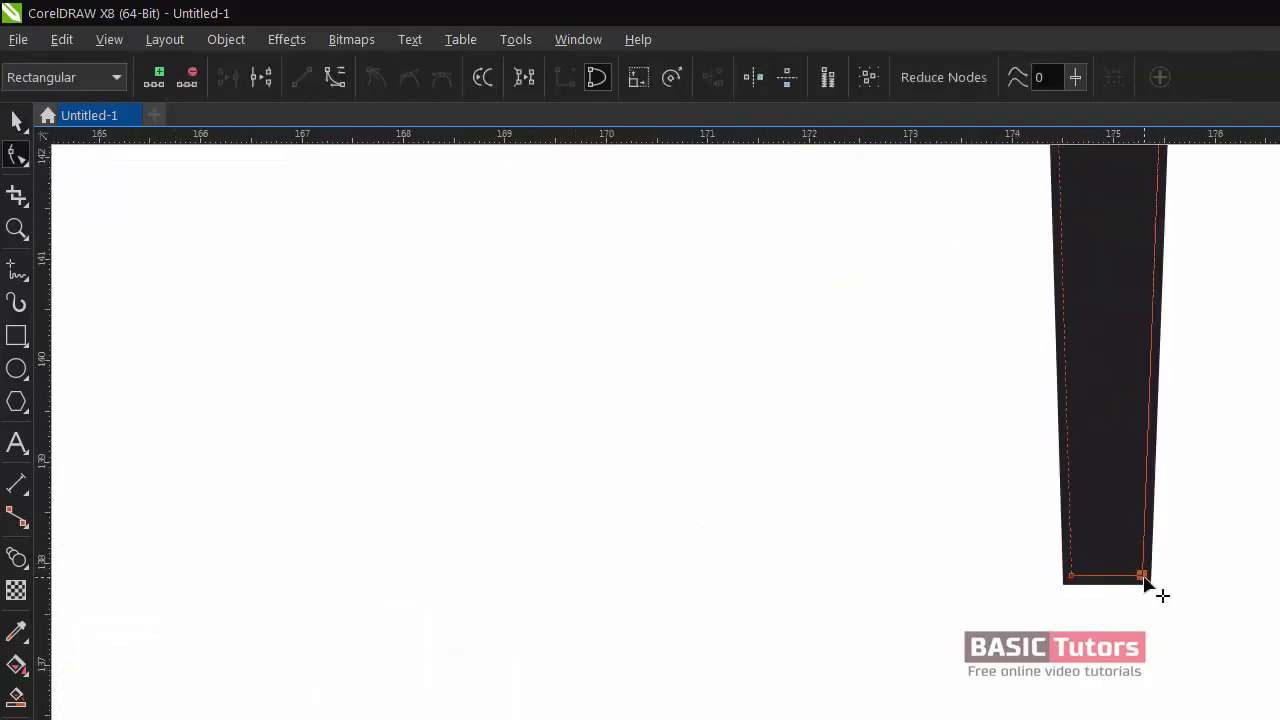
drag(1143, 579, 1088, 582)
key(Delete)
scroll(1266, 486, down, 5)
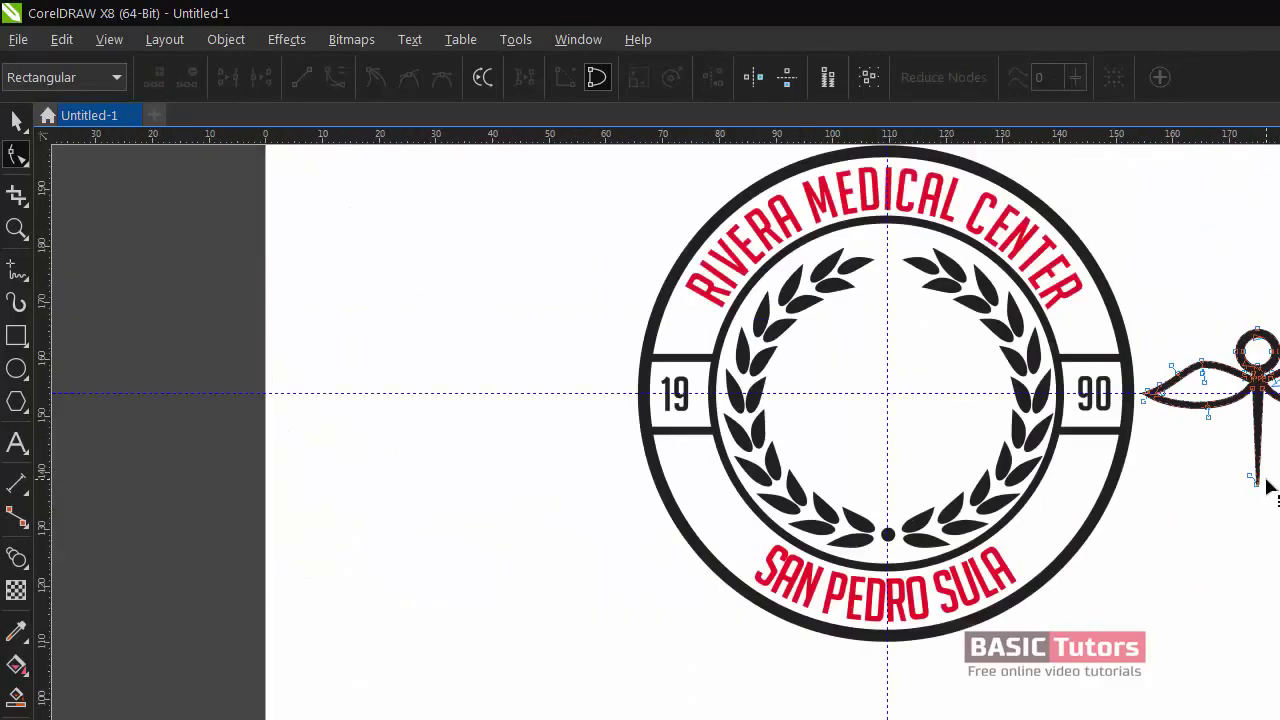
- Place the yellow serpentine curve over the rod's shaft and scale it down to about 7.1 mm wide and 14.2 mm tall
key(space)
drag(884, 719, 851, 523)
key(F2)
drag(626, 237, 1020, 717)
drag(798, 581, 848, 504)
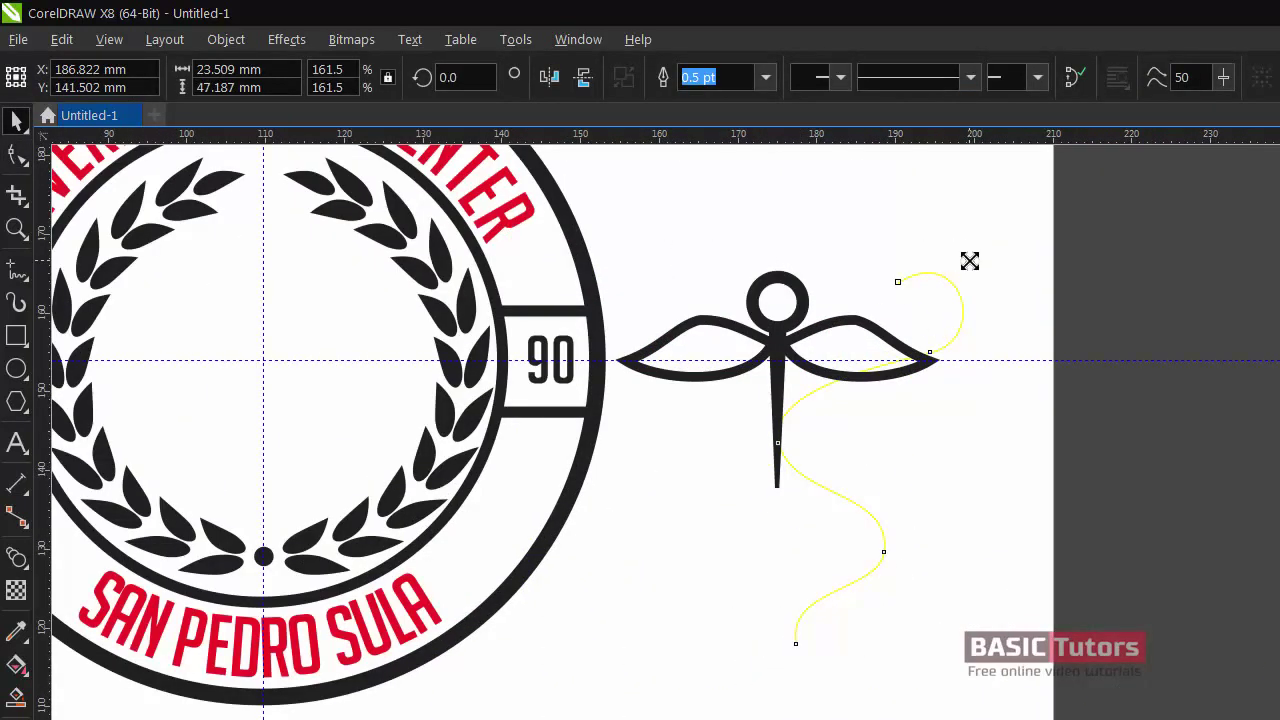
drag(969, 261, 808, 398)
click(840, 474)
scroll(959, 584, up, 1)
drag(820, 454, 815, 453)
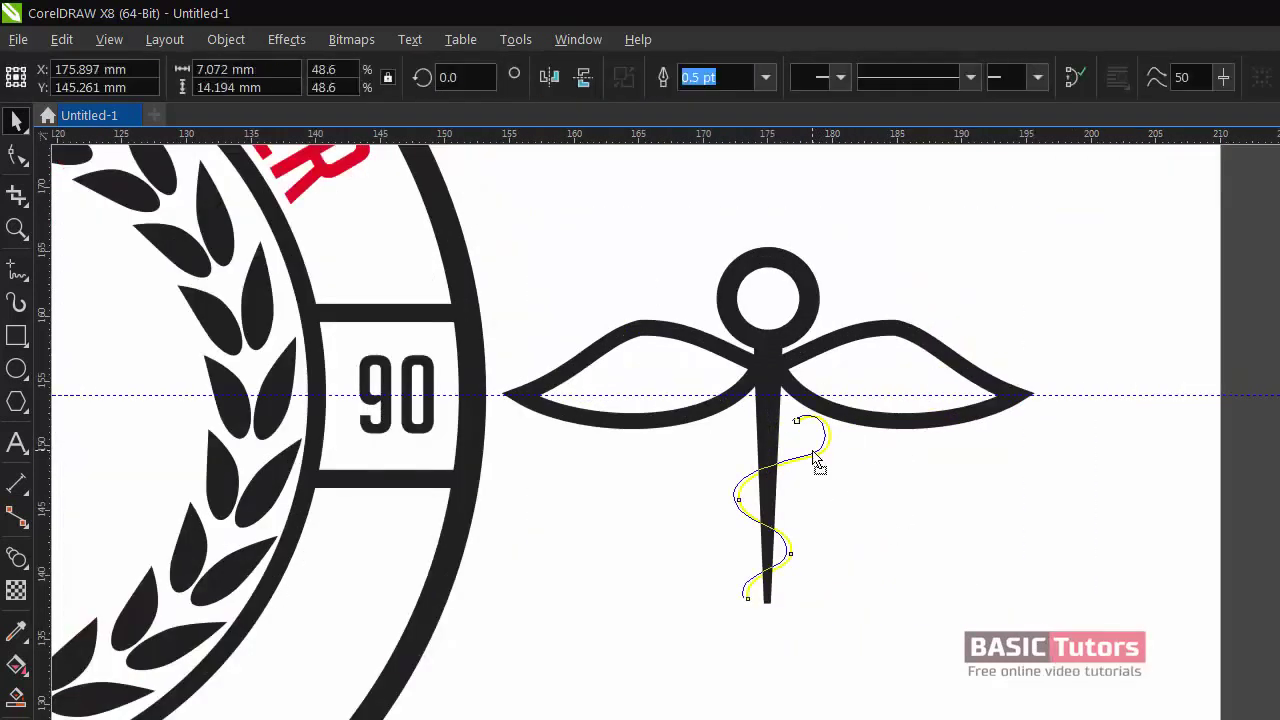
- Lengthen the rod by moving its bottom tip node straight down
click(769, 520)
key(F10)
drag(766, 602, 768, 634)
key(ctrl+z)
key(space)
key(space)
key(space)
click(861, 602)
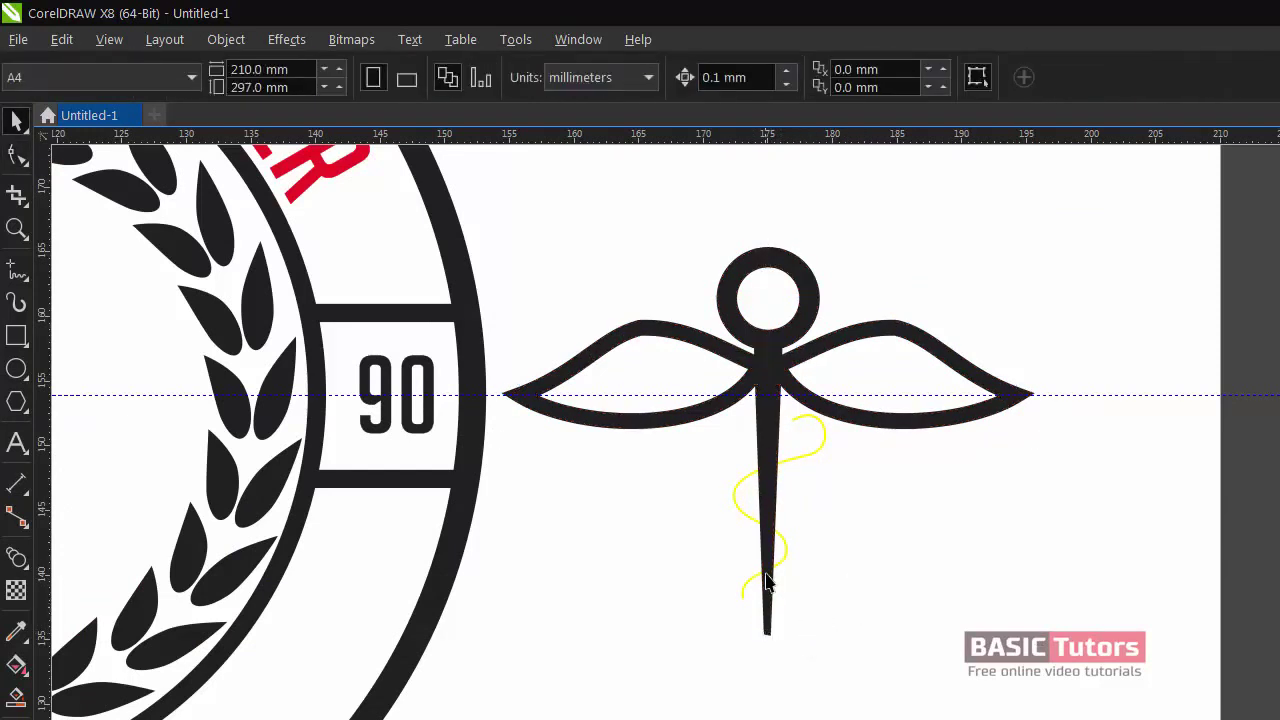
- Enlarge the yellow curve to about 8.5 mm wide and 17.1 mm tall and position it around the lengthened shaft
click(766, 580)
click(785, 553)
click(743, 593)
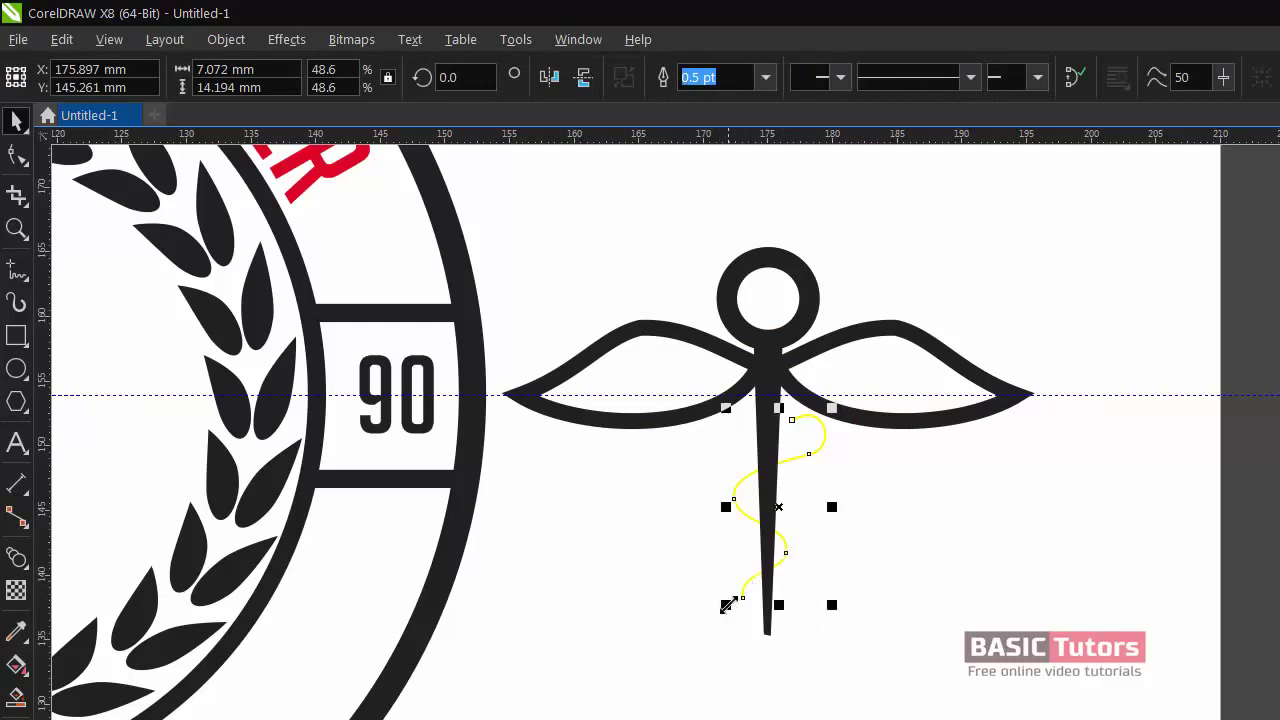
drag(726, 605, 717, 622)
drag(806, 445, 806, 480)
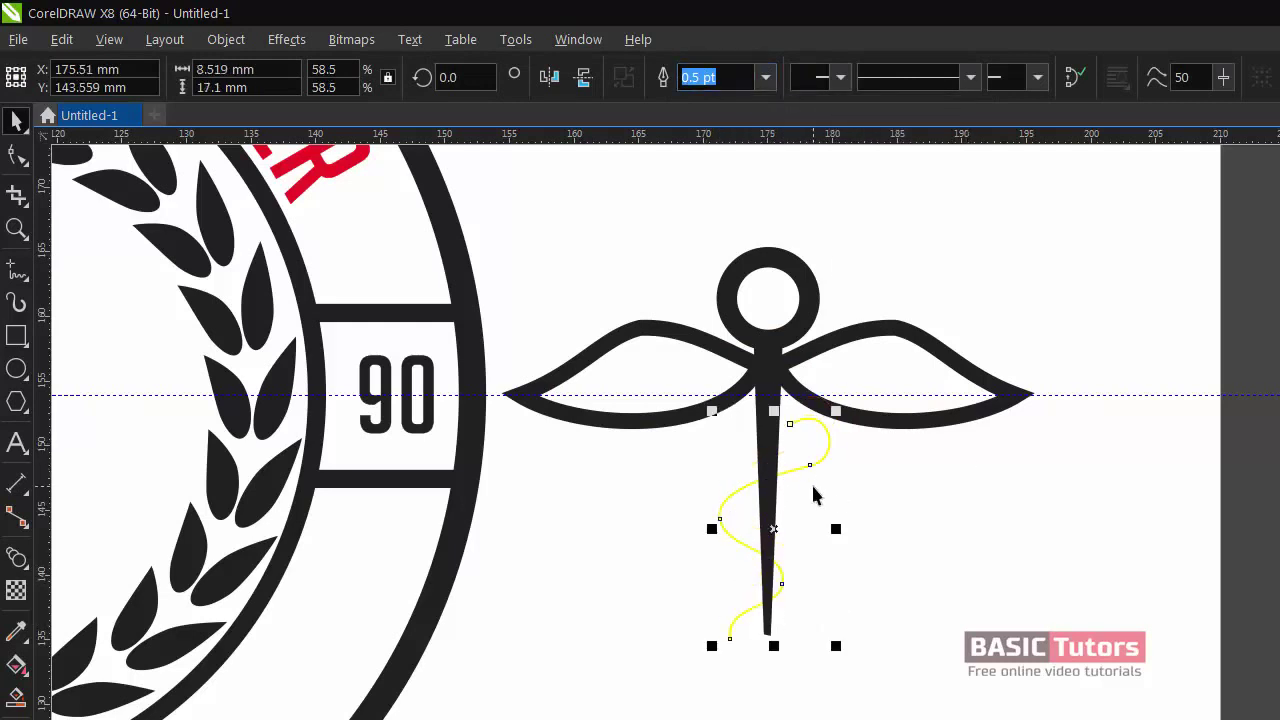
- Set the yellow curve's outline width to 5 pt and shift the curve slightly down
key(F12)
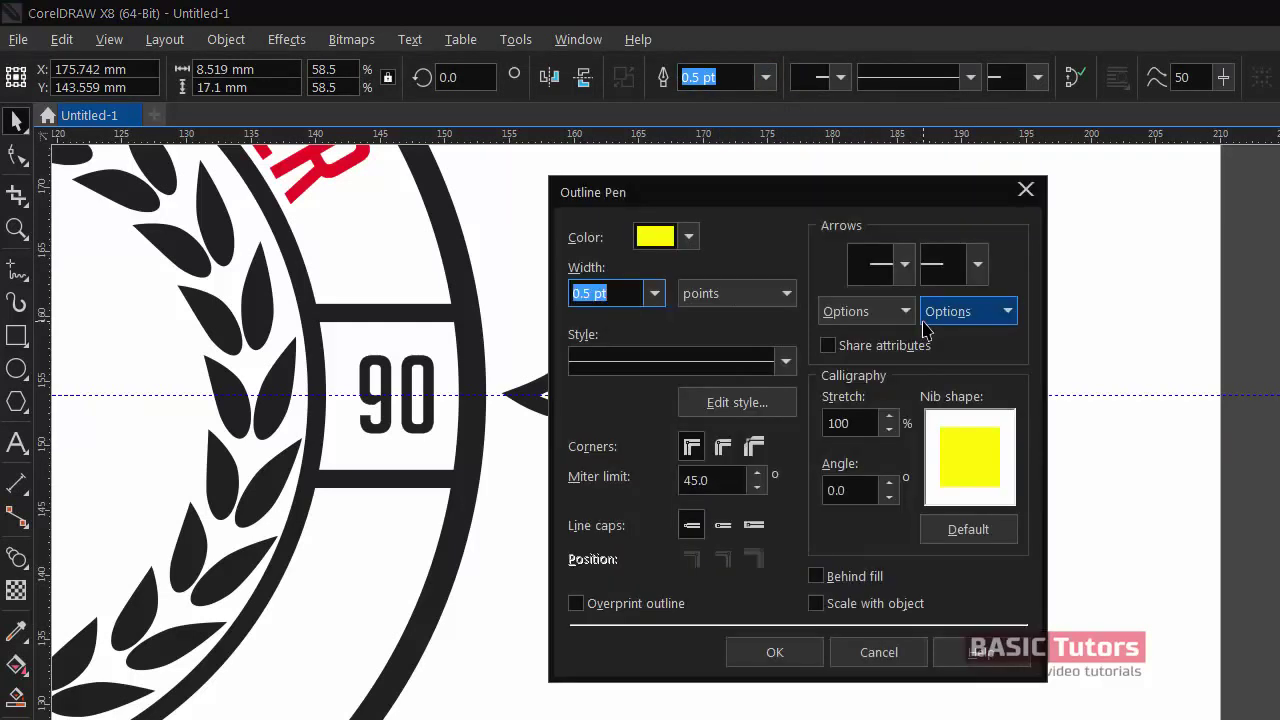
text(5)
key(Return)
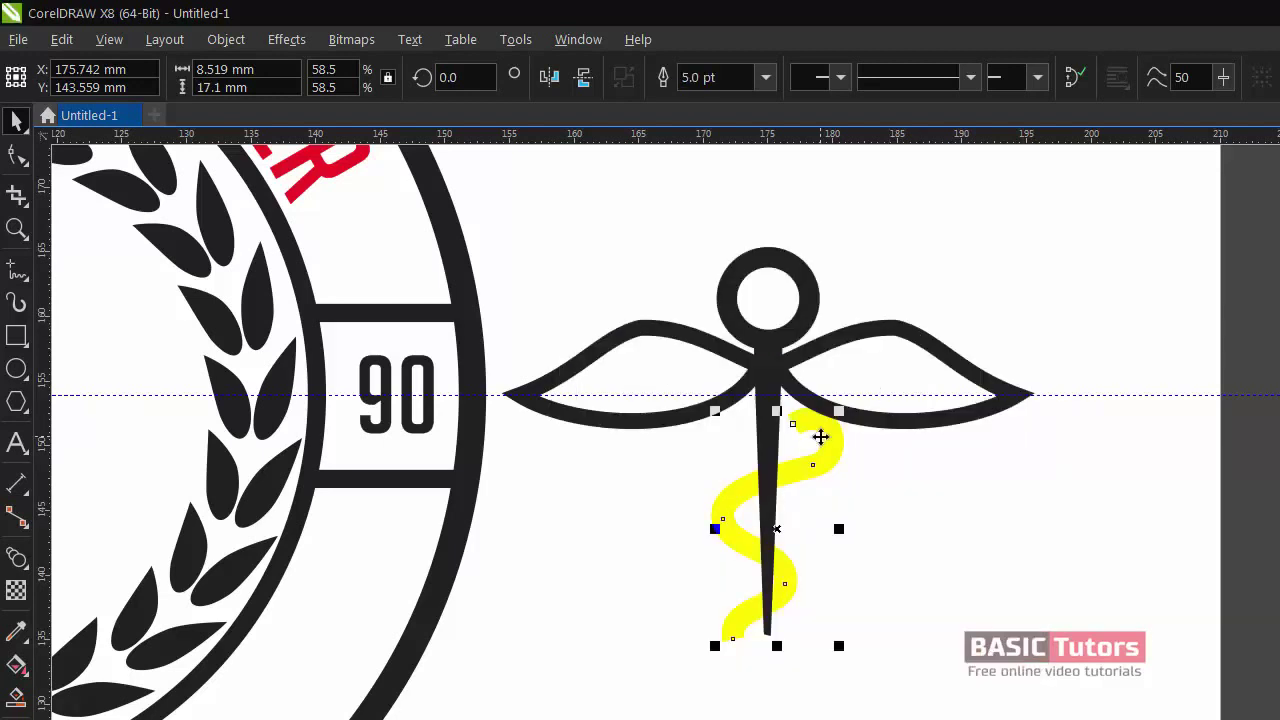
click(821, 437)
click(820, 440)
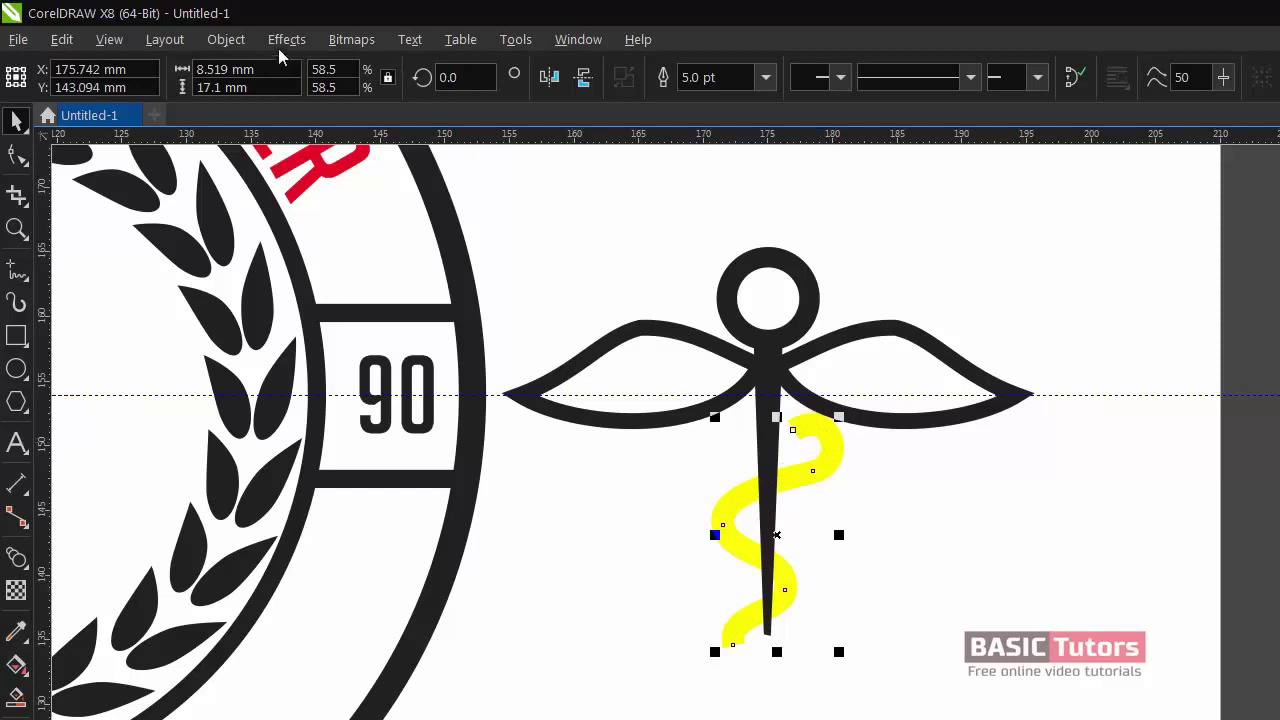
- Convert the yellow curve's outline to an object and fill it with black
click(226, 39)
click(290, 579)
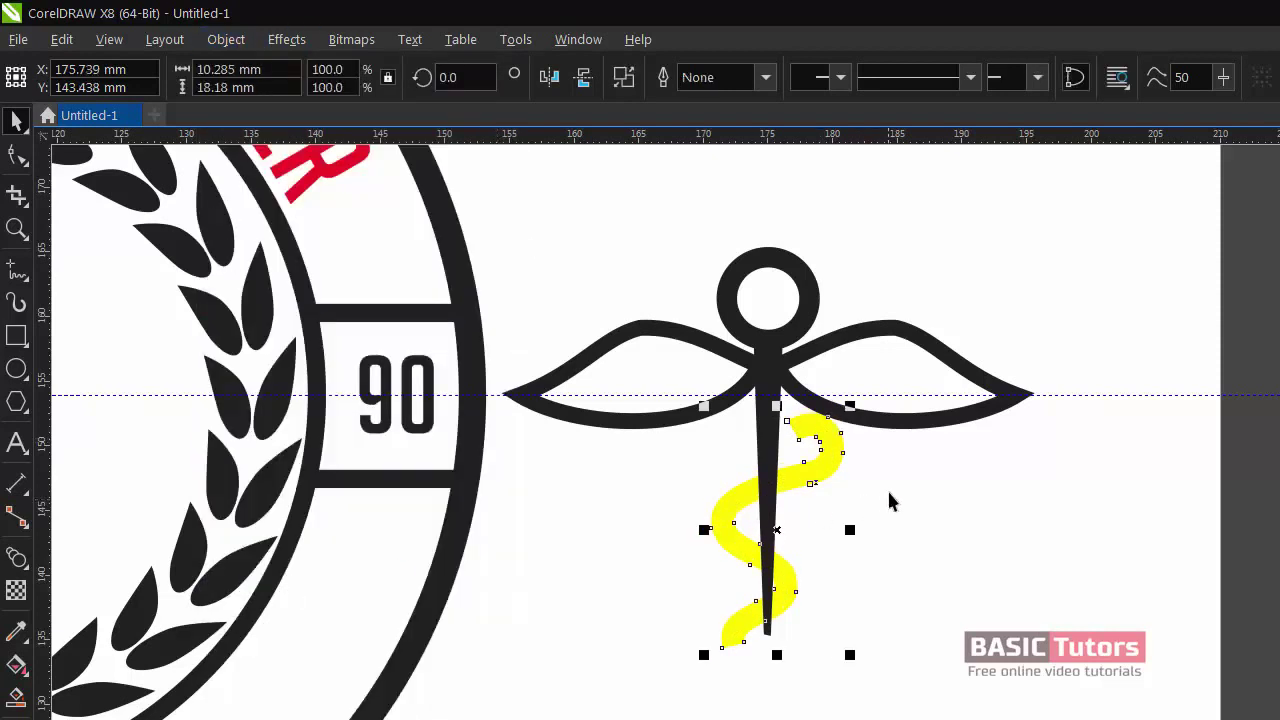
click(1279, 233)
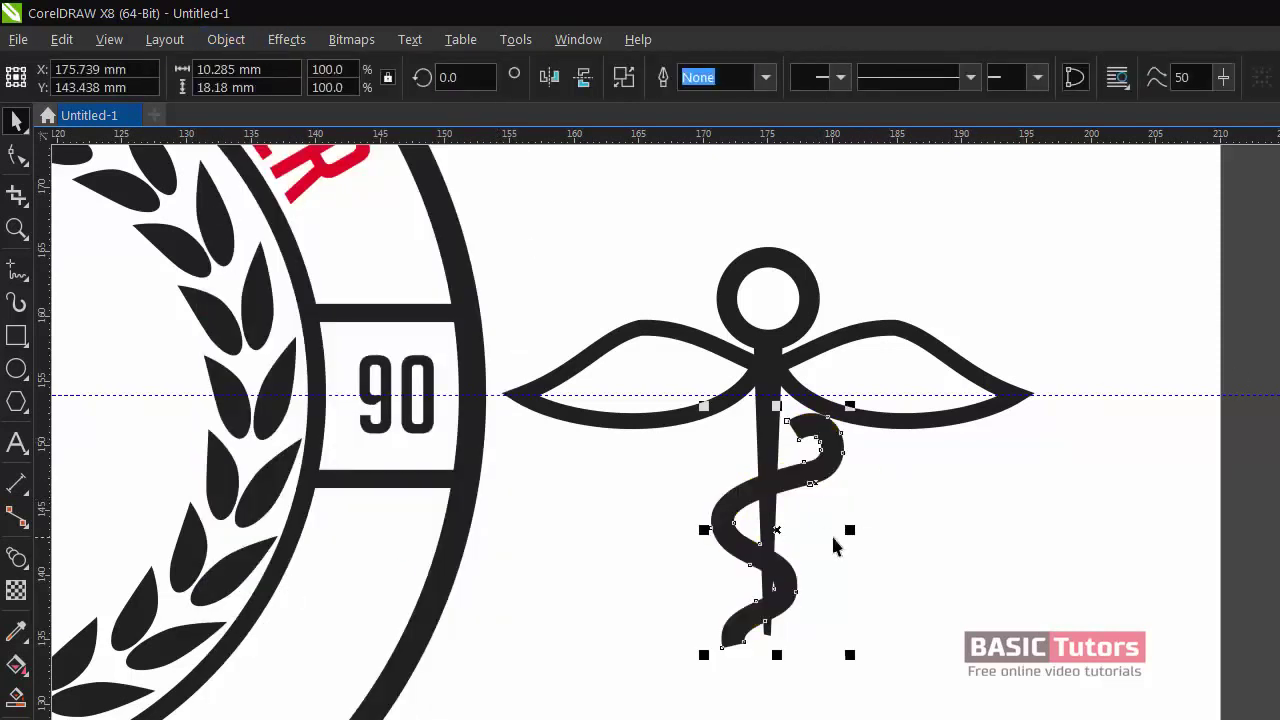
- Reshape the snake's upper end into a rounded head by curving its edge and removing surplus nodes
double_click(823, 457)
key(F2)
drag(720, 397, 800, 360)
right_click(843, 429)
click(911, 532)
double_click(855, 524)
double_click(962, 506)
double_click(907, 529)
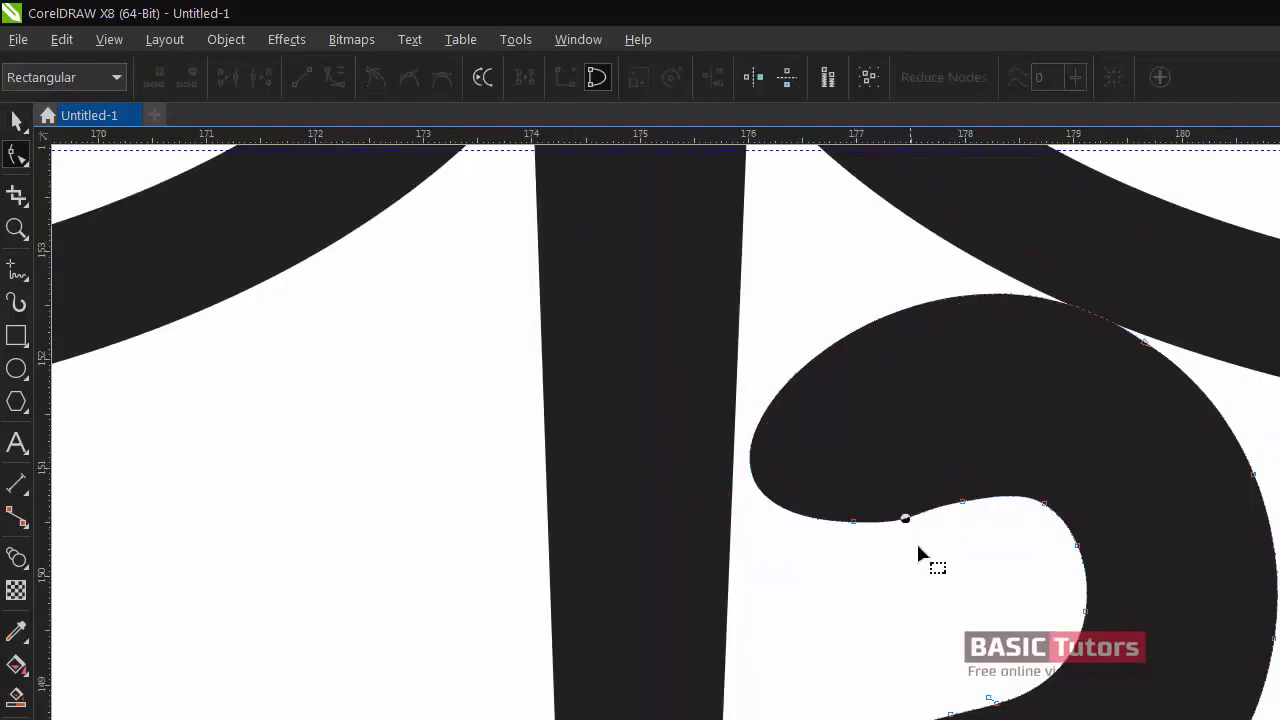
key(space)
click(1279, 496)
- Delete surplus nodes at the snake's lower end and pull the remaining end node in to form a pointed tail
scroll(1279, 496, down, 2)
scroll(1279, 450, down, 2)
drag(1279, 716, 1055, 618)
double_click(868, 524)
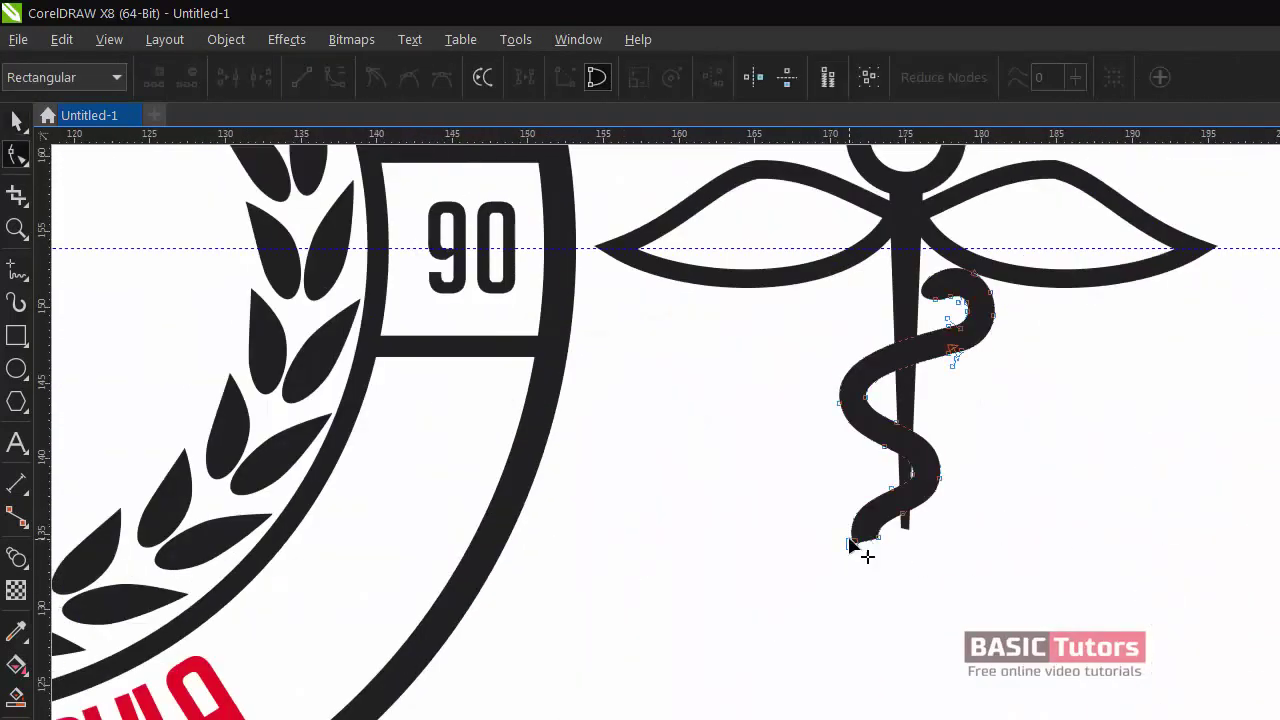
double_click(857, 525)
drag(879, 537, 858, 532)
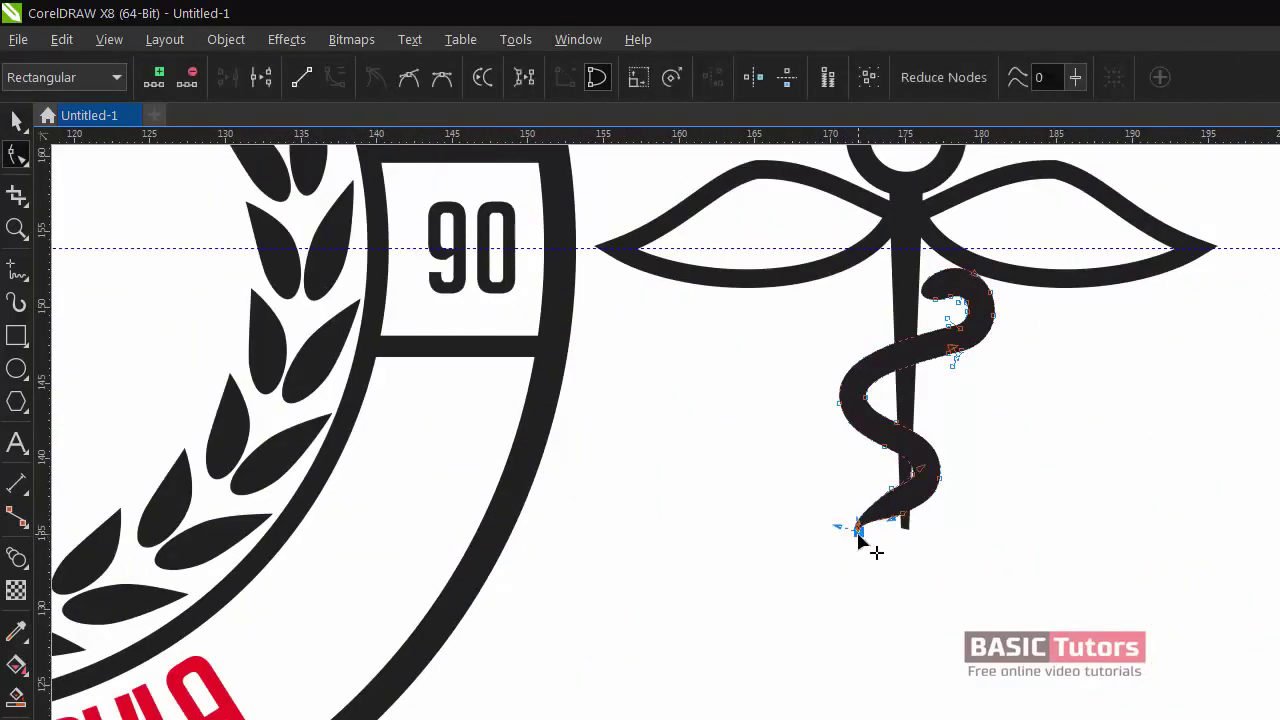
- Reshape both edges of the snake's tail into a gradual taper and delete the extra node on its upper edge
scroll(859, 557, up, 2)
drag(646, 507, 695, 449)
drag(902, 461, 896, 415)
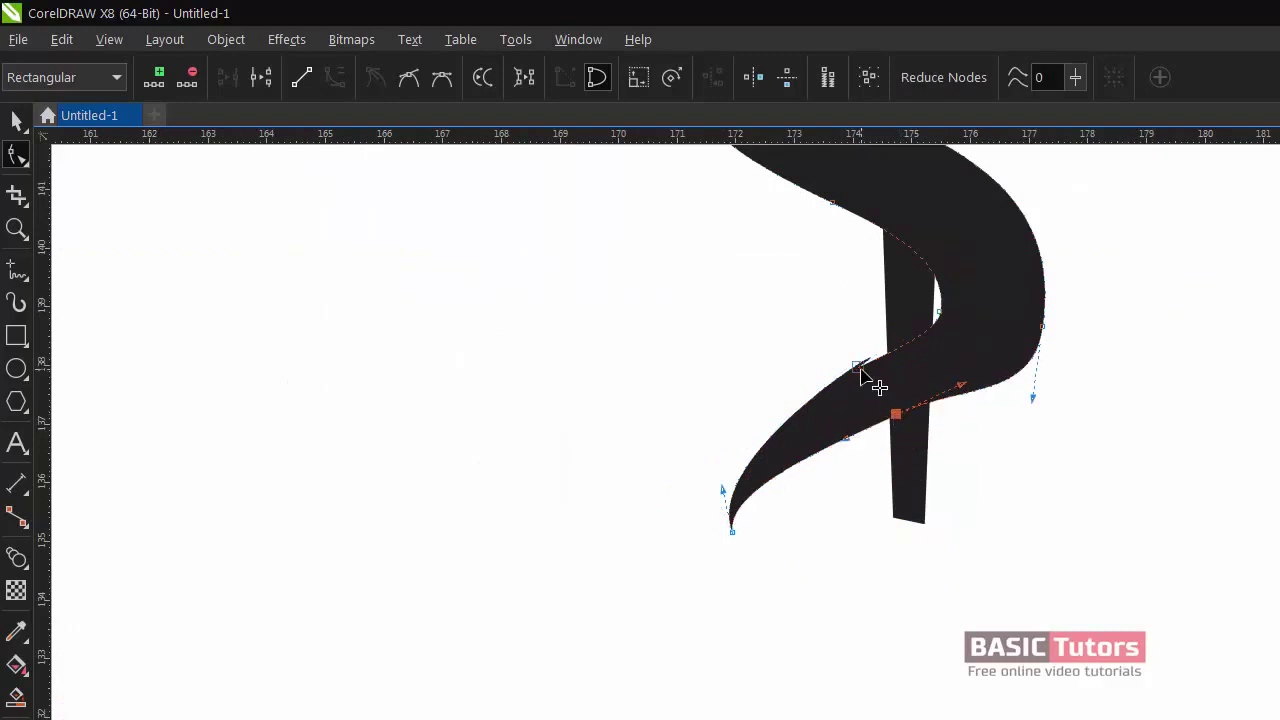
double_click(858, 367)
click(732, 533)
- Pull the outer node of the snake's lowest bend inward and smooth the nodes of that bend
drag(1031, 358, 1019, 349)
drag(1042, 326, 1034, 320)
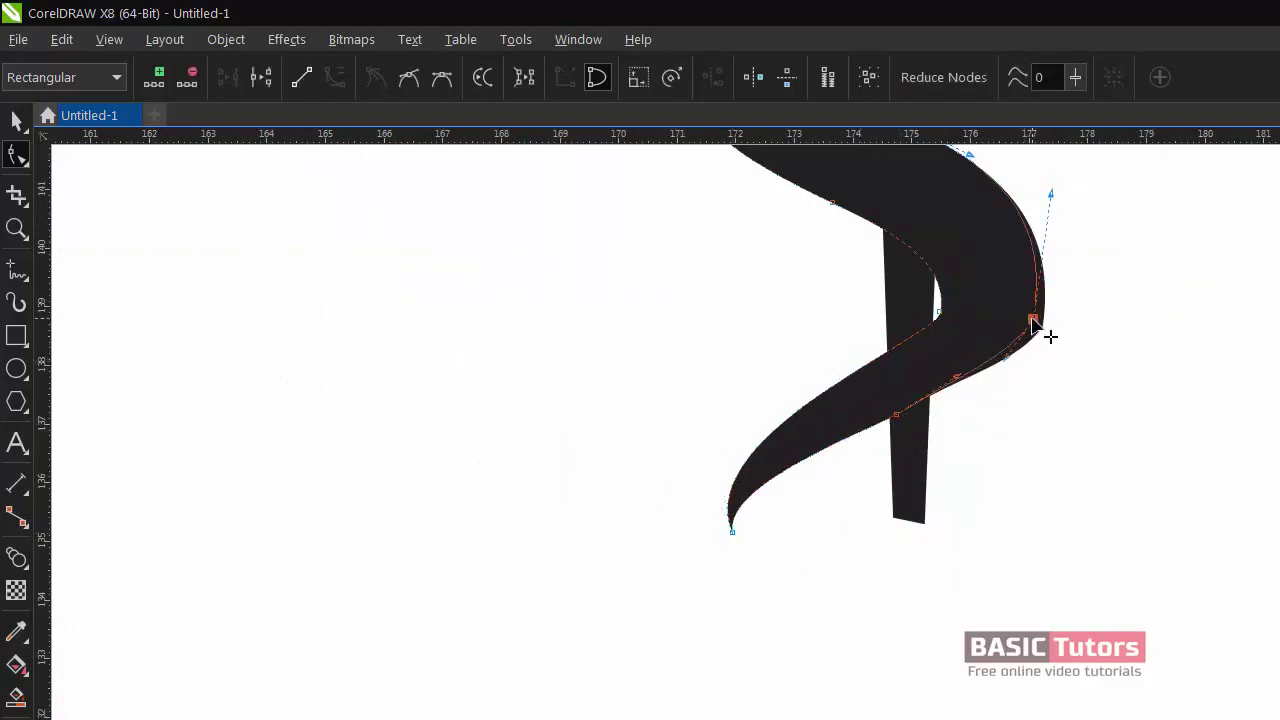
click(435, 81)
click(939, 312)
click(411, 79)
click(1041, 258)
scroll(1045, 265, down, 3)
click(1040, 270)
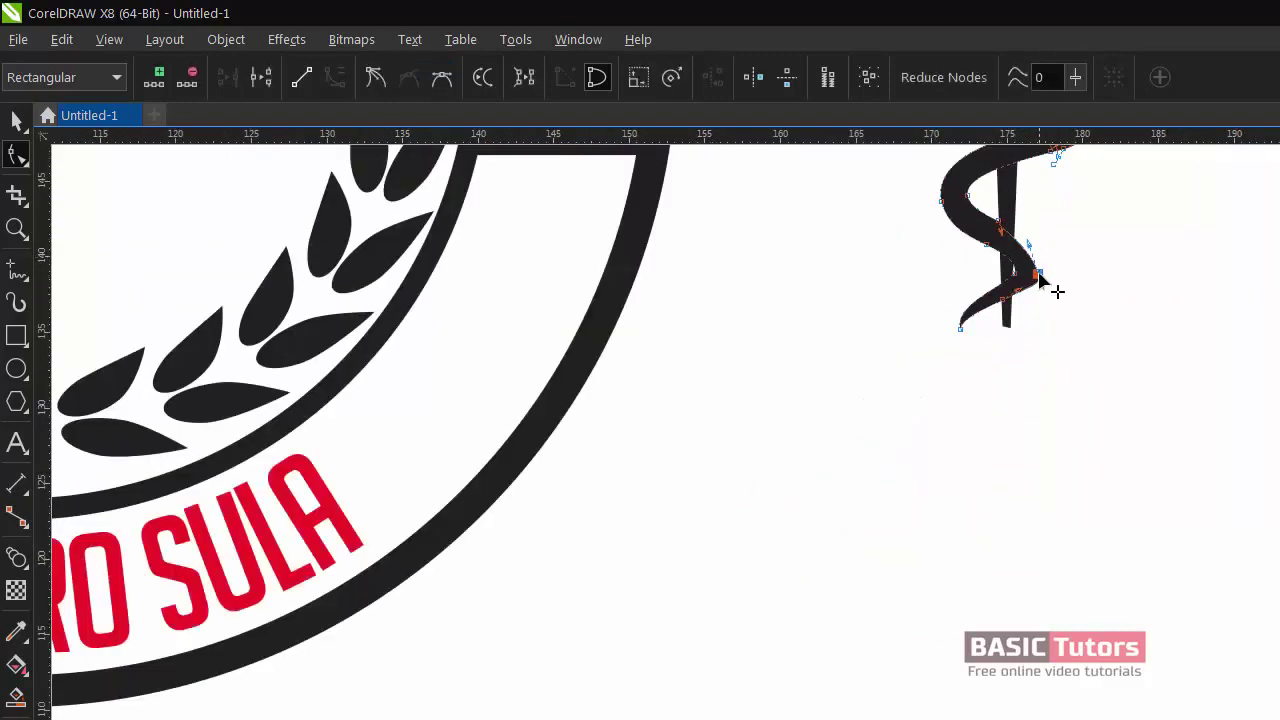
key(space)
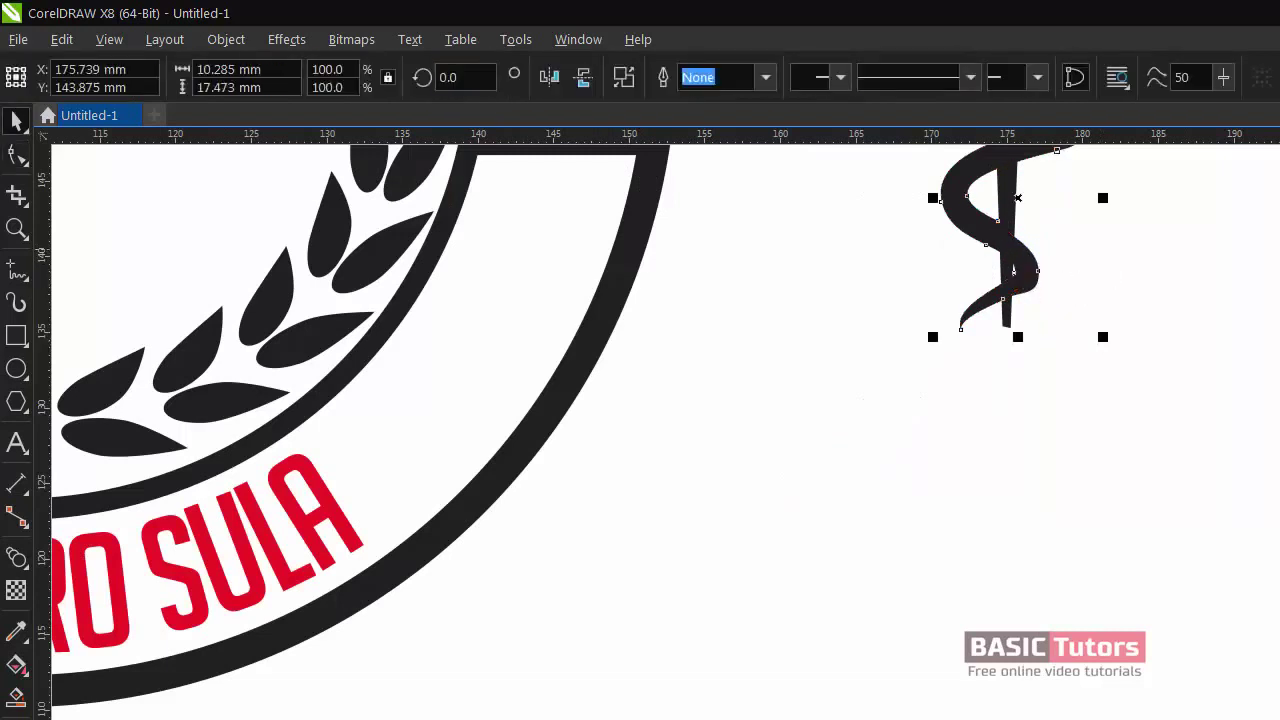
- Slim the outer edge of the snake's lowest bend and delete the surplus node on the edge above it
scroll(1105, 275, up, 3)
key(space)
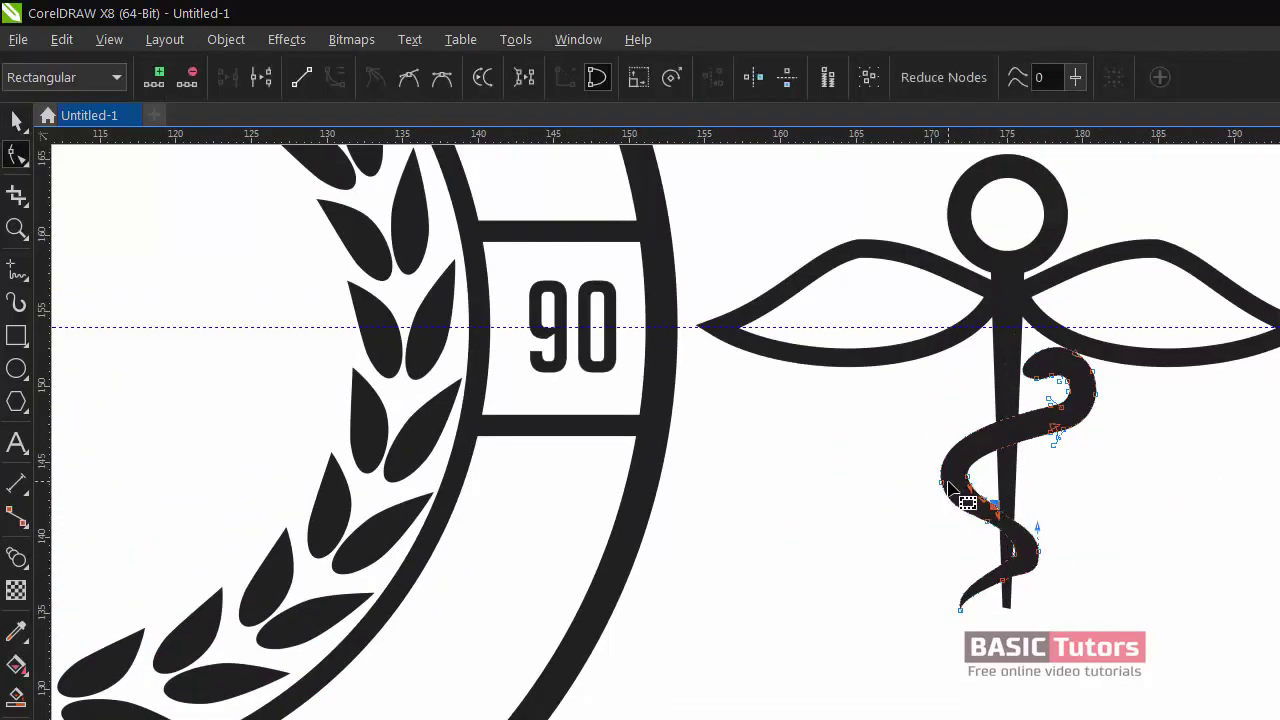
key(space)
key(space)
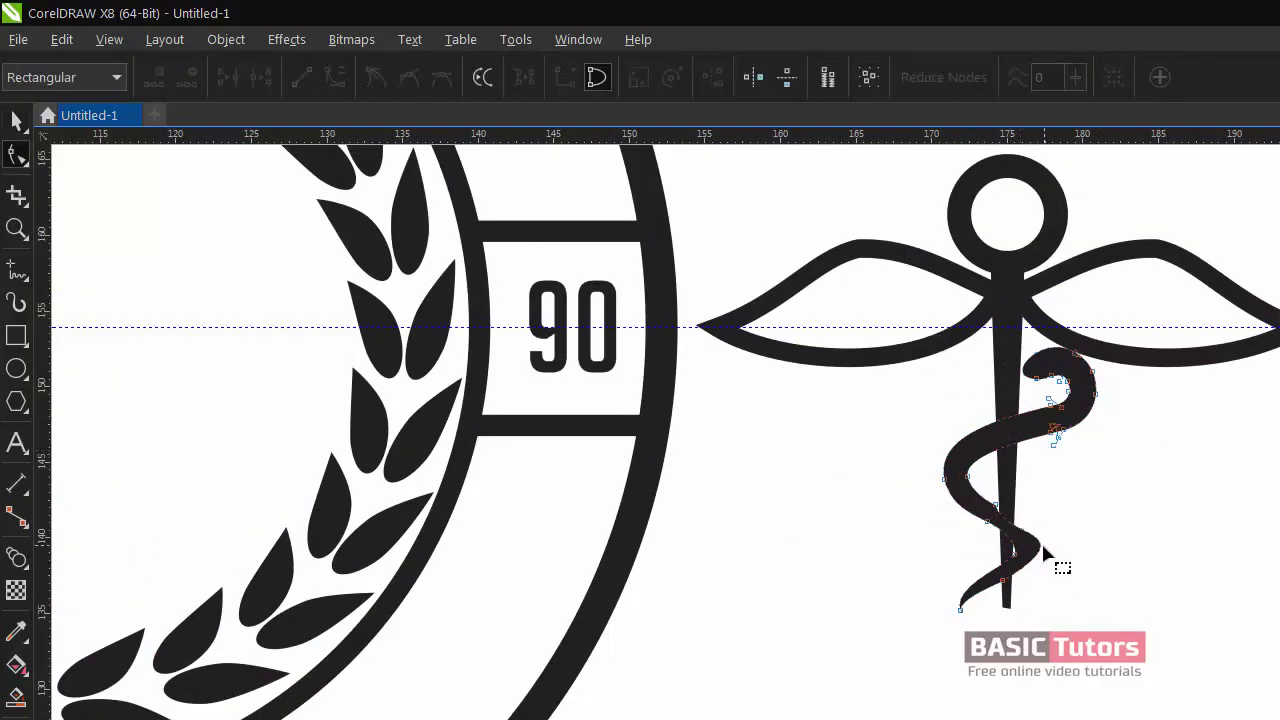
click(1038, 551)
key(F2)
drag(852, 477, 831, 447)
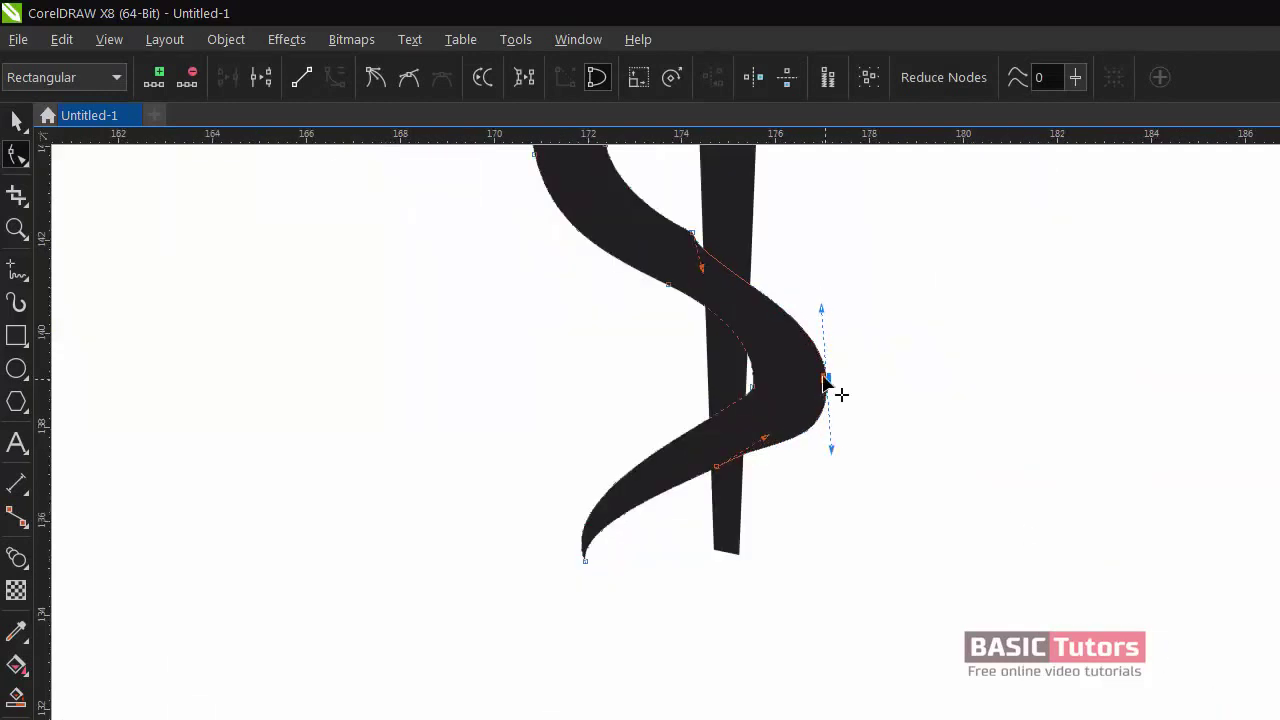
drag(826, 378, 807, 372)
drag(812, 443, 811, 429)
double_click(692, 235)
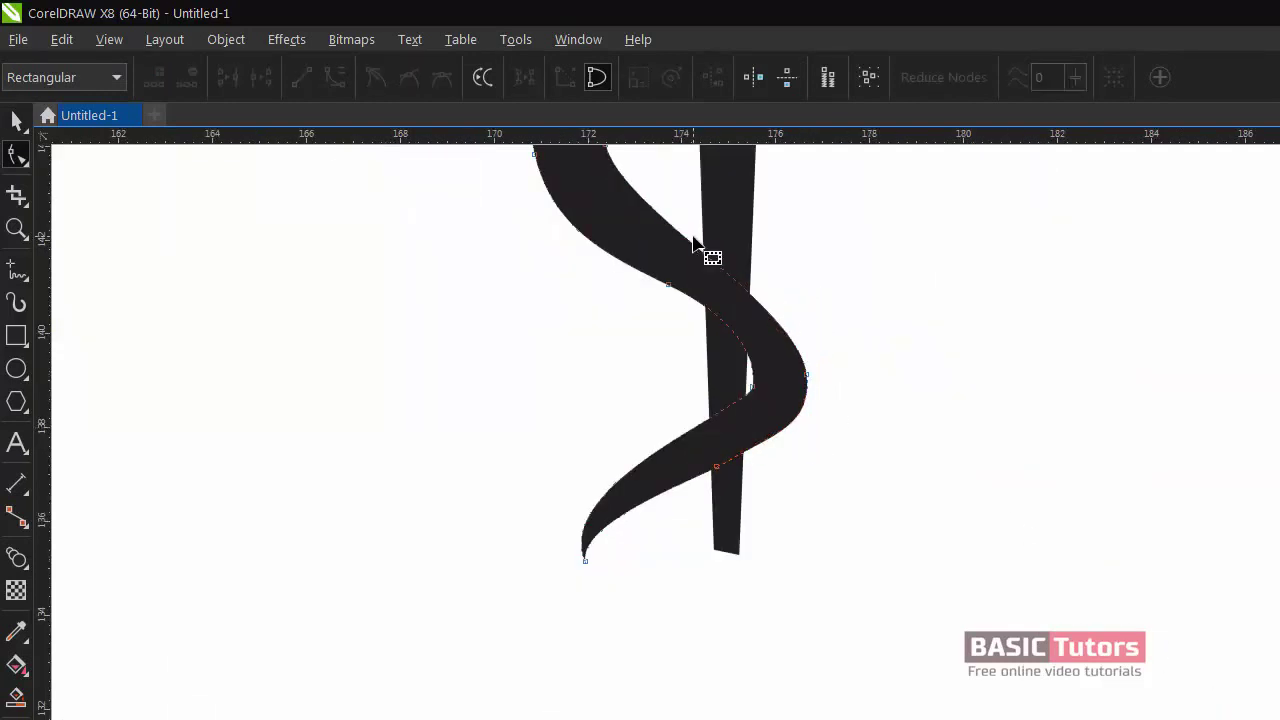
- Delete the surplus node on the edge above the snake's lowest bend and smooth the bend's inner node
click(807, 372)
click(725, 273)
double_click(669, 285)
click(752, 387)
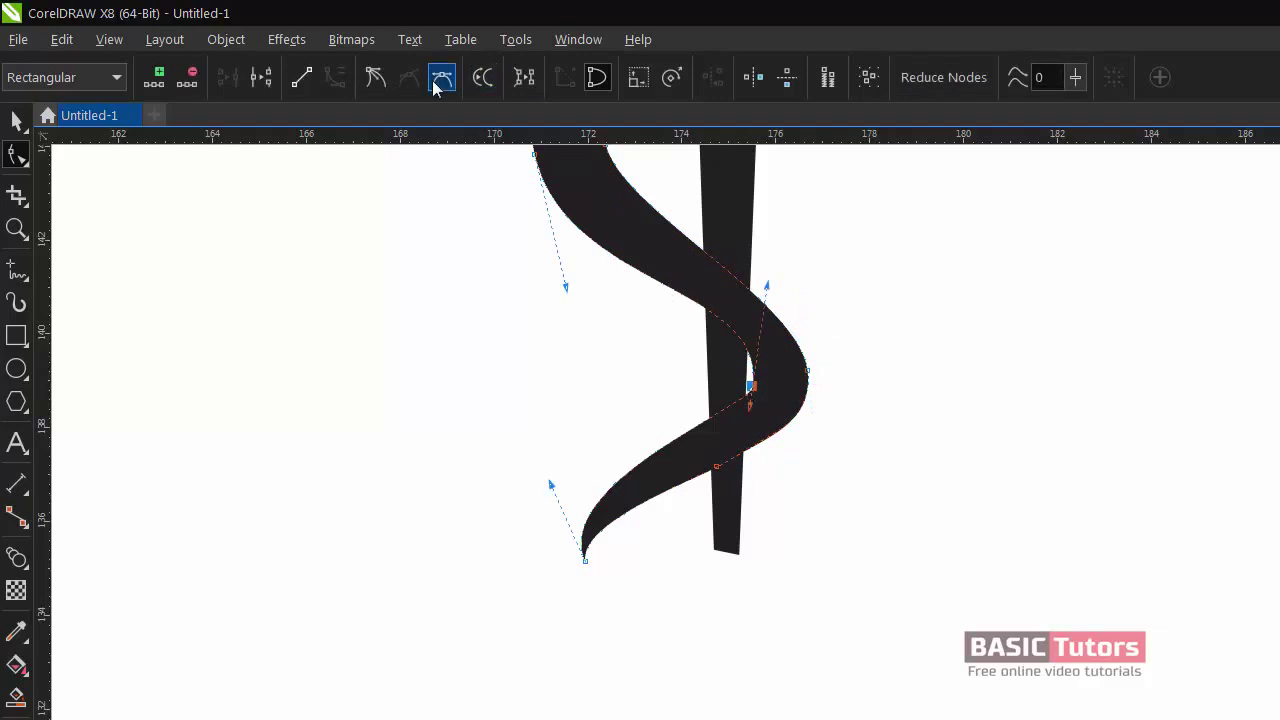
click(440, 79)
key(space)
click(904, 306)
- Duplicate the snake, mirror the copy horizontally, and shift it so both snakes sit symmetrically around the rod
scroll(906, 304, down, 4)
scroll(908, 313, down, 3)
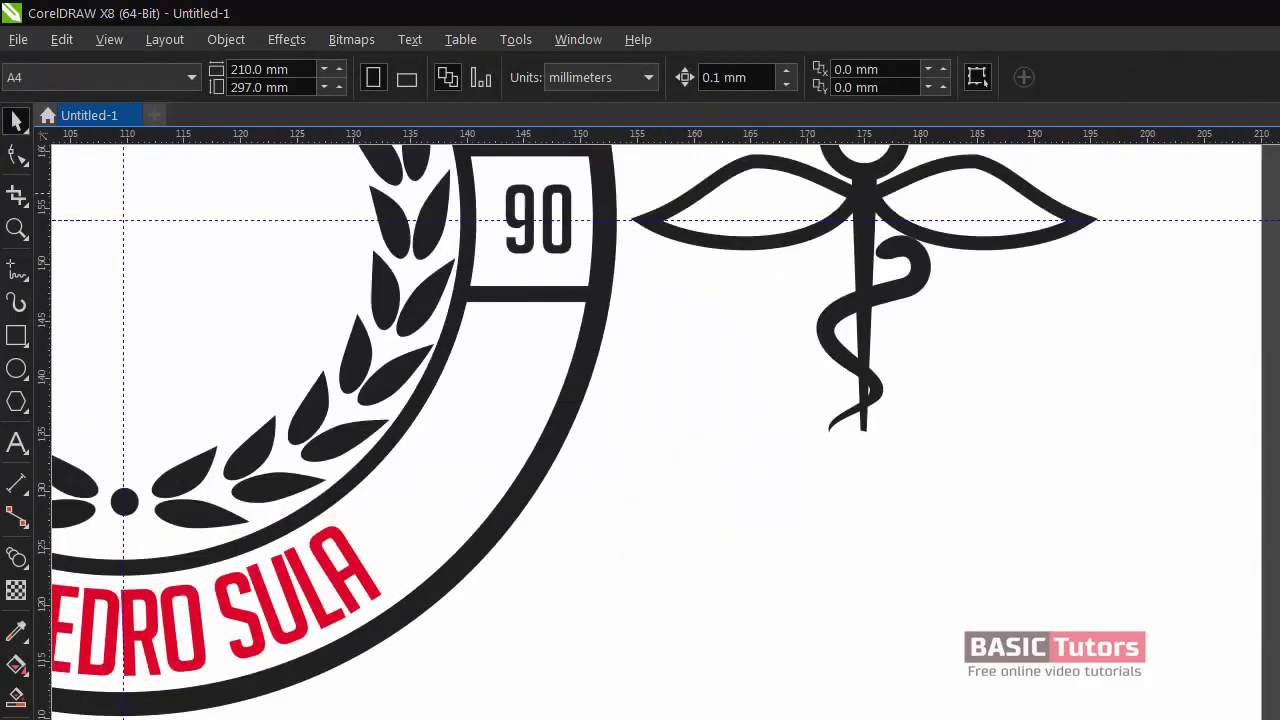
click(906, 425)
key(KP_Add)
click(550, 80)
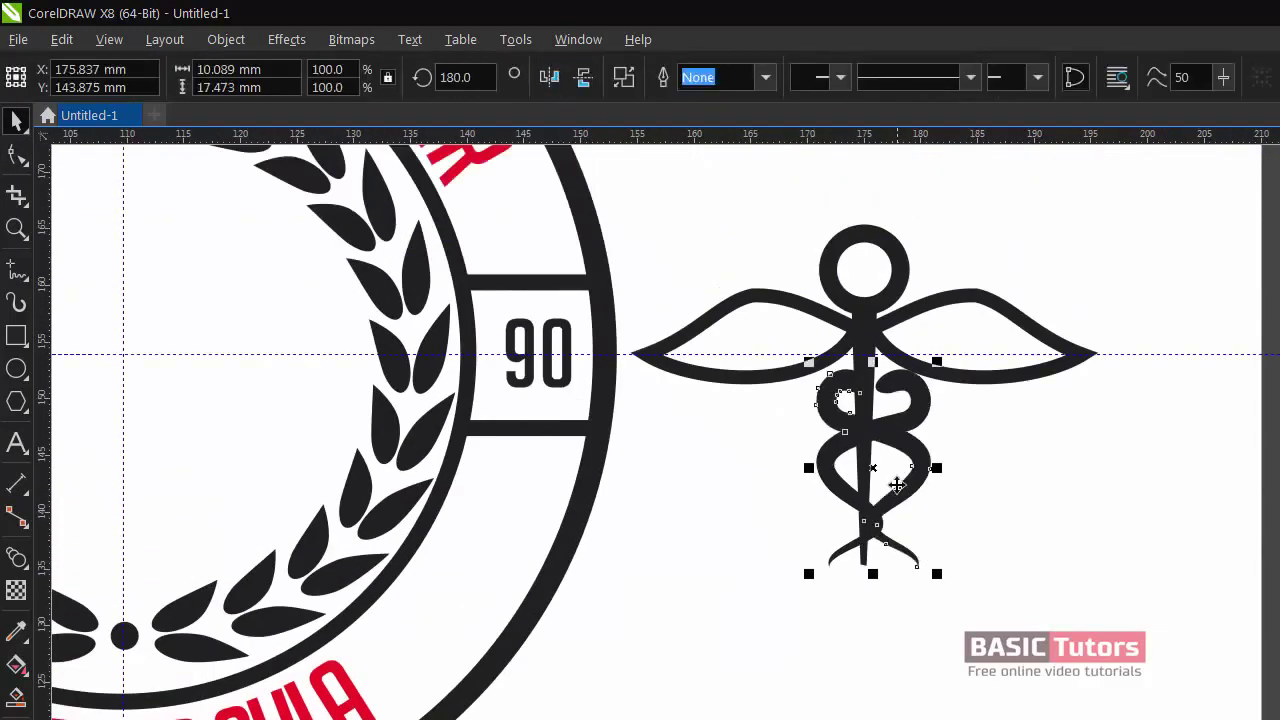
drag(896, 484, 873, 483)
click(1077, 485)
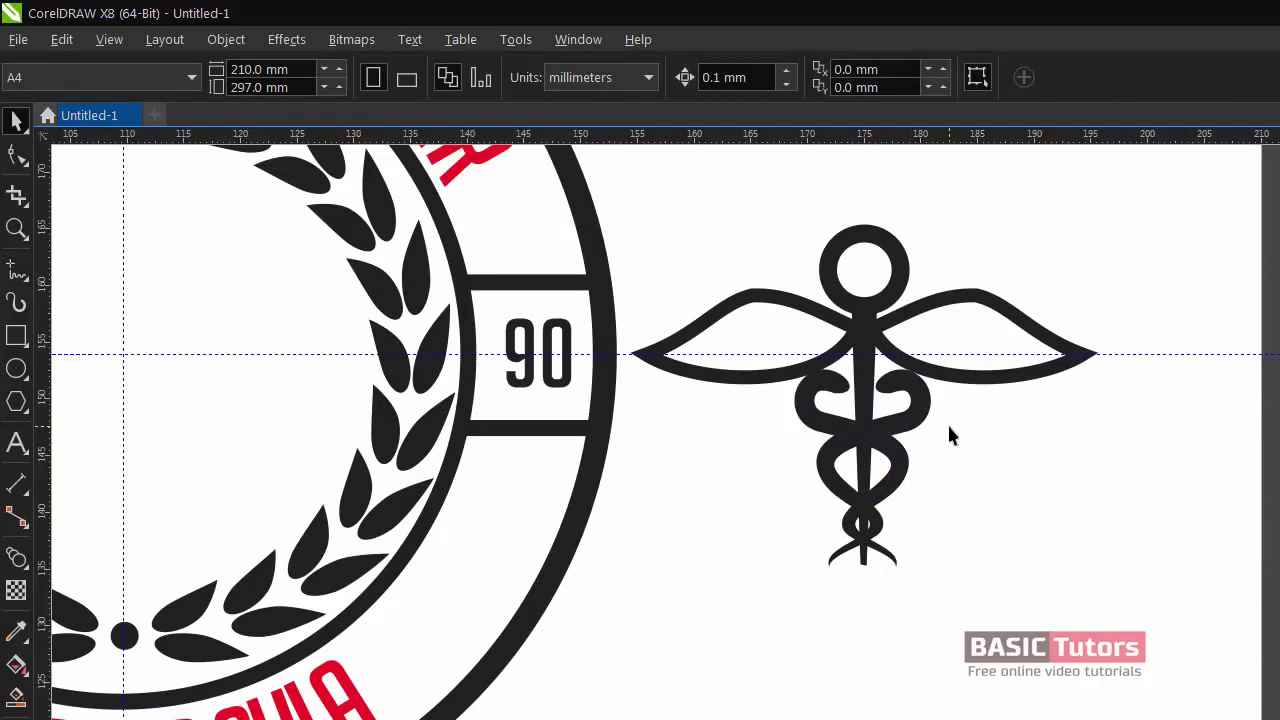
- Draw a closed four-sided cutting shape around the snakes' uppermost crossing
key(F5)
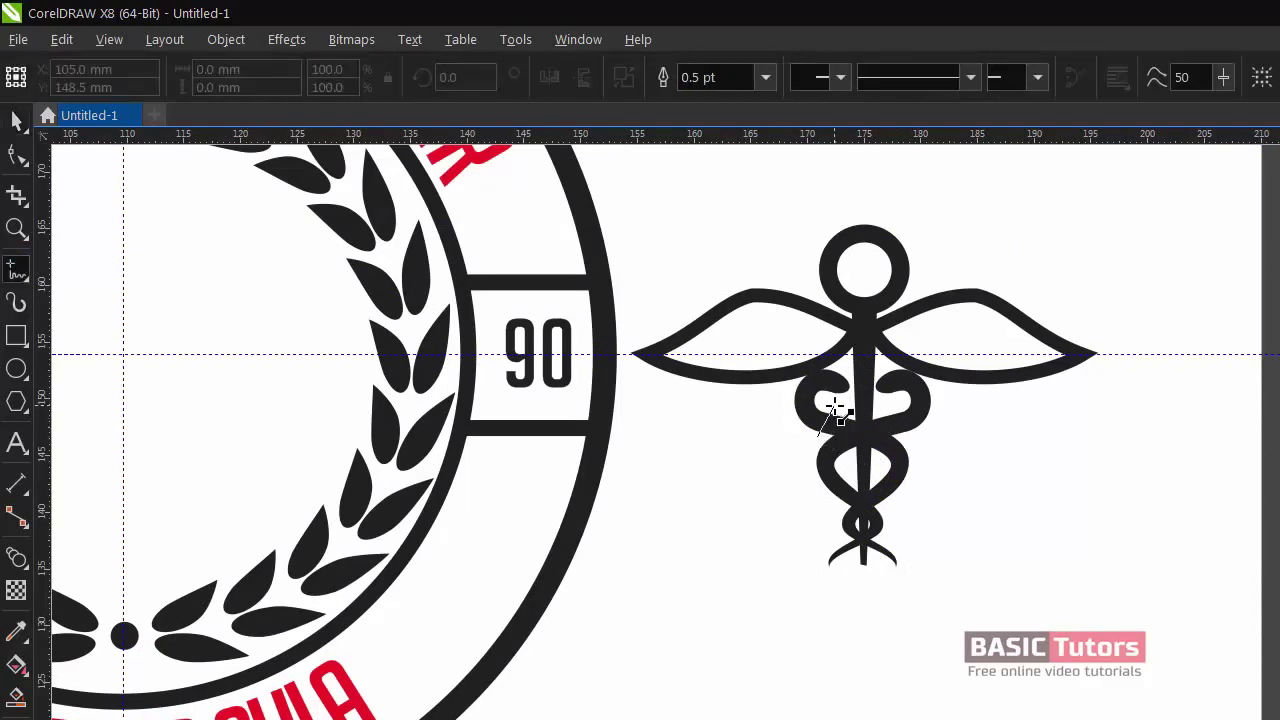
double_click(834, 405)
double_click(907, 434)
double_click(881, 461)
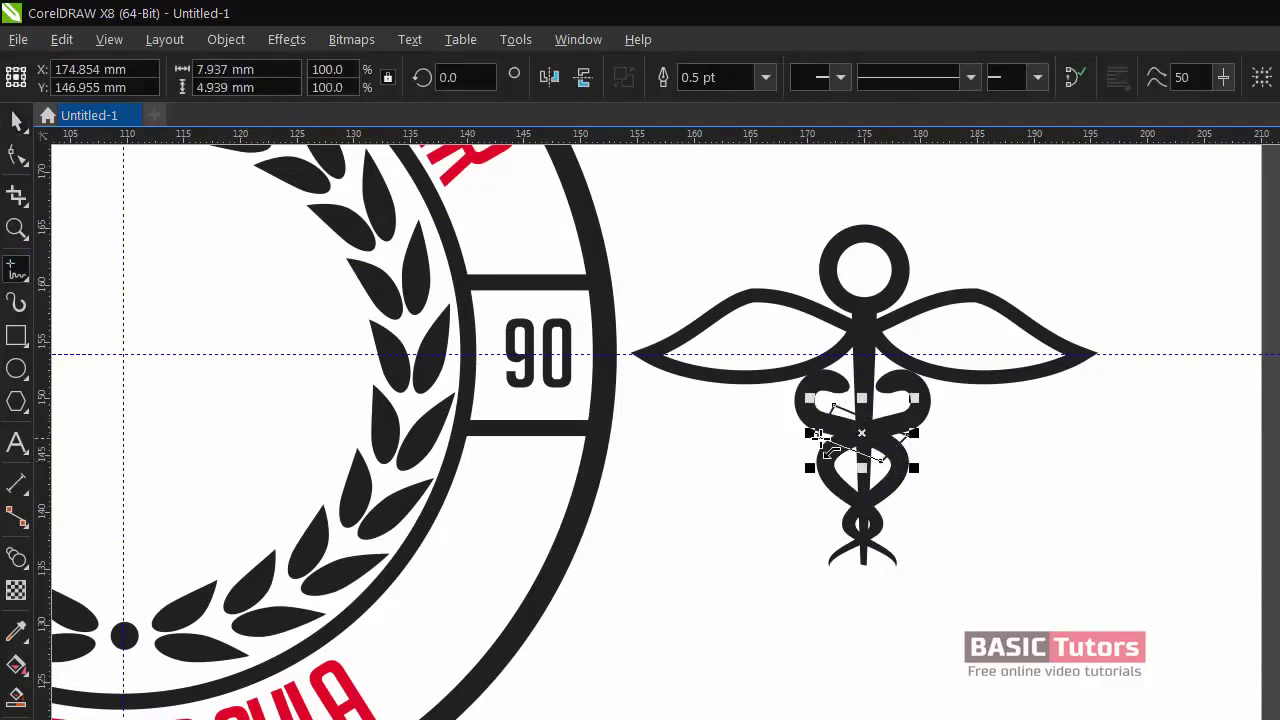
click(16, 120)
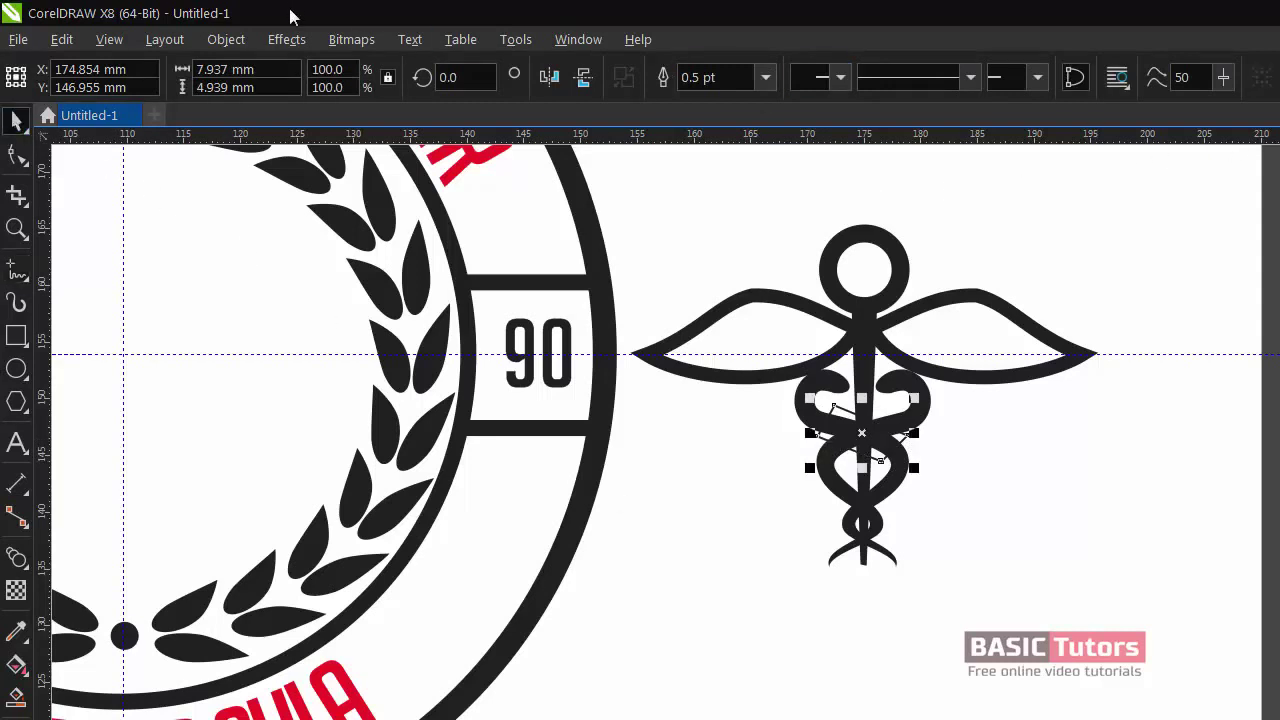
- Trim the mirrored snake with the cutting shape at the uppermost crossing, without leaving the original source object
click(226, 39)
mouse_move(270, 520)
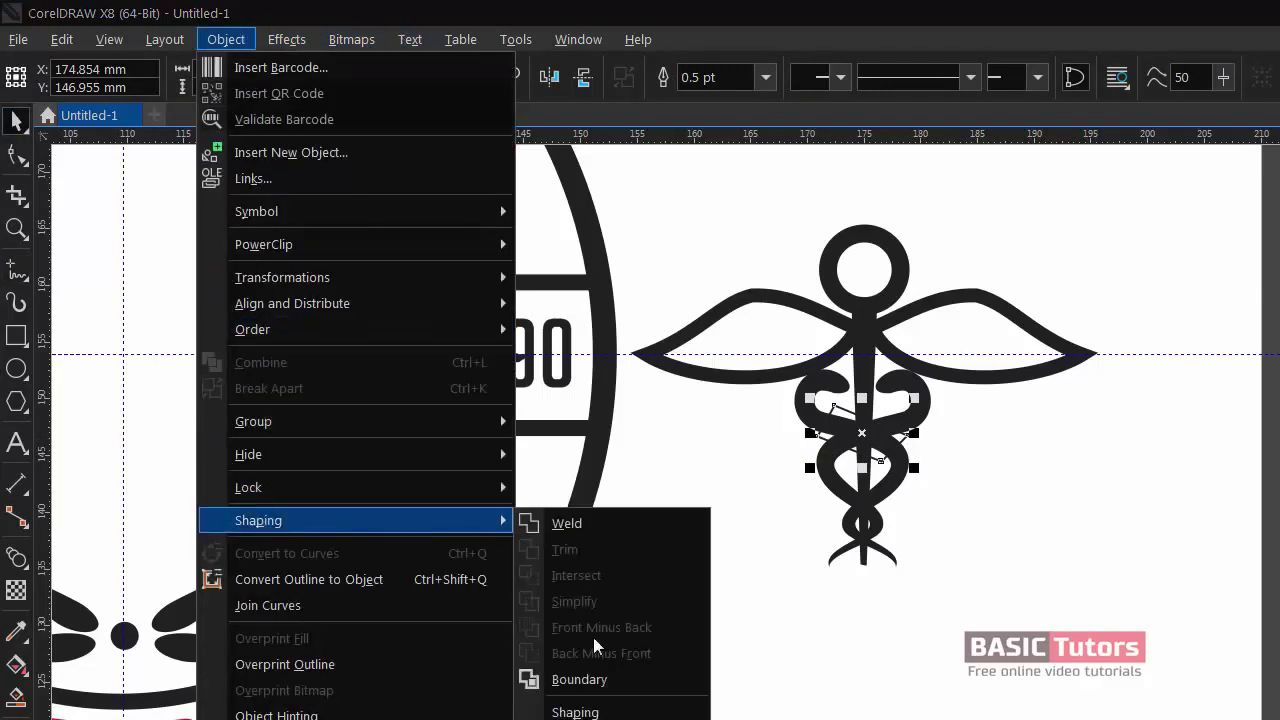
click(575, 712)
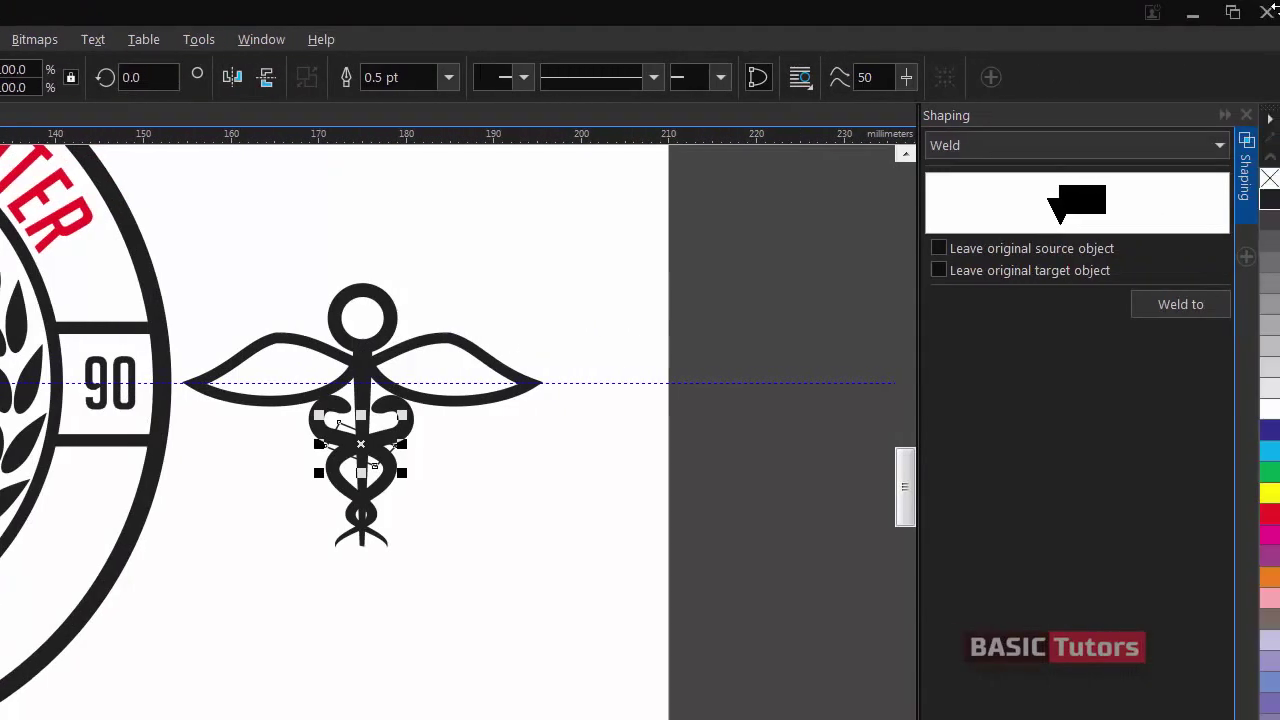
click(992, 148)
click(945, 188)
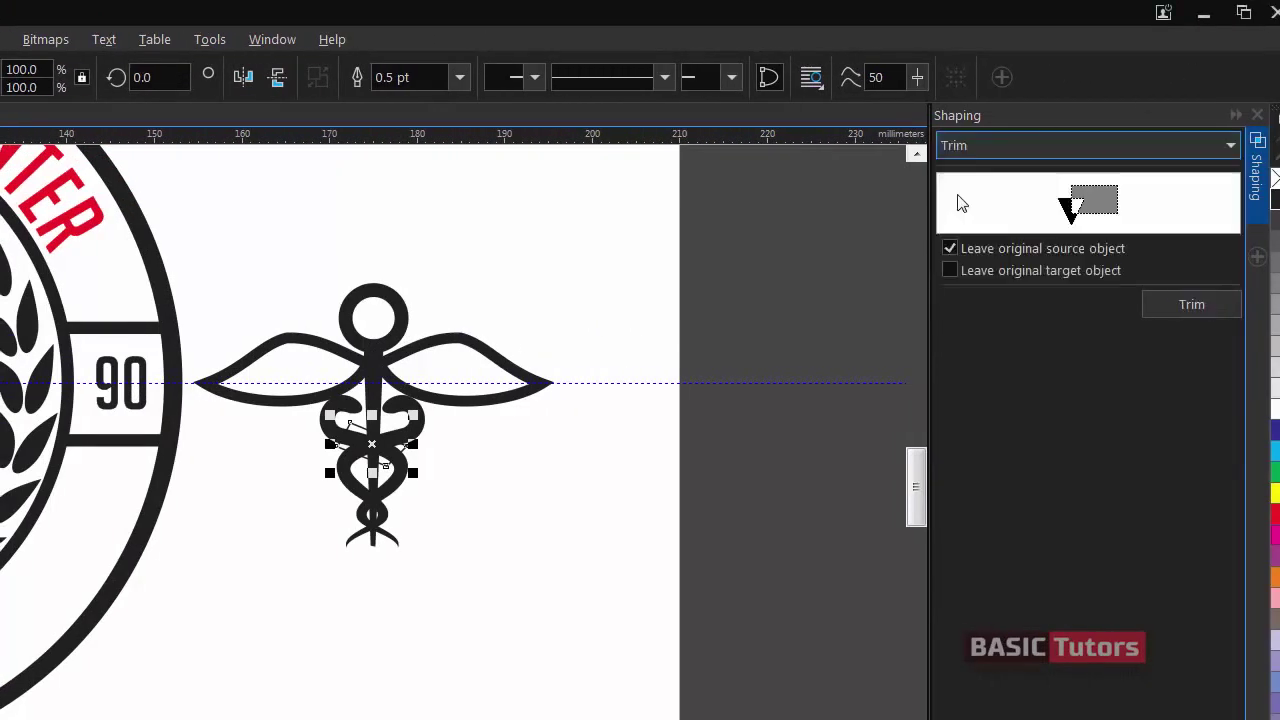
click(949, 249)
click(1160, 305)
click(337, 423)
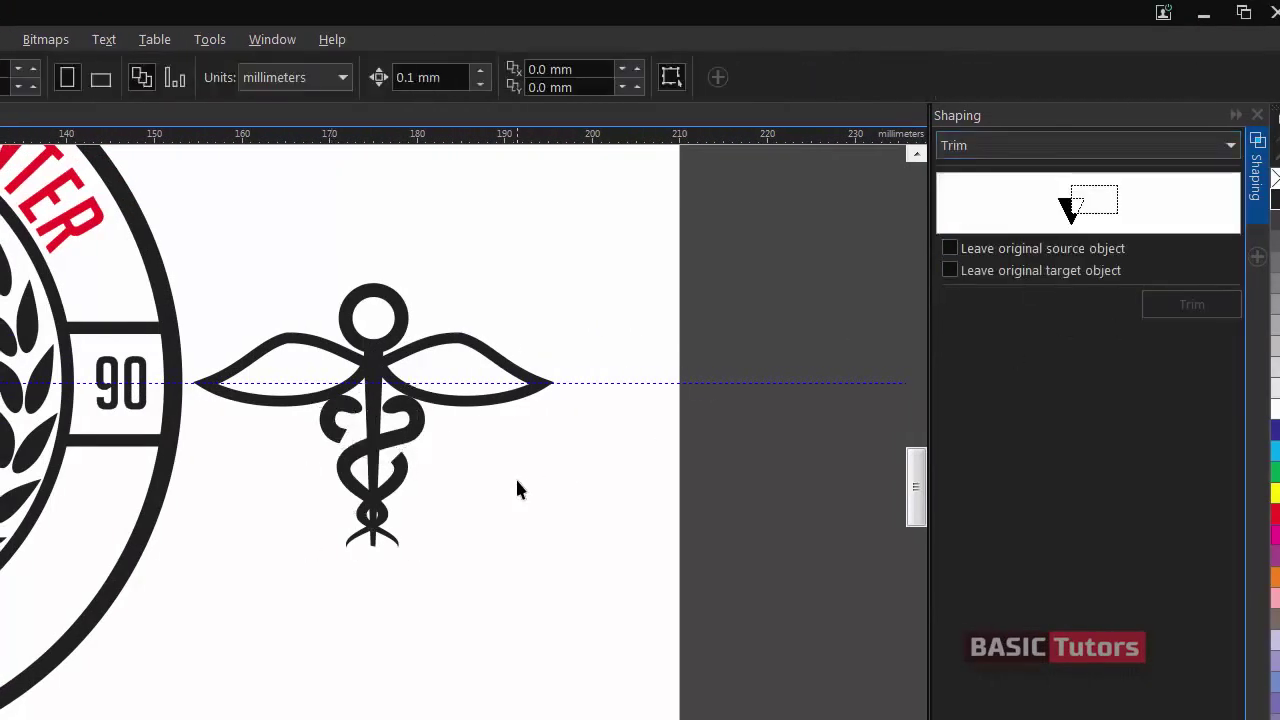
- Draw a closed cutting shape around the snakes' second crossing and trim the original snake with it
key(F5)
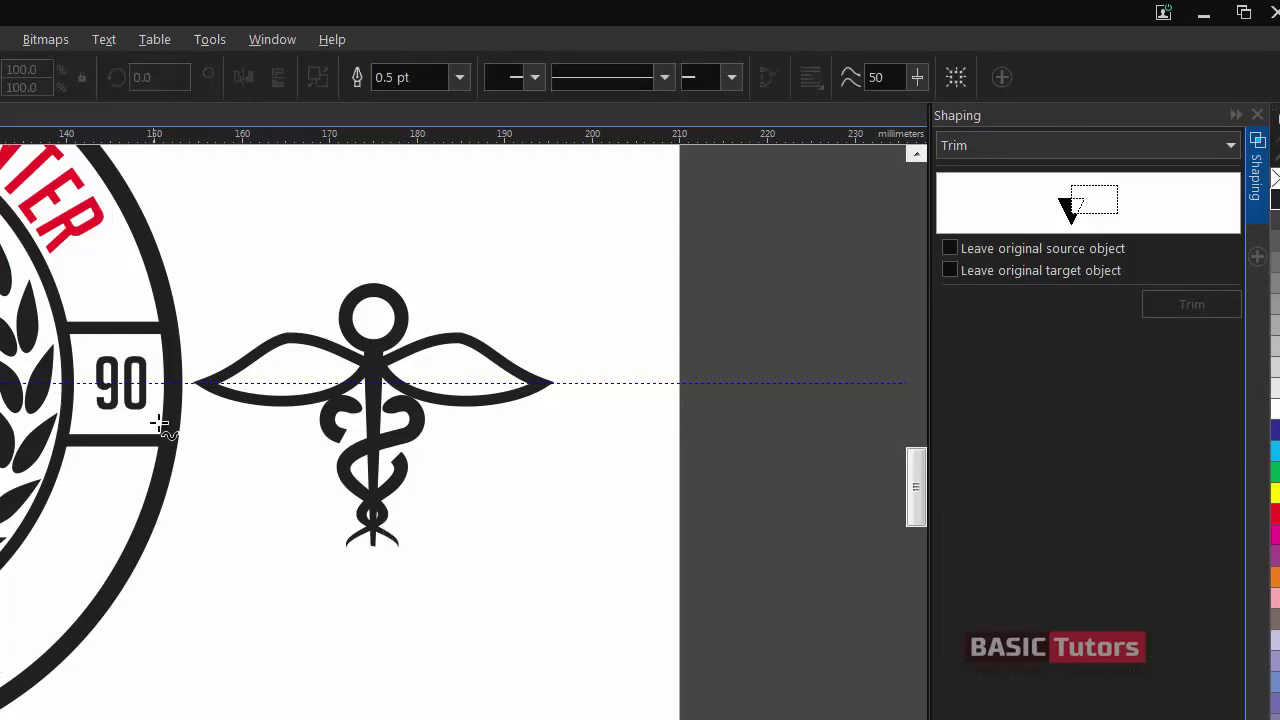
click(350, 496)
double_click(368, 472)
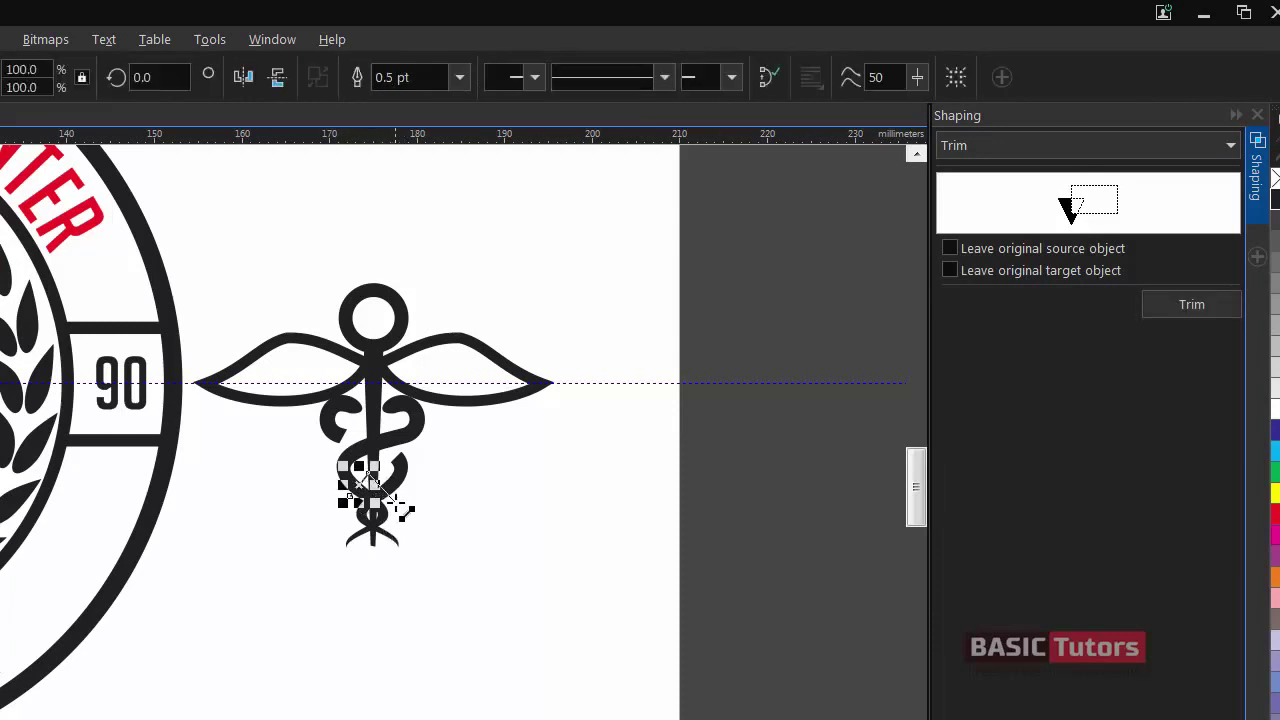
double_click(396, 503)
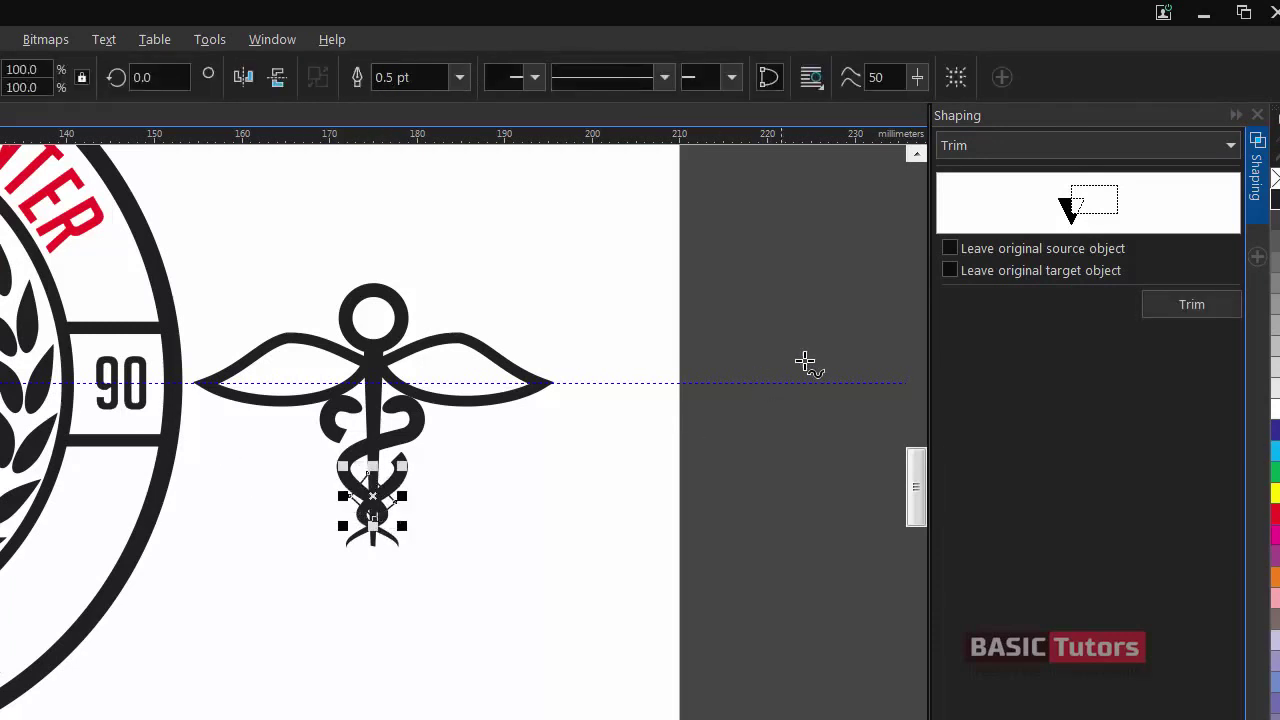
click(1191, 304)
click(410, 462)
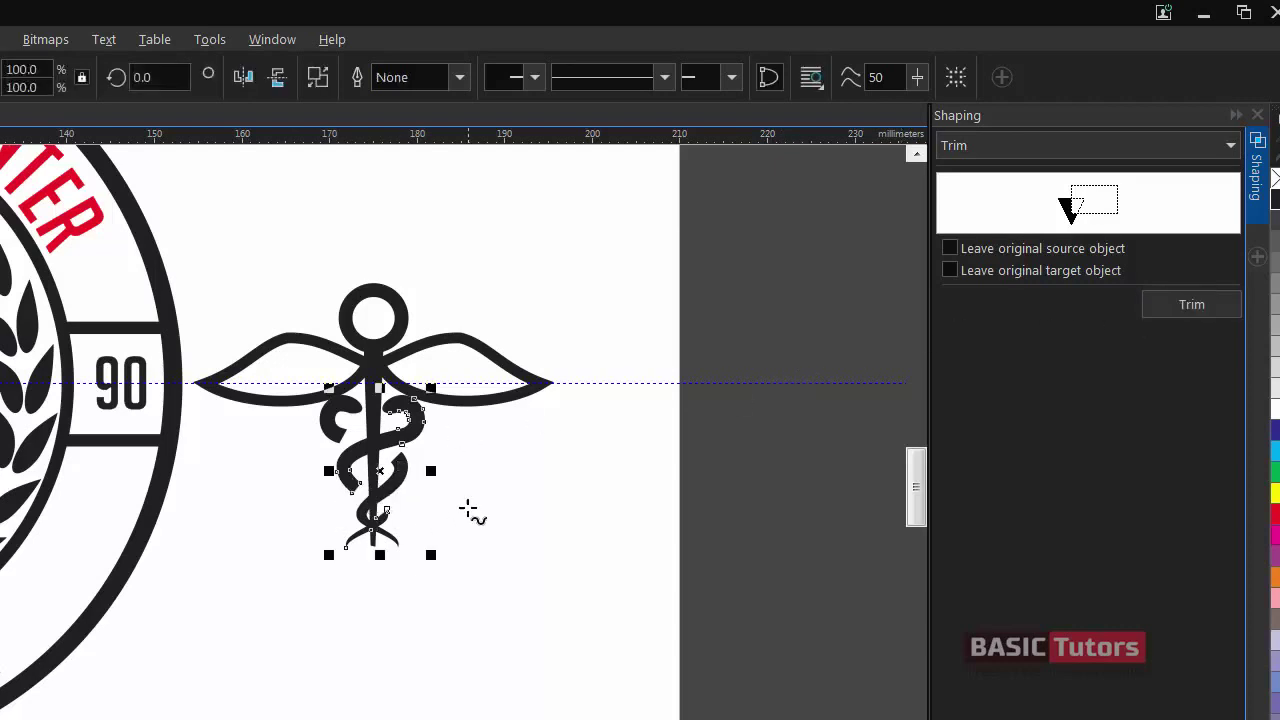
click(455, 503)
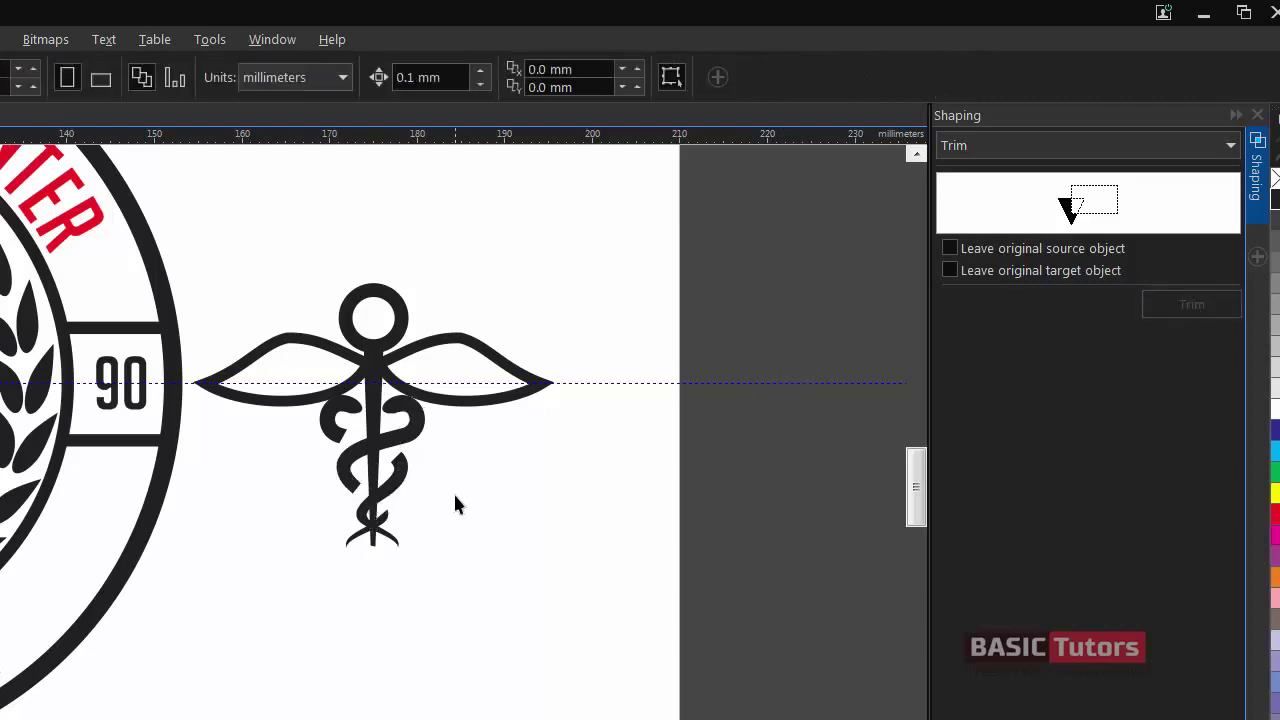
- Draw a closed cutting shape around the snakes' lowest crossing and trim the mirrored snake's tail with it
click(383, 541)
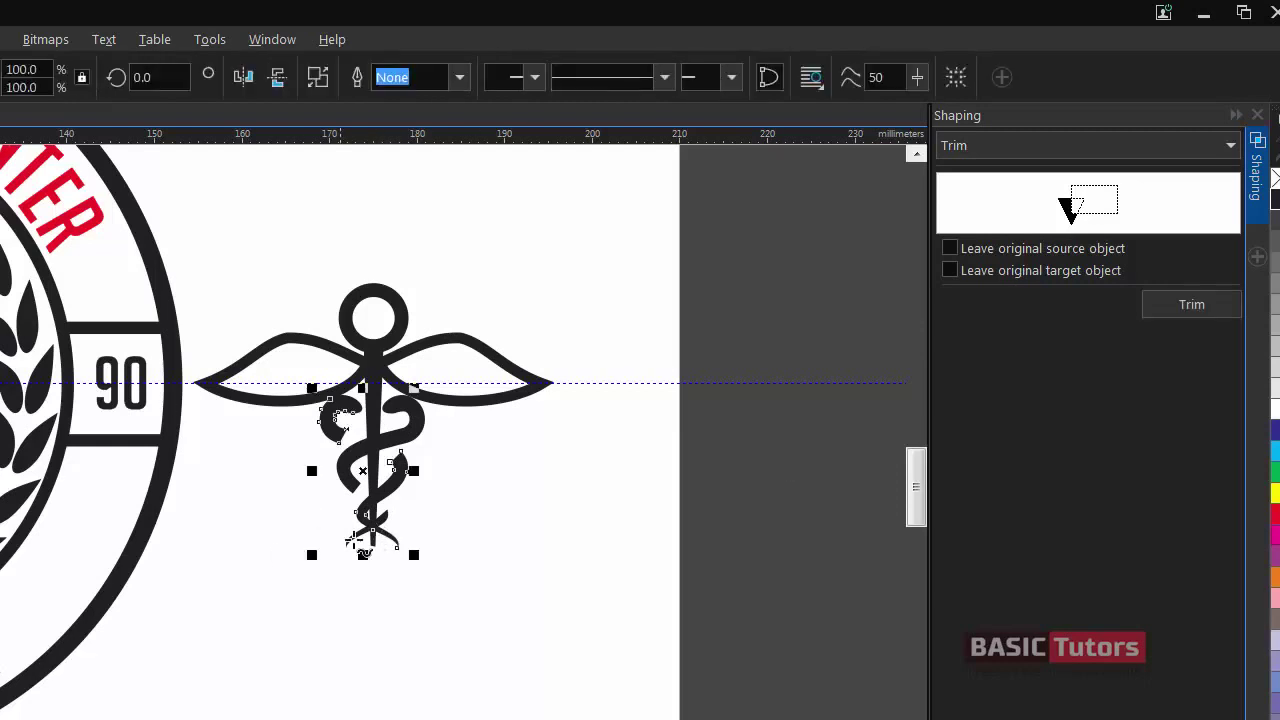
click(362, 528)
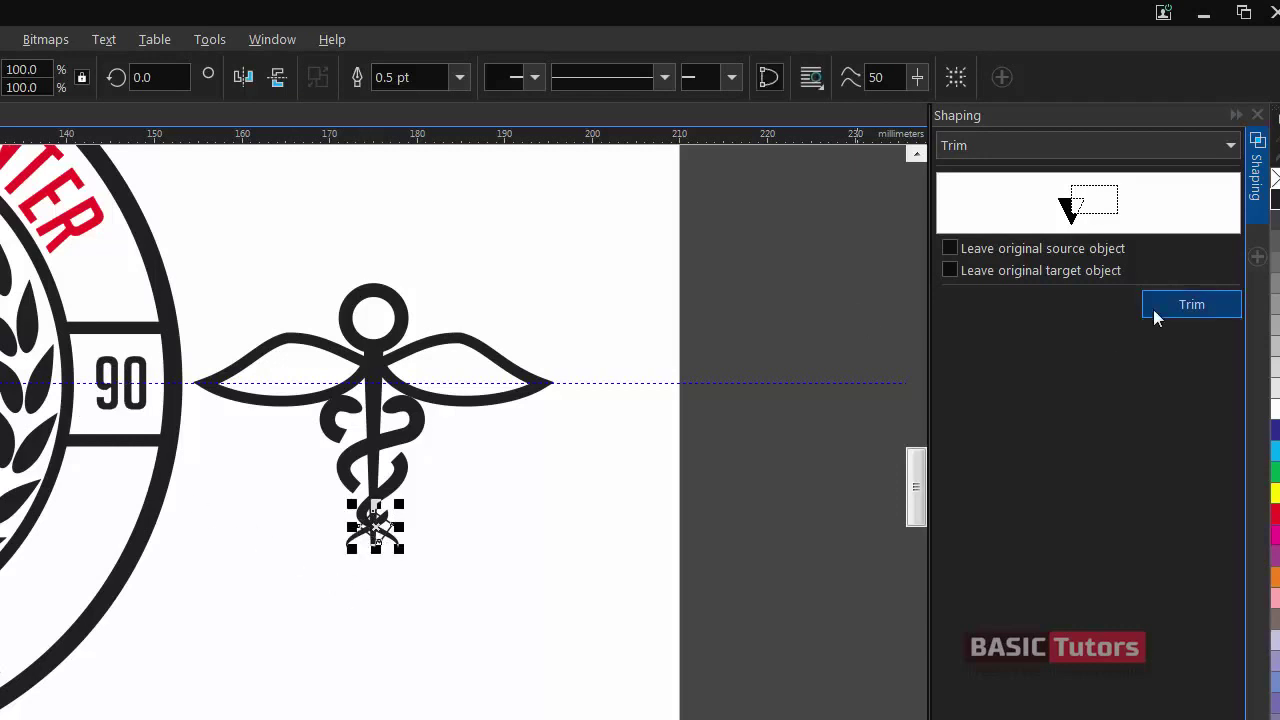
click(1152, 310)
click(395, 537)
key(space)
click(498, 534)
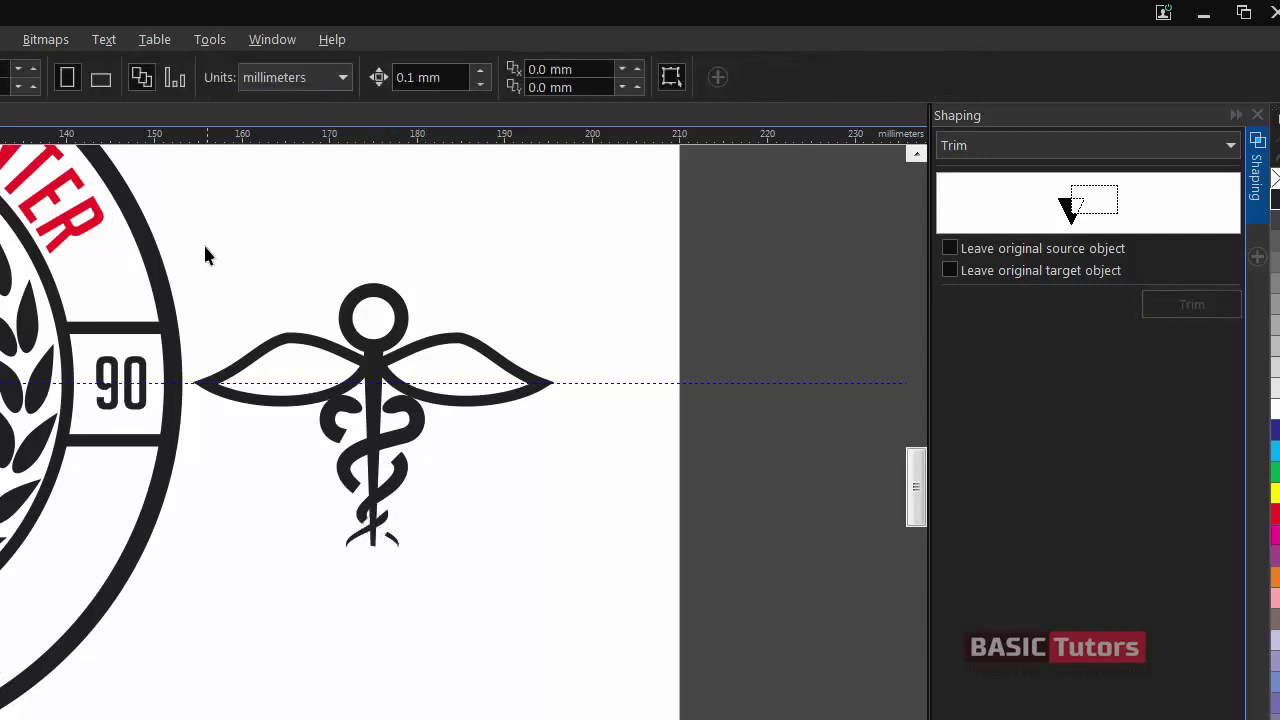
- Group the winged rod with both snakes and move it inside the laurel wreath onto the vertical guideline
drag(483, 470, 591, 606)
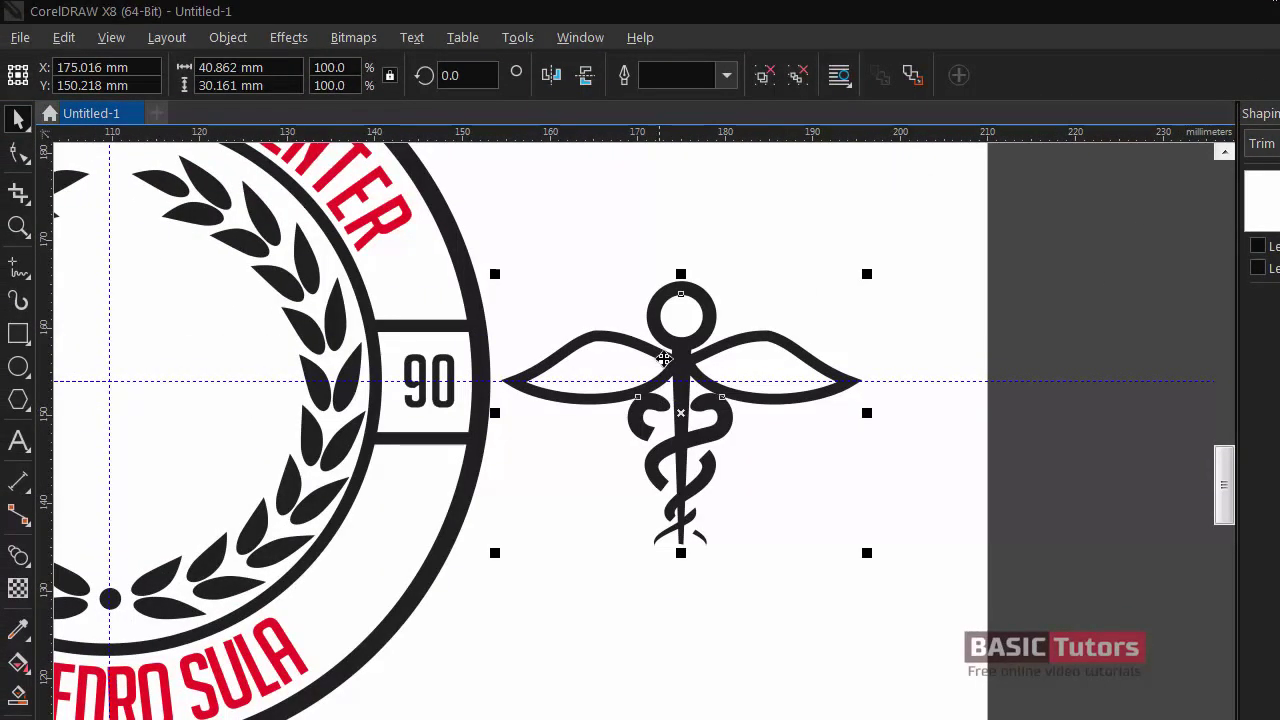
drag(664, 358, 154, 348)
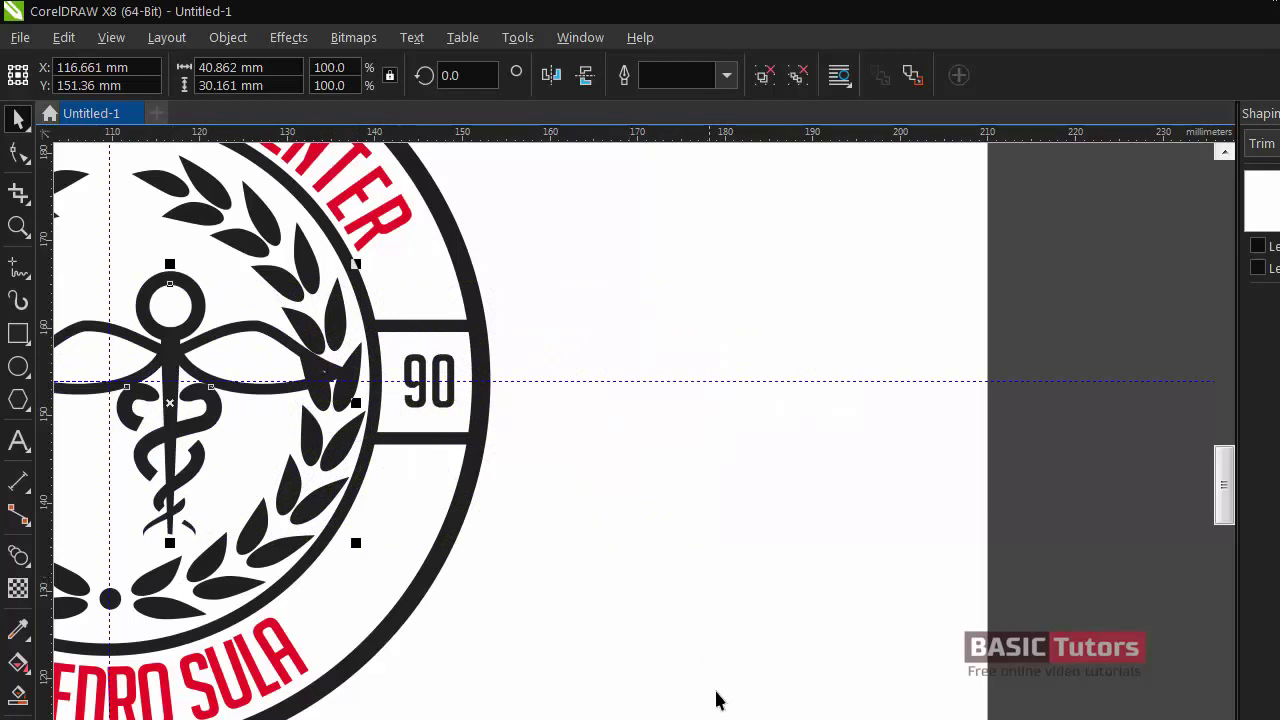
scroll(634, 431, left, 4)
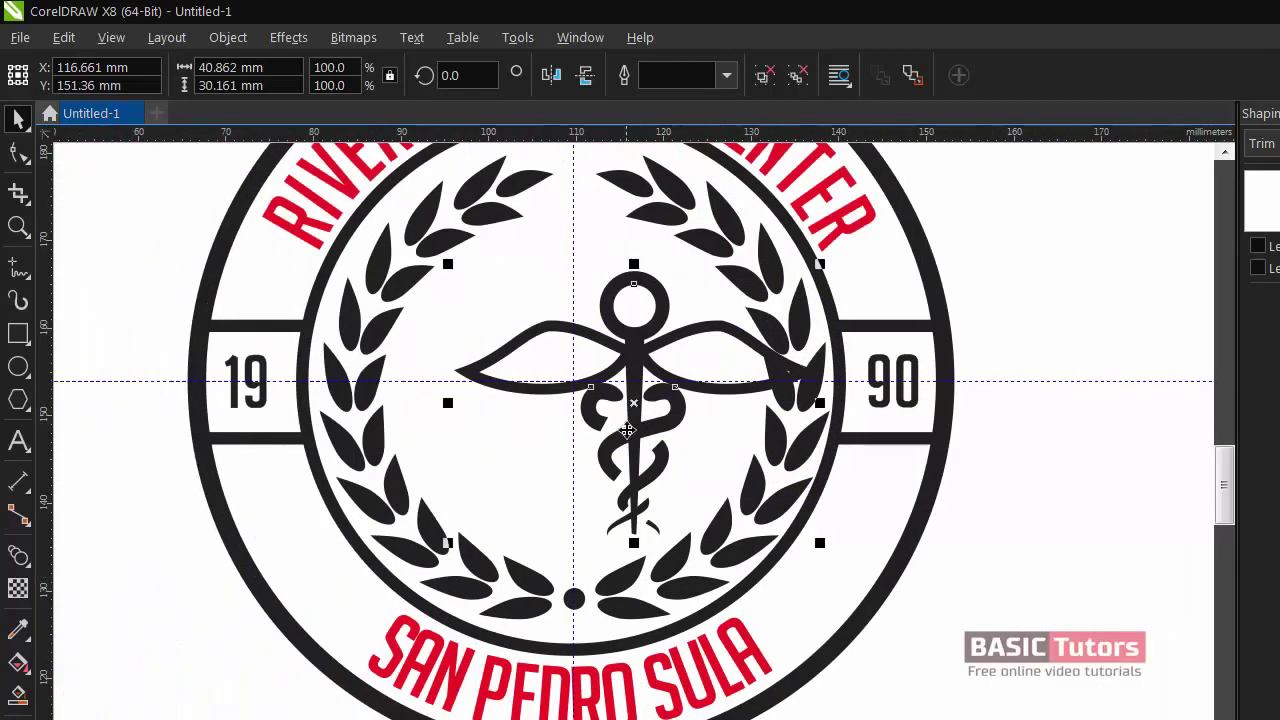
drag(643, 344, 590, 345)
- Scale the winged rod group to about 32 by 24 mm and raise it within the wreath
drag(766, 252, 731, 306)
drag(577, 360, 577, 330)
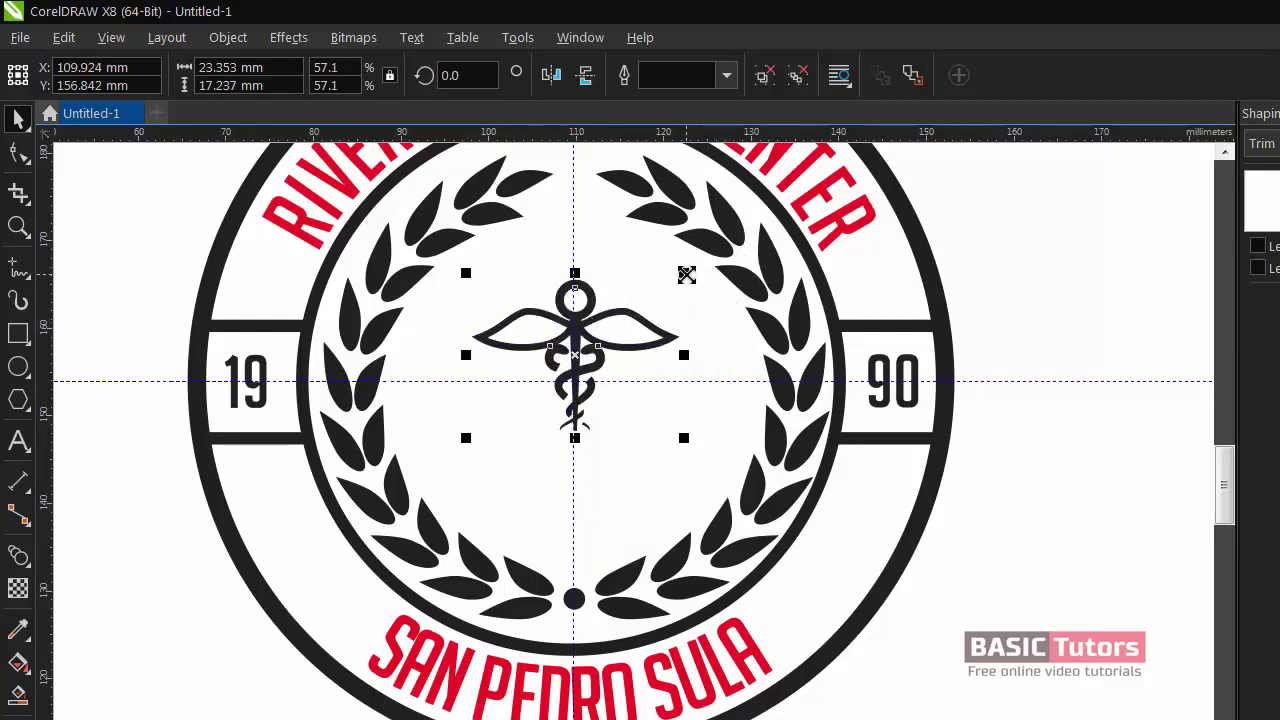
drag(686, 274, 722, 244)
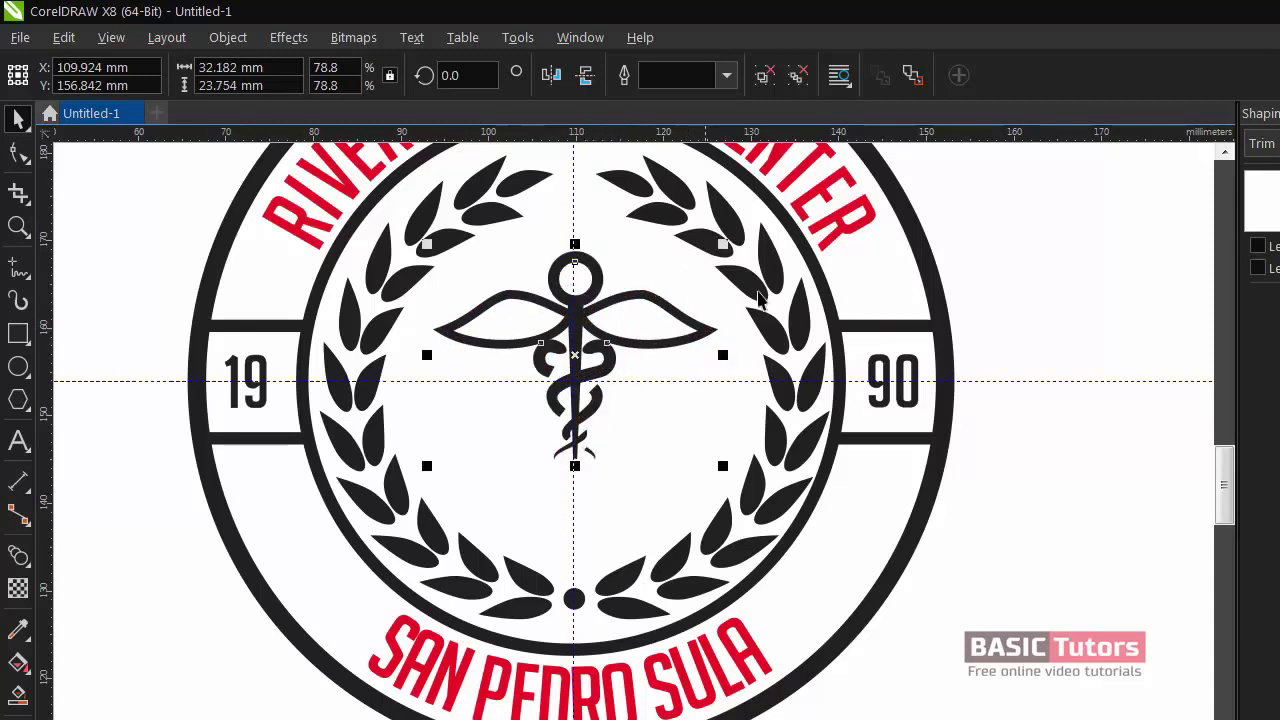
click(982, 252)
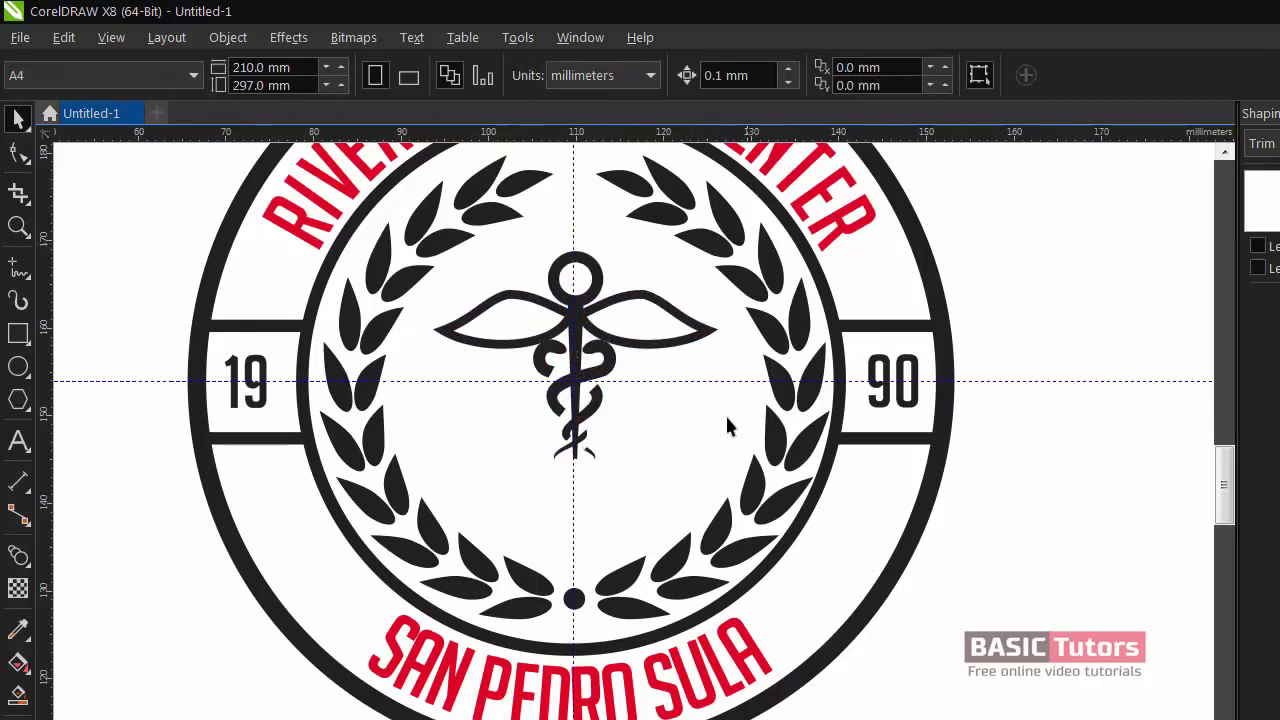
- Ungroup the winged rod and its two snakes
click(580, 458)
click(578, 462)
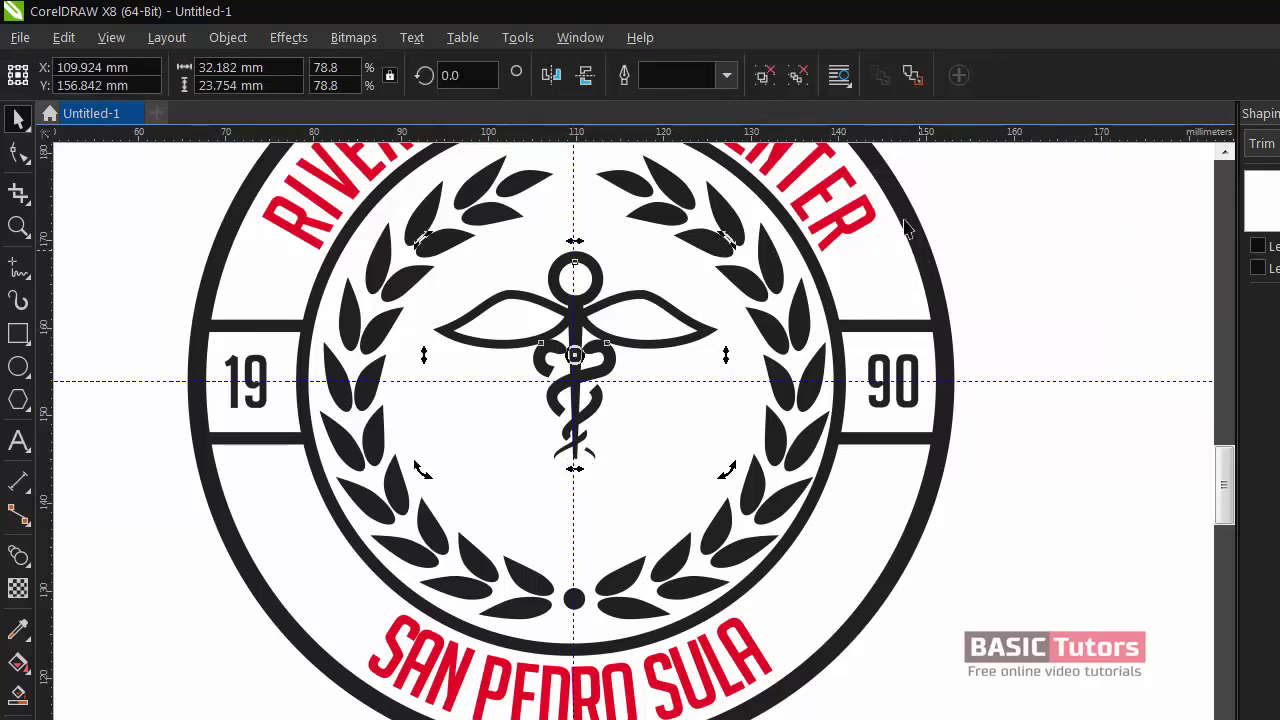
click(765, 77)
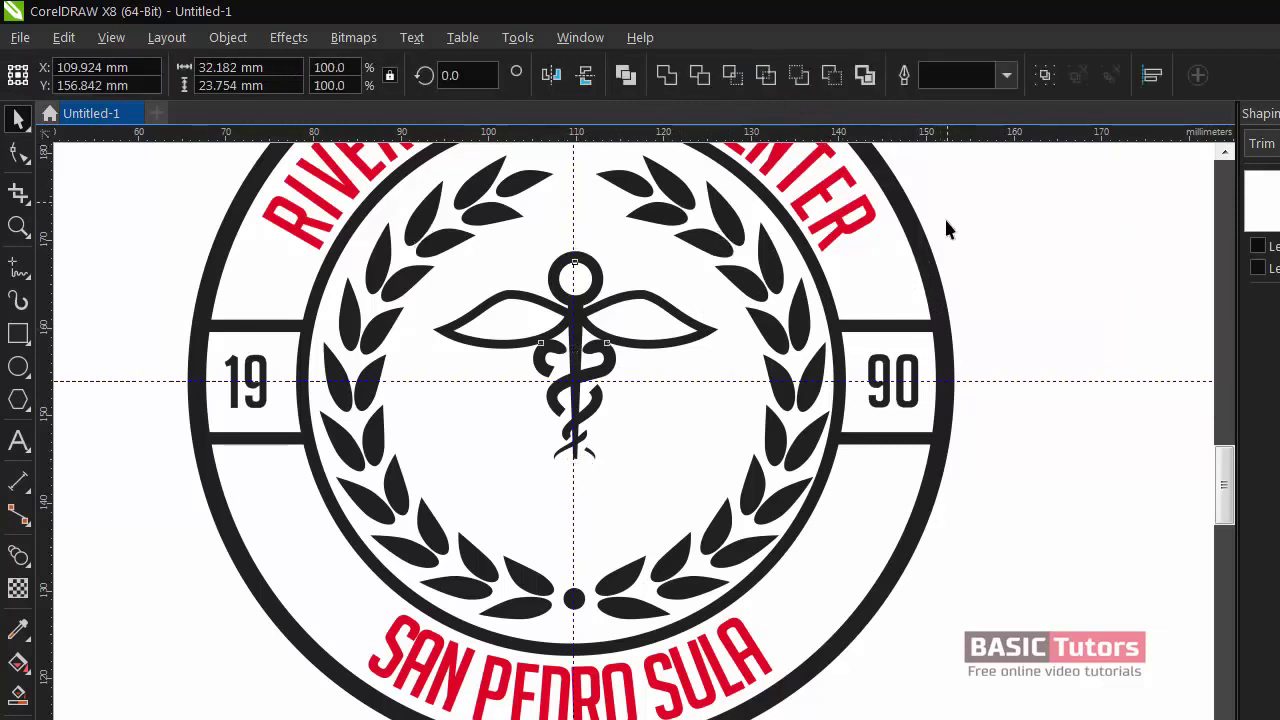
click(946, 229)
- Move the rod's lower end nodes down so its tip extends below the snakes' tails
click(578, 457)
key(F10)
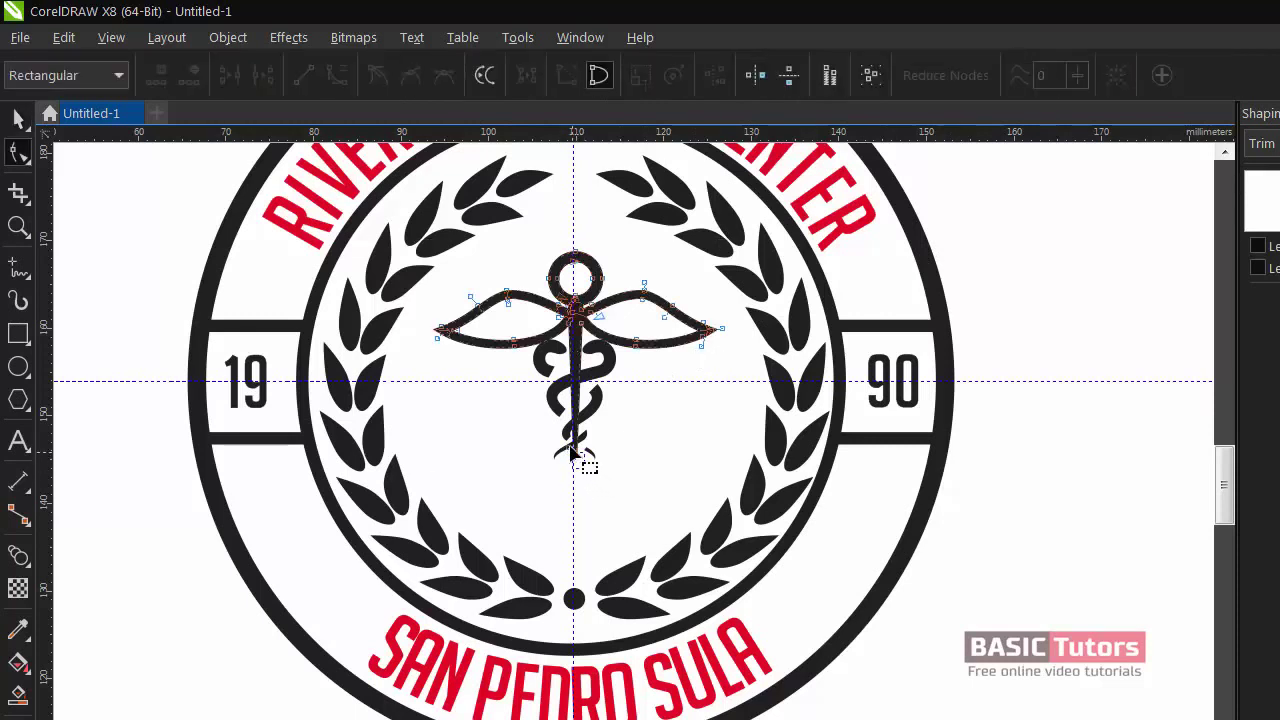
click(572, 452)
drag(576, 458, 577, 475)
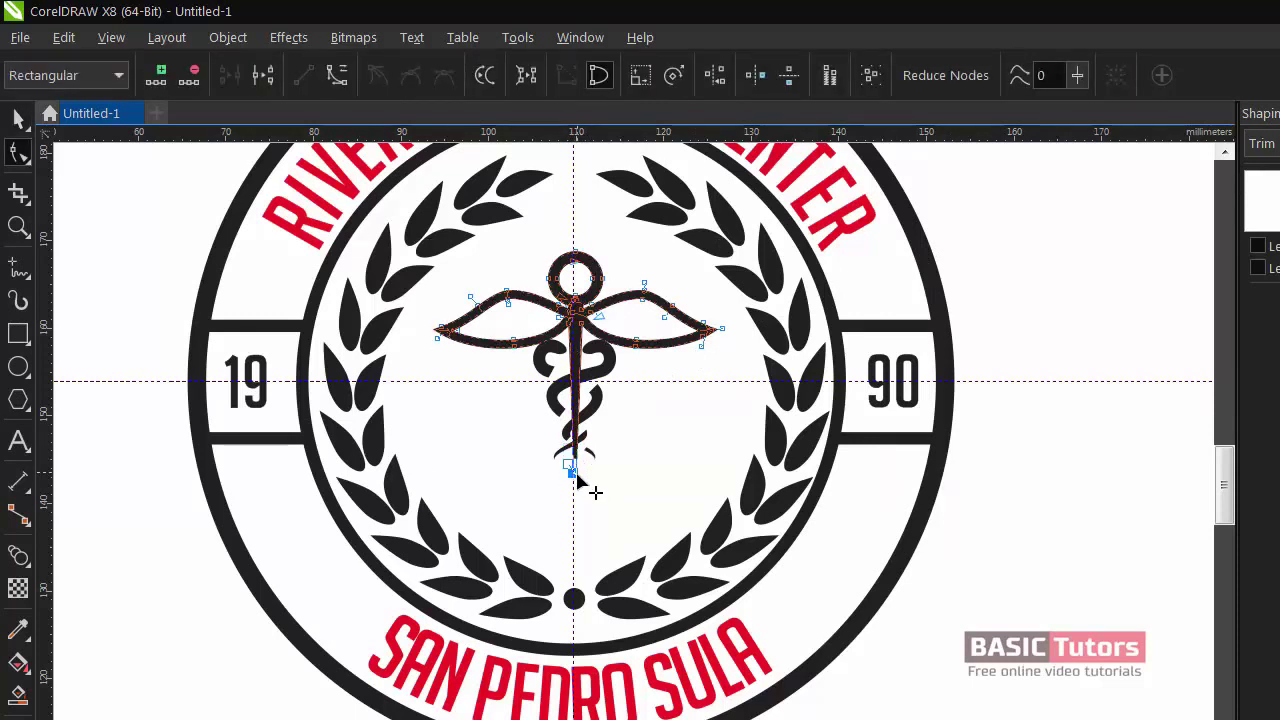
key(space)
click(985, 350)
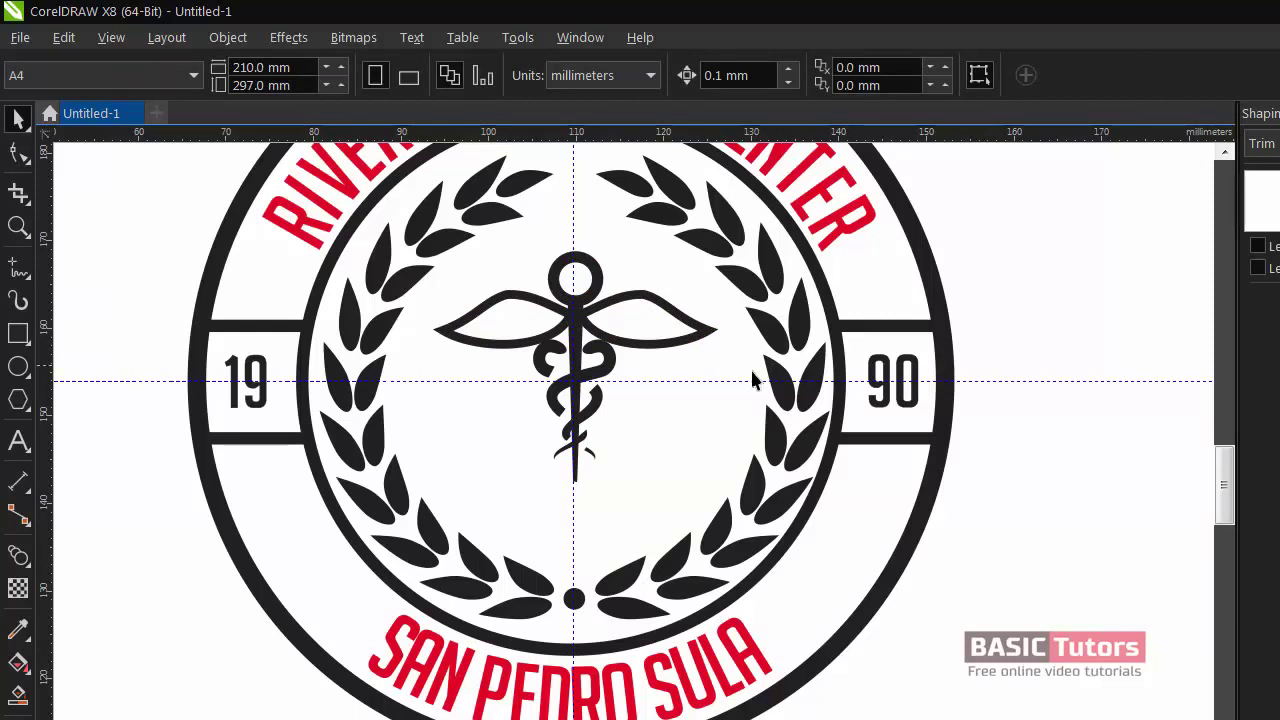
- Add a page-sized background rectangle behind the emblem and give it a uniform fill
double_click(16, 334)
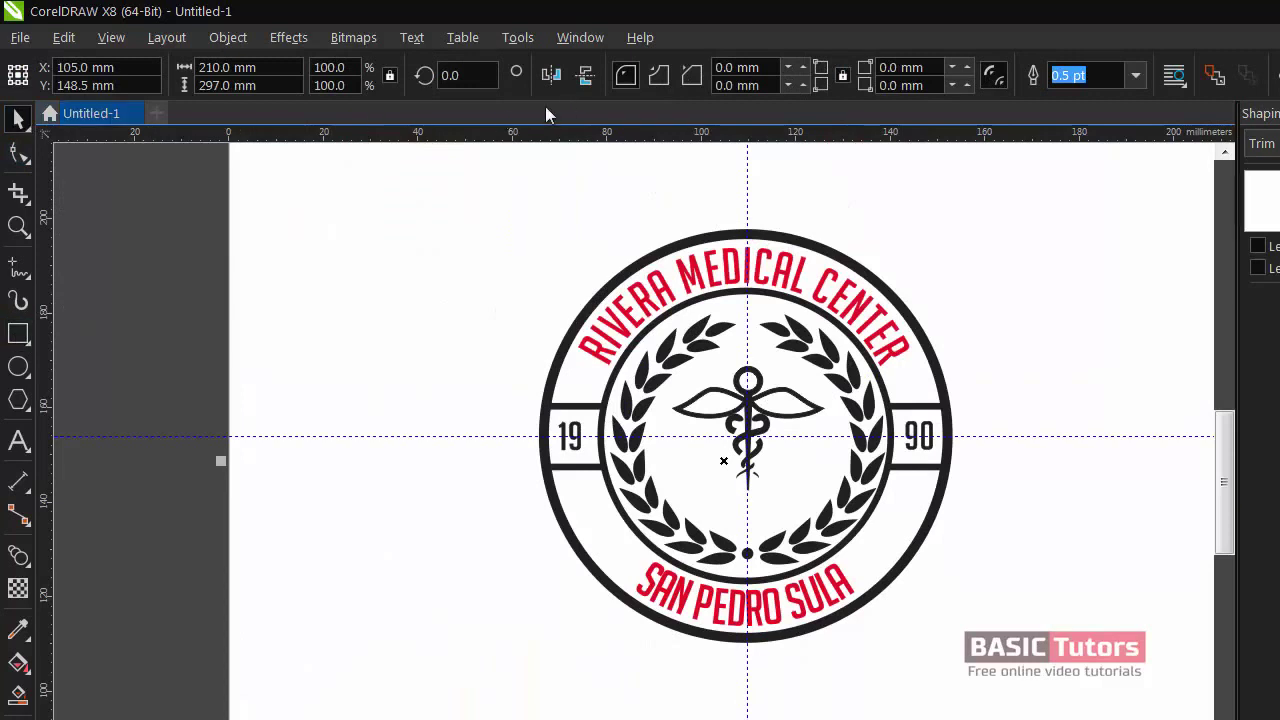
click(18, 662)
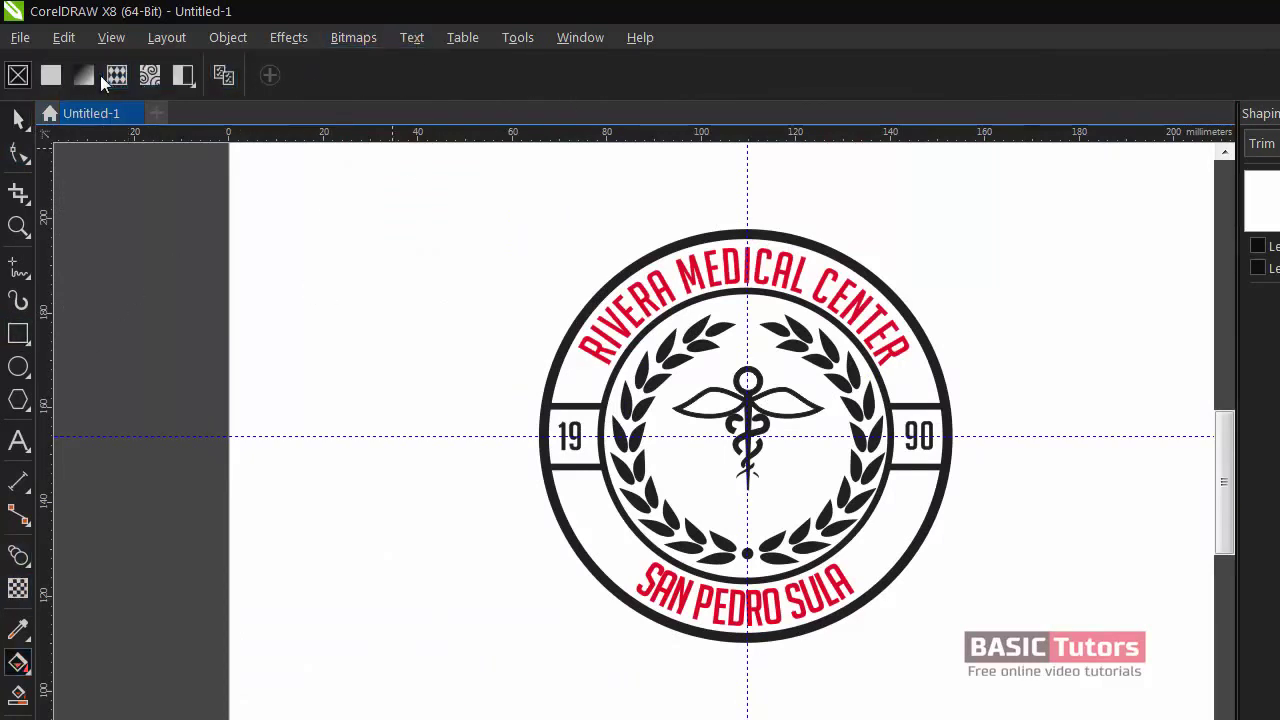
click(52, 74)
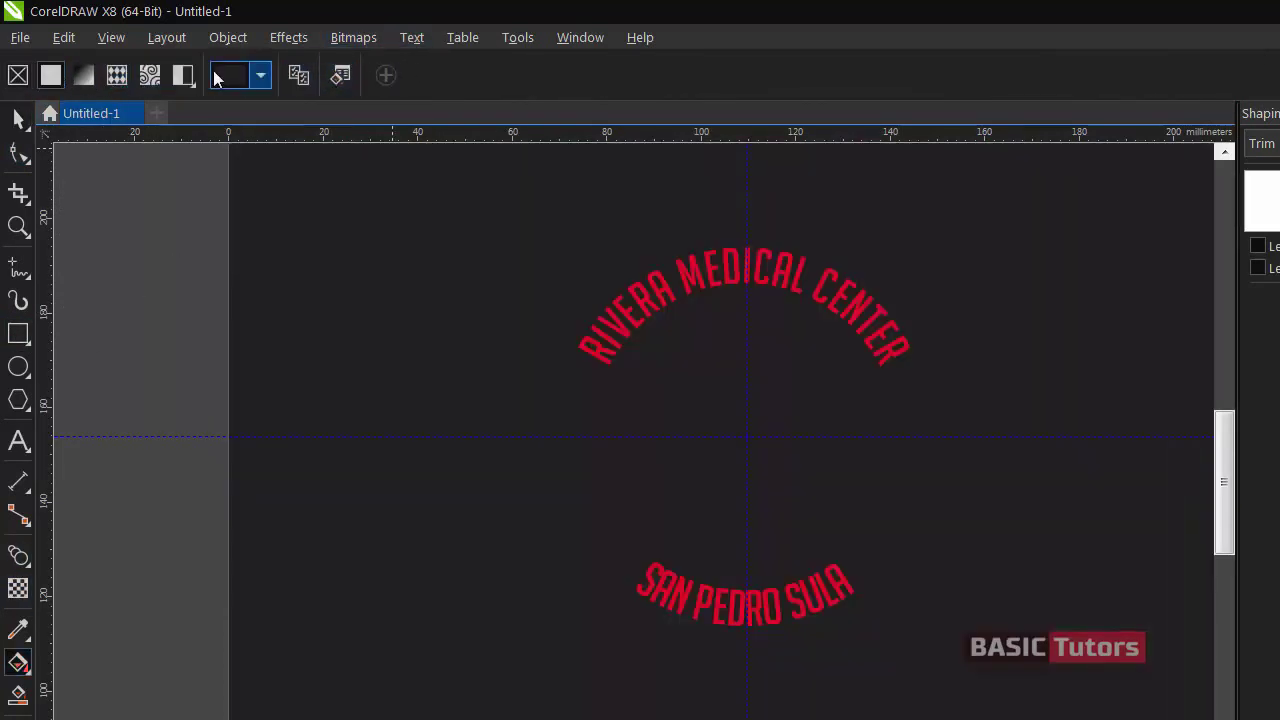
- Set the background rectangle's fill color to RGB 27, 27, 27
click(260, 75)
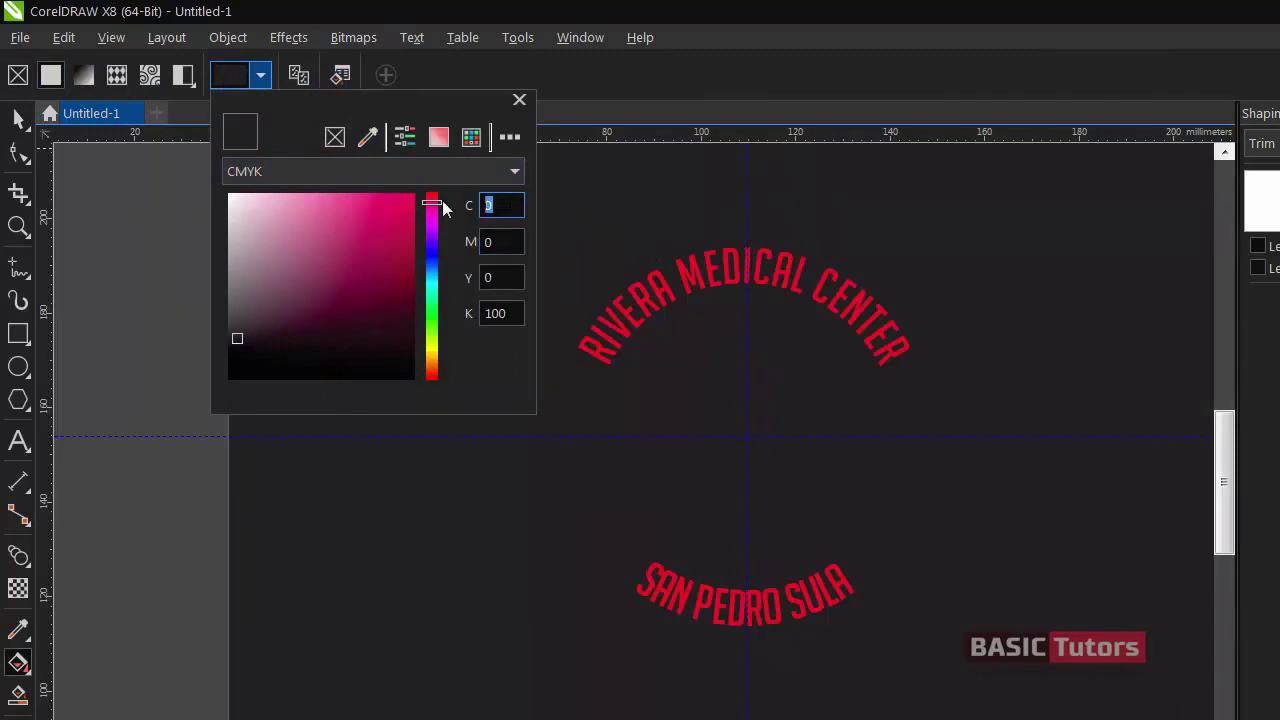
click(395, 171)
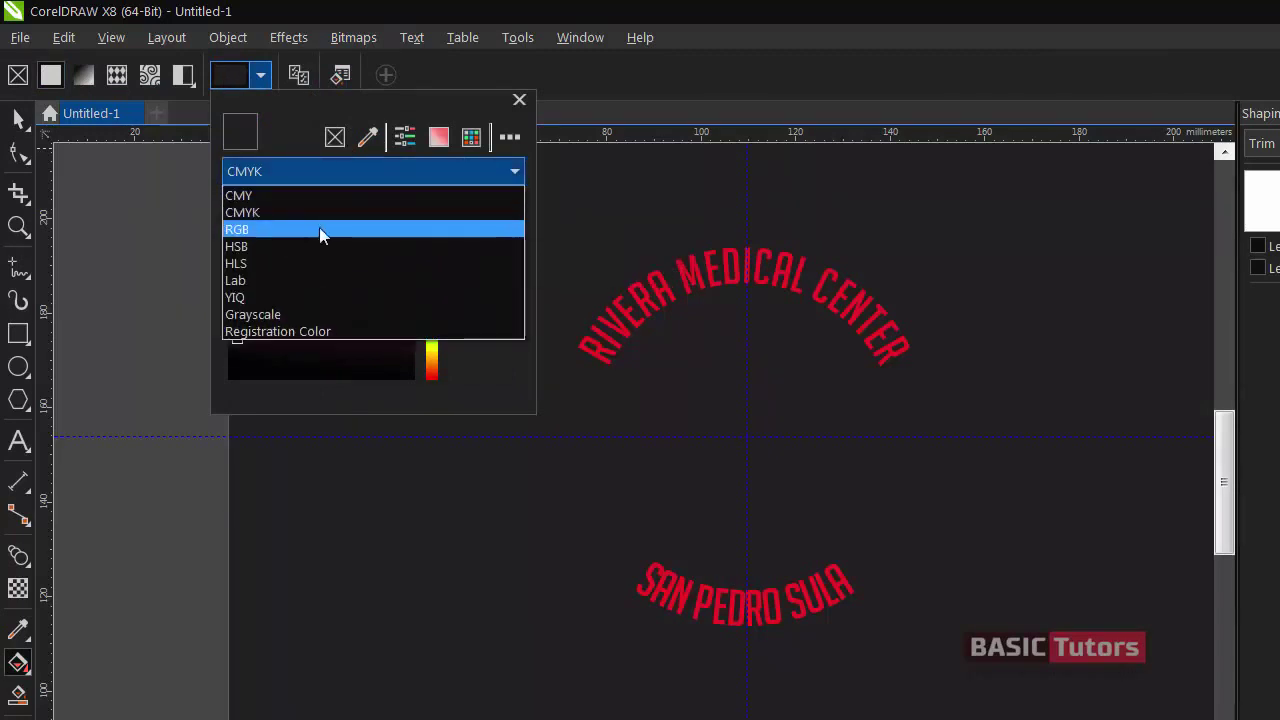
click(319, 230)
click(488, 207)
text(2)
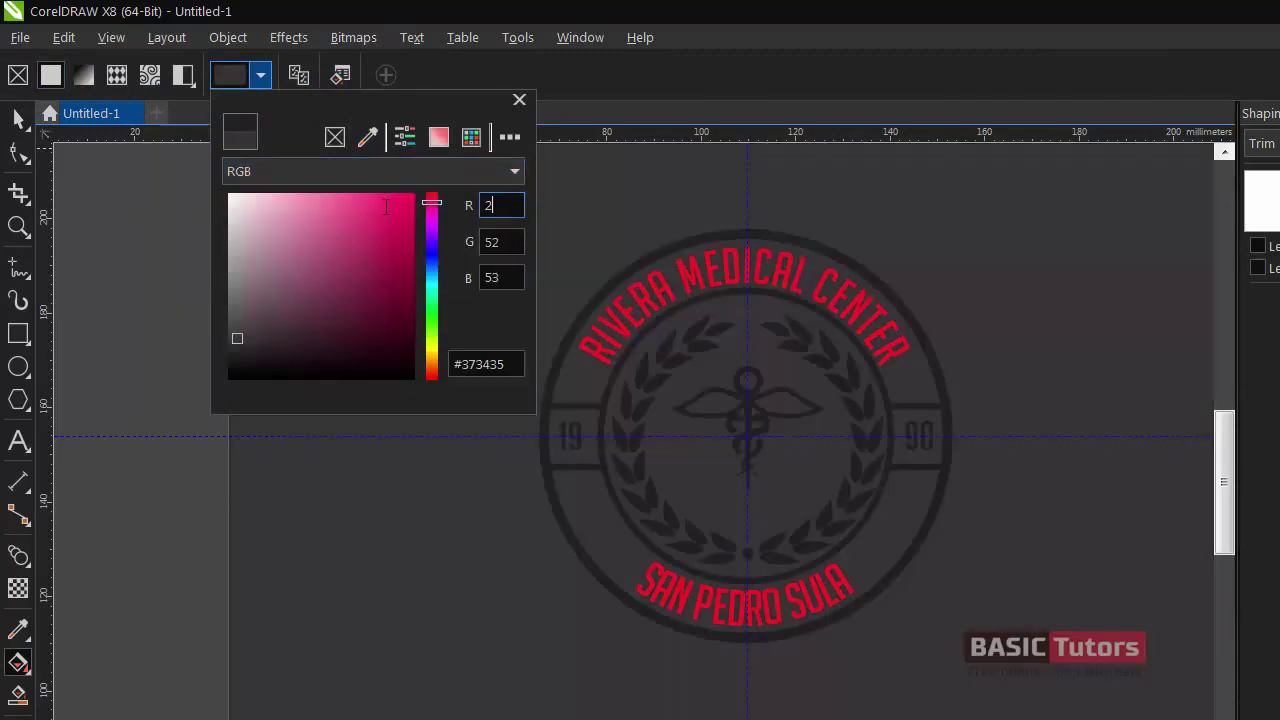
text(7)
key(Tab)
text(27)
key(Tab)
text(27)
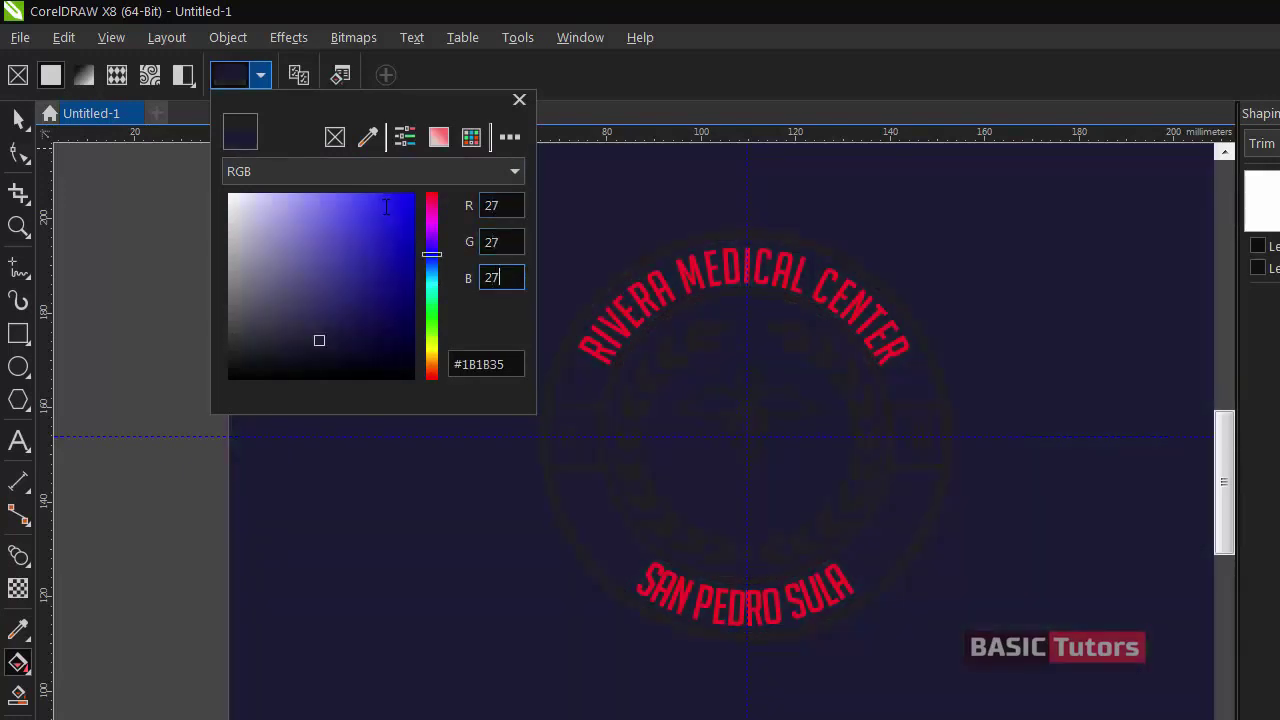
key(Return)
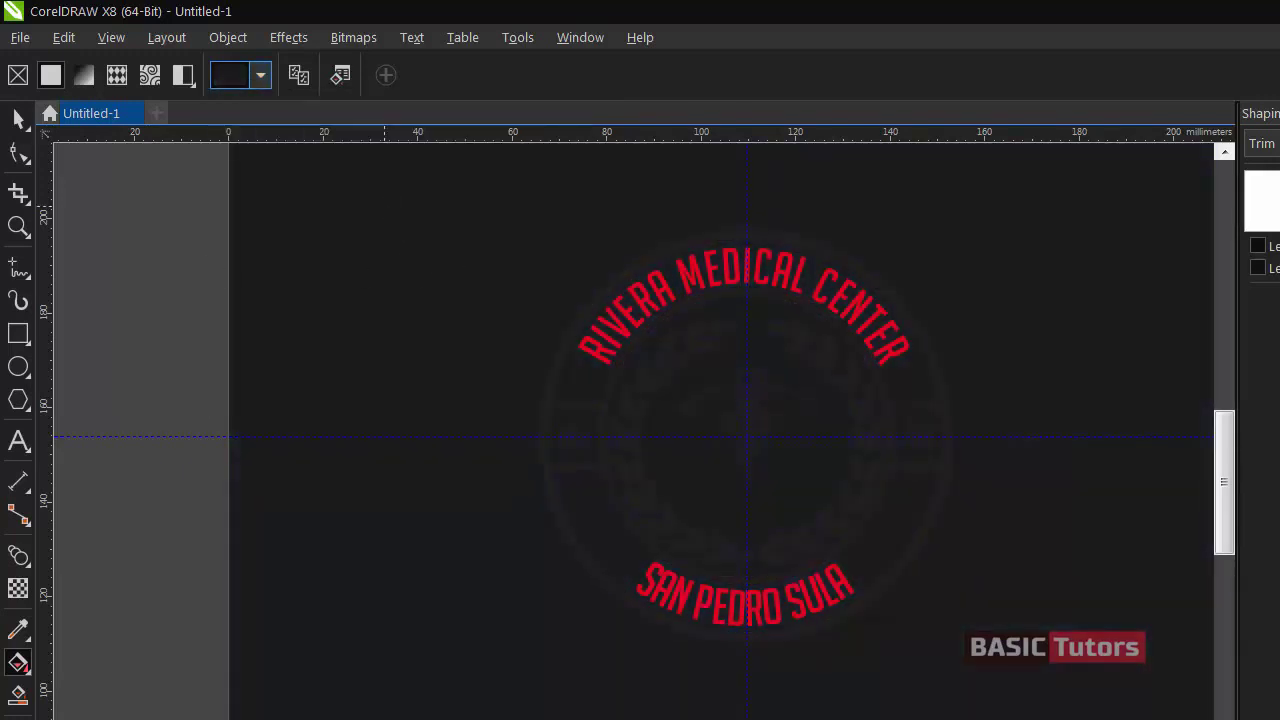
- Fill the winged rod with red, CMYK 0, 100, 100, 0
click(18, 118)
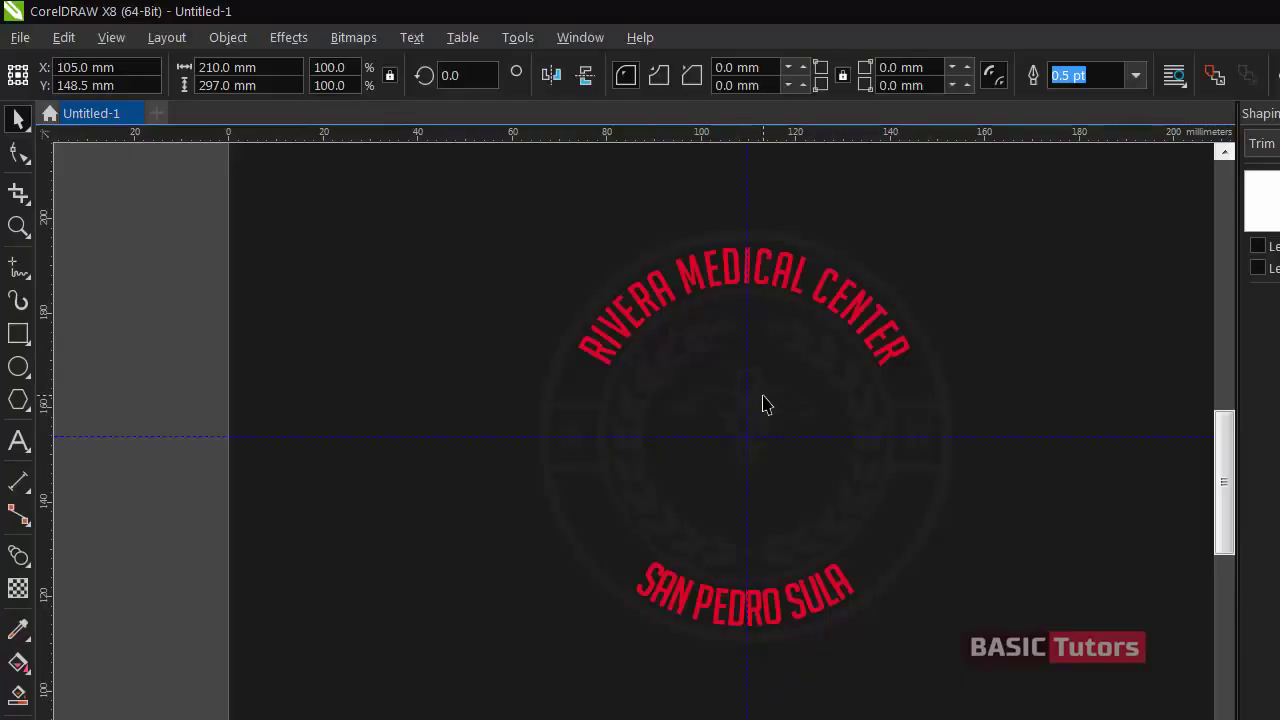
click(761, 396)
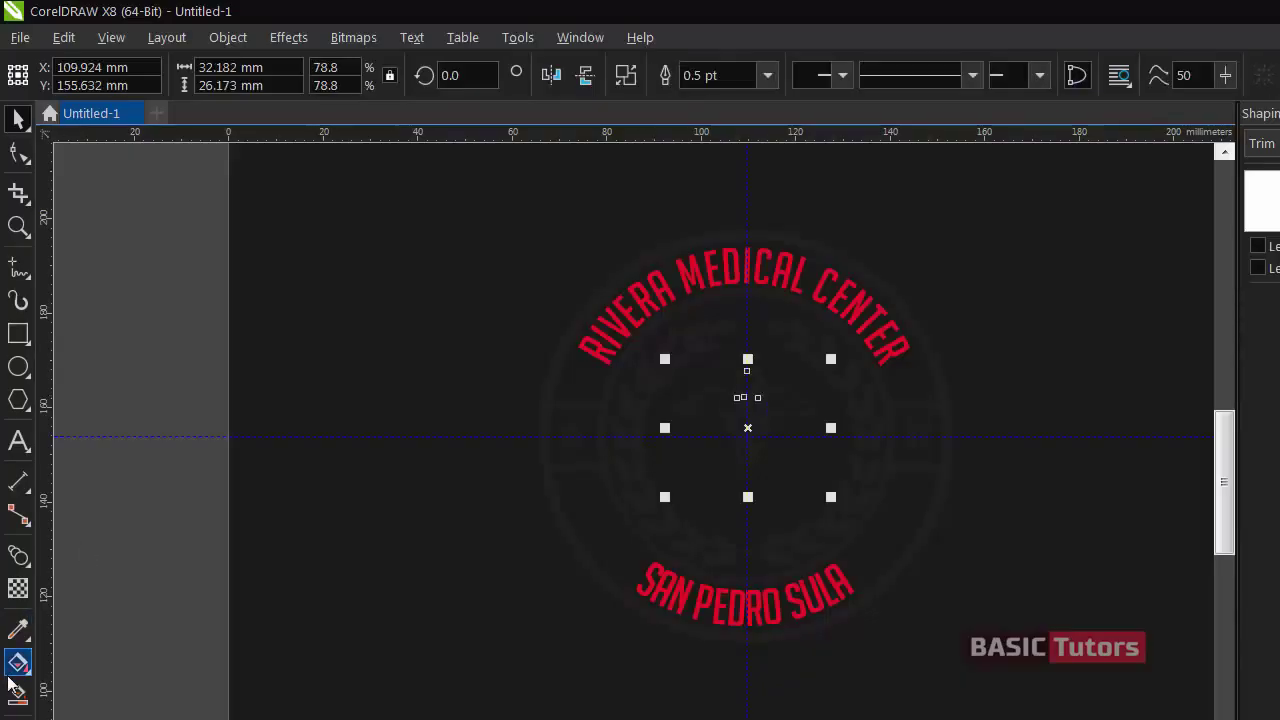
click(18, 663)
click(257, 76)
key(Tab)
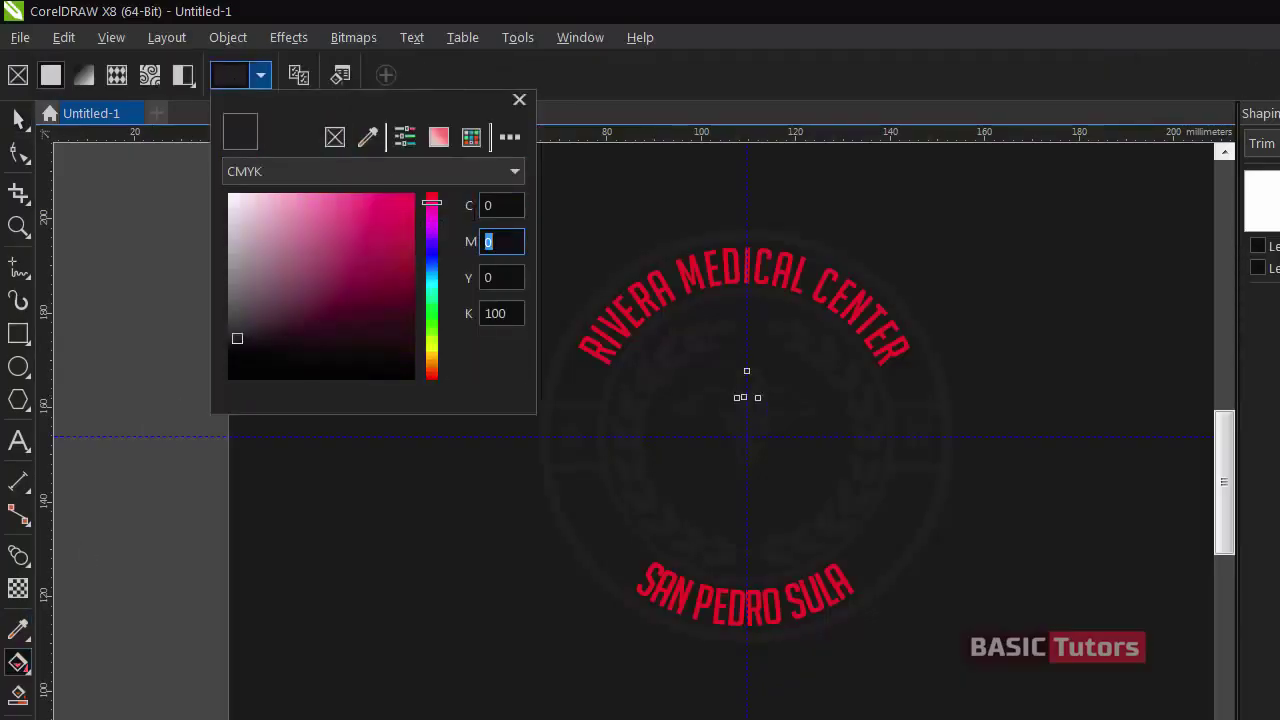
text(100)
key(Tab)
text(100)
key(Tab)
text(0)
key(Return)
key(space)
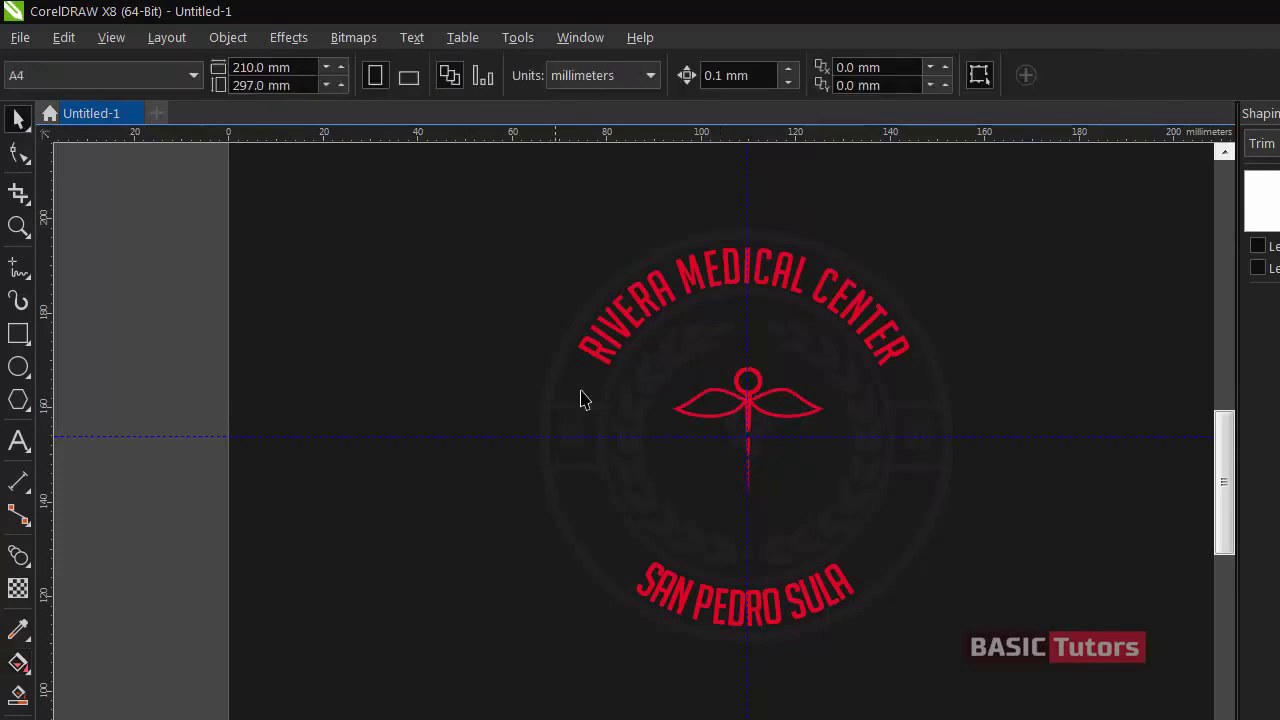
- Fill the two intertwined snakes with the same red, CMYK 0, 100, 100, 0
click(746, 425)
key(g)
click(260, 75)
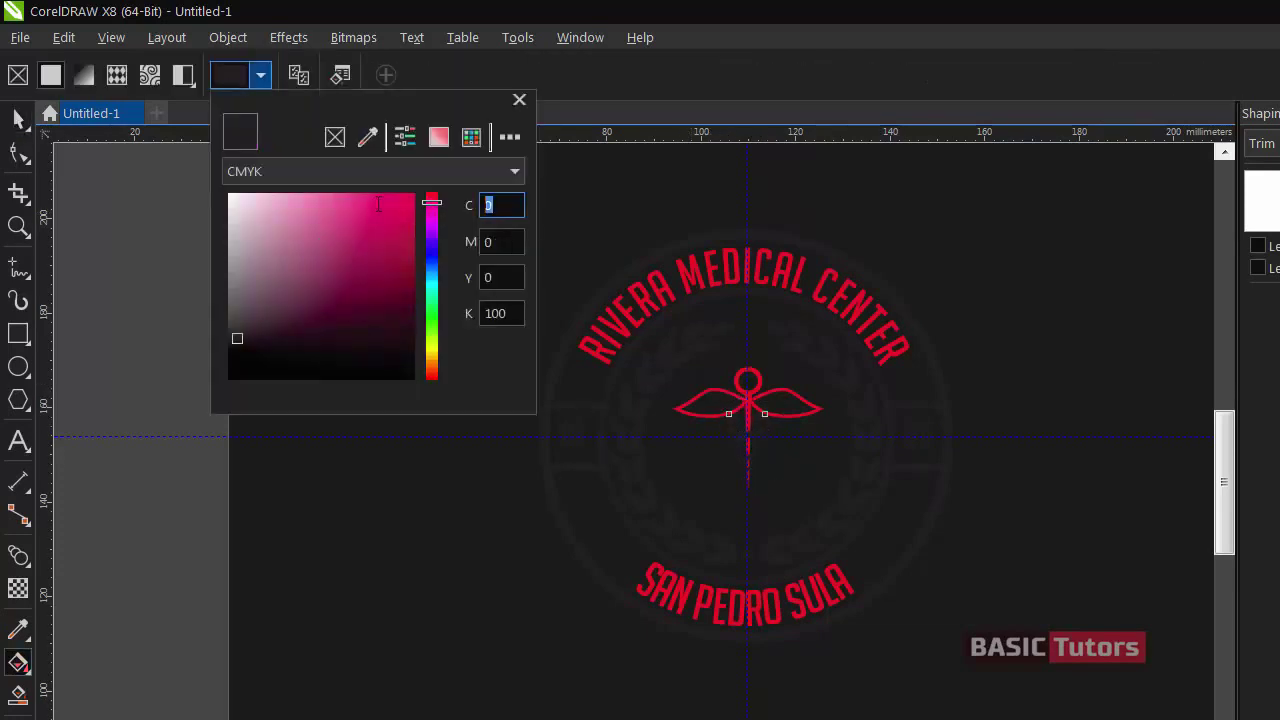
text(100)
key(Tab)
text(100)
key(Tab)
text(0)
key(Return)
key(space)
- Color the two circular rings, the grouped laurel leaves, and the side bands with their numbers "19" and "90" white
click(914, 309)
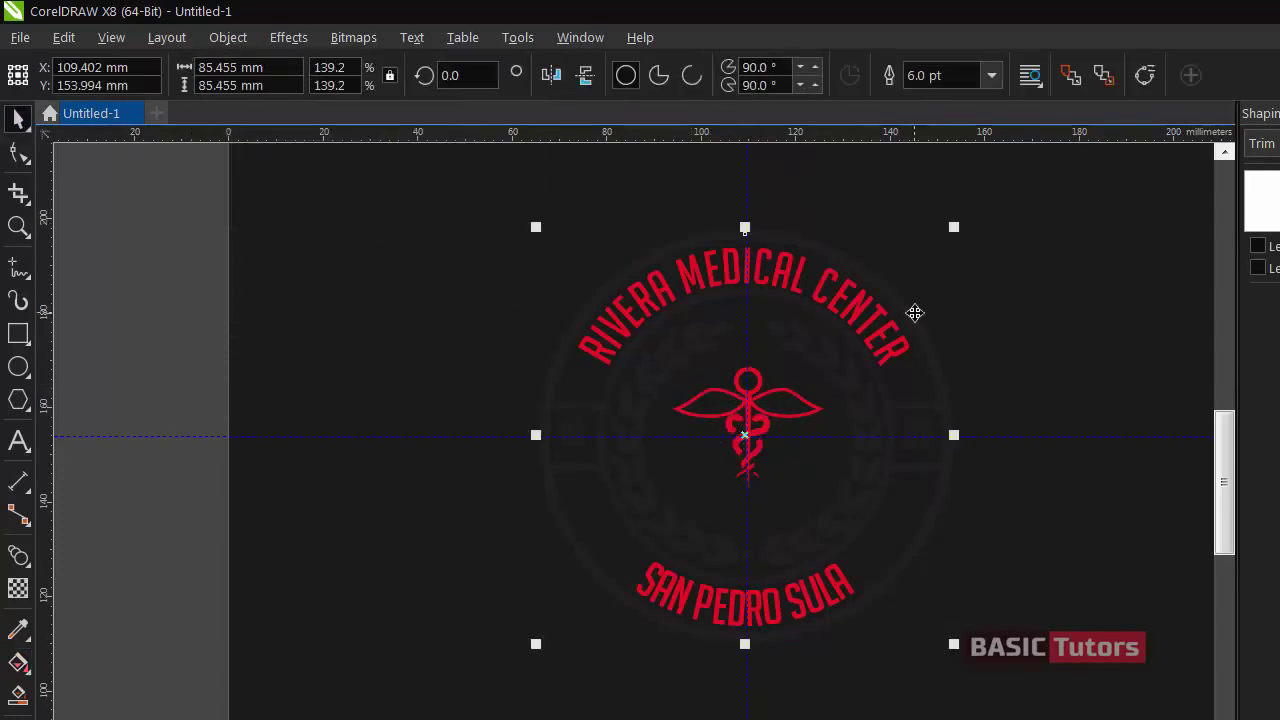
click(807, 353)
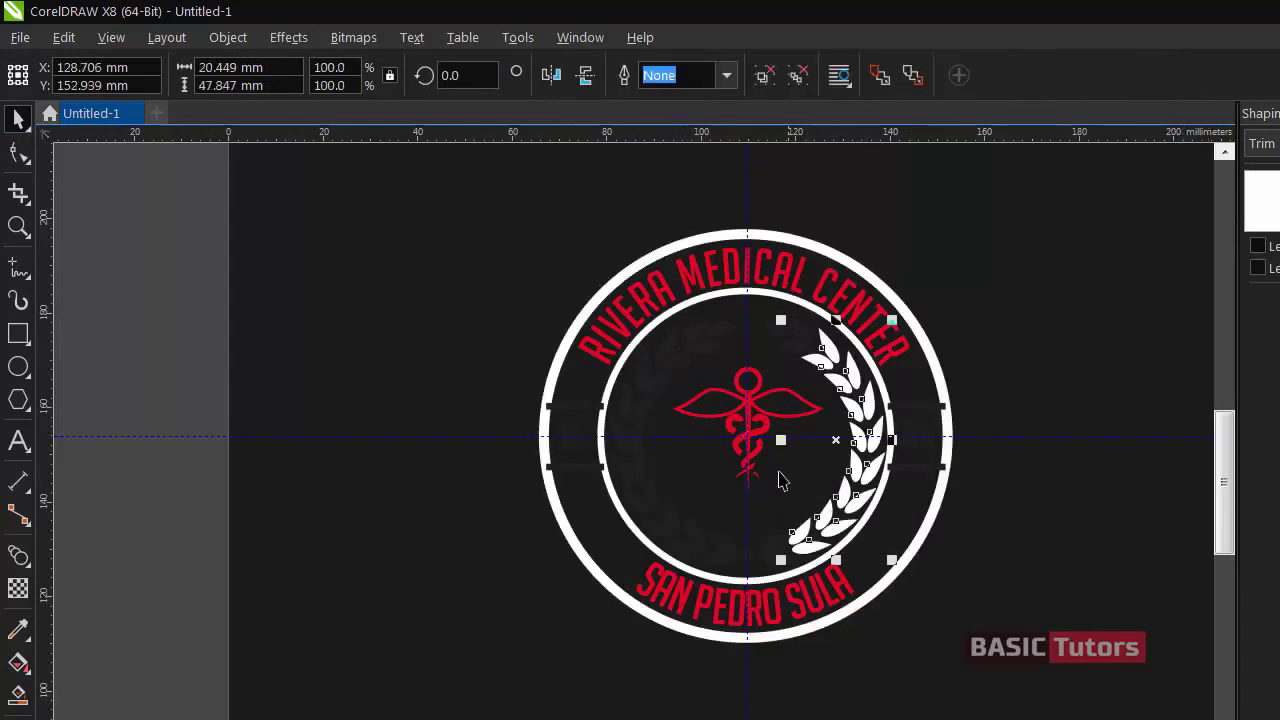
click(697, 535)
click(776, 546)
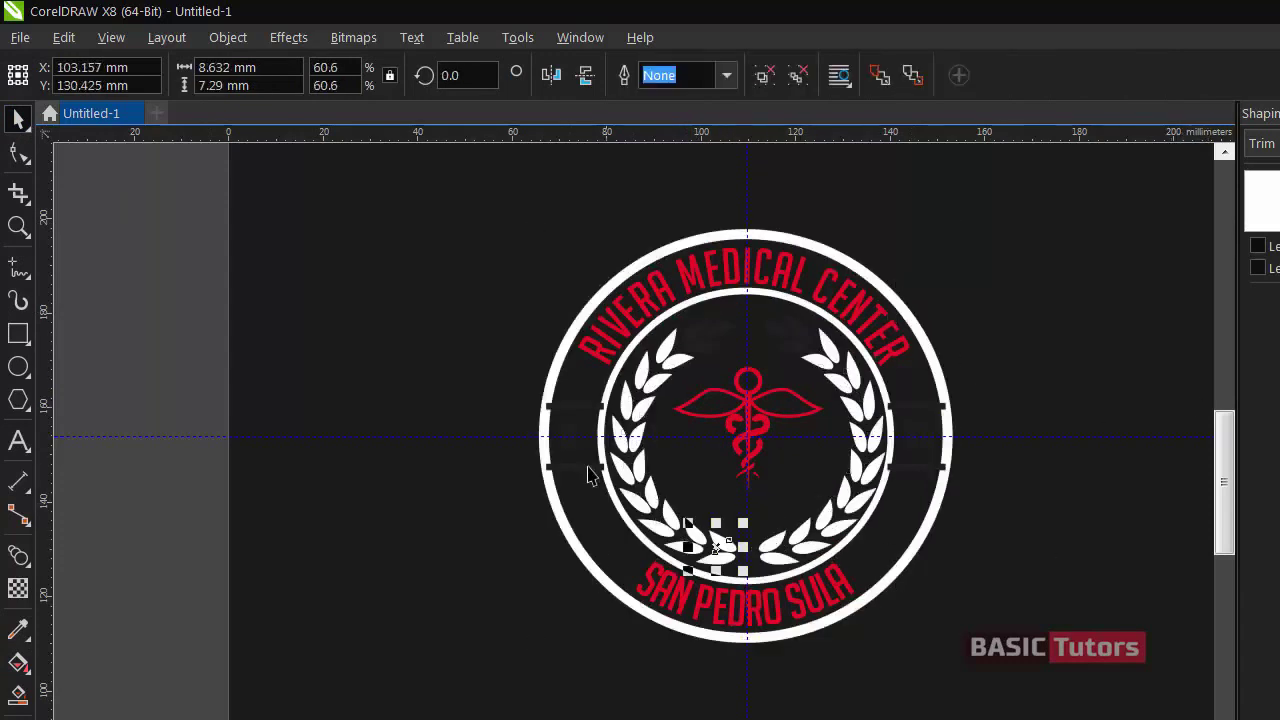
drag(200, 372, 955, 490)
key(ctrl+l)
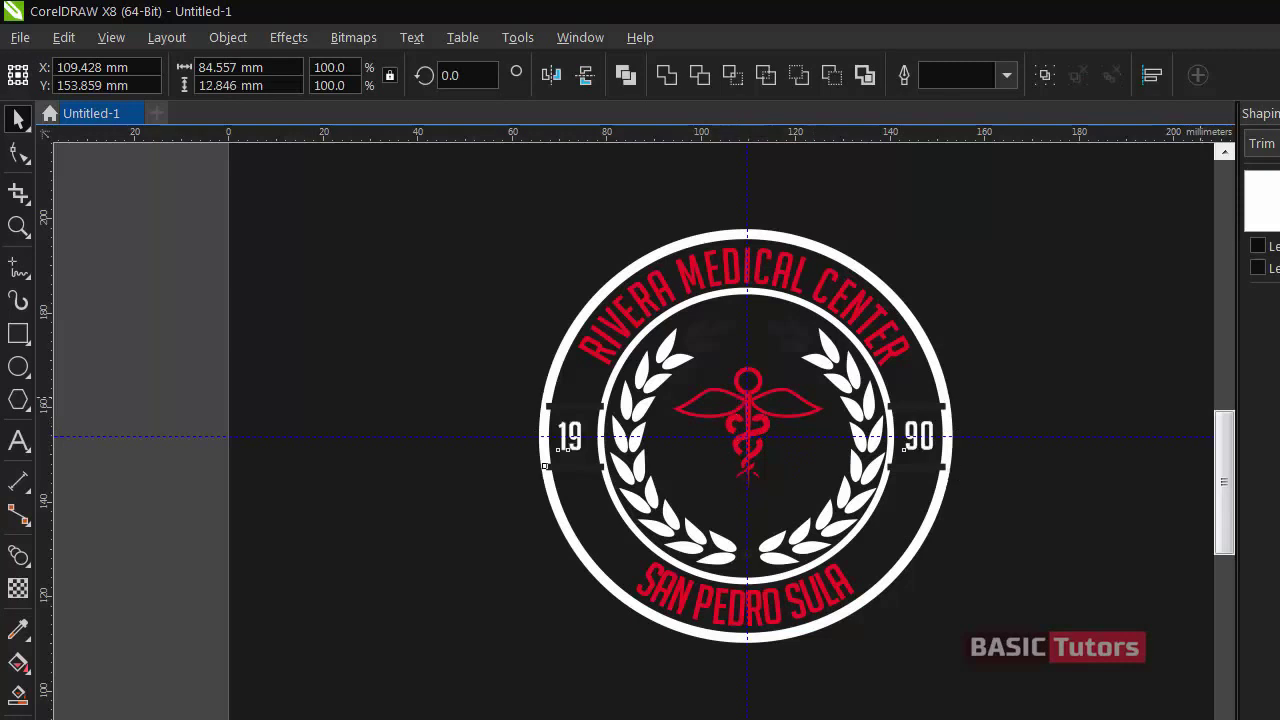
- Color the remaining dark leaves at the upper ends of both laurel branches white
click(777, 329)
key(ctrl+r)
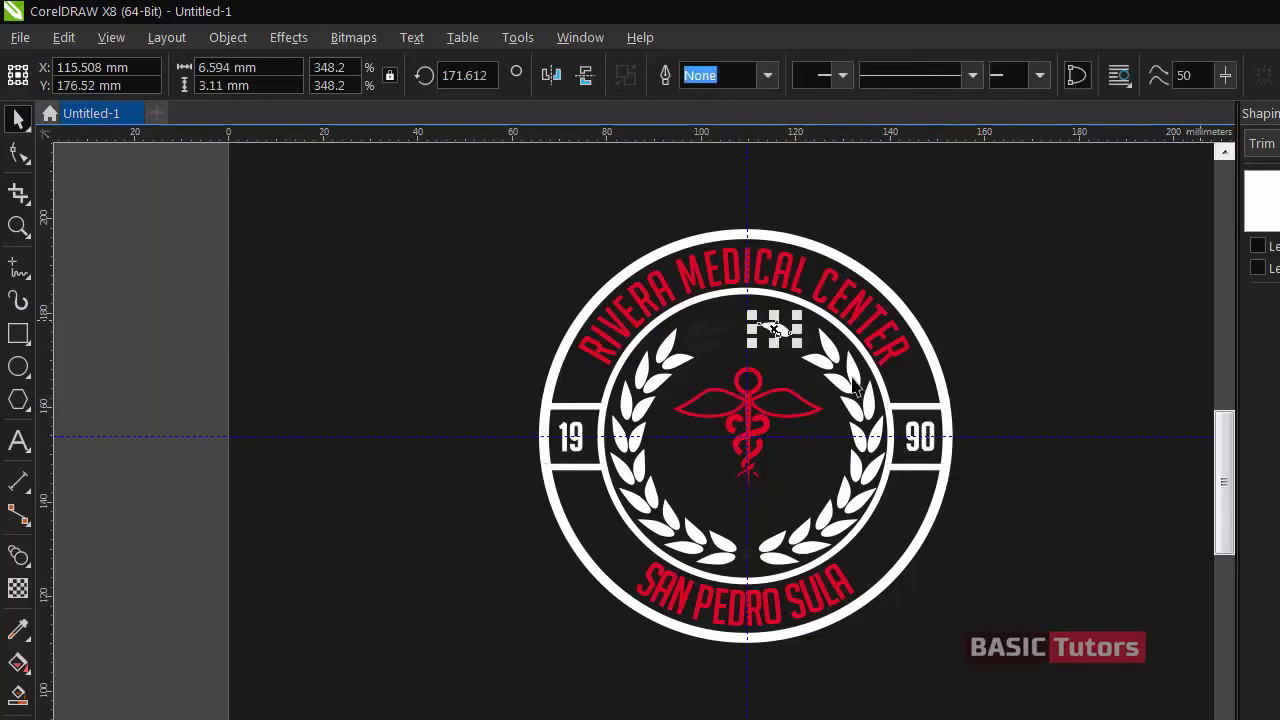
click(699, 337)
key(ctrl+r)
click(794, 335)
key(ctrl+r)
click(733, 329)
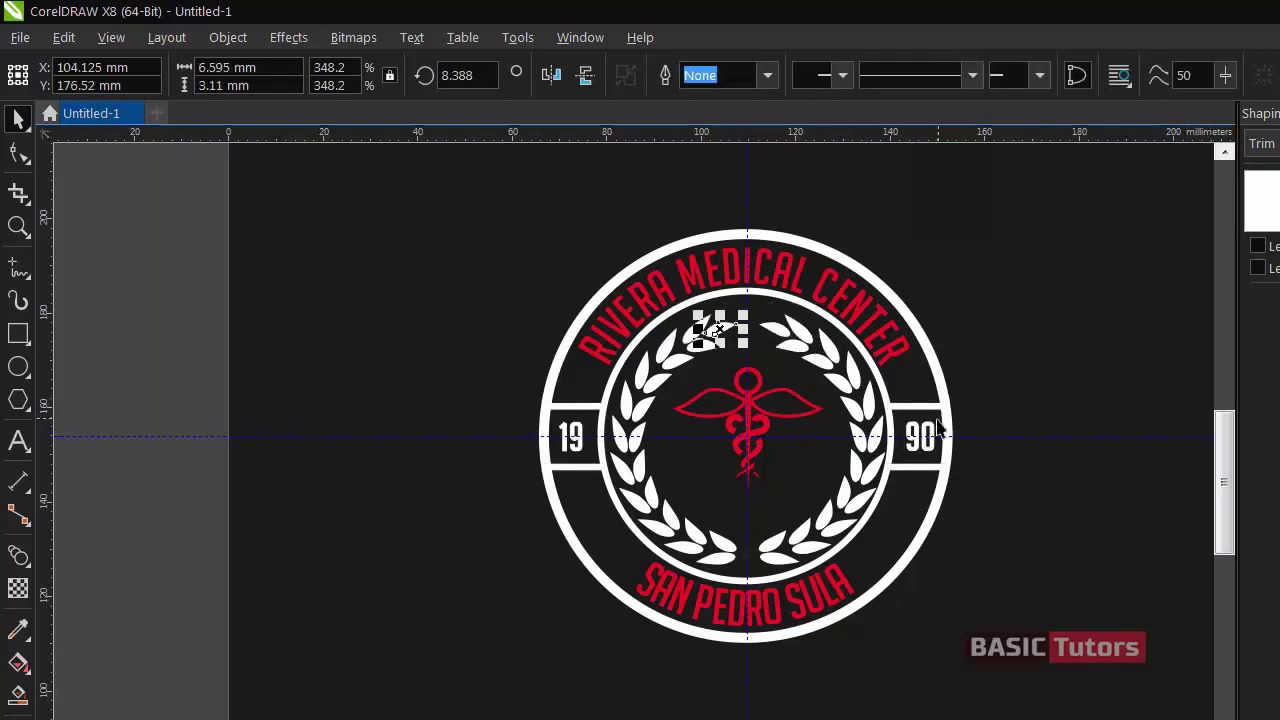
- Remove the outlines from the numbers "90" and "19", and delete the guidelines crossing the emblem
click(940, 428)
click(568, 437)
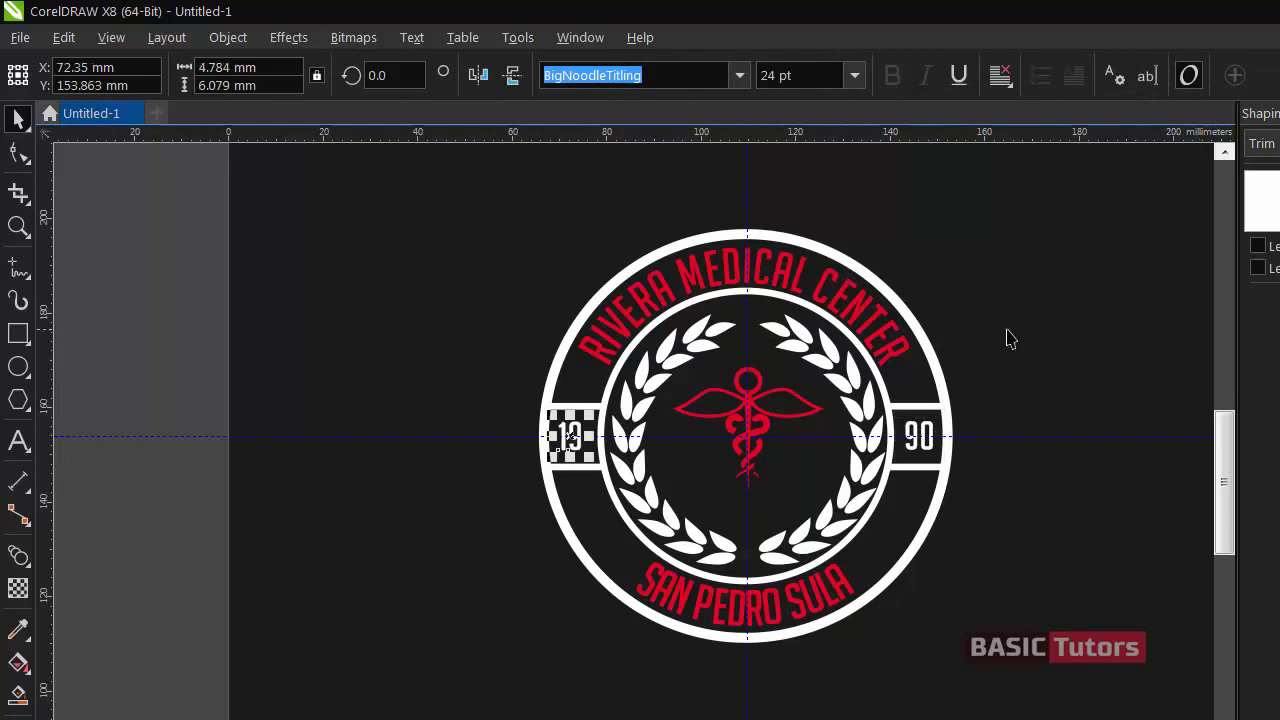
click(749, 175)
key(Delete)
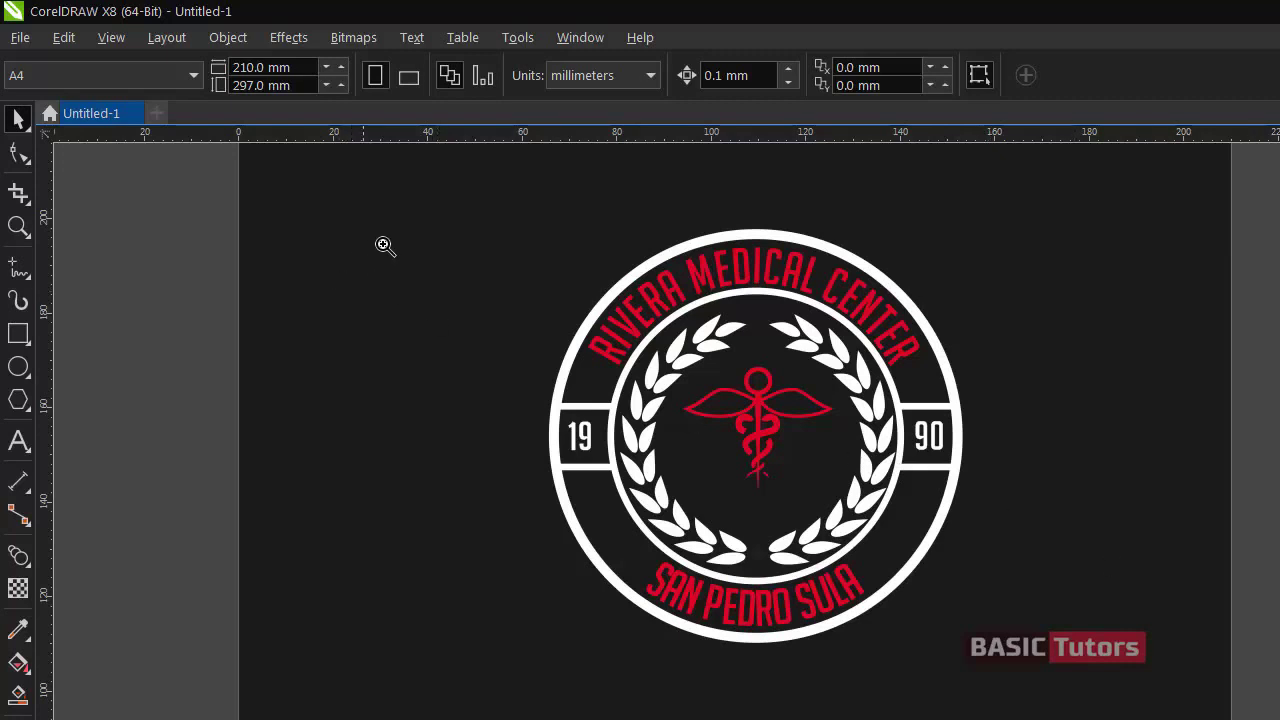
drag(413, 214, 1076, 715)
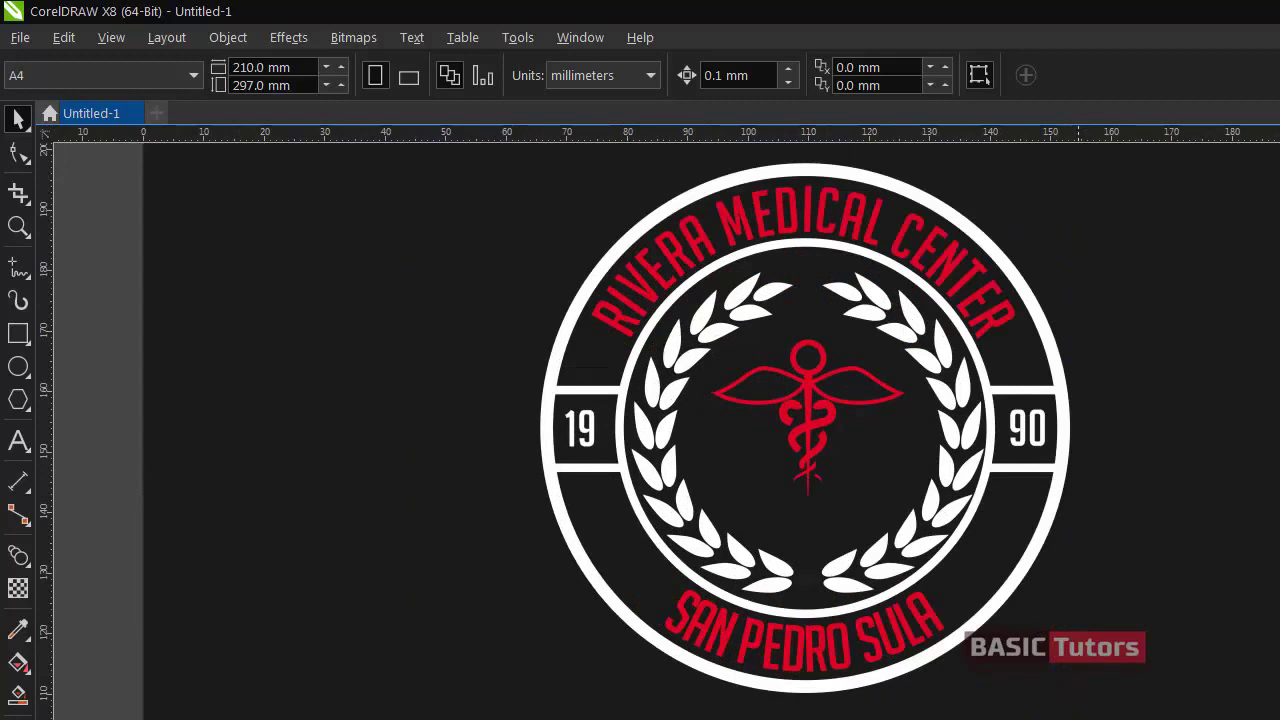